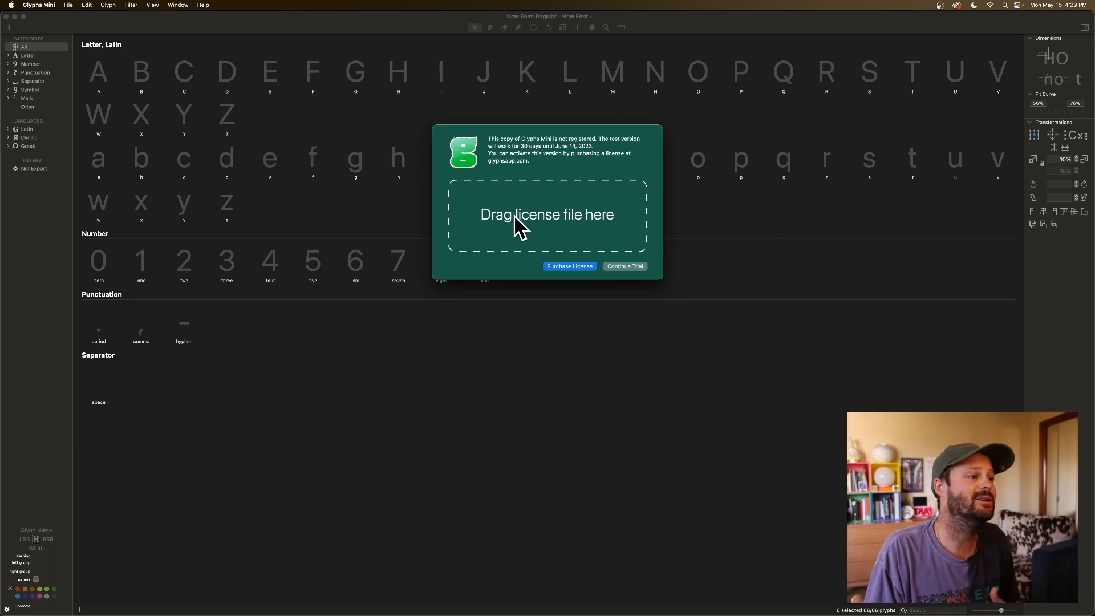
Continue with the trial version to reach the new font's glyph overview
{"action": "left_click", "coordinate": [617, 267]}
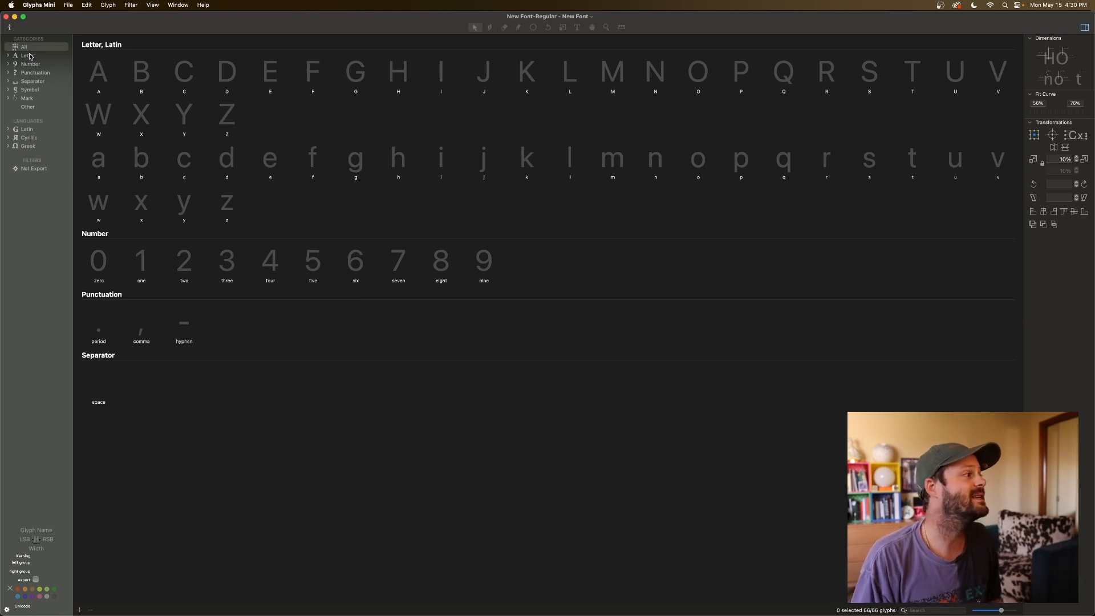
{"action": "left_click", "coordinate": [95, 76]}
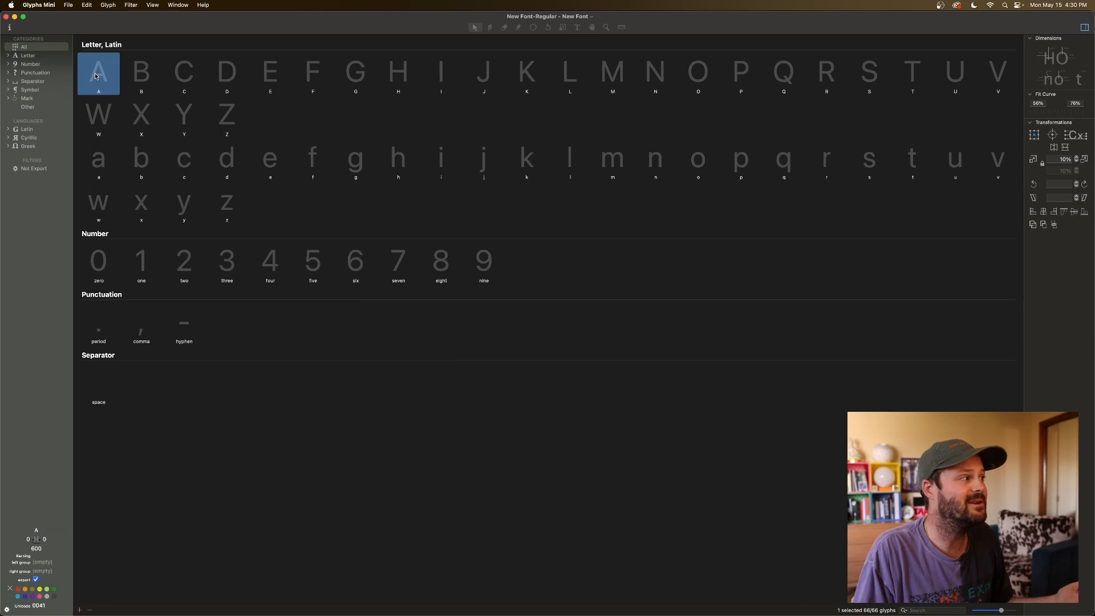
{"action": "left_click", "coordinate": [231, 121]}
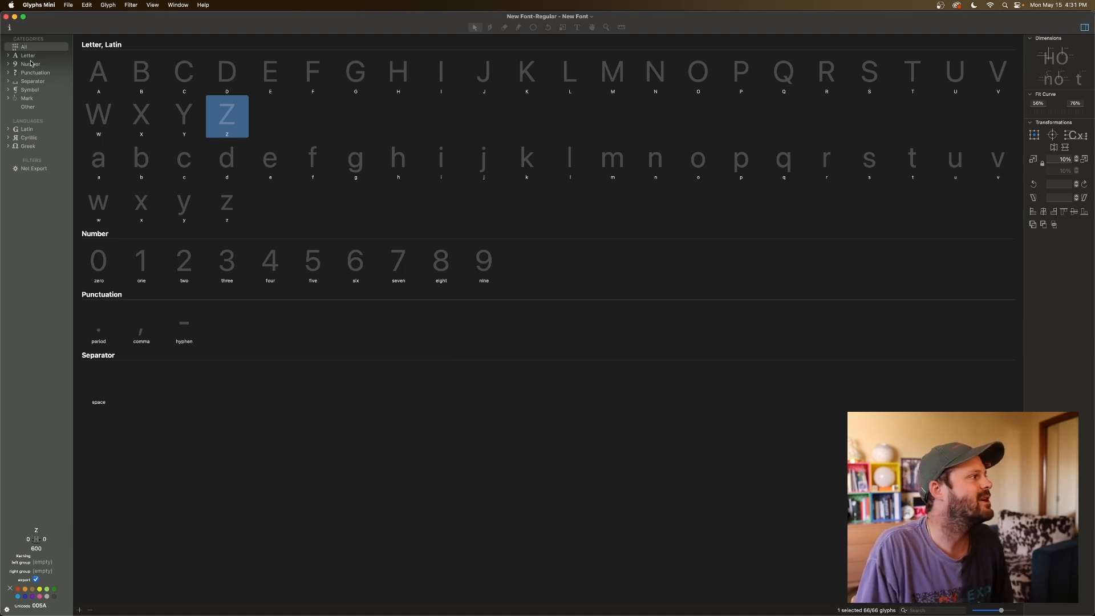
Look through the Letter category's uppercase, lowercase, ligature, small caps and superscript groups
{"action": "left_click", "coordinate": [7, 55]}
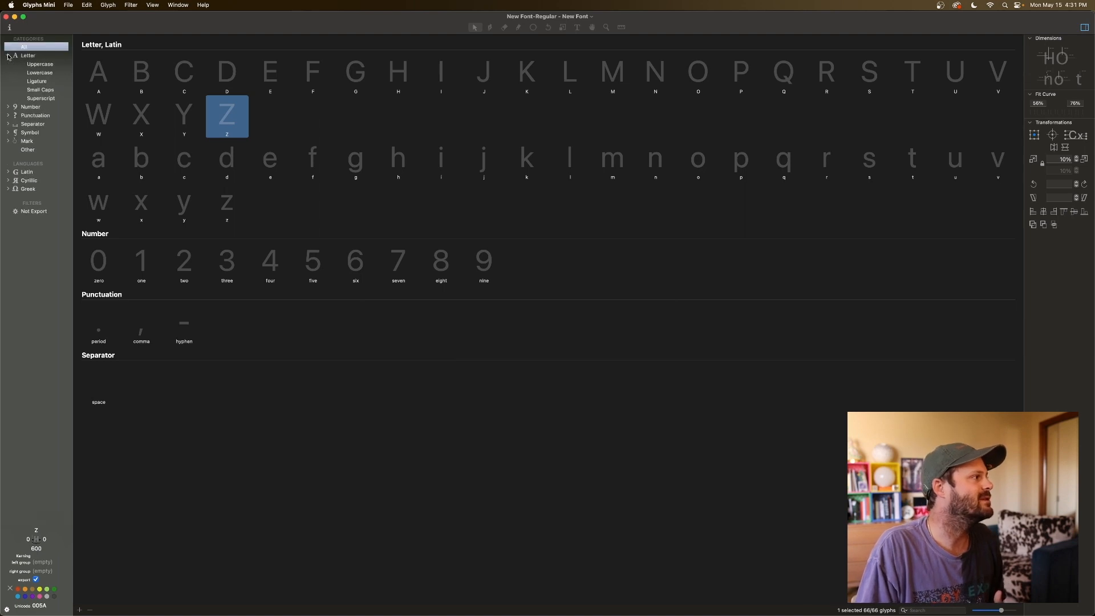
{"action": "left_click", "coordinate": [41, 64]}
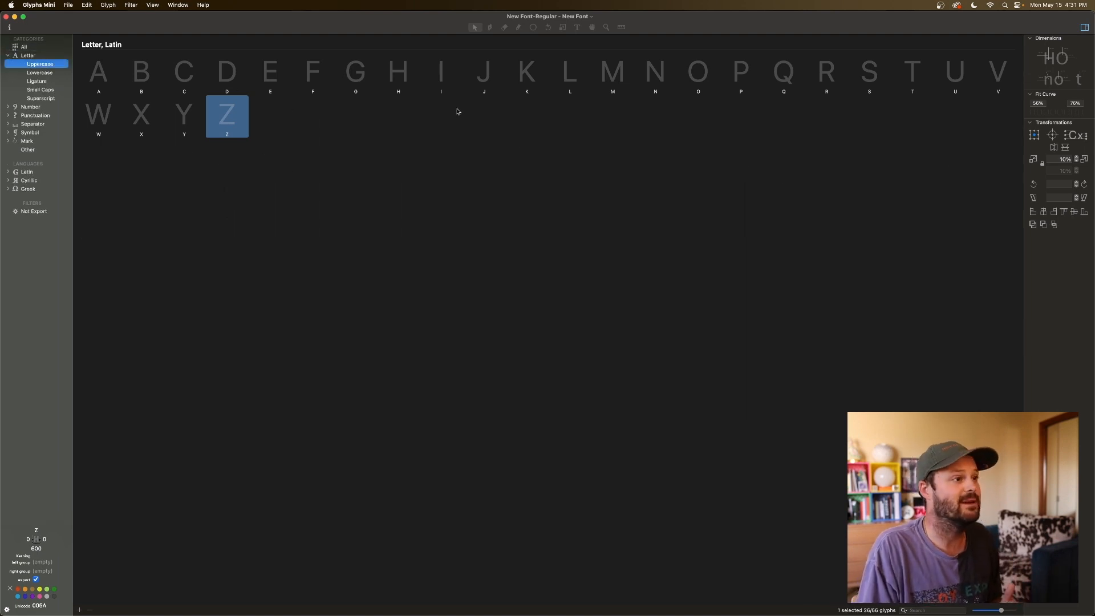
{"action": "left_click", "coordinate": [41, 72]}
{"action": "left_click", "coordinate": [43, 81]}
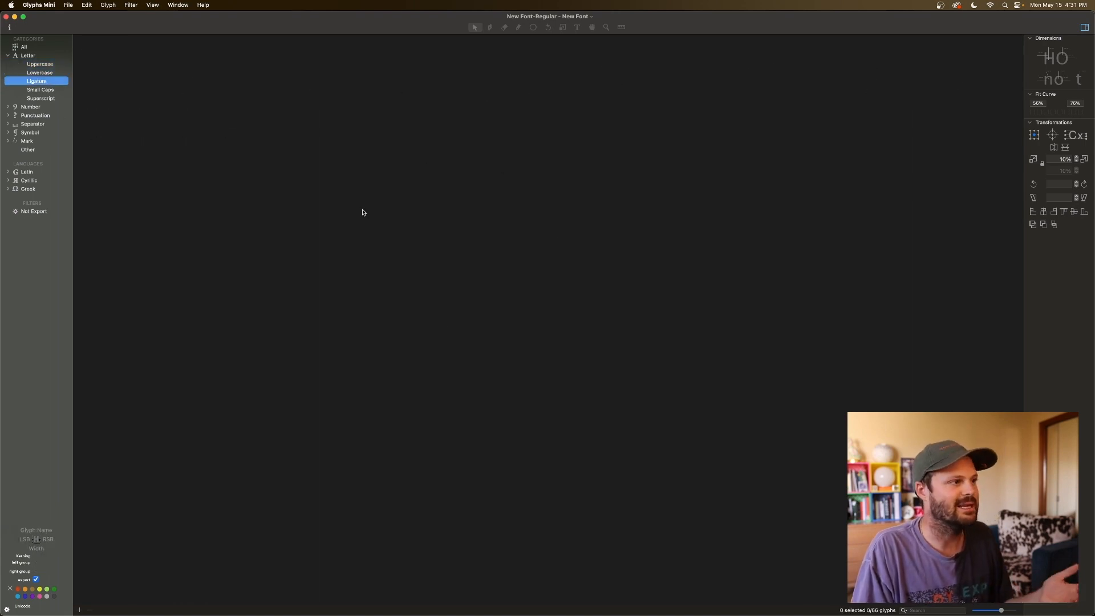
{"action": "left_click", "coordinate": [57, 90]}
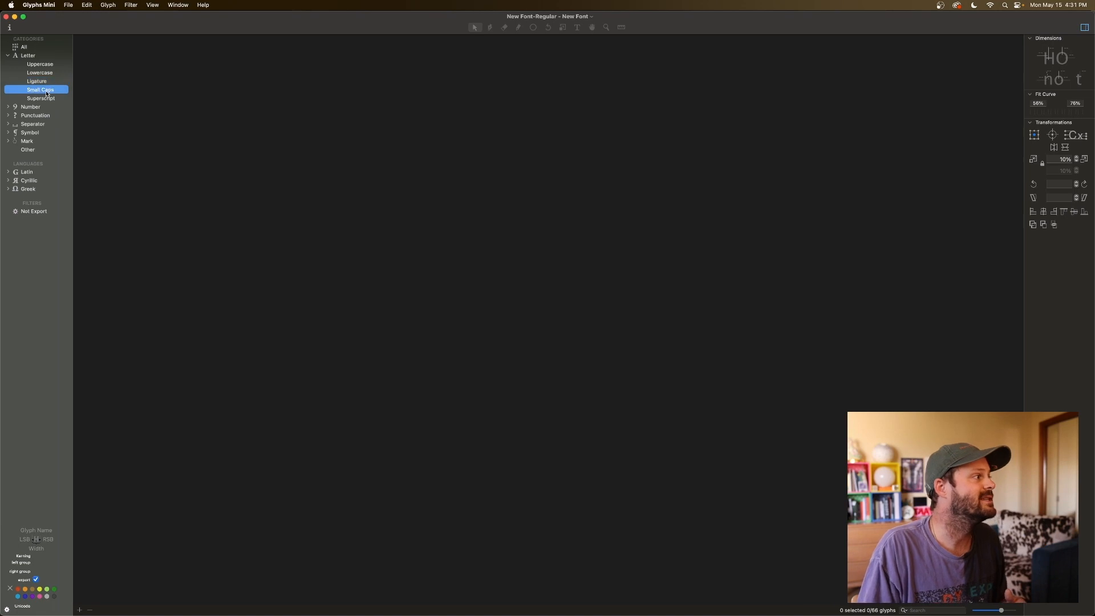
{"action": "left_click", "coordinate": [60, 99]}
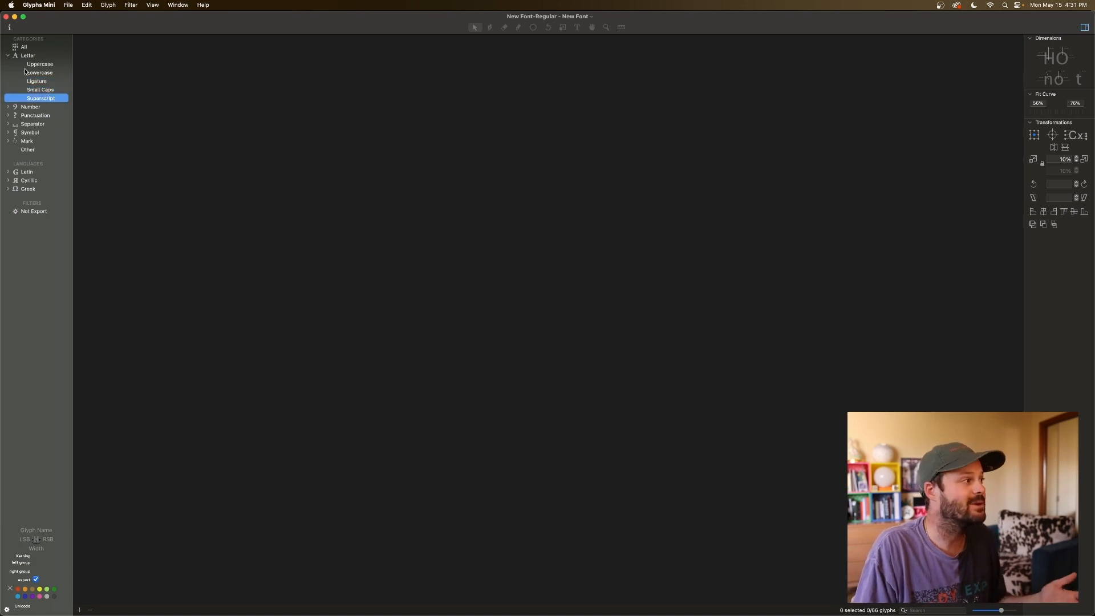
{"action": "left_click", "coordinate": [9, 56]}
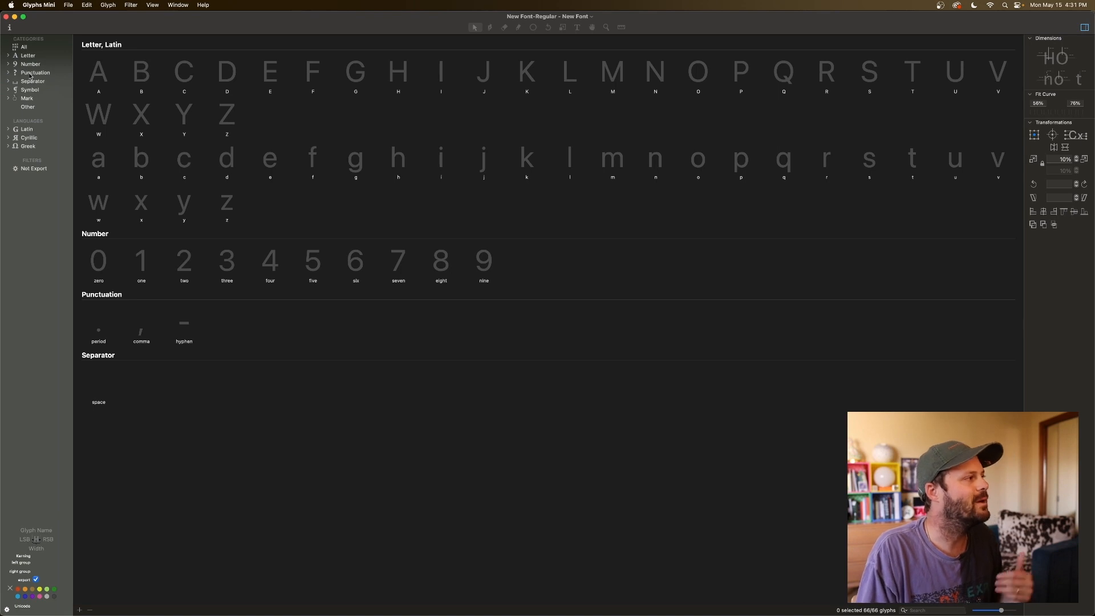
Generate all missing glyphs of the Punctuation category's Other group, from asciicircum to underscore, and show all glyphs
{"action": "left_click", "coordinate": [9, 73]}
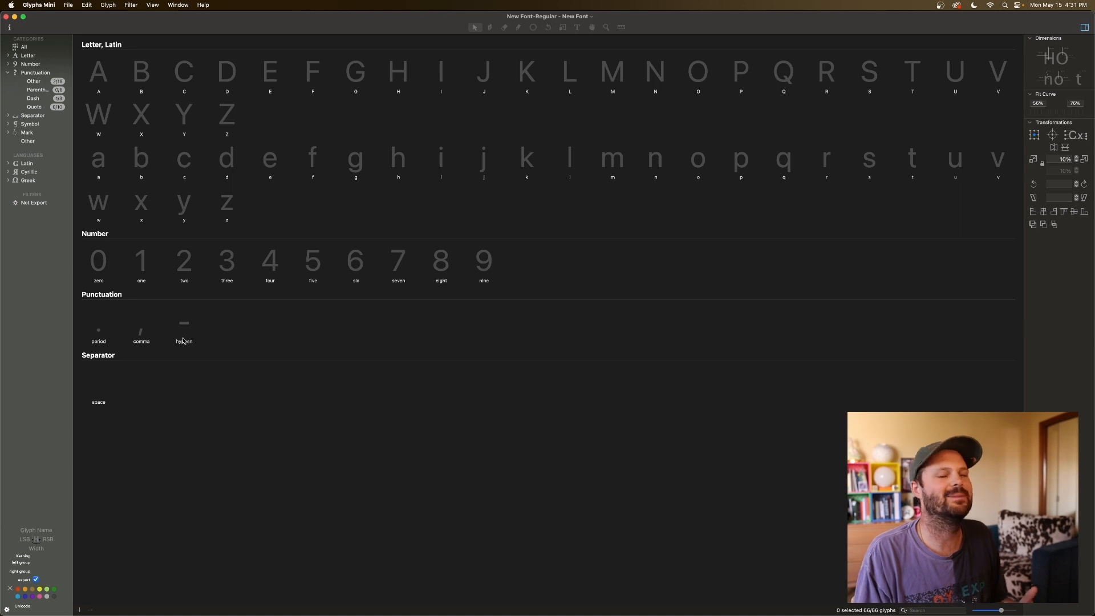
{"action": "left_click", "coordinate": [60, 82]}
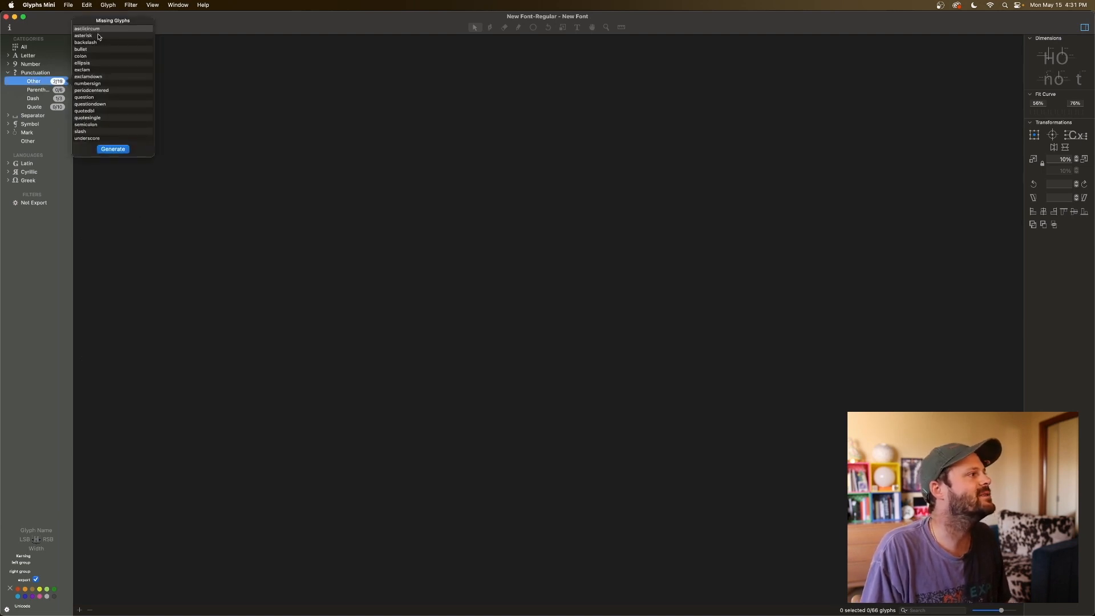
{"action": "scroll", "coordinate": [99, 49], "scroll_direction": "down", "scroll_amount": 1}
{"action": "scroll", "coordinate": [105, 58], "scroll_direction": "up", "scroll_amount": 1}
{"action": "scroll", "coordinate": [101, 38], "scroll_direction": "down", "scroll_amount": 1}
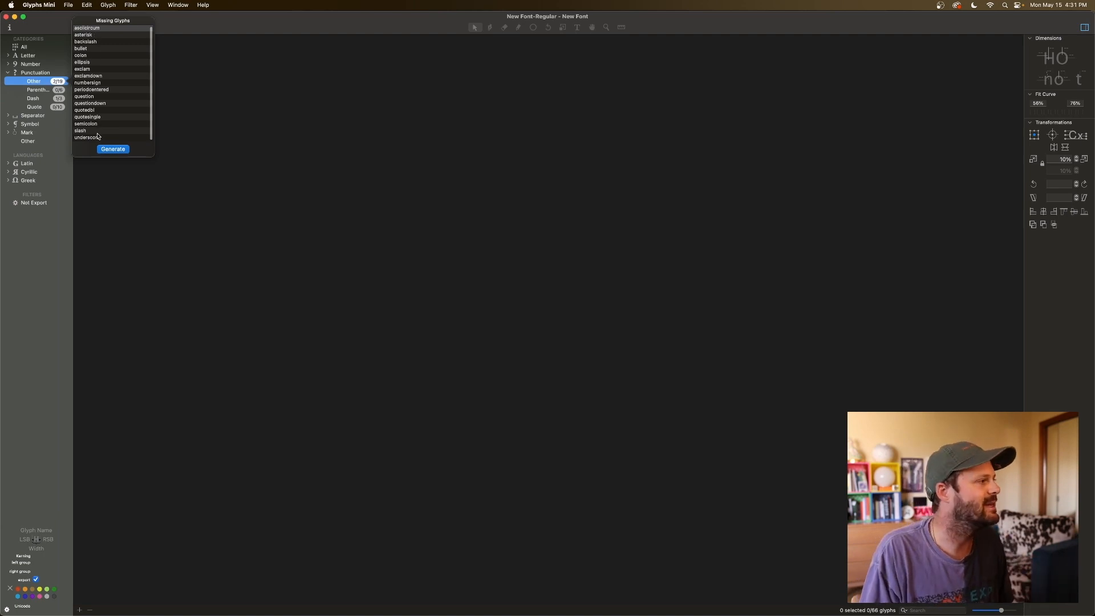
{"action": "left_click", "coordinate": [103, 29]}
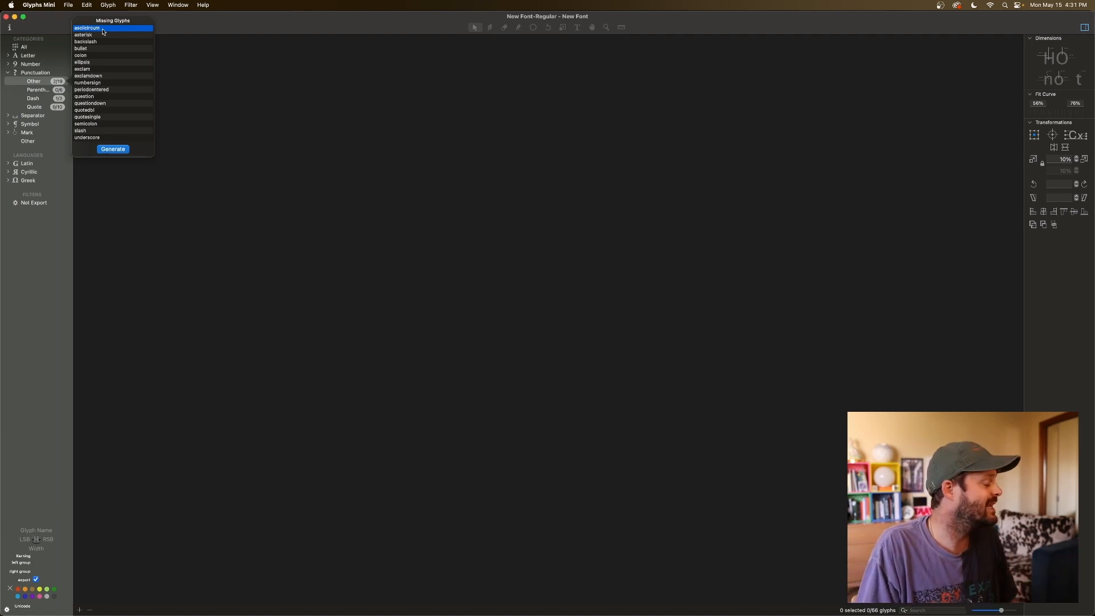
{"action": "left_click", "coordinate": [98, 137], "text": "shift"}
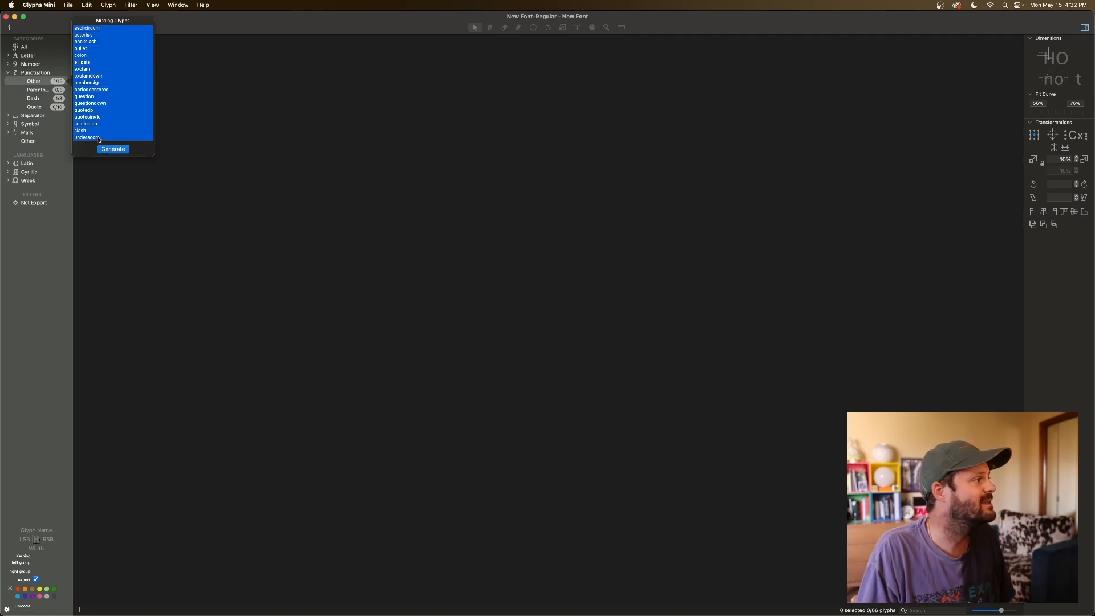
{"action": "left_click", "coordinate": [112, 150]}
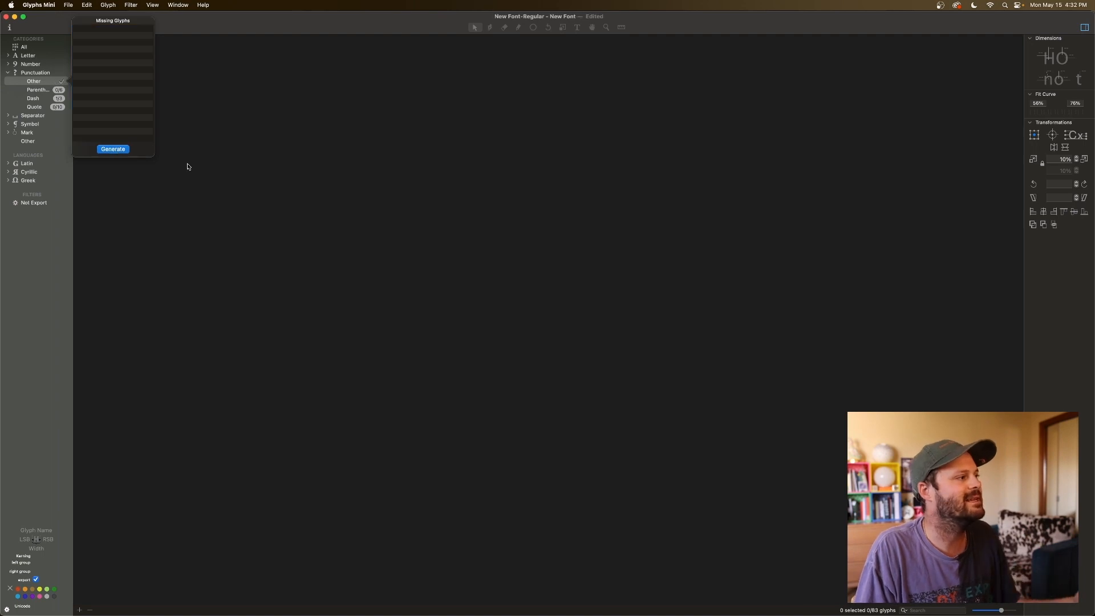
{"action": "left_click", "coordinate": [37, 82]}
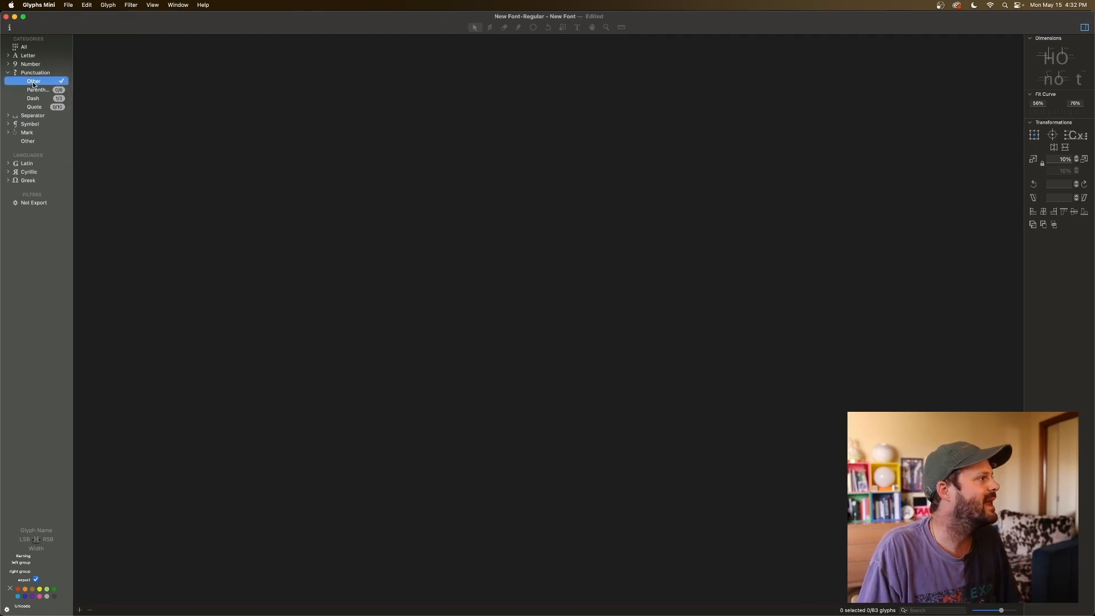
{"action": "left_click", "coordinate": [24, 48]}
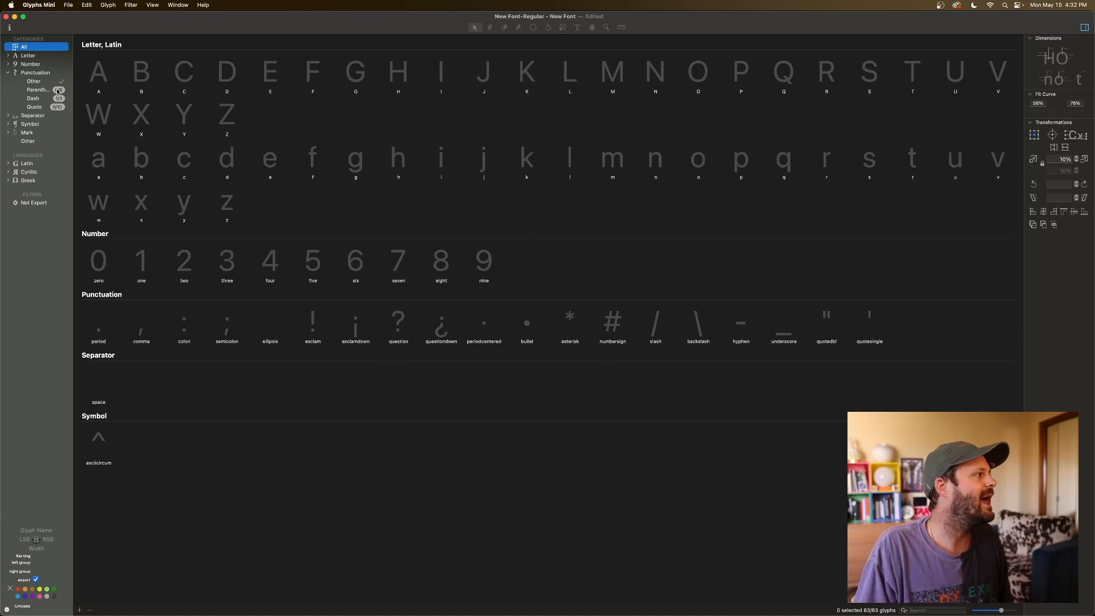
Generate all missing Parenthesis glyphs in the Punctuation category, from braceleft to parenright
{"action": "left_click", "coordinate": [38, 89]}
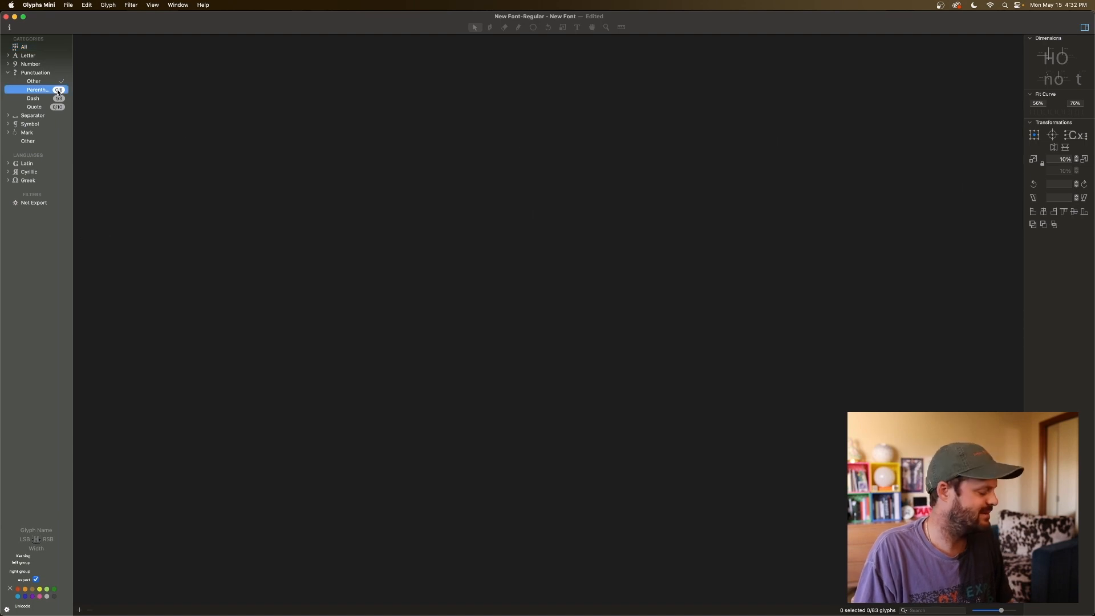
{"action": "left_click", "coordinate": [59, 90]}
{"action": "left_click", "coordinate": [89, 70]}
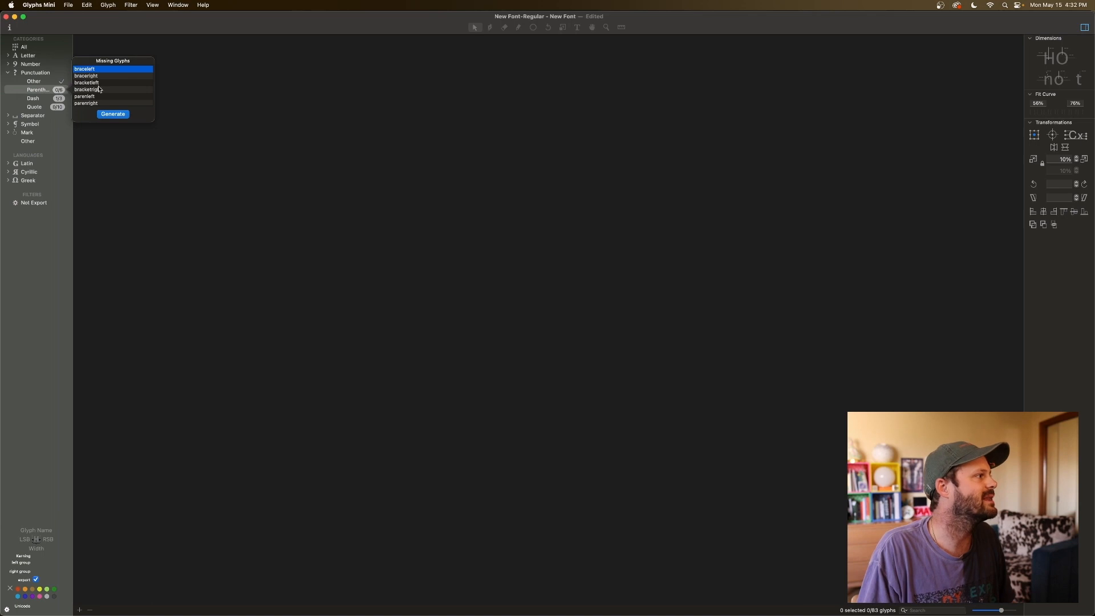
{"action": "left_click", "coordinate": [97, 103], "text": "shift"}
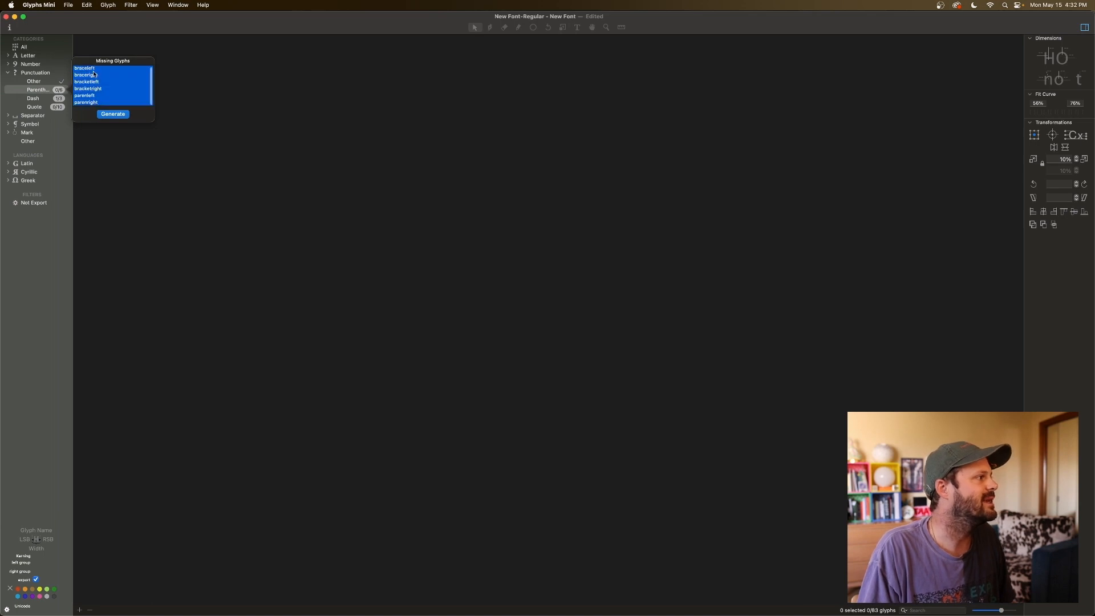
{"action": "left_click", "coordinate": [113, 114]}
Generate all missing Dash glyphs in the Punctuation category
{"action": "left_click", "coordinate": [59, 99]}
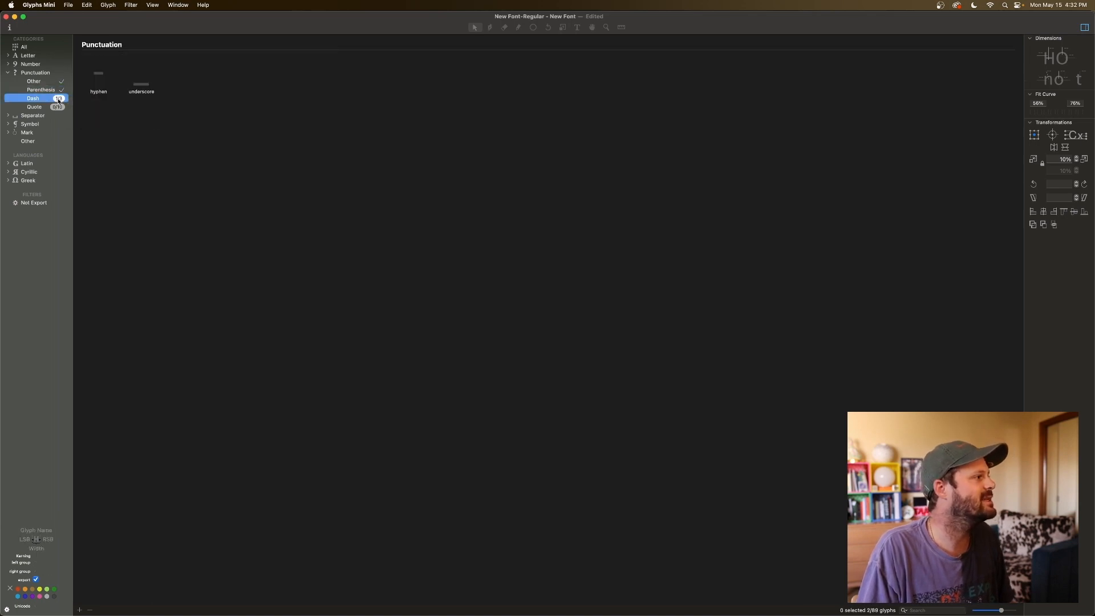
{"action": "key", "text": "super+a"}
{"action": "key", "text": "Return"}
Generate all missing Quote glyphs in the Punctuation category and return to the overview of all glyphs
{"action": "left_click", "coordinate": [56, 107]}
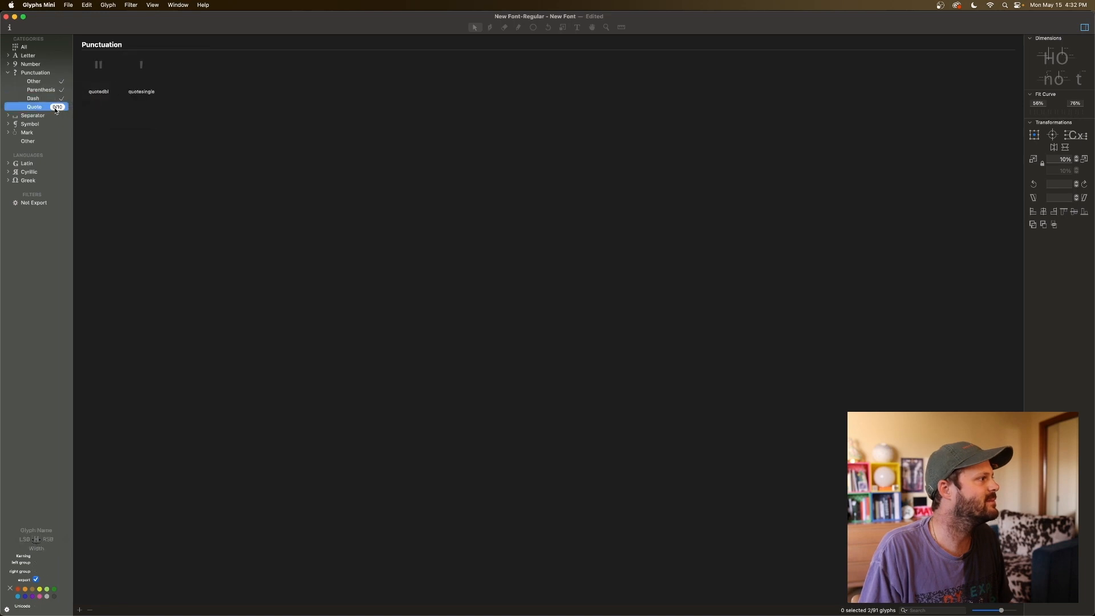
{"action": "left_click", "coordinate": [57, 107]}
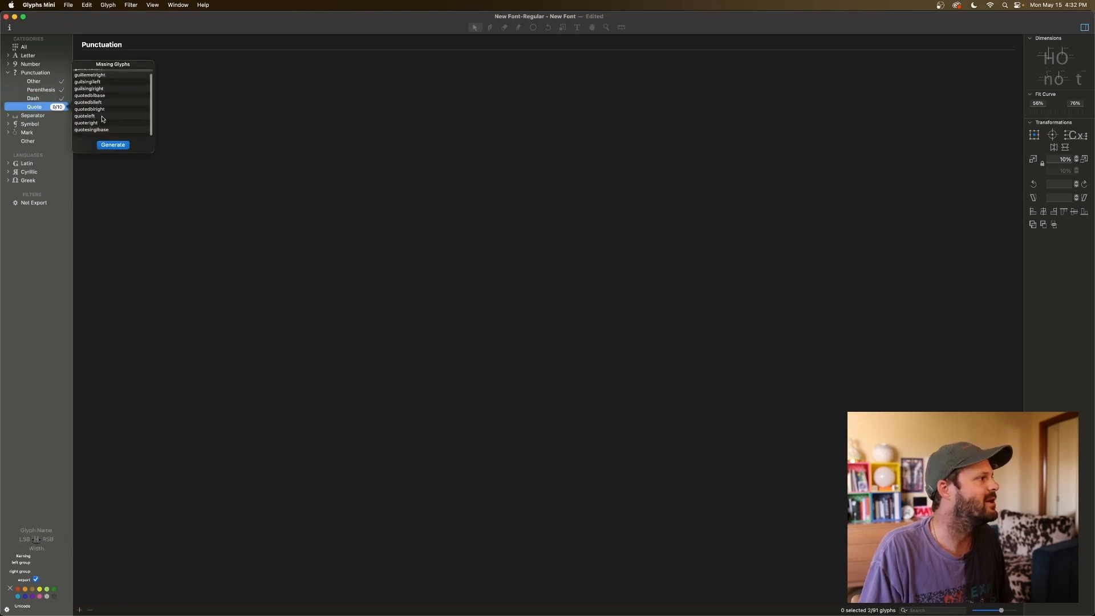
{"action": "key", "text": "super+a"}
{"action": "left_click", "coordinate": [113, 145]}
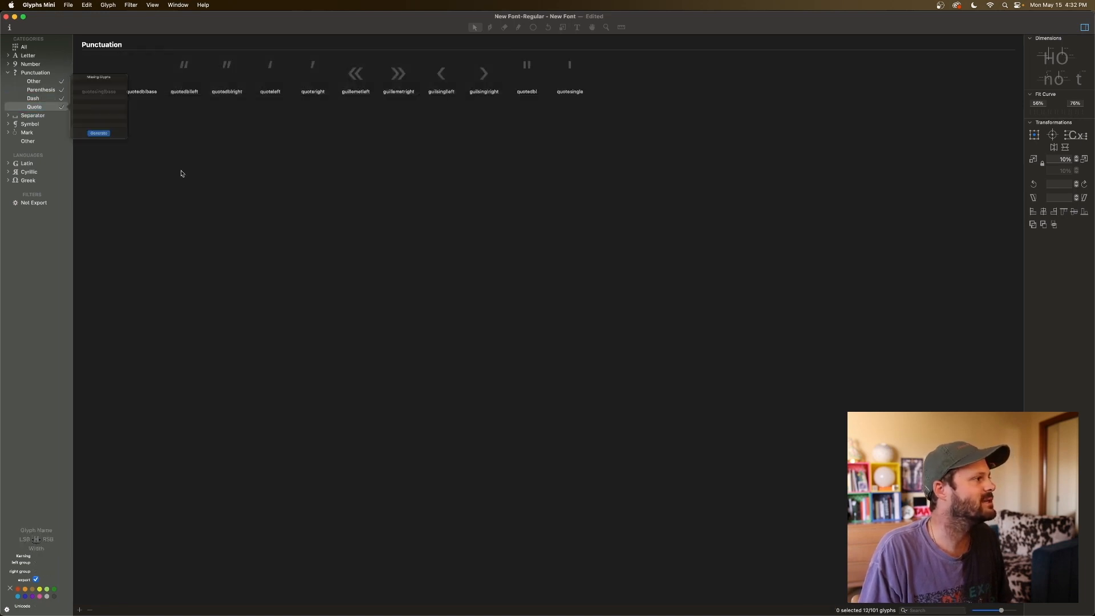
{"action": "left_click", "coordinate": [8, 72]}
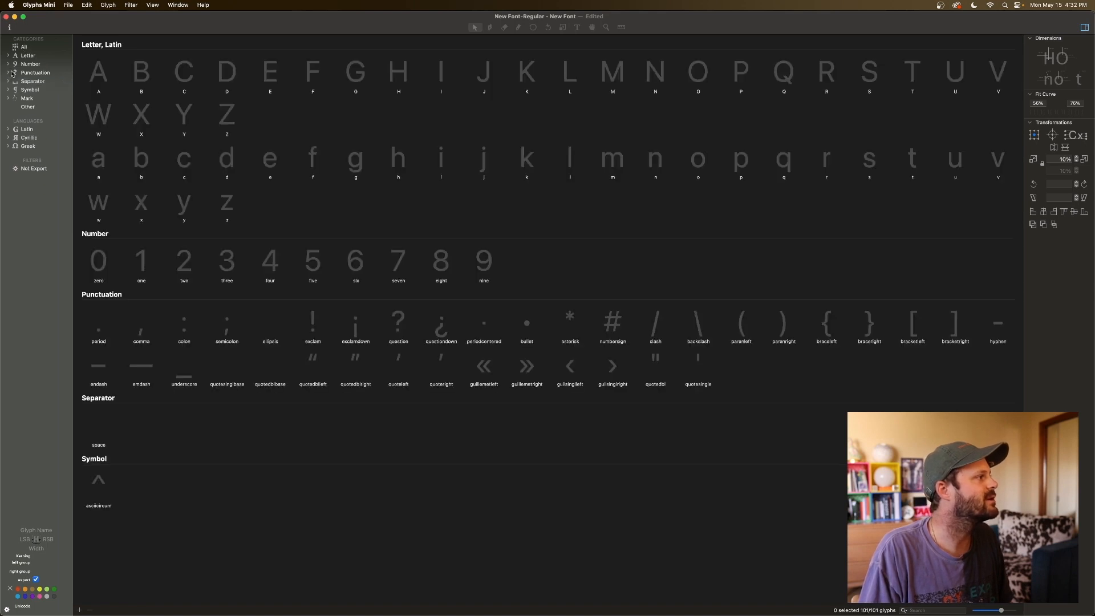
{"action": "left_click", "coordinate": [24, 48]}
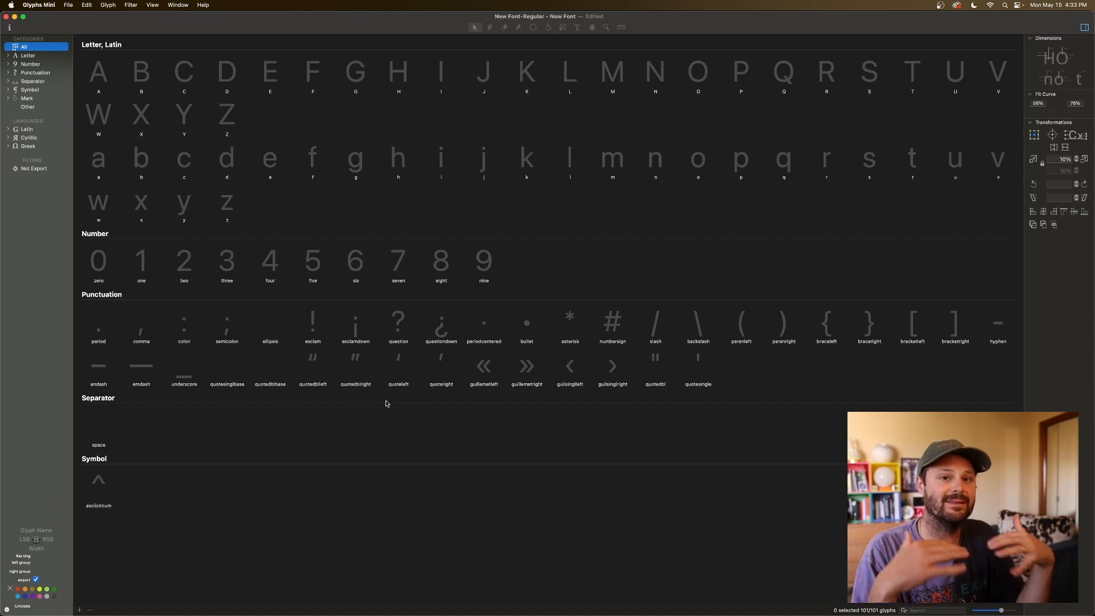
Open the font info and set the cap height to 800
{"action": "left_click", "coordinate": [9, 28]}
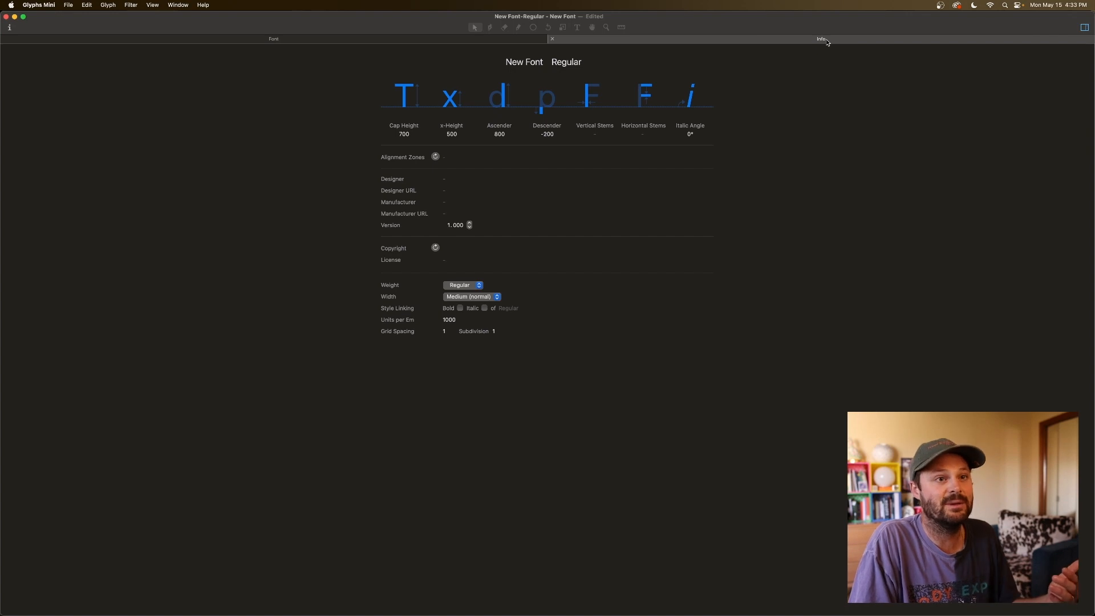
{"action": "left_click", "coordinate": [553, 39]}
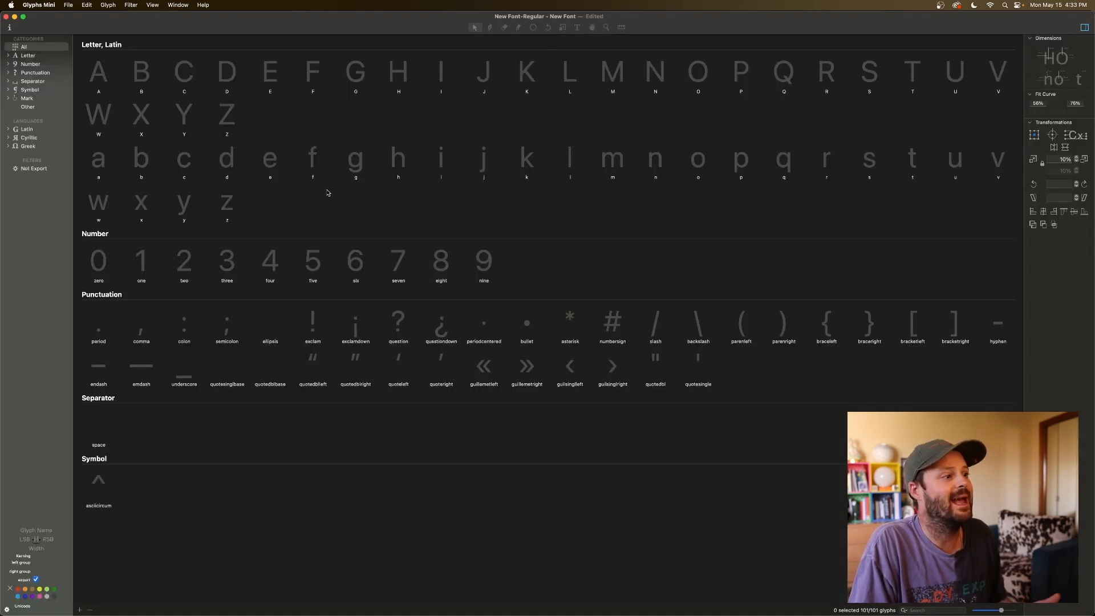
{"action": "left_click", "coordinate": [10, 28]}
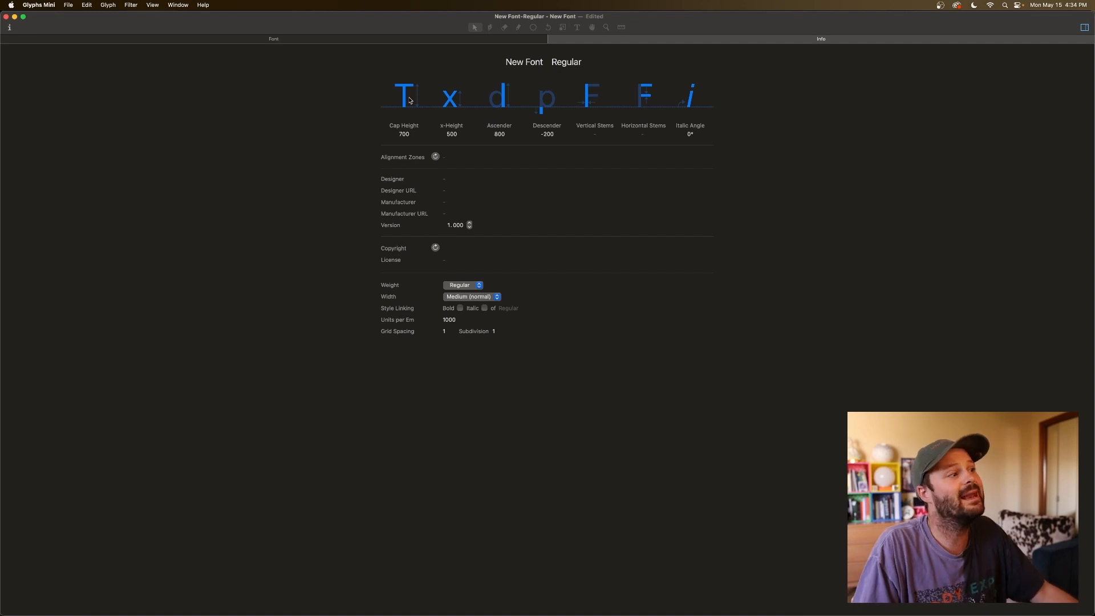
{"action": "left_click", "coordinate": [405, 134]}
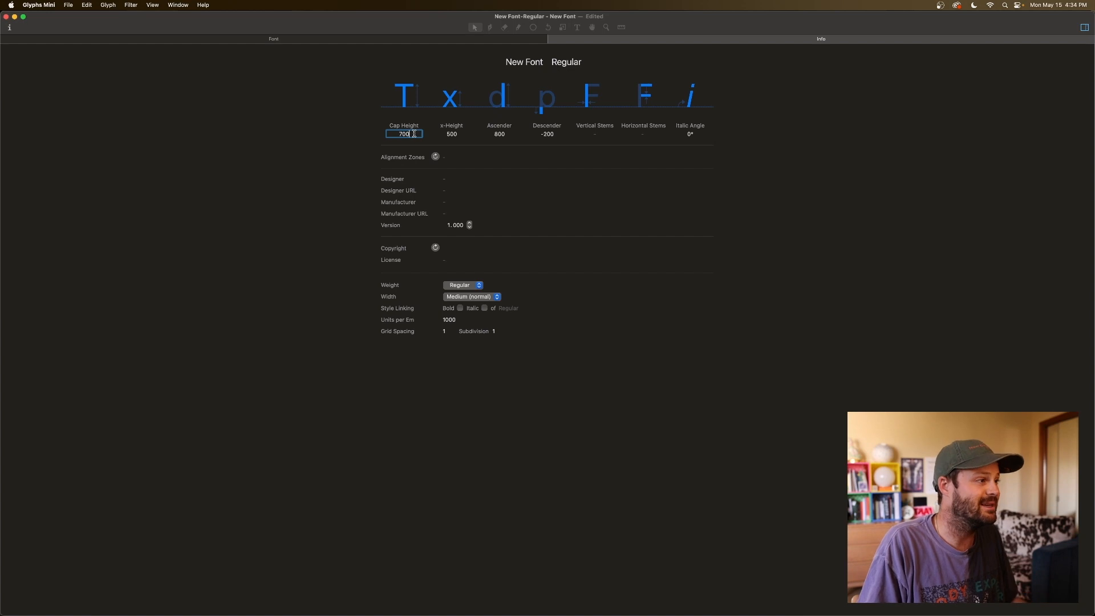
{"action": "type", "text": "800"}
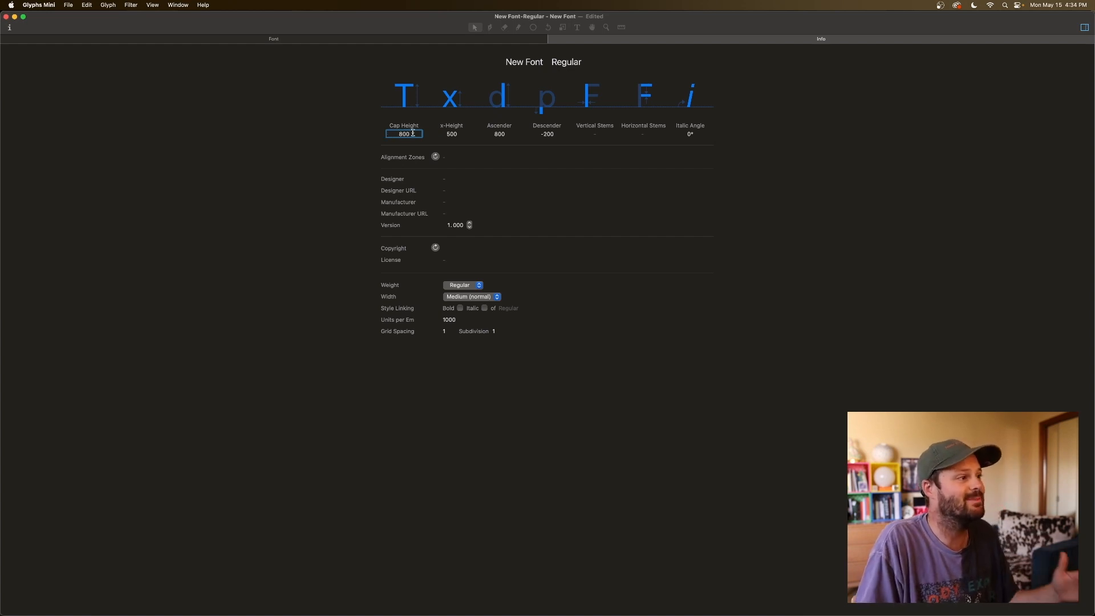
Set the font's x-height to 600 in the font info
{"action": "left_click", "coordinate": [505, 134]}
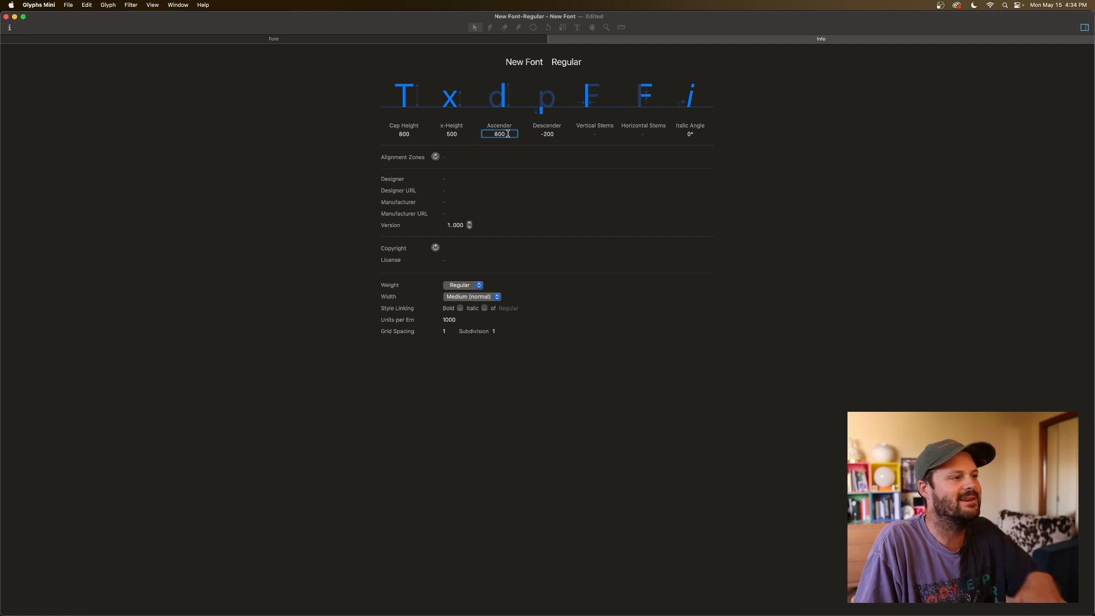
{"action": "double_click", "coordinate": [456, 134]}
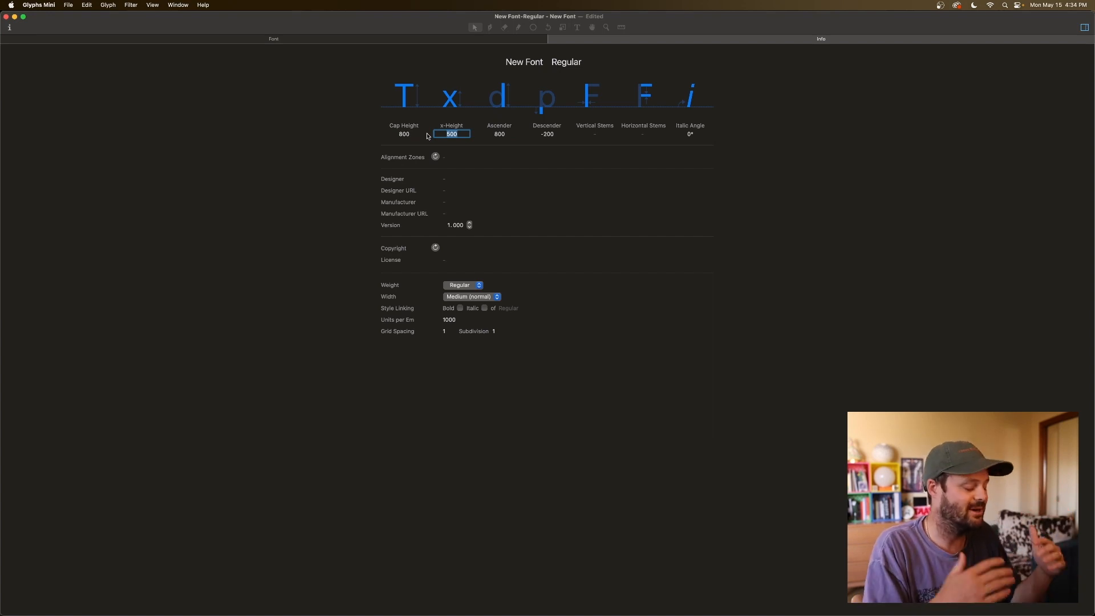
{"action": "type", "text": "600"}
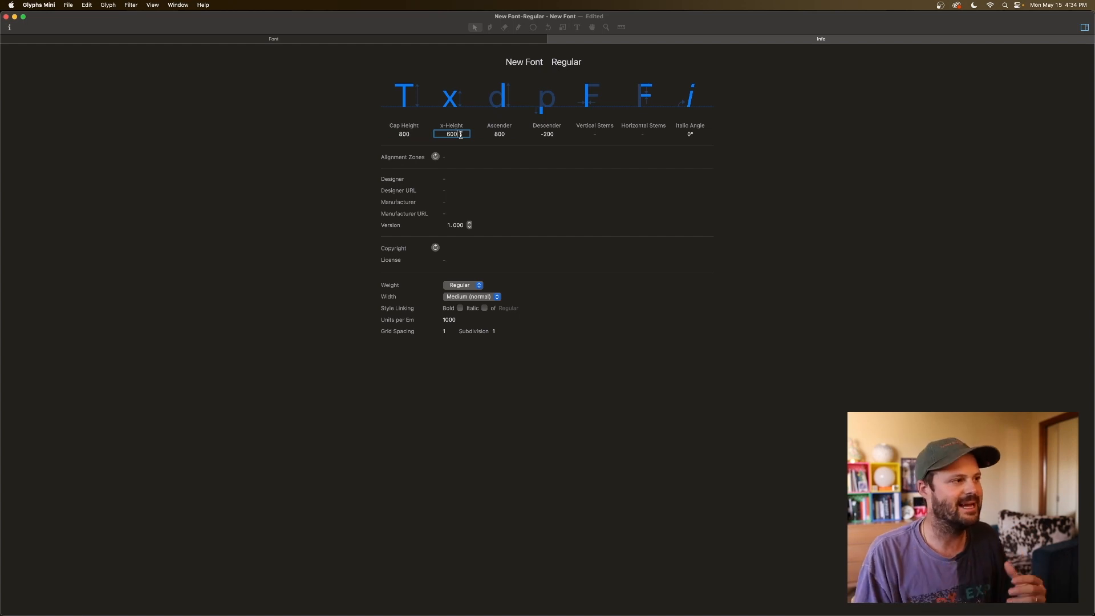
{"action": "left_click", "coordinate": [482, 134]}
{"action": "left_click", "coordinate": [461, 136]}
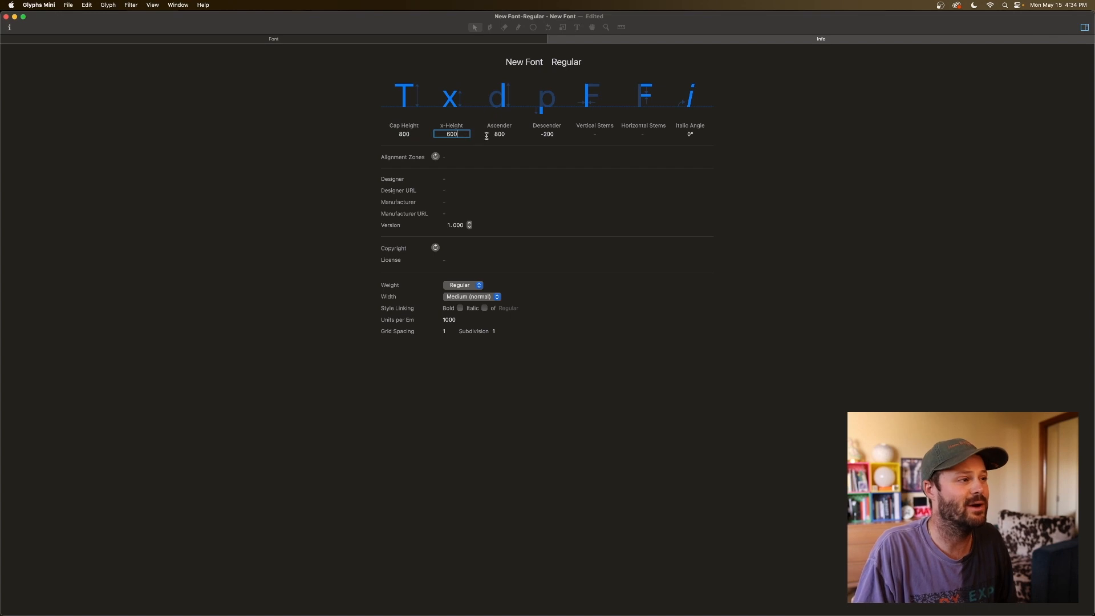
Examine the font's ascender and descender values in relation to its cap height and x-height
{"action": "left_click", "coordinate": [511, 135]}
{"action": "left_click", "coordinate": [555, 134]}
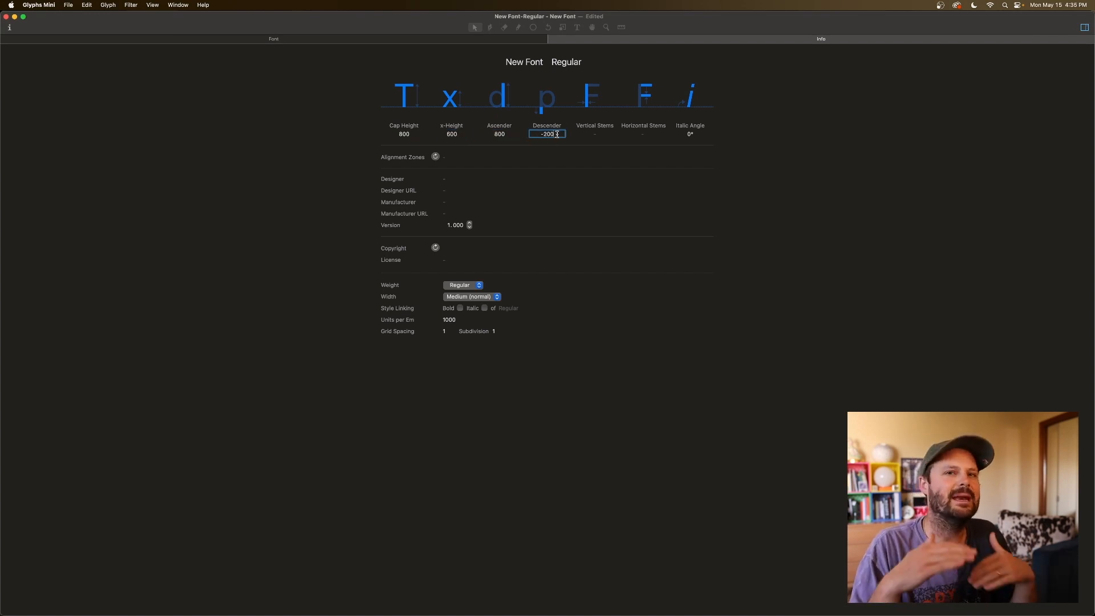
{"action": "left_click", "coordinate": [512, 134]}
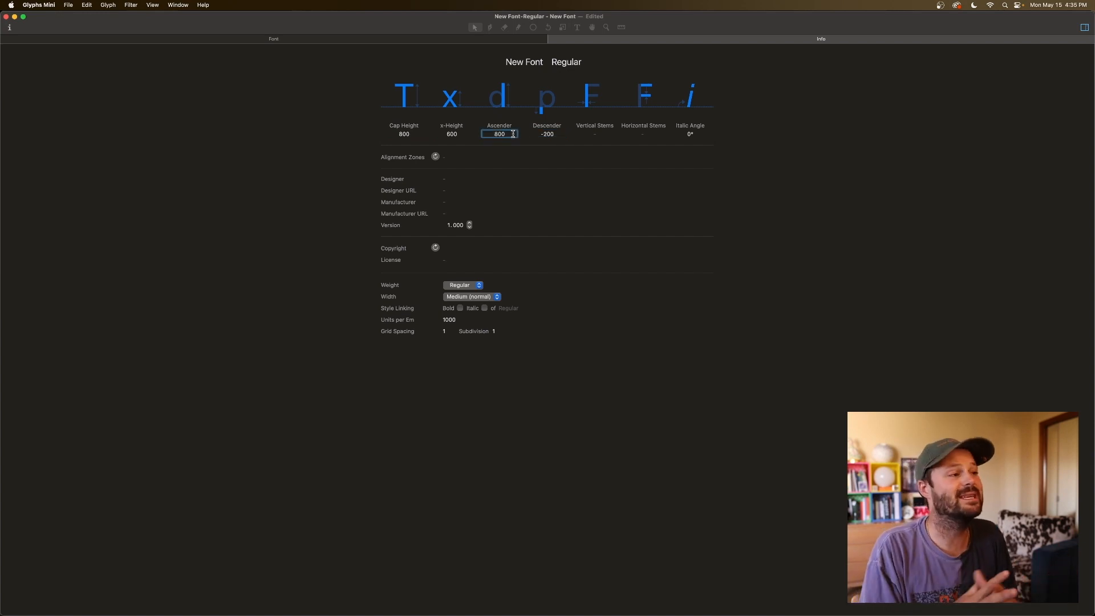
{"action": "left_click", "coordinate": [558, 135]}
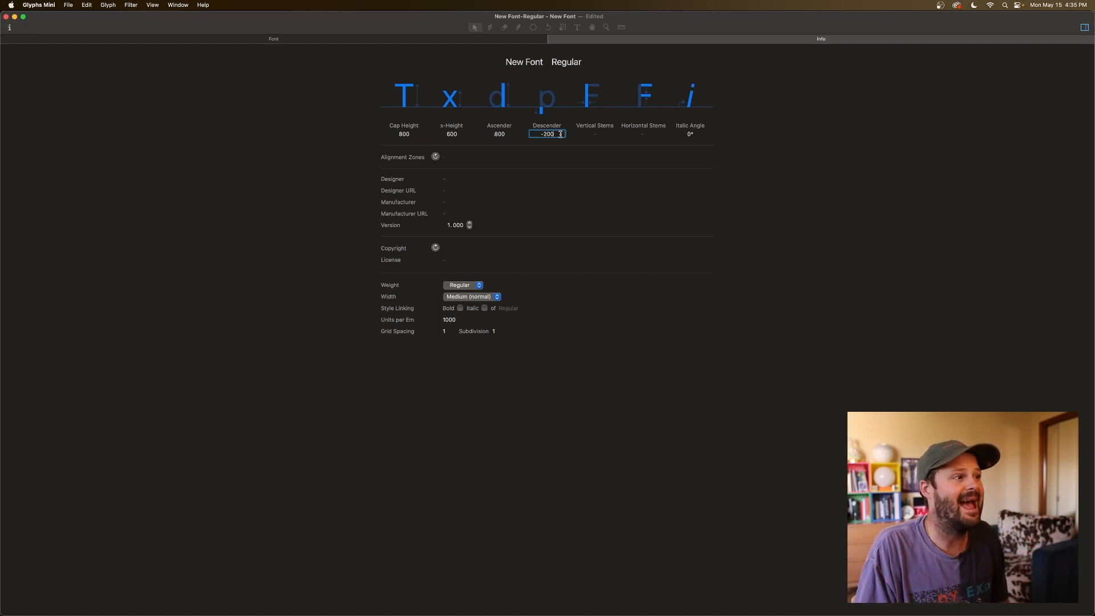
{"action": "left_click", "coordinate": [505, 135]}
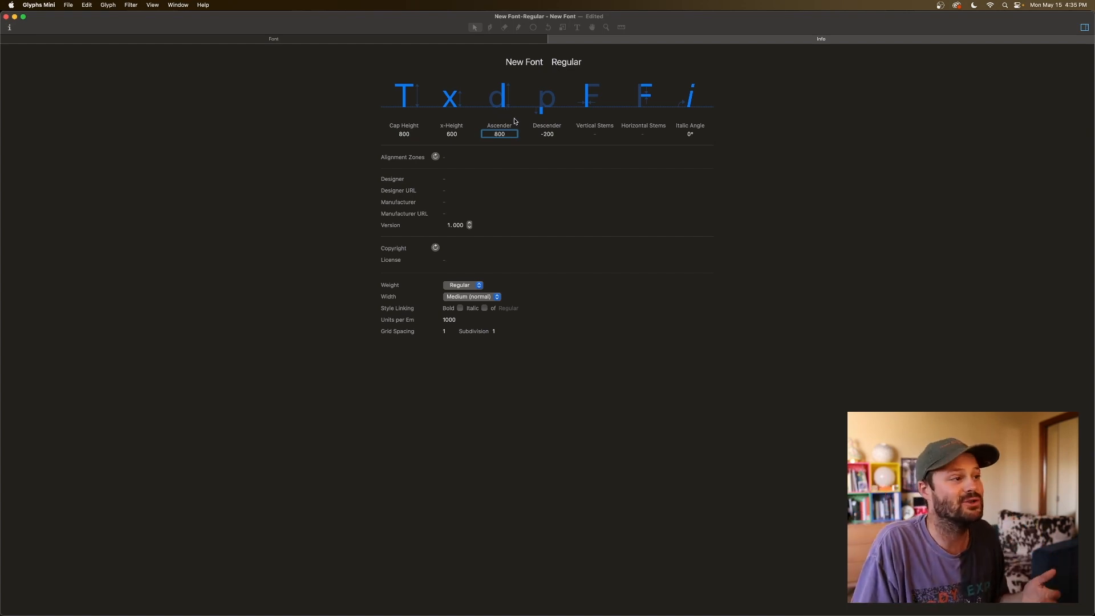
{"action": "left_click", "coordinate": [459, 133]}
{"action": "left_click", "coordinate": [495, 134]}
{"action": "left_click", "coordinate": [463, 133]}
{"action": "left_click", "coordinate": [536, 134]}
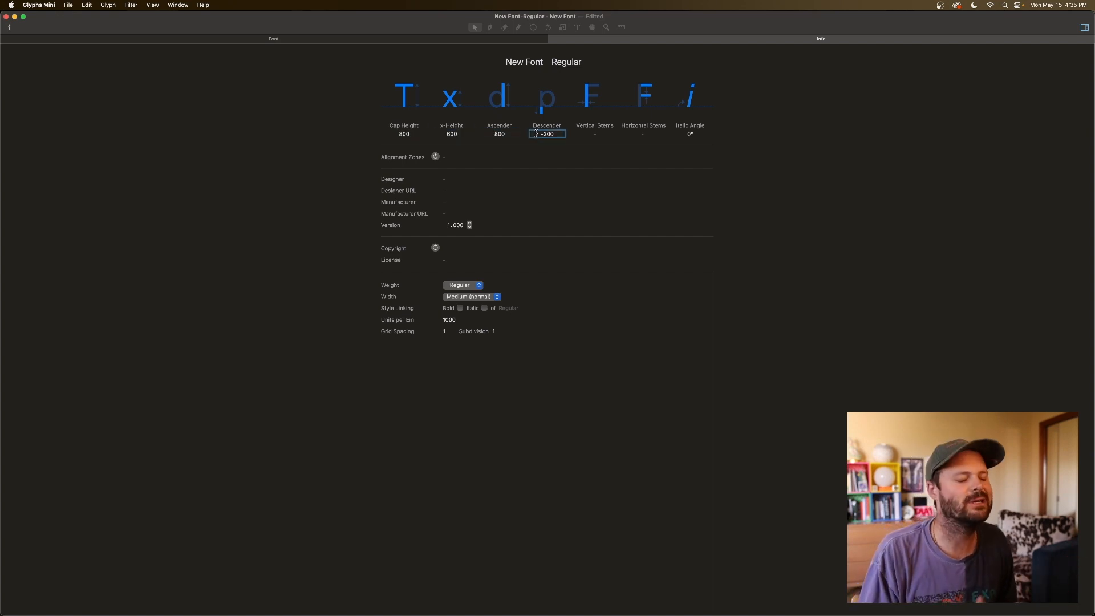
{"action": "left_click", "coordinate": [529, 137]}
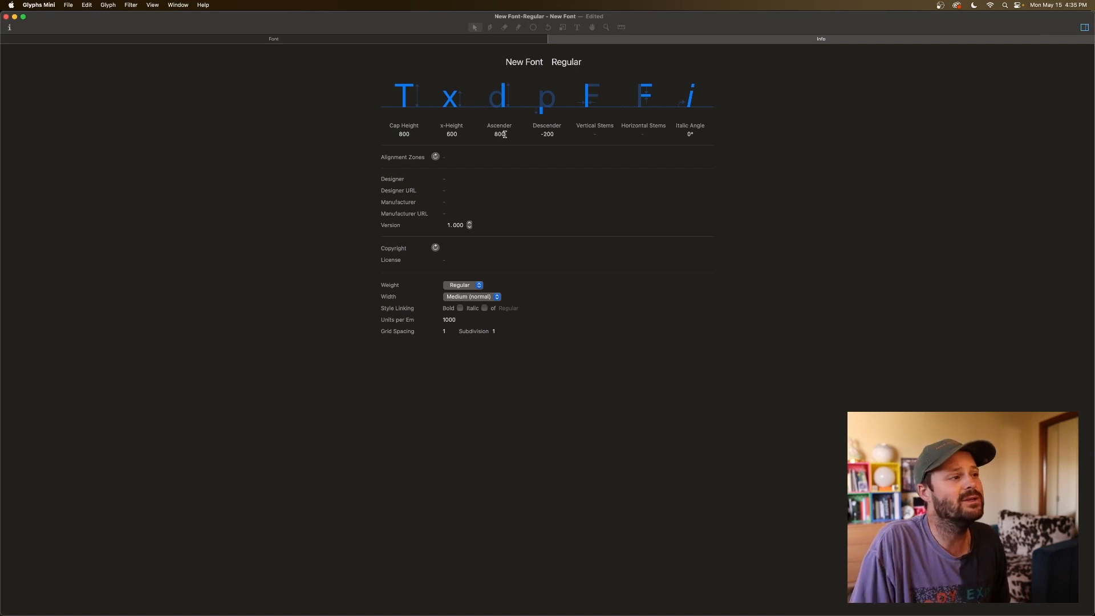
{"action": "left_click", "coordinate": [507, 134]}
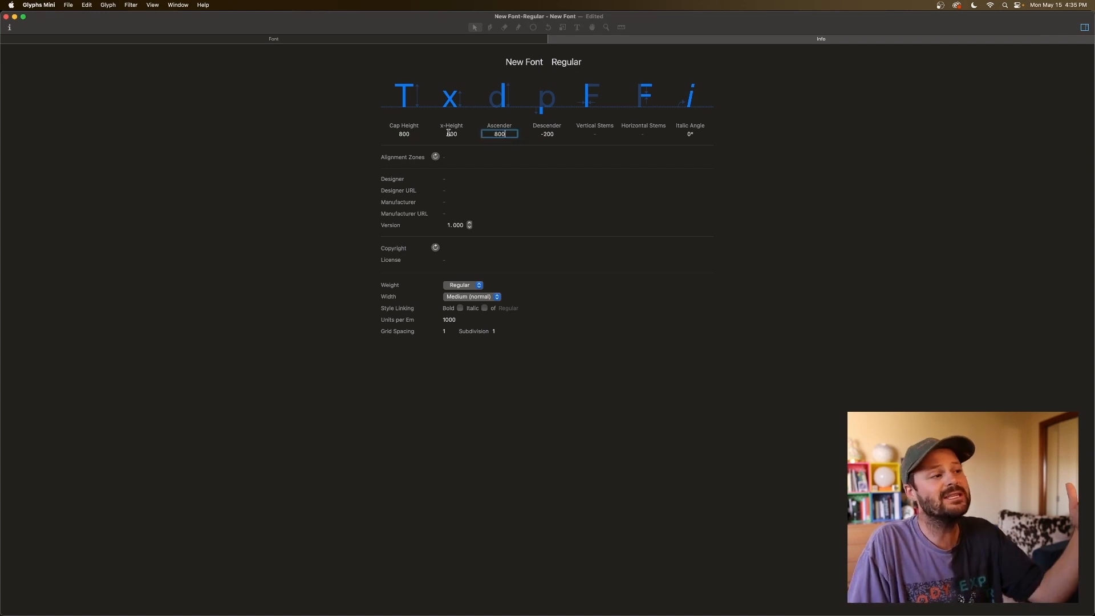
{"action": "left_click", "coordinate": [422, 136]}
{"action": "left_click", "coordinate": [536, 135]}
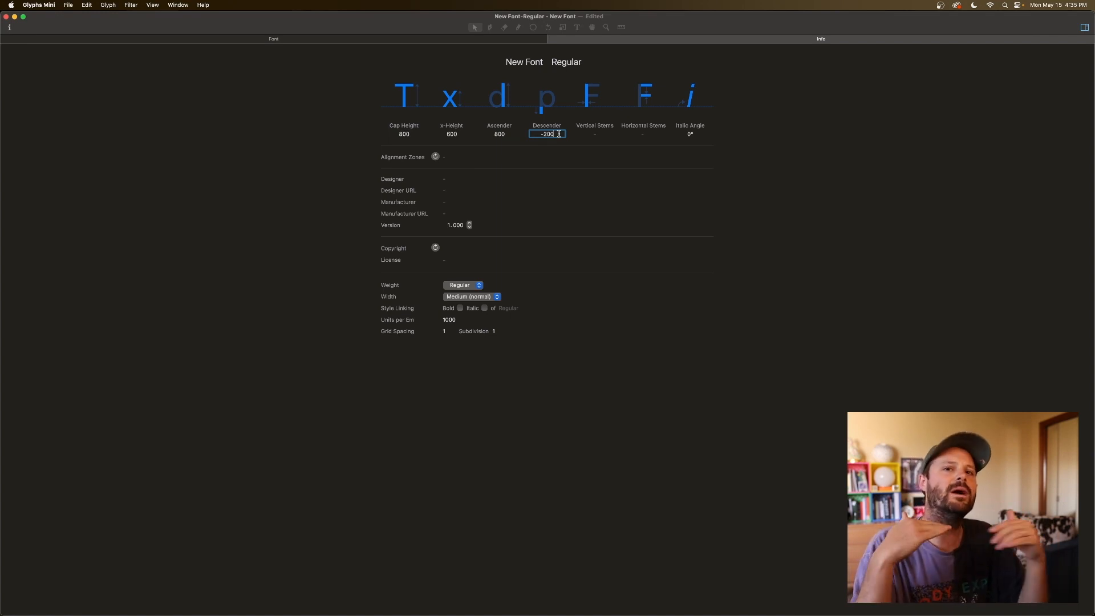
{"action": "left_click", "coordinate": [513, 134]}
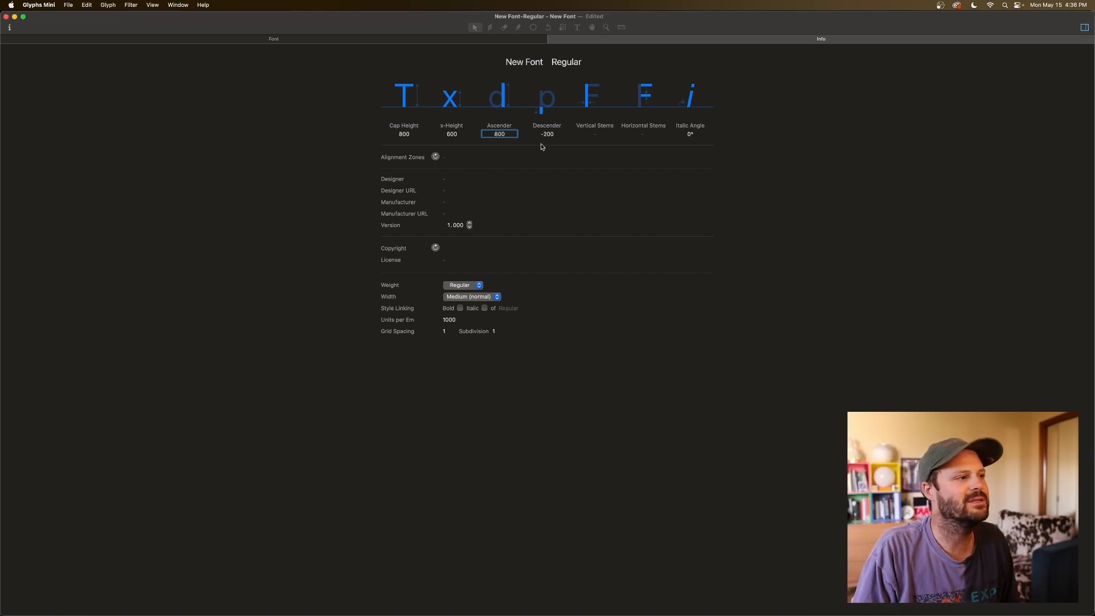
Set the font's vertical stems to 80 and enter 72 for the horizontal stems
{"action": "left_click", "coordinate": [591, 133]}
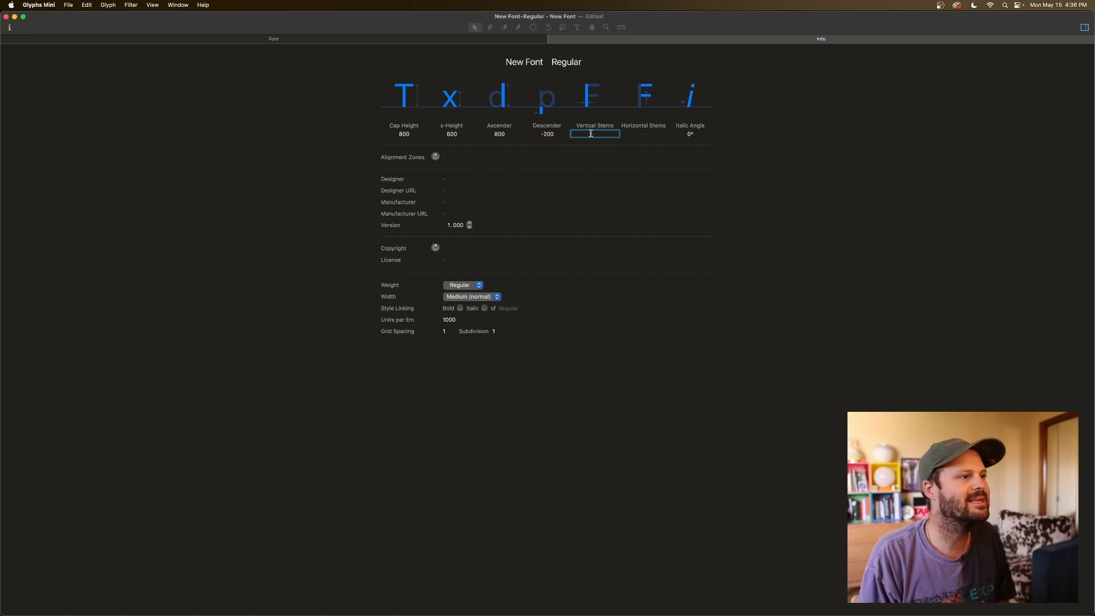
{"action": "type", "text": "80"}
{"action": "left_click", "coordinate": [640, 134]}
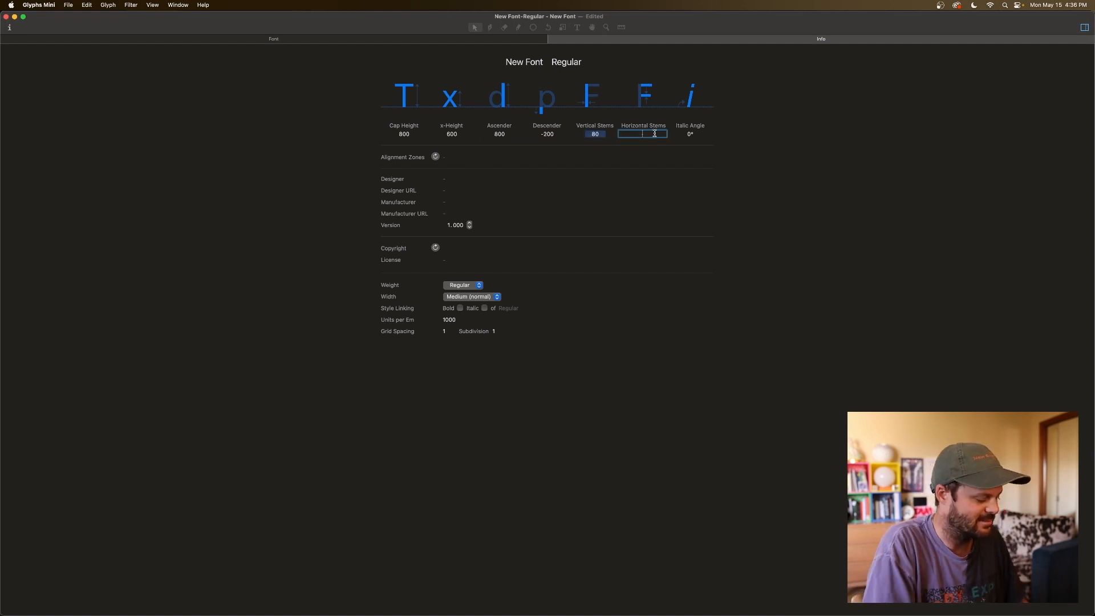
{"action": "type", "text": "72"}
{"action": "key", "text": "Return"}
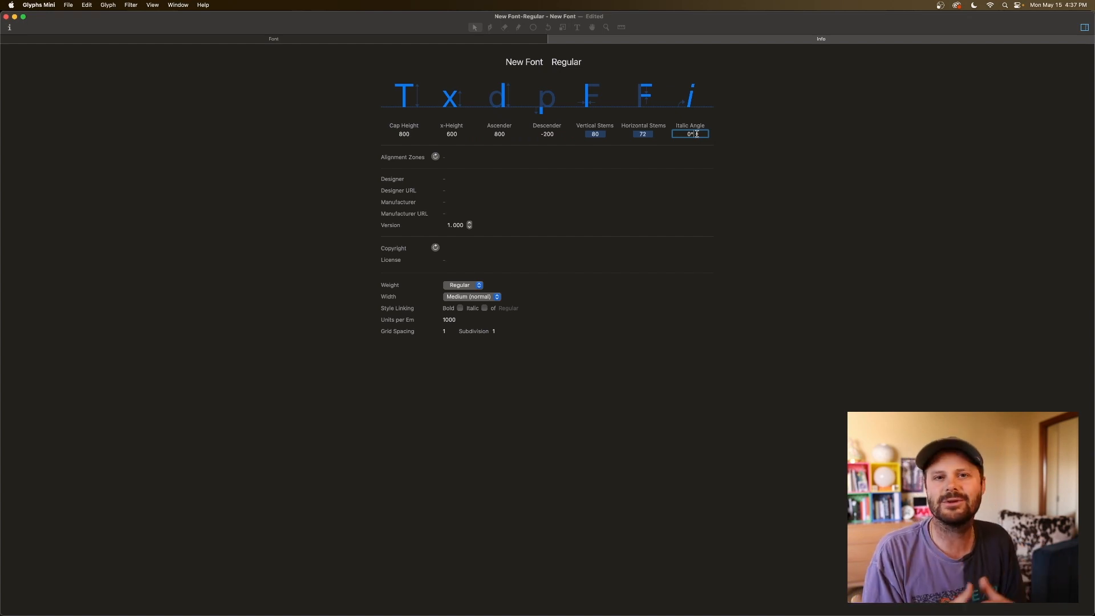
{"action": "left_click", "coordinate": [392, 159]}
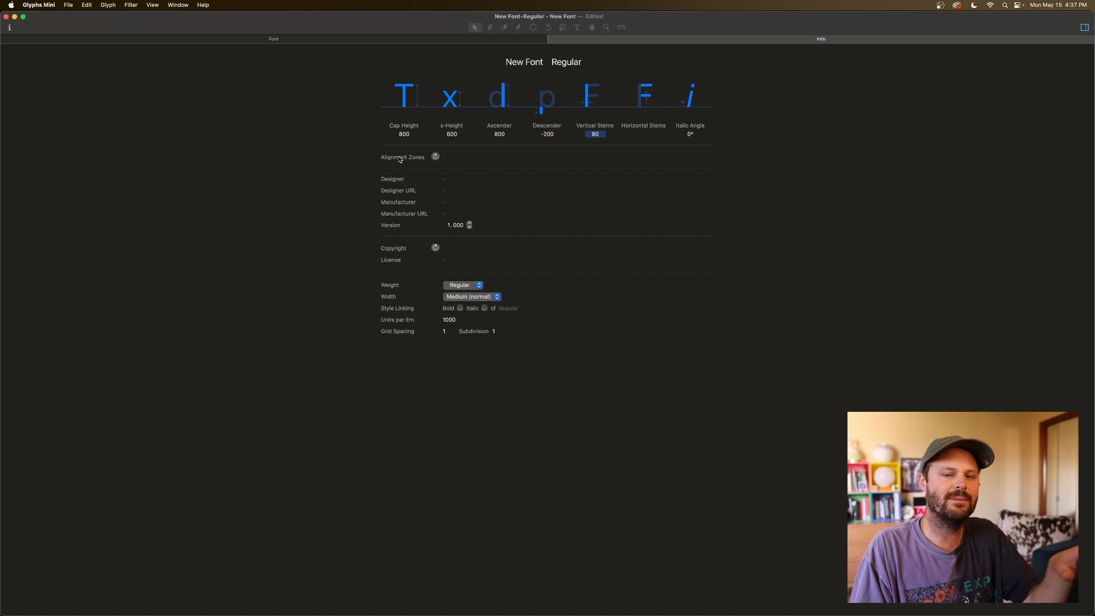
Enter the designer's name and set the designer URL to thebestgraphicdesignerintheworld.com
{"action": "left_click", "coordinate": [447, 180]}
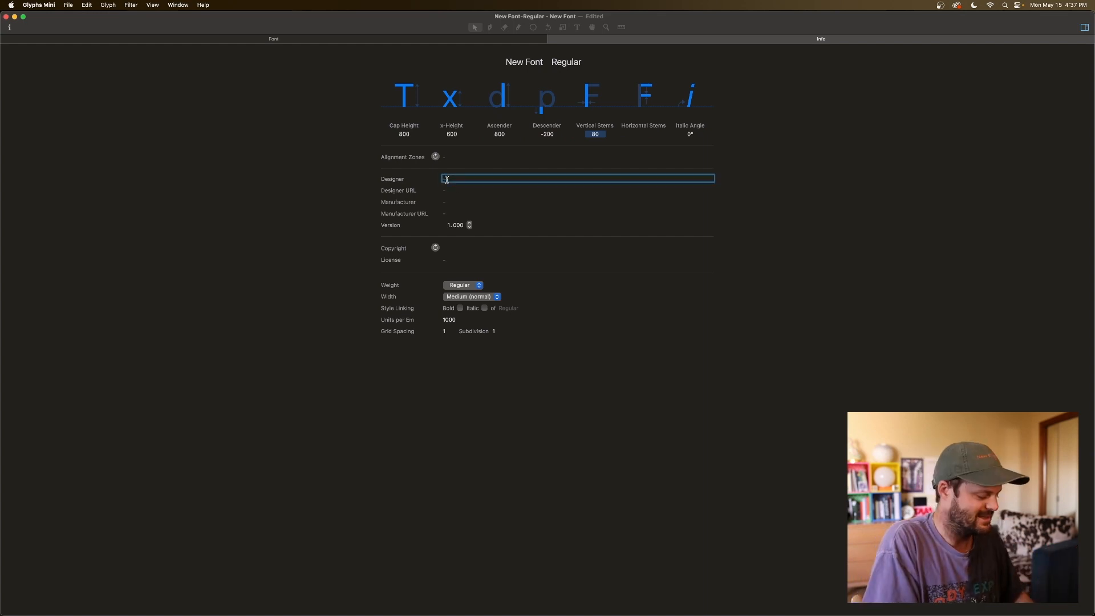
{"action": "type", "text": "harbor bickmore"}
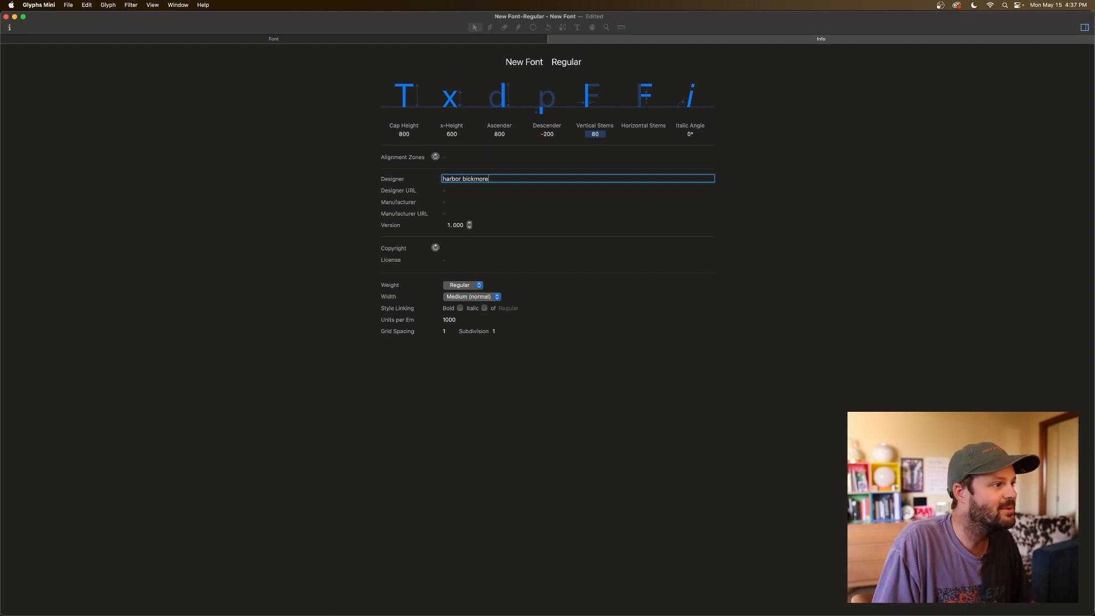
{"action": "left_click", "coordinate": [451, 189]}
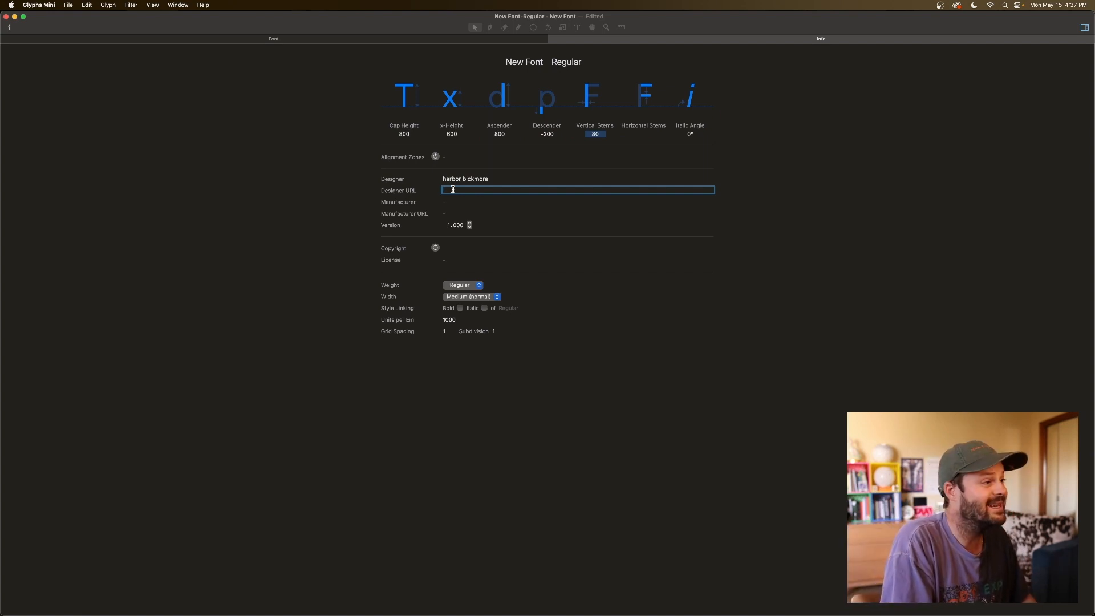
{"action": "type", "text": "thebestgraphicdesignerintheworld.com"}
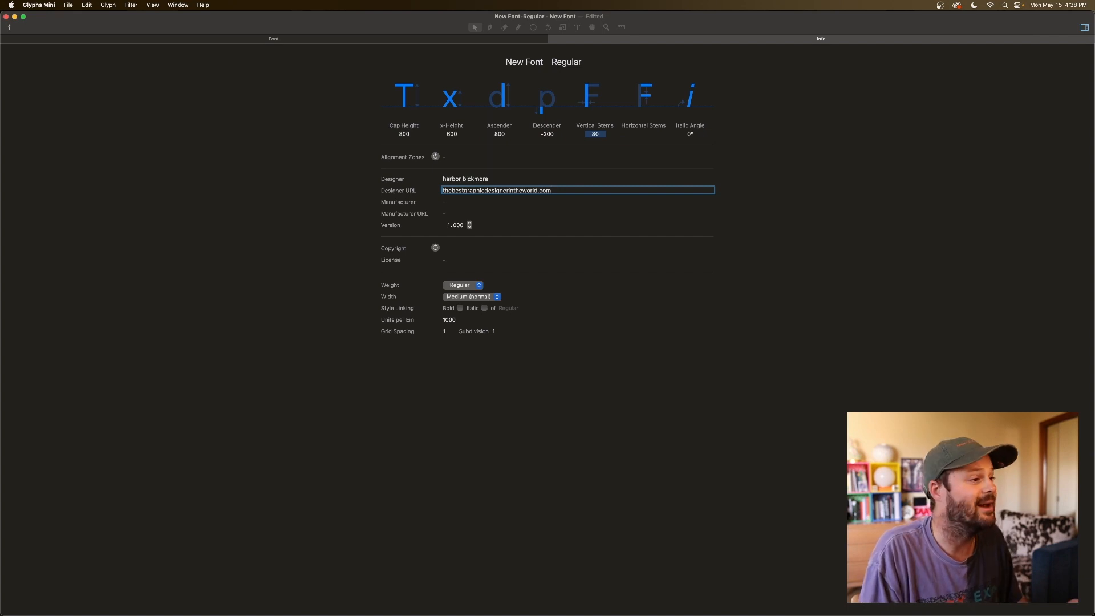
Enter "Tht That Creative" as the font's manufacturer
{"action": "left_click", "coordinate": [453, 202]}
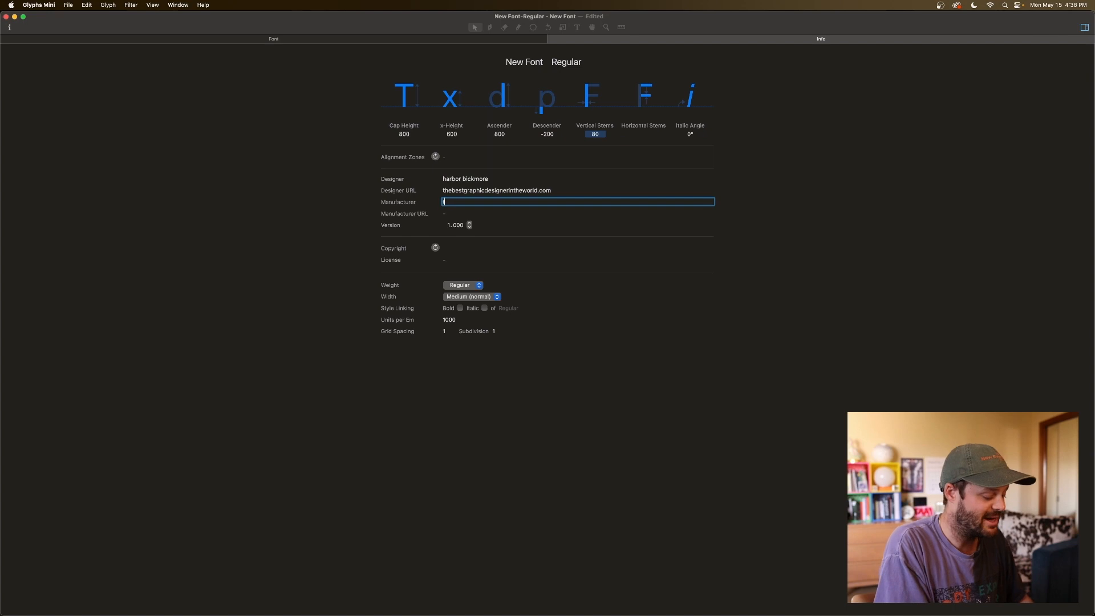
{"action": "type", "text": "Th"}
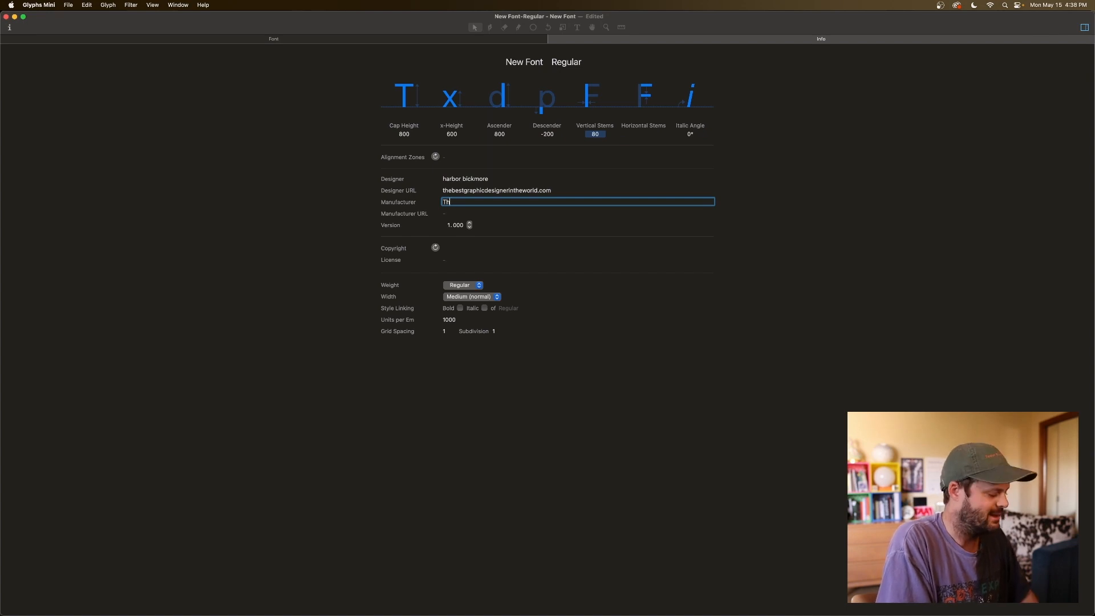
{"action": "type", "text": "t That"}
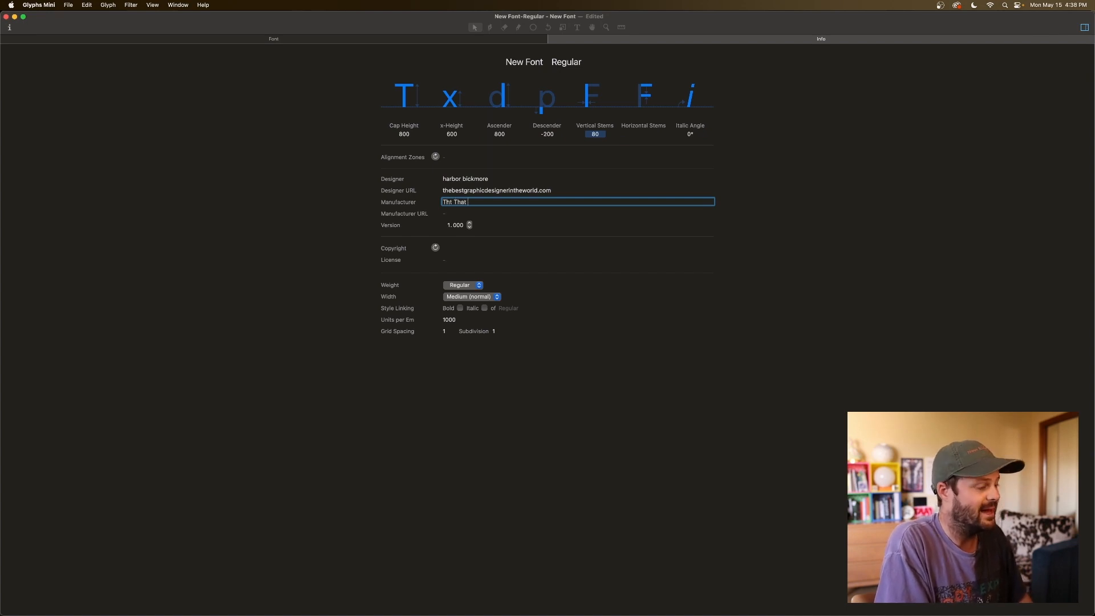
{"action": "type", "text": " Creative"}
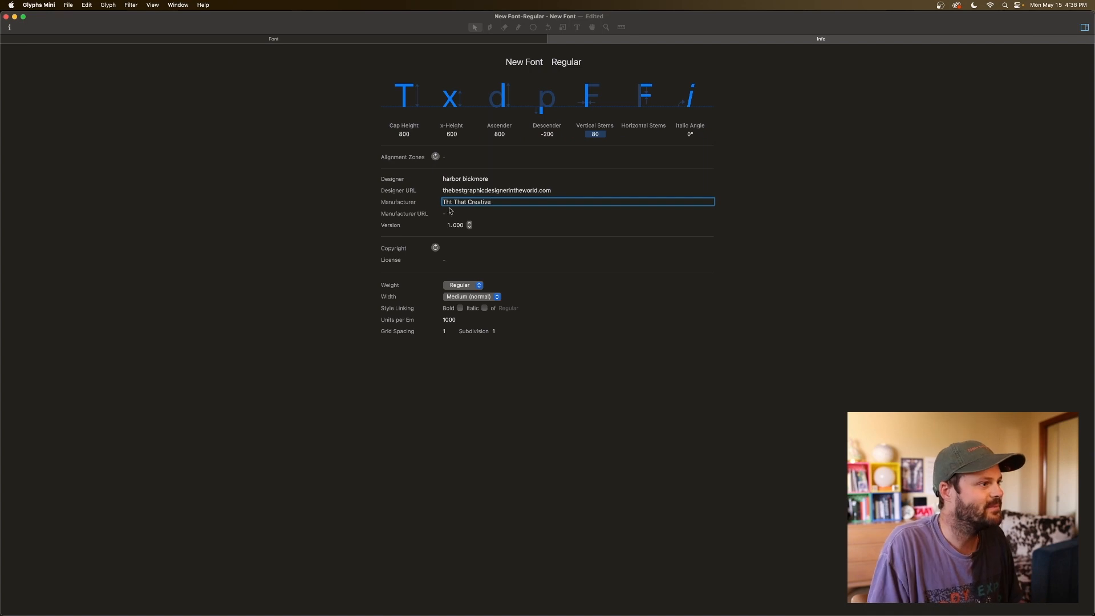
Set the manufacturer URL to ThatThatType.com
{"action": "left_click", "coordinate": [448, 212]}
{"action": "type", "text": "Tha"}
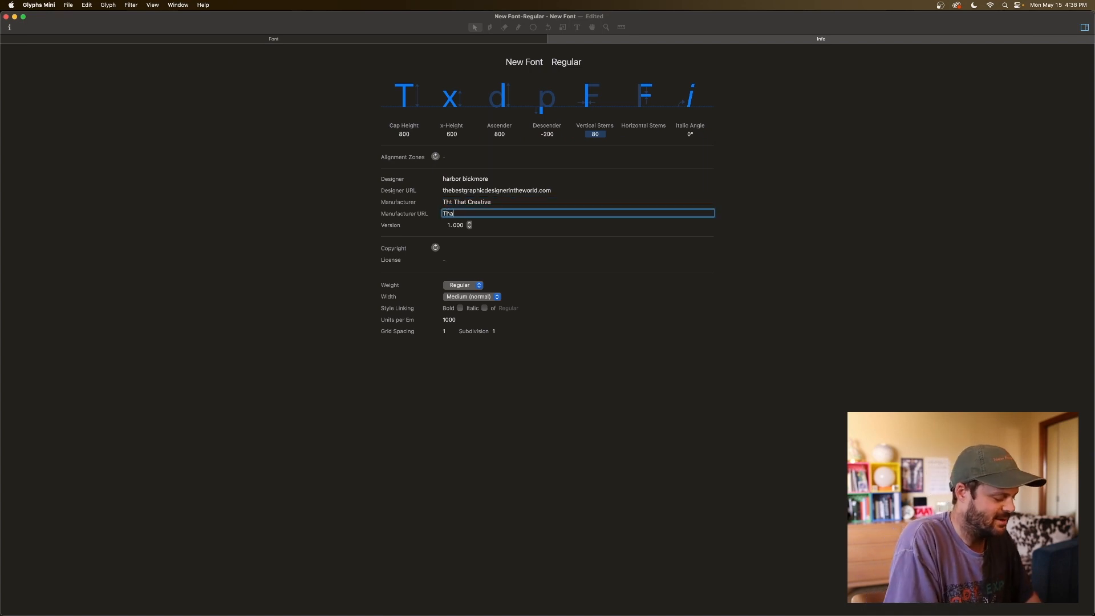
{"action": "type", "text": "tThat"}
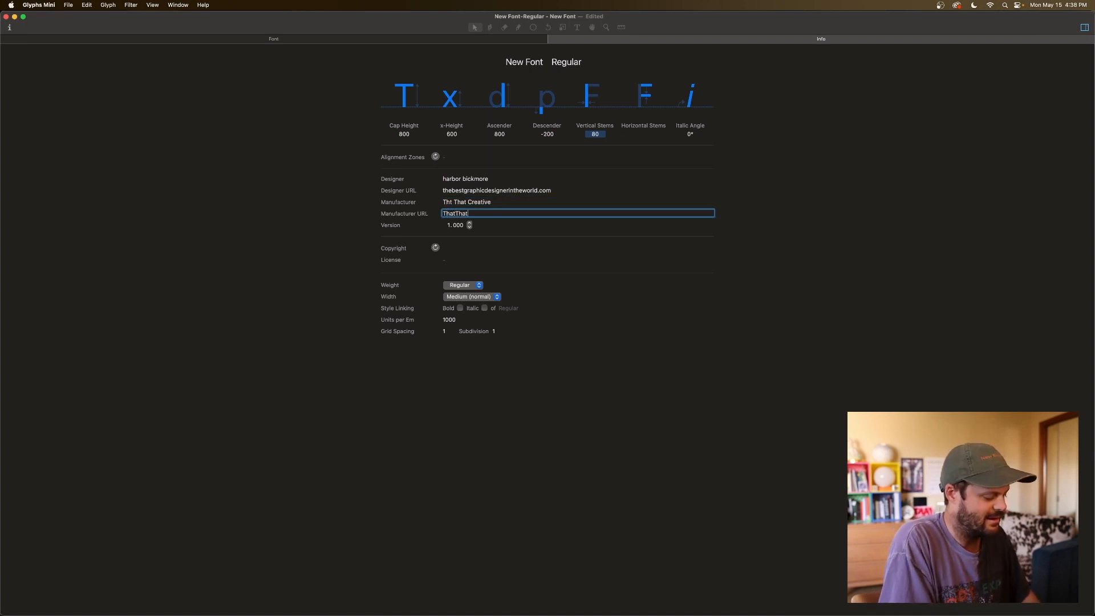
{"action": "type", "text": "Type."}
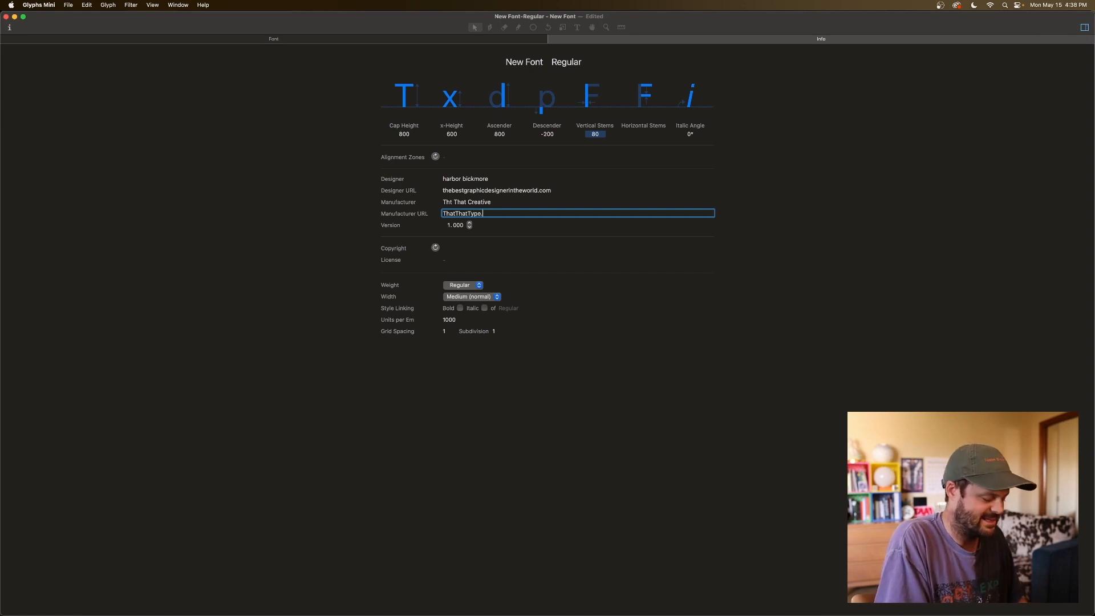
{"action": "type", "text": "com"}
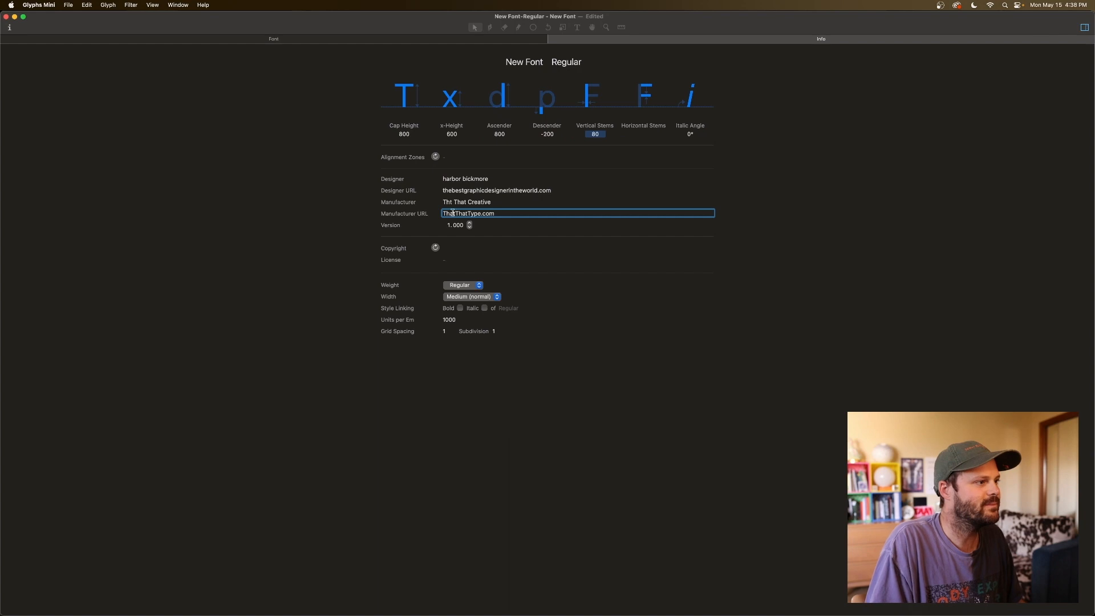
{"action": "key", "text": "Return"}
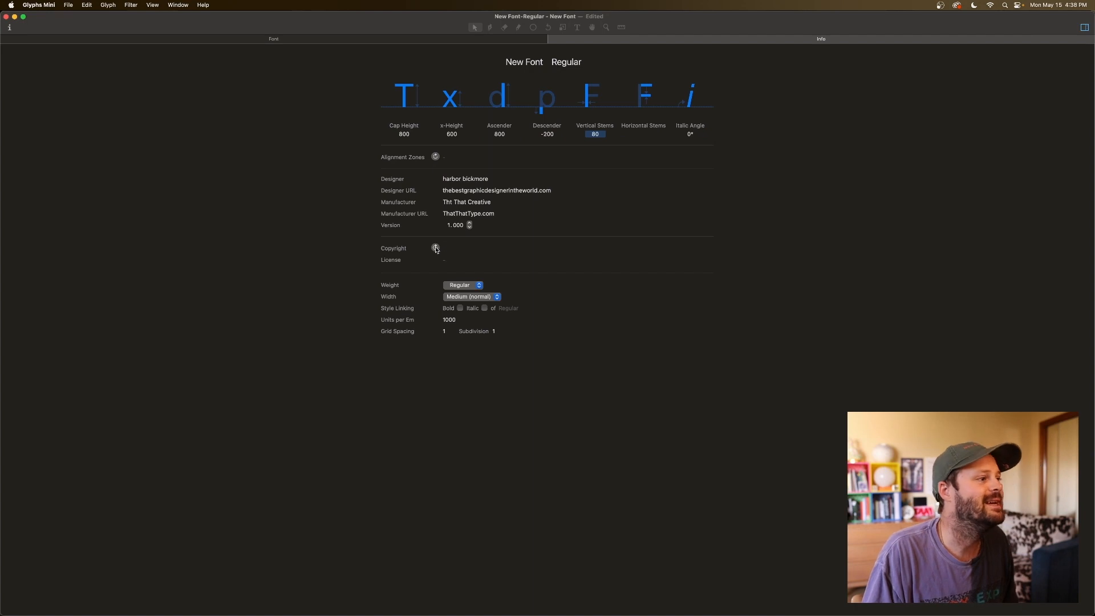
Generate the automatic copyright notice and set the license to "Personal Use"
{"action": "left_click", "coordinate": [436, 248]}
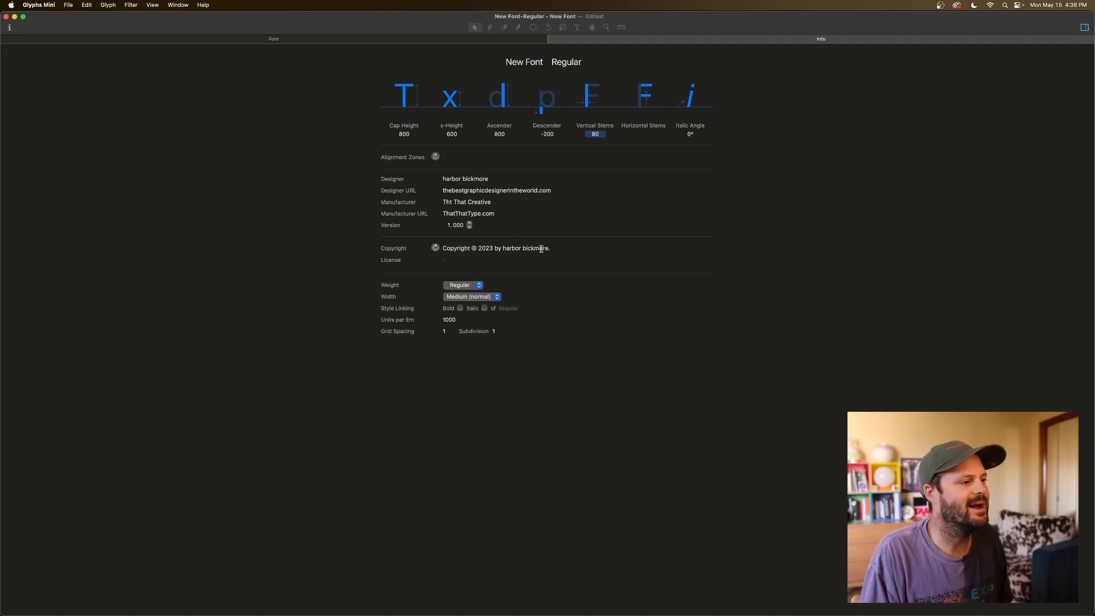
{"action": "left_click", "coordinate": [449, 262]}
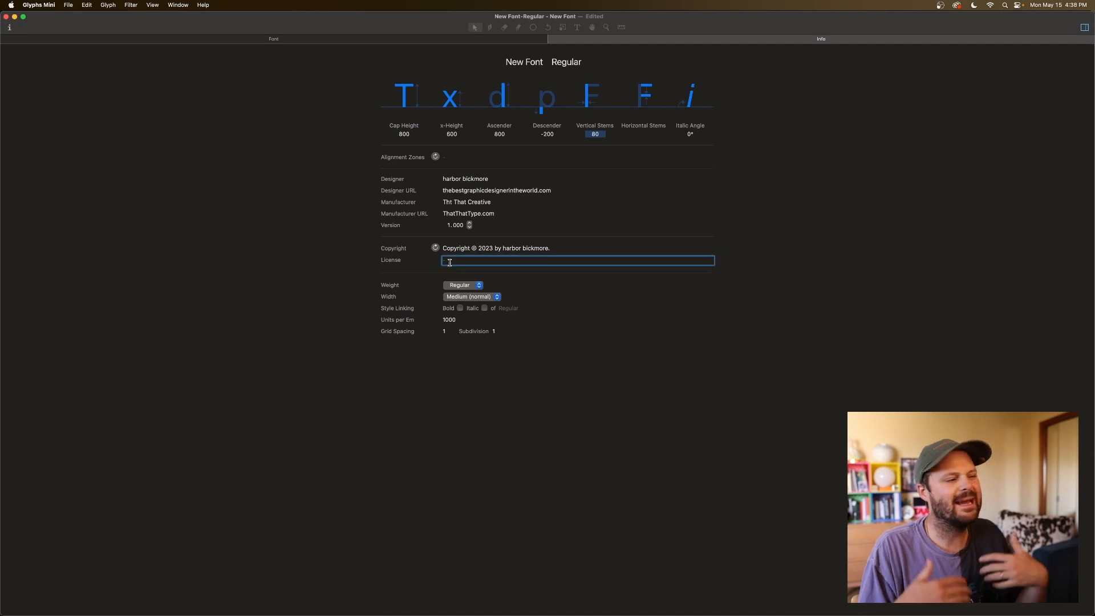
{"action": "type", "text": "Personal Use"}
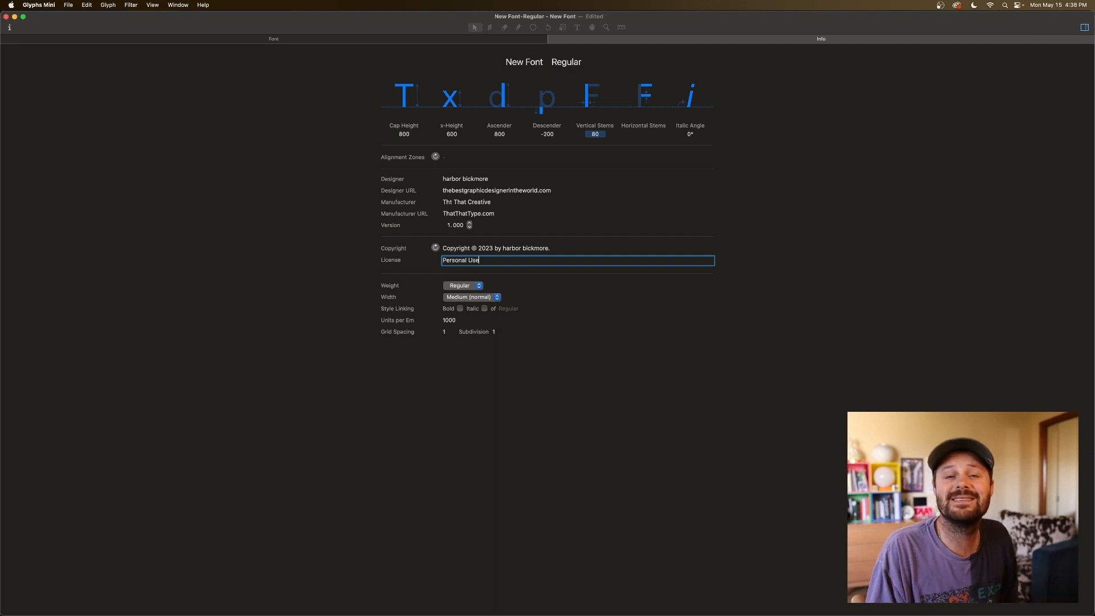
{"action": "left_click", "coordinate": [573, 245]}
{"action": "left_click", "coordinate": [516, 261]}
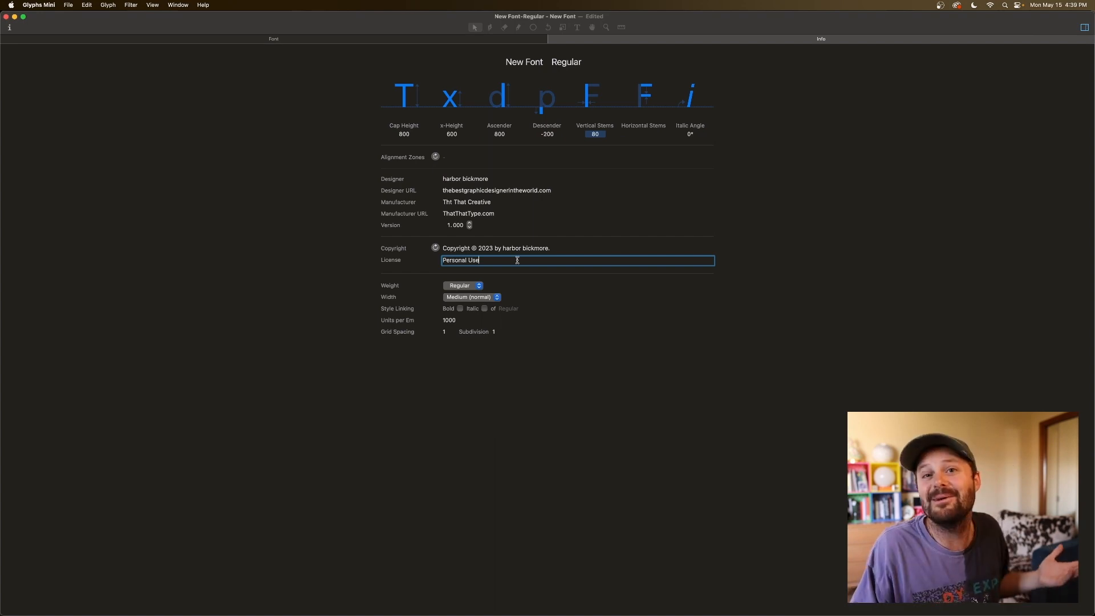
{"action": "left_click", "coordinate": [518, 277]}
Set the font's weight to Normal and review the available width options without changing the width
{"action": "left_click", "coordinate": [481, 288]}
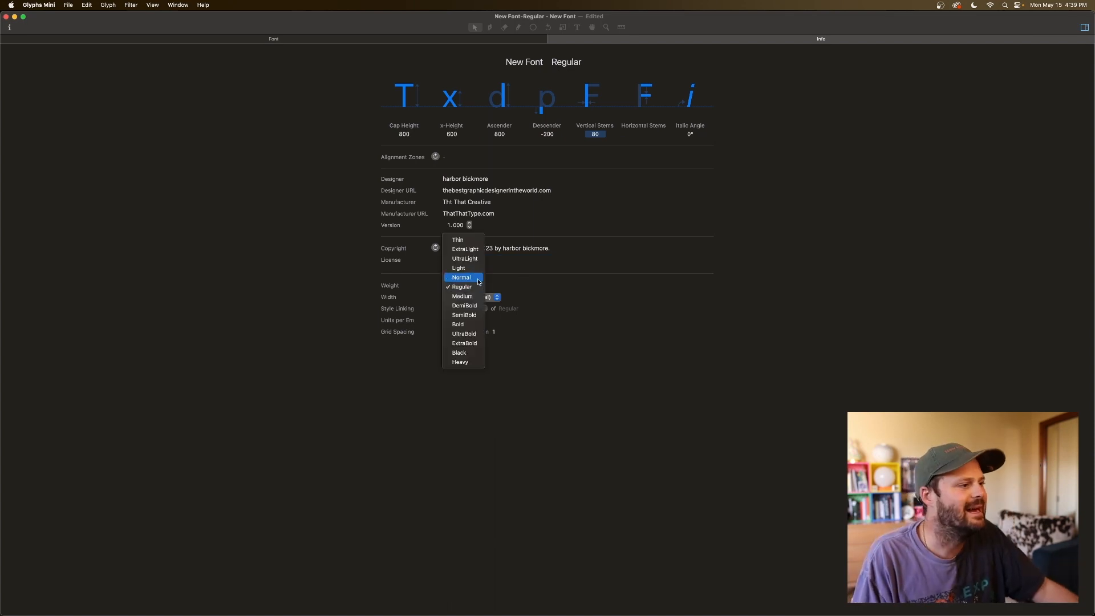
{"action": "left_click", "coordinate": [477, 278]}
{"action": "left_click", "coordinate": [481, 286]}
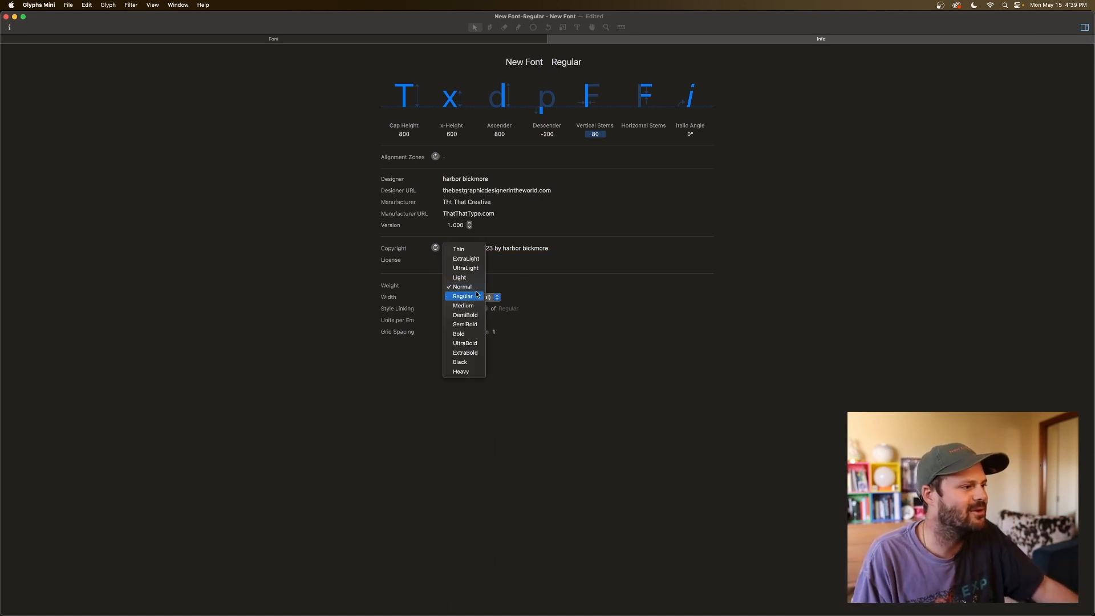
{"action": "left_click", "coordinate": [477, 290]}
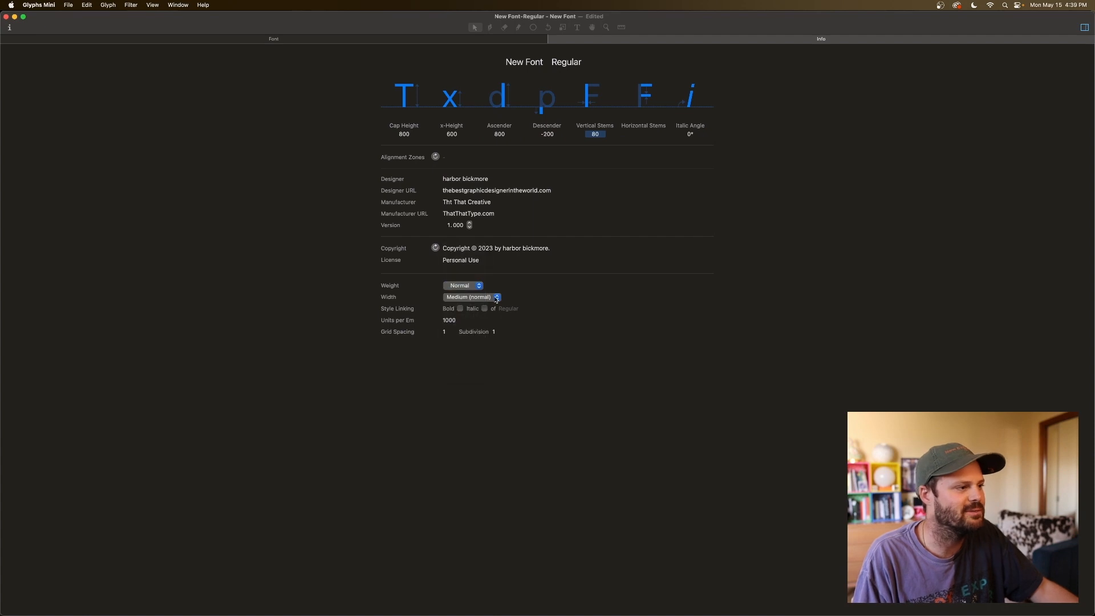
{"action": "left_click", "coordinate": [496, 299]}
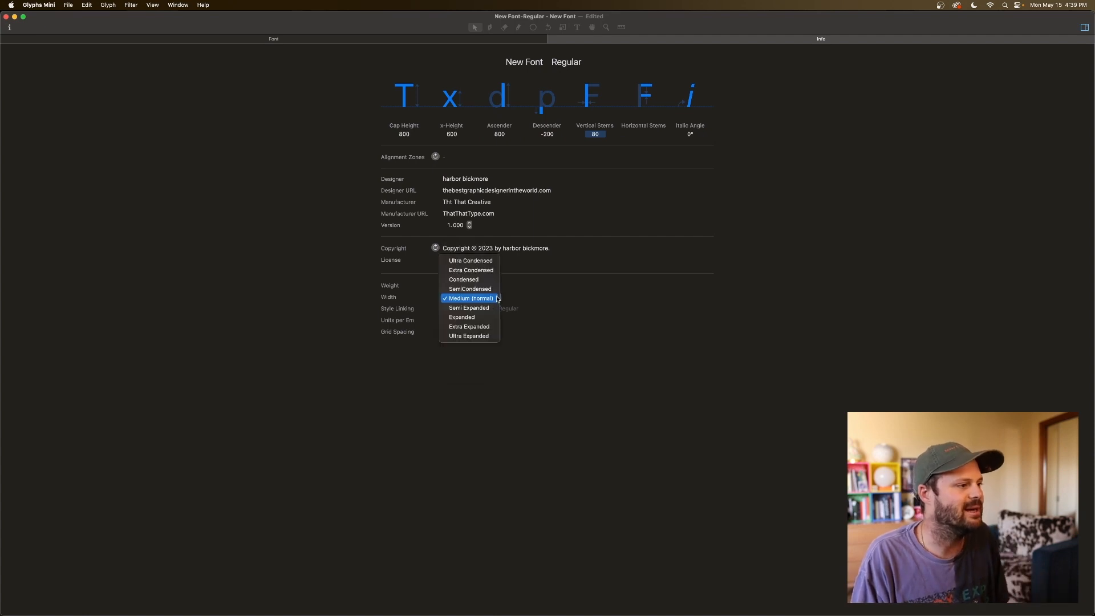
{"action": "left_click", "coordinate": [527, 297]}
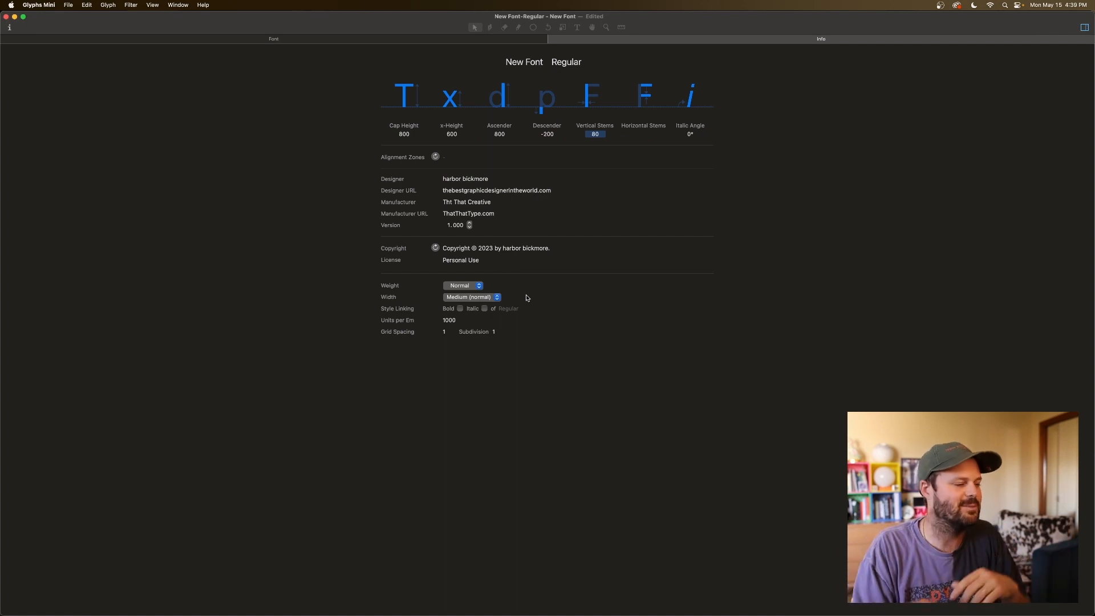
Review the Units per Em and Grid Spacing settings without changing them
{"action": "left_click", "coordinate": [466, 320]}
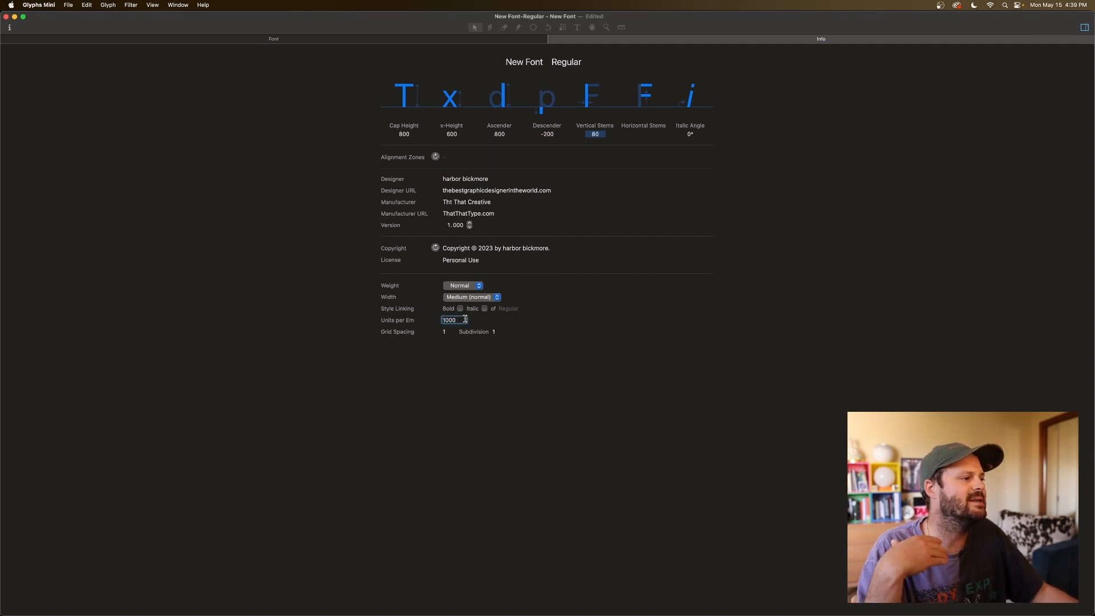
{"action": "left_click", "coordinate": [474, 321]}
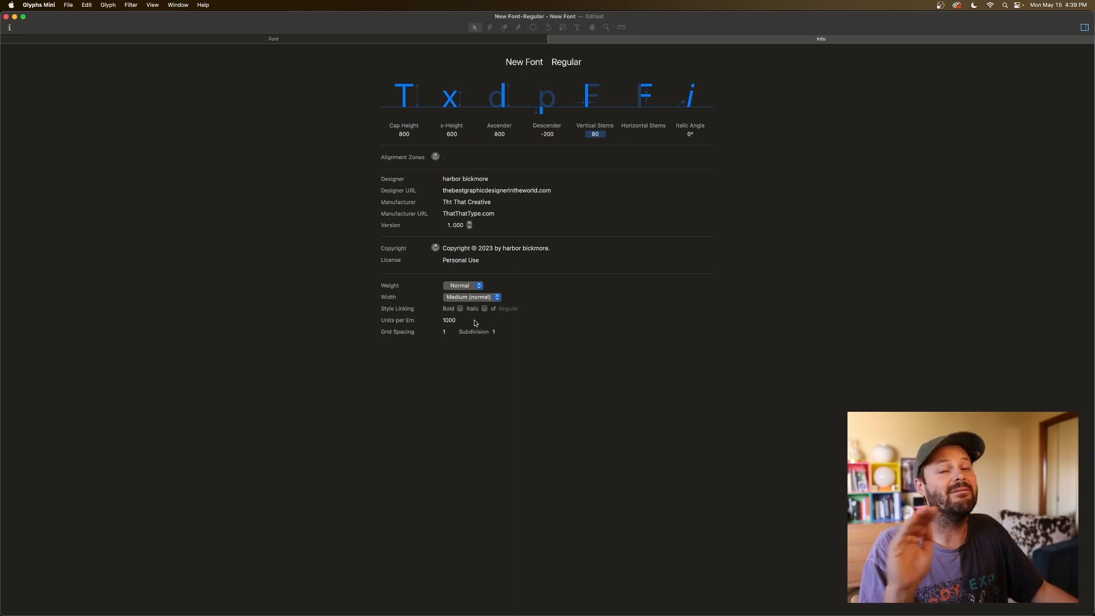
{"action": "left_click", "coordinate": [454, 333]}
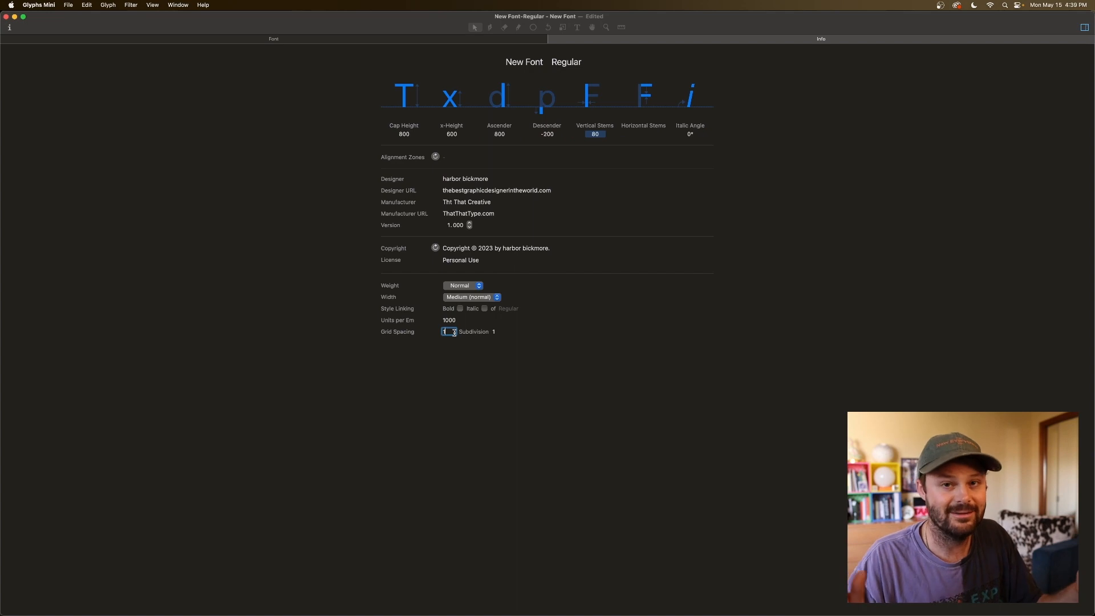
{"action": "left_click", "coordinate": [532, 334]}
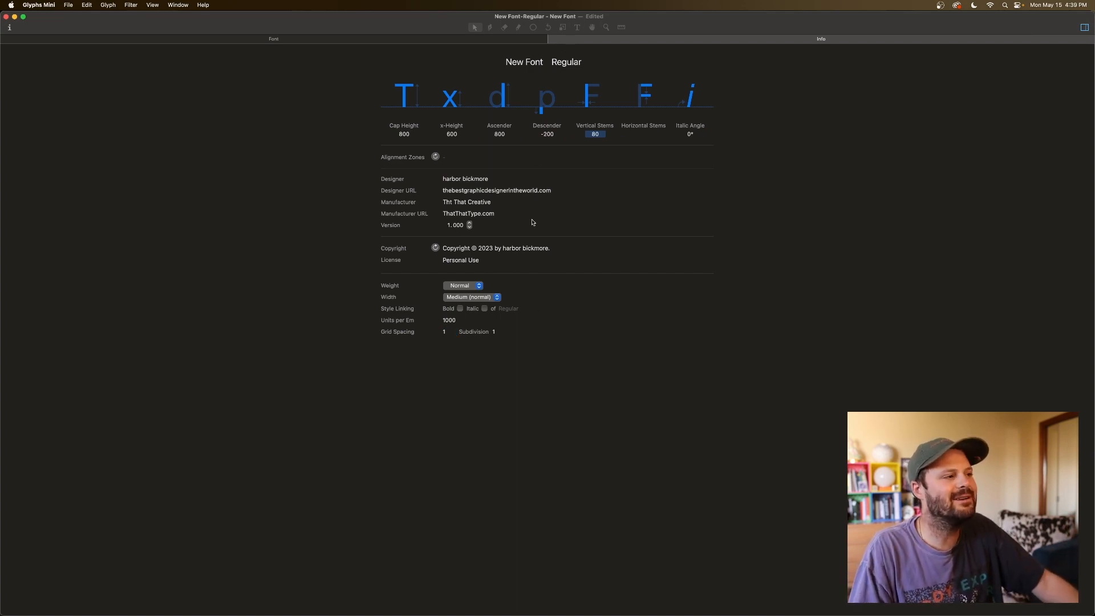
Name the font family "Extra Geo", keep the style name Regular, and close the font info
{"action": "left_click", "coordinate": [532, 62]}
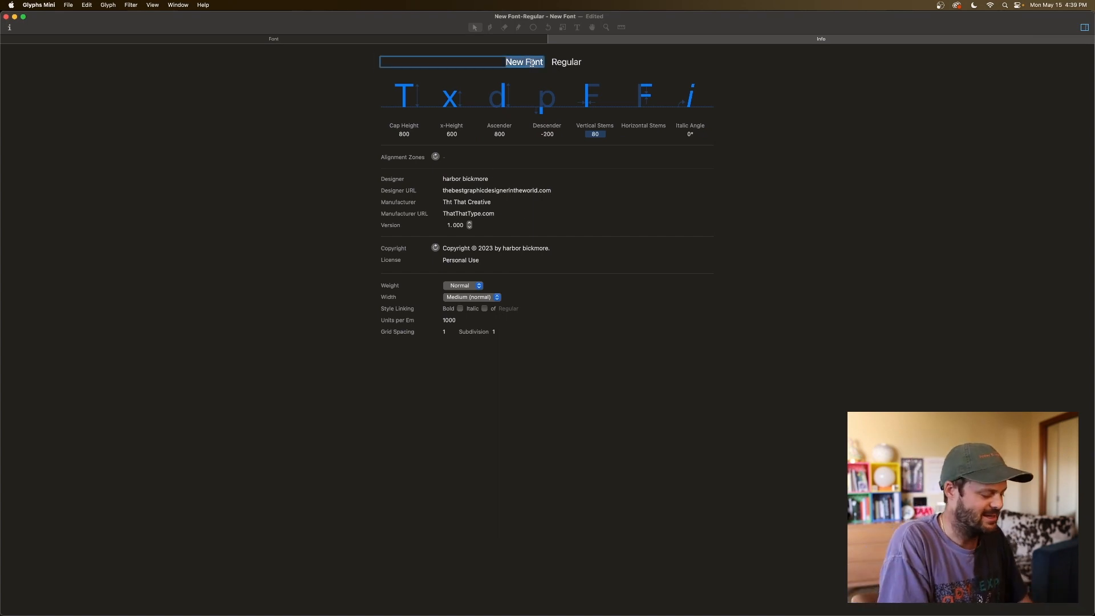
{"action": "type", "text": "Extra"}
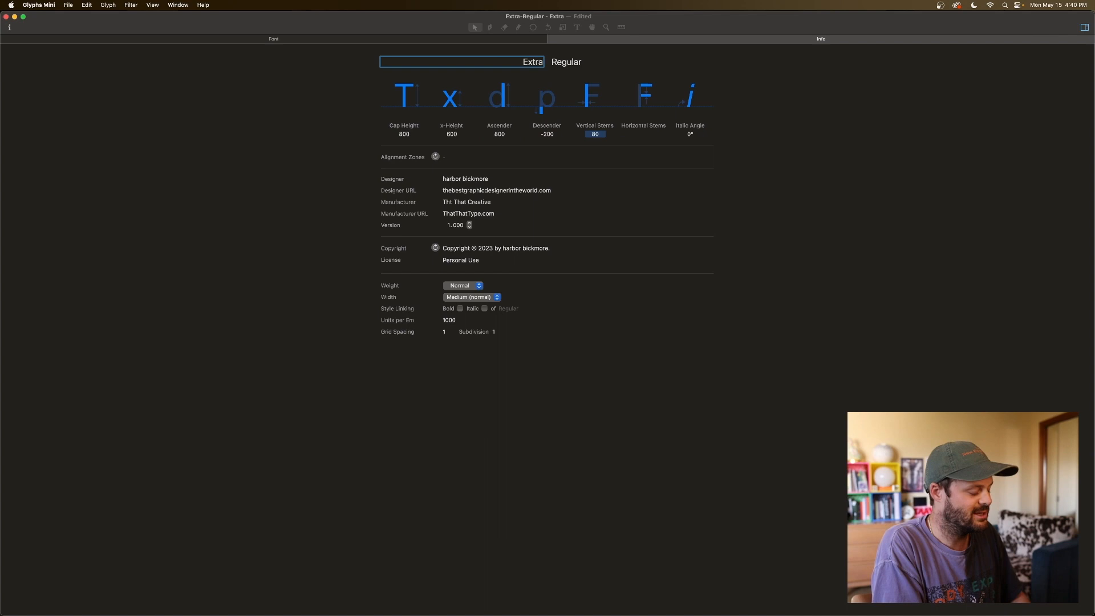
{"action": "type", "text": " Geo"}
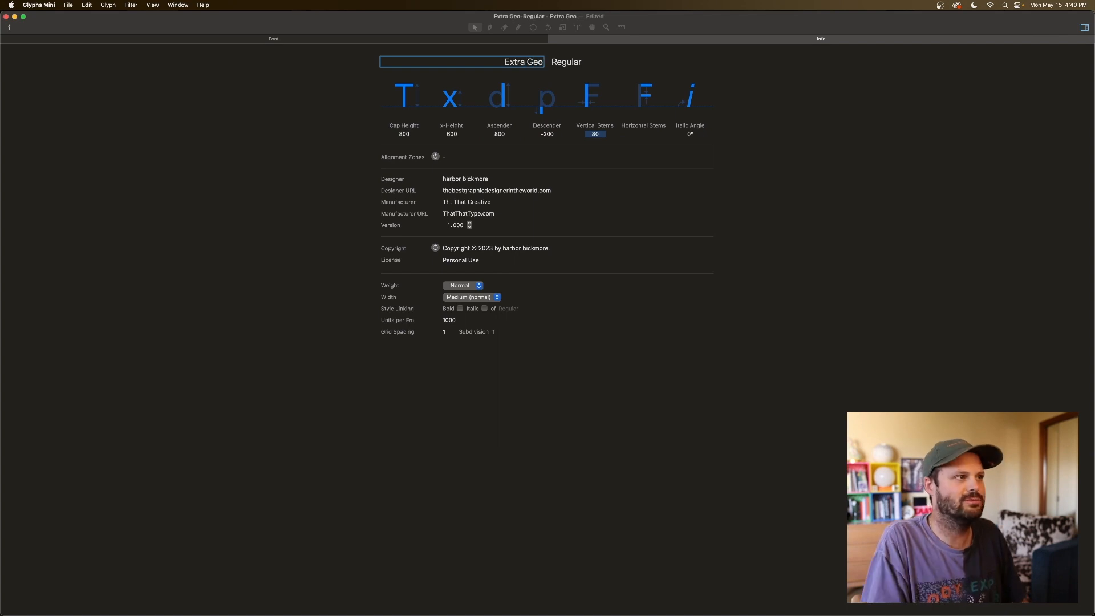
{"action": "left_click", "coordinate": [577, 63]}
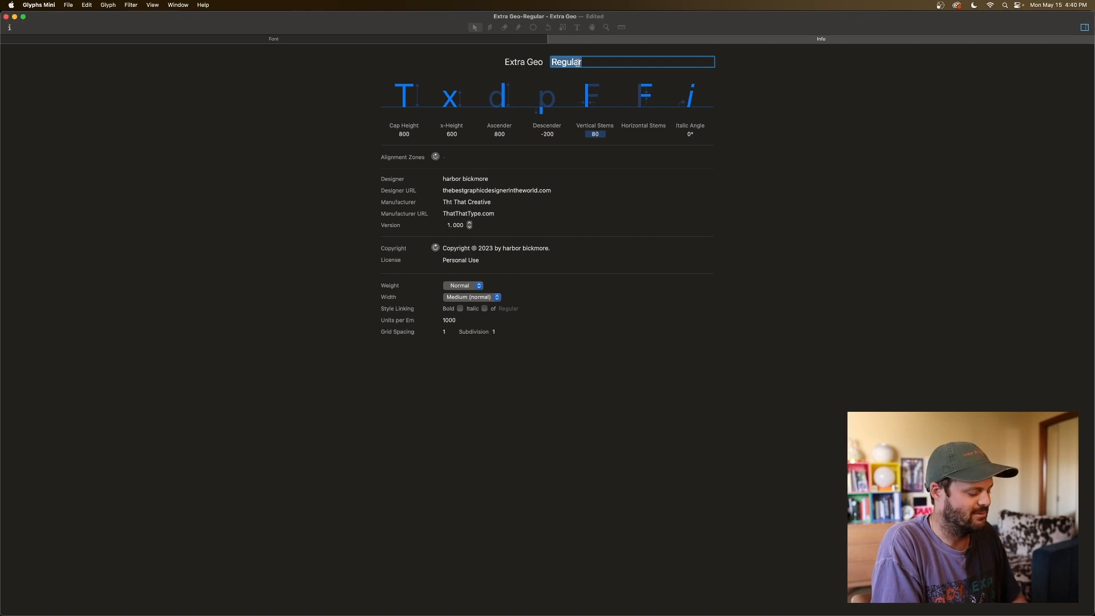
{"action": "left_click", "coordinate": [744, 71]}
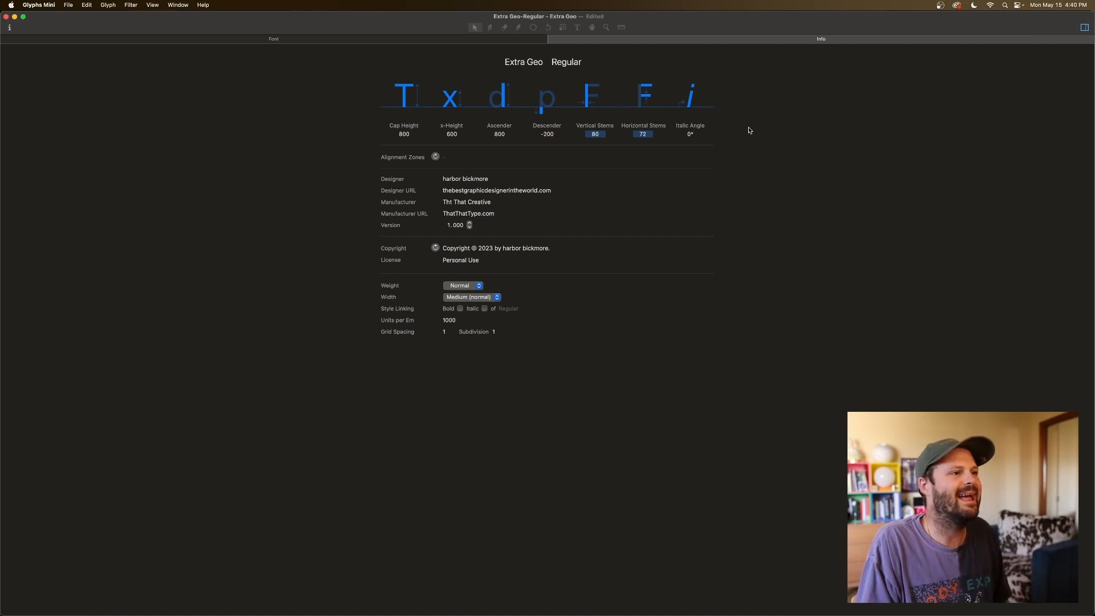
{"action": "left_click", "coordinate": [552, 39]}
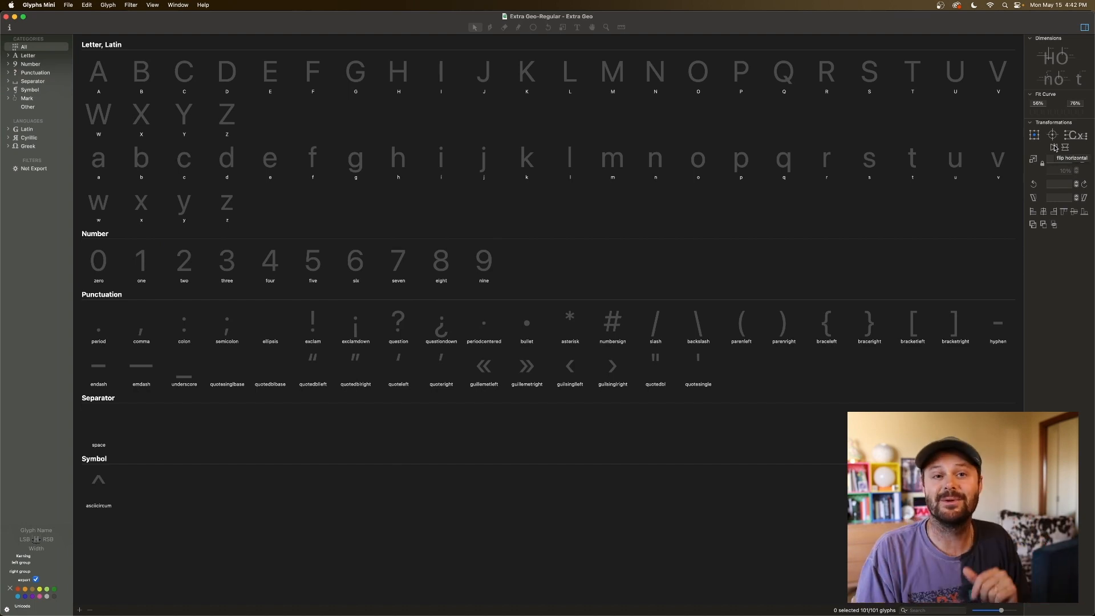
Select individual uppercase glyphs from A through E one at a time in the font overview
{"action": "left_click", "coordinate": [97, 73]}
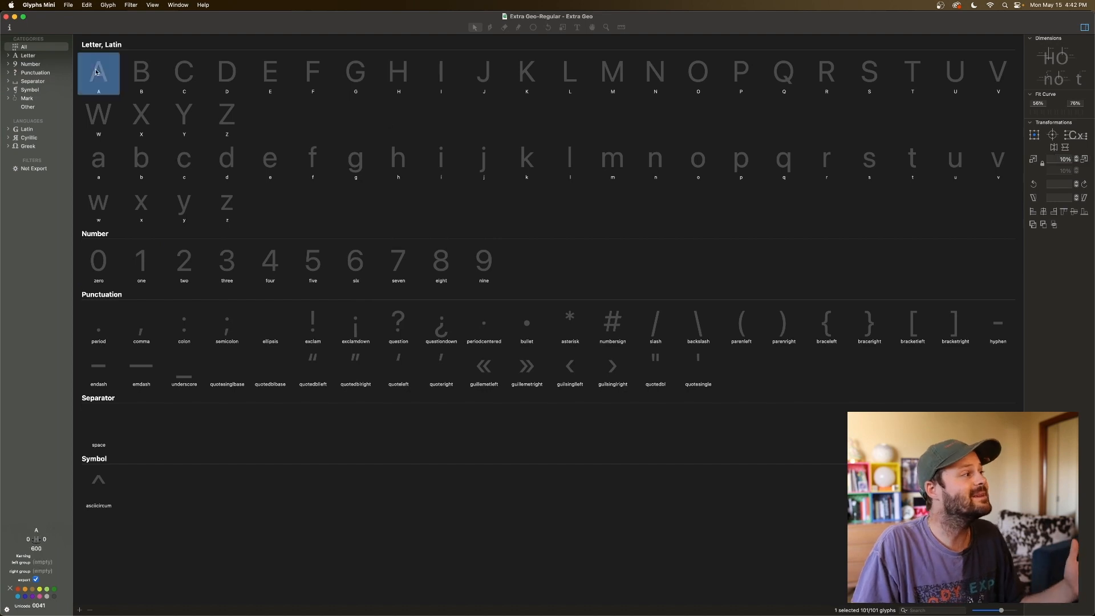
{"action": "left_click", "coordinate": [142, 70]}
{"action": "left_click", "coordinate": [175, 70]}
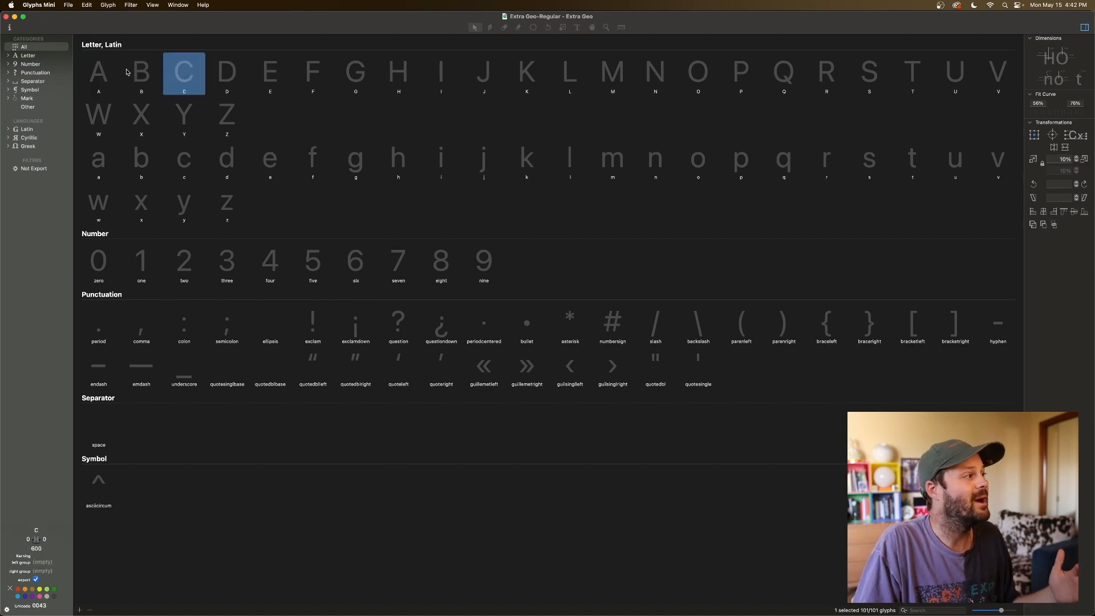
{"action": "left_click", "coordinate": [98, 74]}
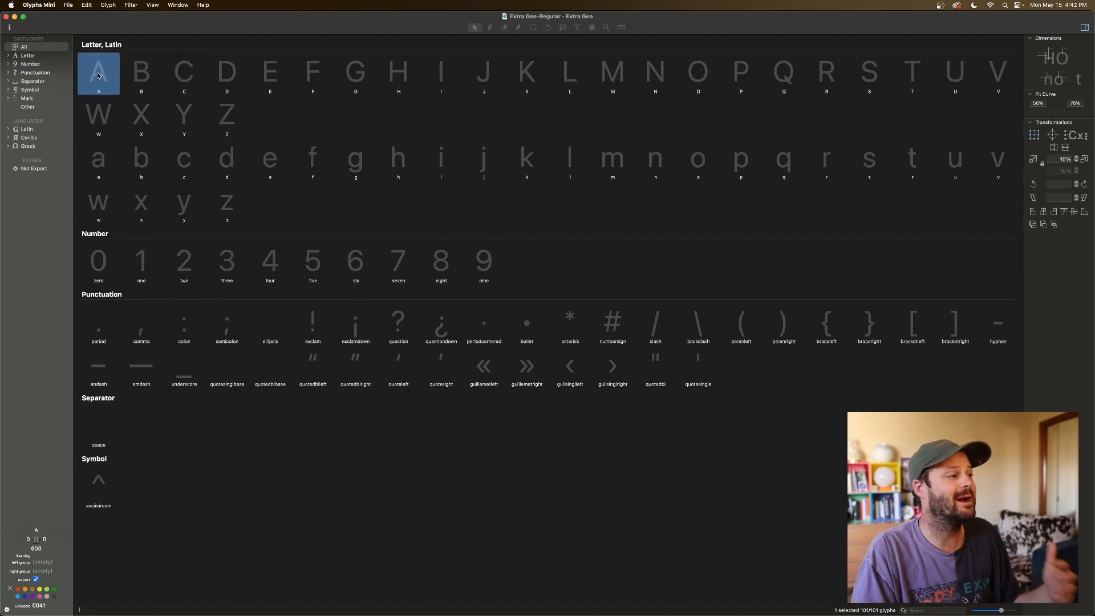
{"action": "left_click", "coordinate": [147, 74]}
{"action": "left_click", "coordinate": [178, 72]}
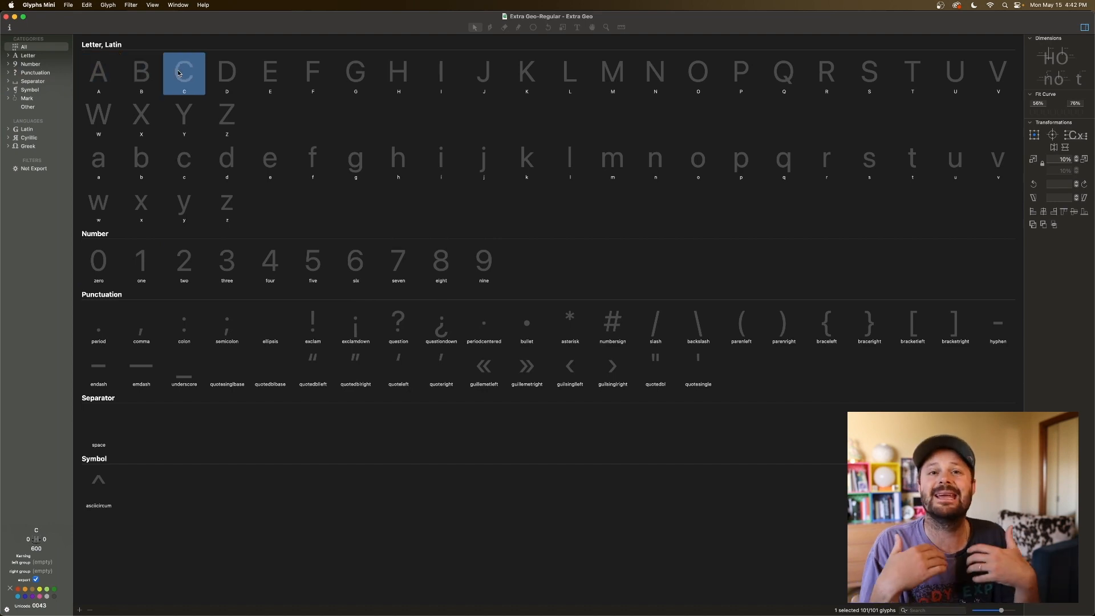
{"action": "left_click", "coordinate": [95, 78]}
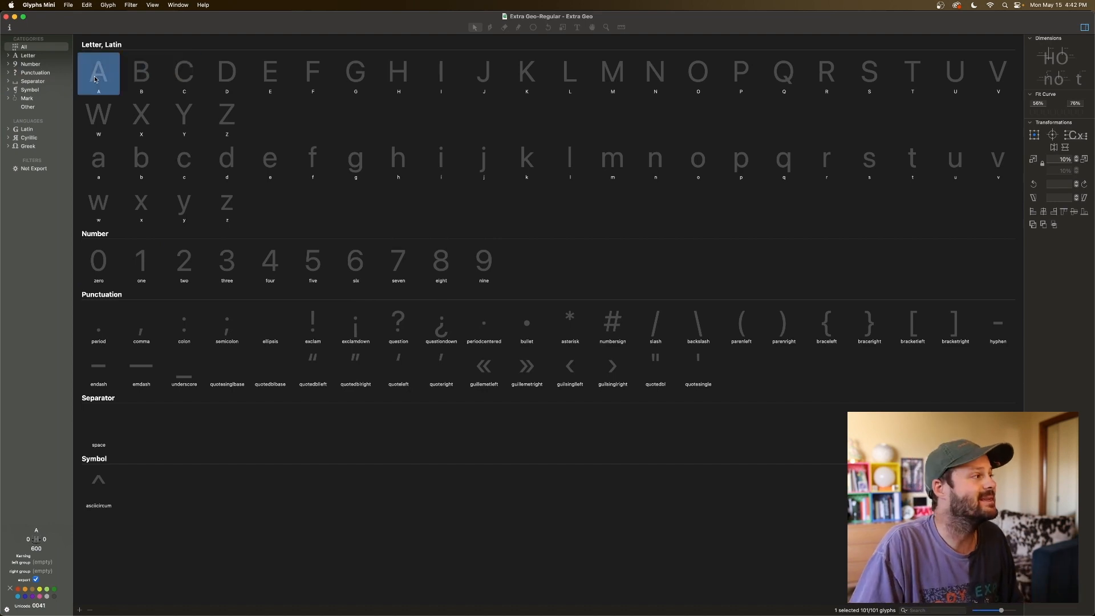
{"action": "left_click", "coordinate": [154, 74]}
{"action": "left_click", "coordinate": [182, 74]}
{"action": "left_click", "coordinate": [227, 74]}
{"action": "left_click", "coordinate": [272, 76]}
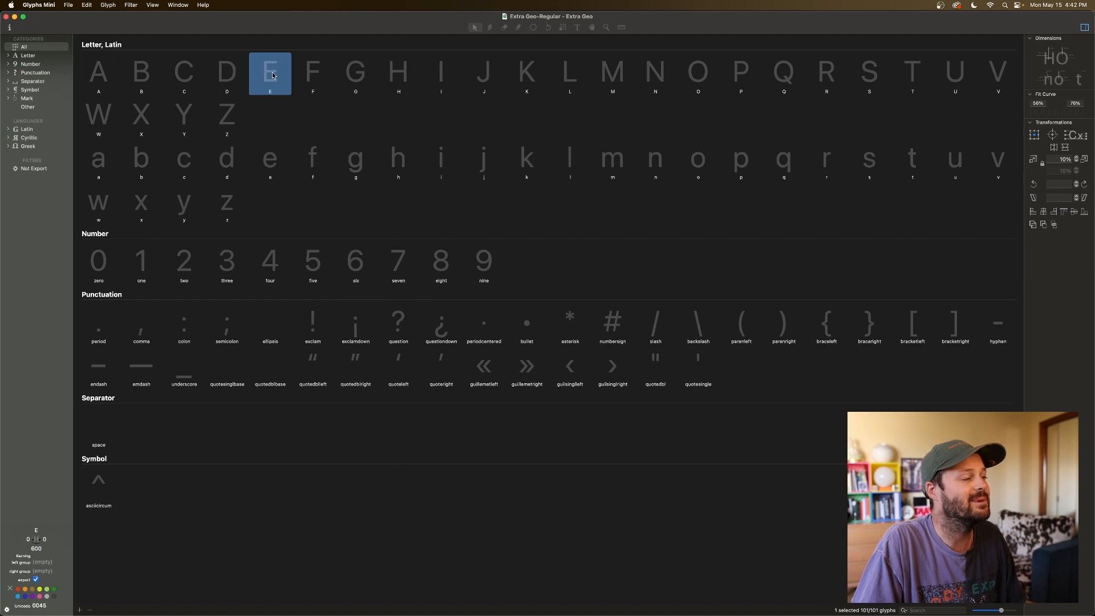
Select all uppercase glyphs A to Z and add lowercase h, k, m, o, q, e and f to the selection
{"action": "left_click", "coordinate": [98, 73]}
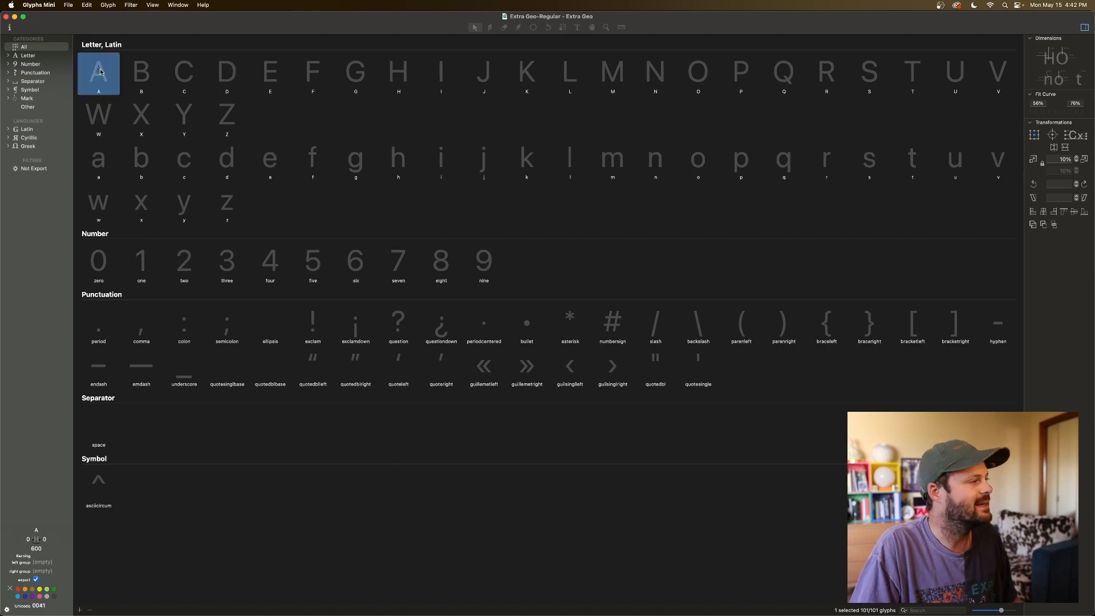
{"action": "left_click", "coordinate": [229, 119], "text": "shift"}
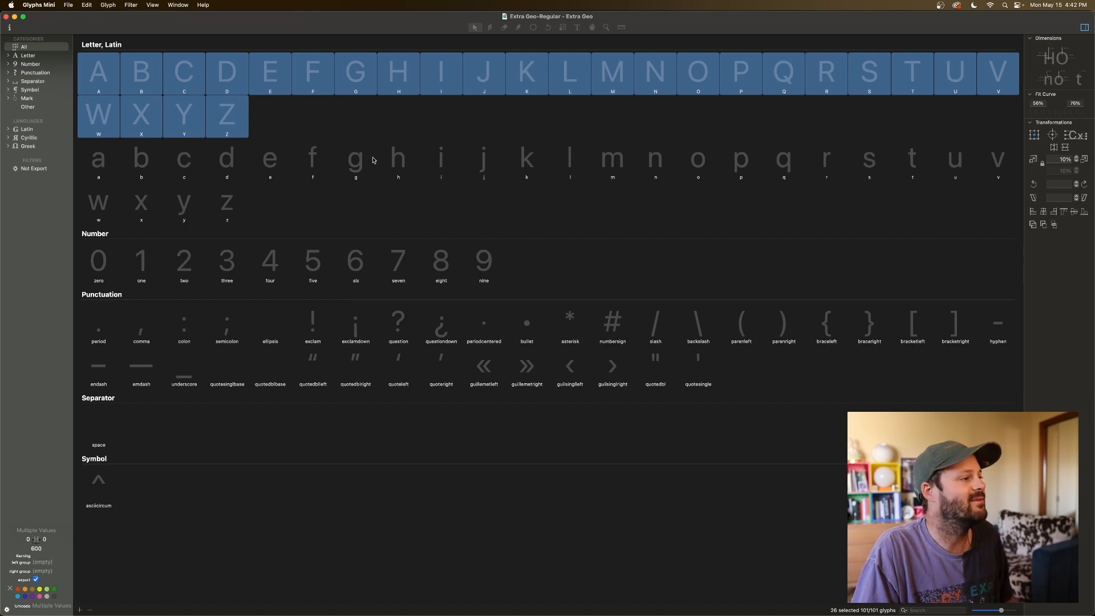
{"action": "left_click", "coordinate": [398, 160], "text": "super"}
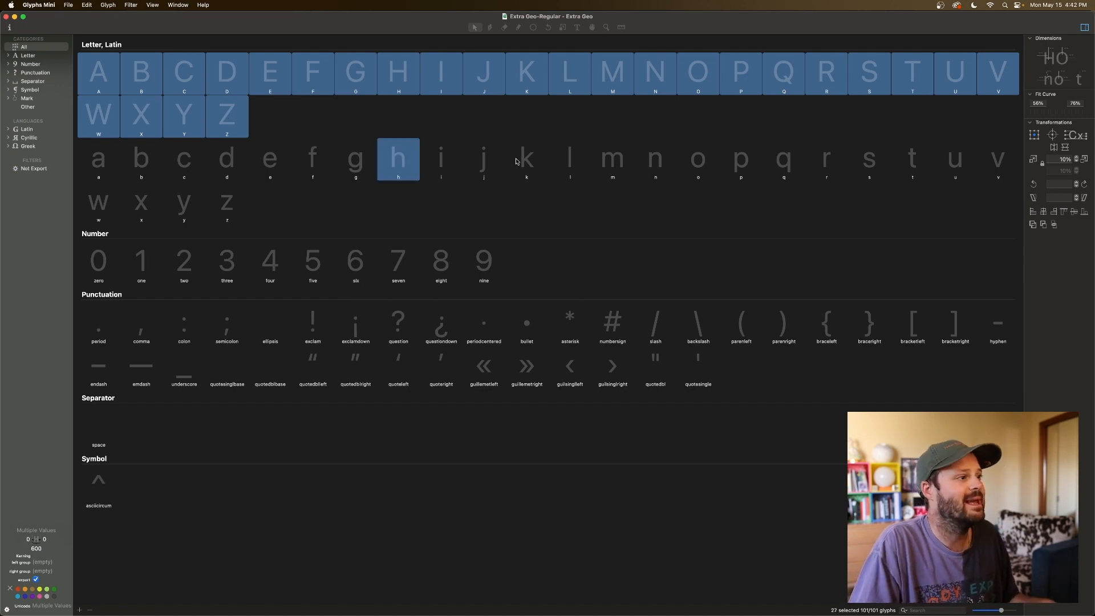
{"action": "left_click", "coordinate": [525, 160], "text": "super"}
{"action": "left_click", "coordinate": [627, 161], "text": "super"}
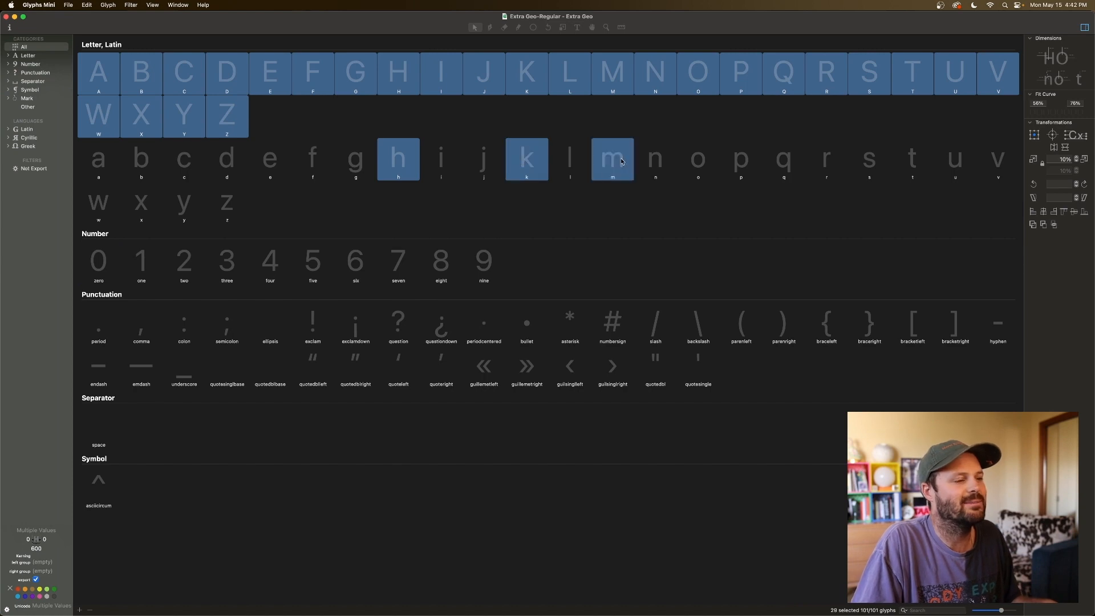
{"action": "left_click", "coordinate": [713, 166], "text": "super"}
{"action": "left_click", "coordinate": [784, 168], "text": "super"}
{"action": "left_click", "coordinate": [273, 164], "text": "super"}
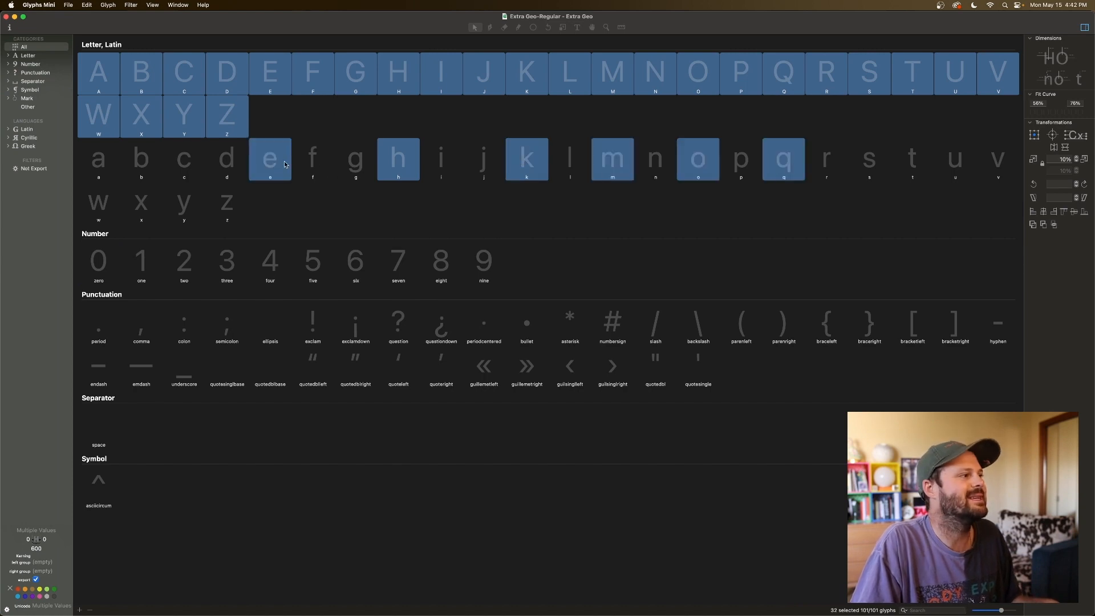
{"action": "left_click", "coordinate": [315, 166], "text": "super"}
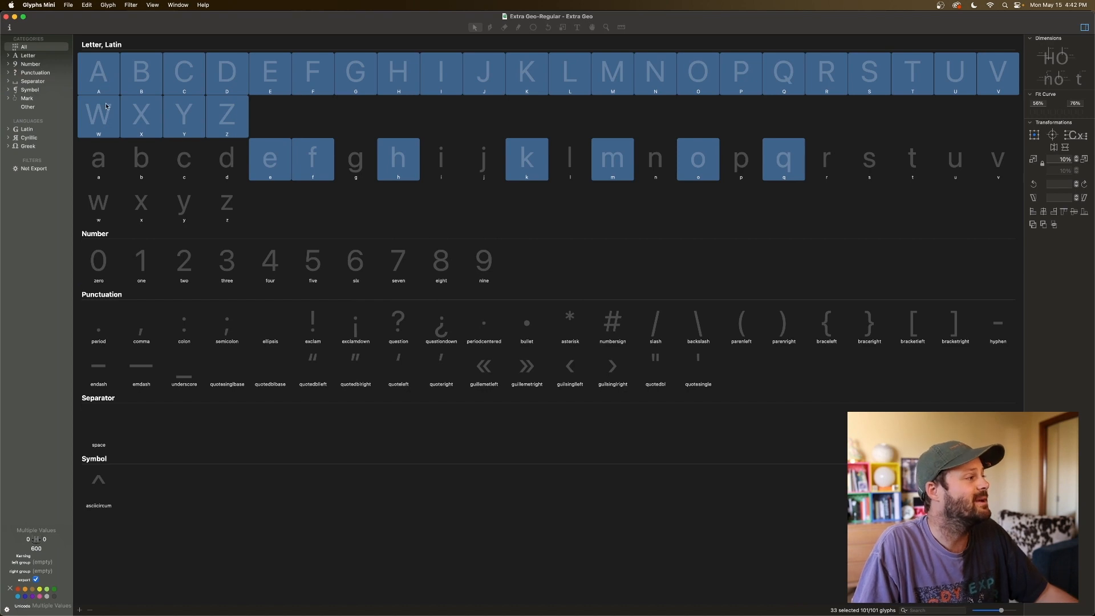
Open only the uppercase A glyph for editing, inspect its metric box at enlarged size, and close it
{"action": "left_click", "coordinate": [103, 74]}
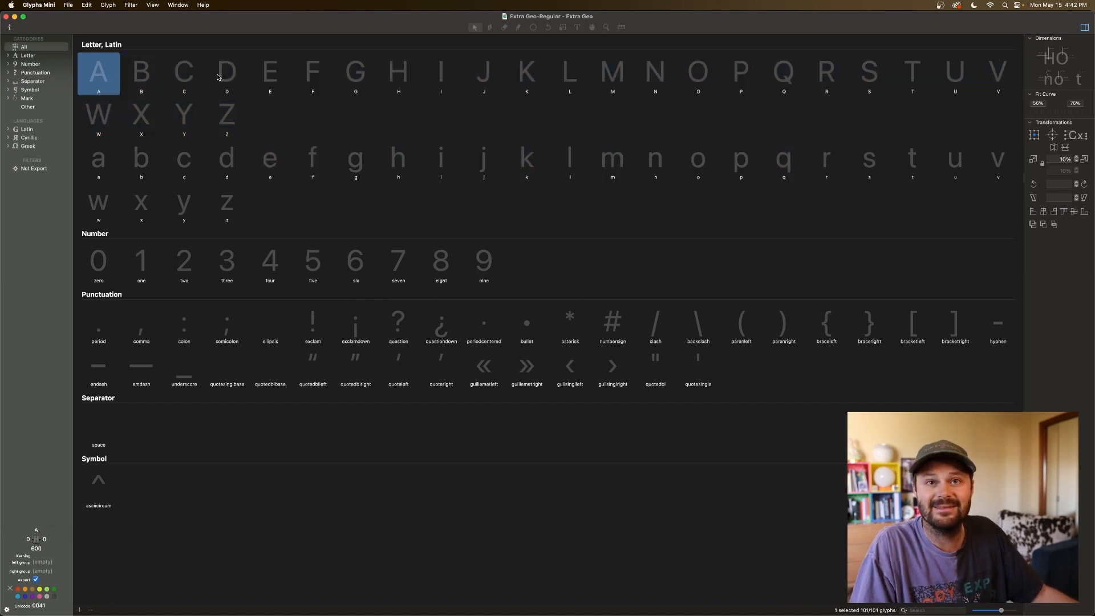
{"action": "double_click", "coordinate": [99, 80]}
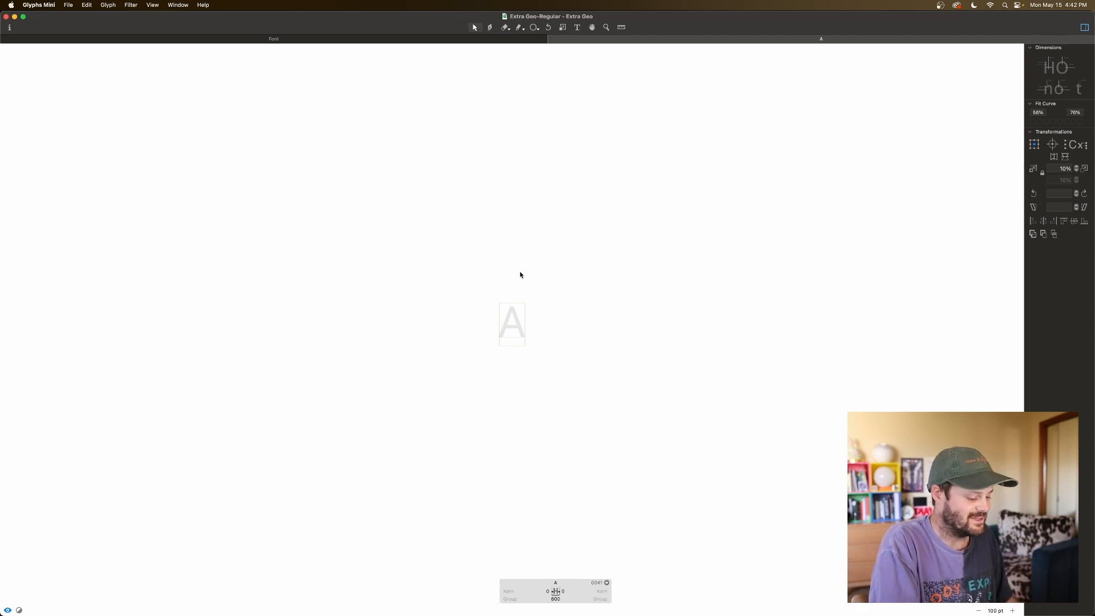
{"action": "key", "text": "super+0"}
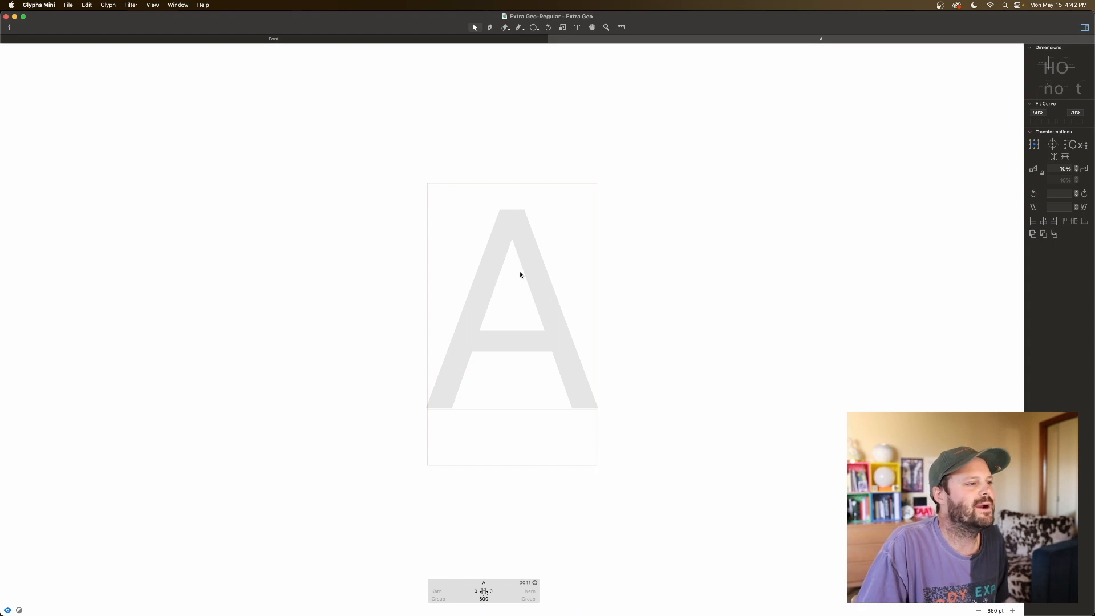
{"action": "scroll", "coordinate": [520, 275], "scroll_direction": "down", "scroll_amount": 1}
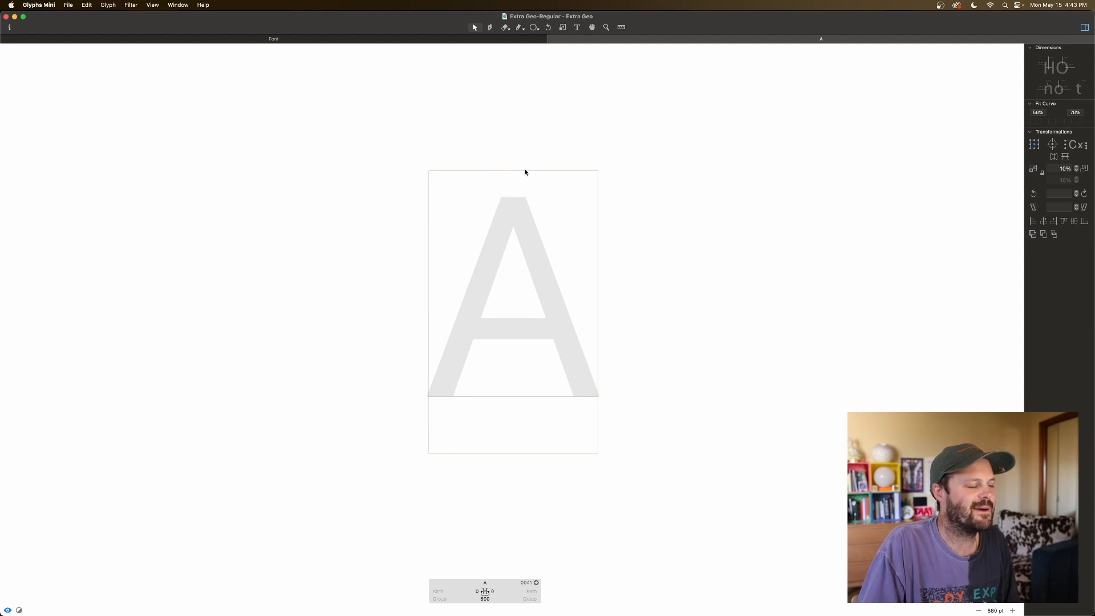
{"action": "left_click_drag", "start_coordinate": [467, 199], "coordinate": [567, 284]}
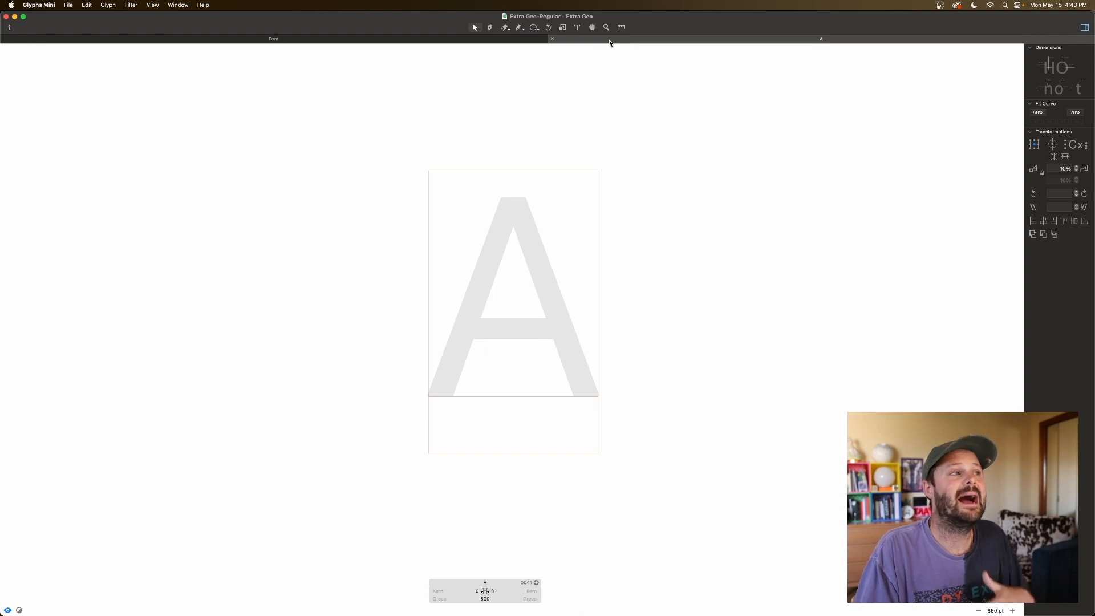
{"action": "left_click", "coordinate": [552, 39]}
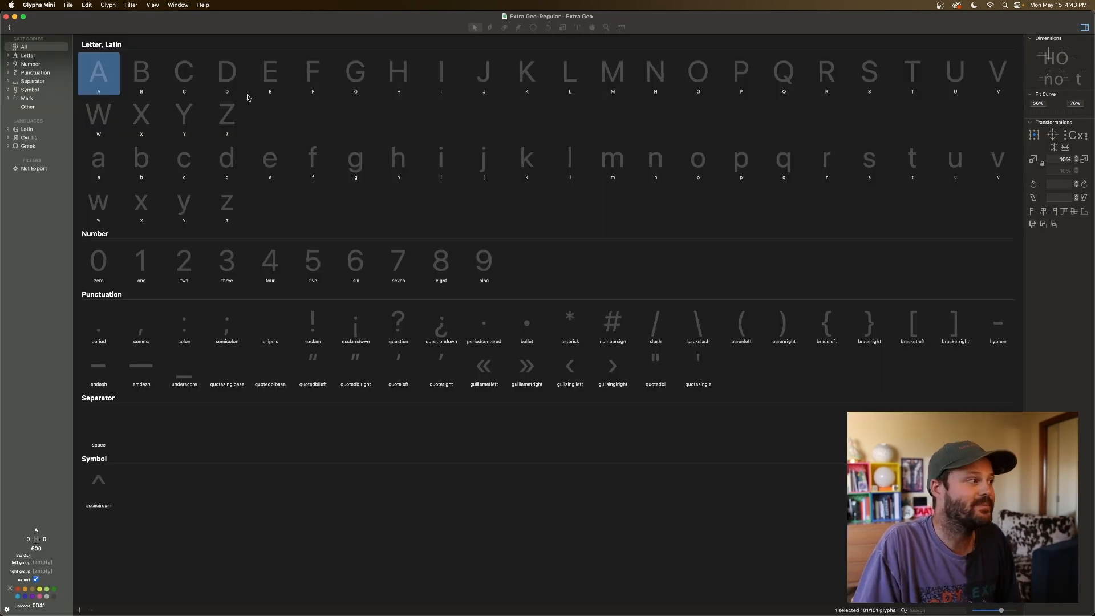
Open all uppercase glyphs A to Z together for editing, sized so both rows of letters are in view
{"action": "left_click", "coordinate": [144, 80]}
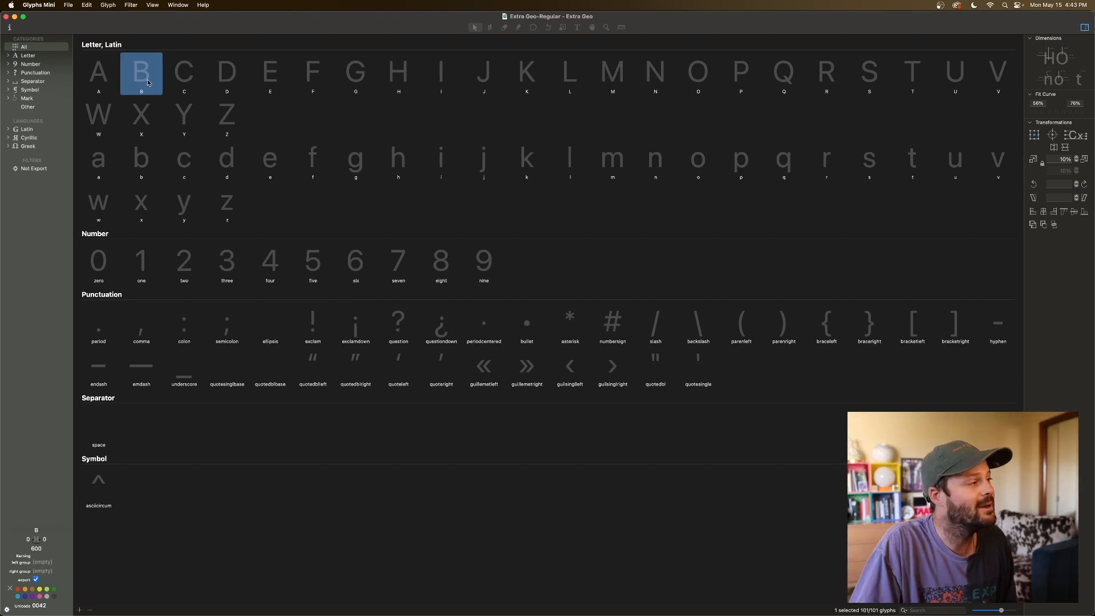
{"action": "left_click", "coordinate": [96, 74]}
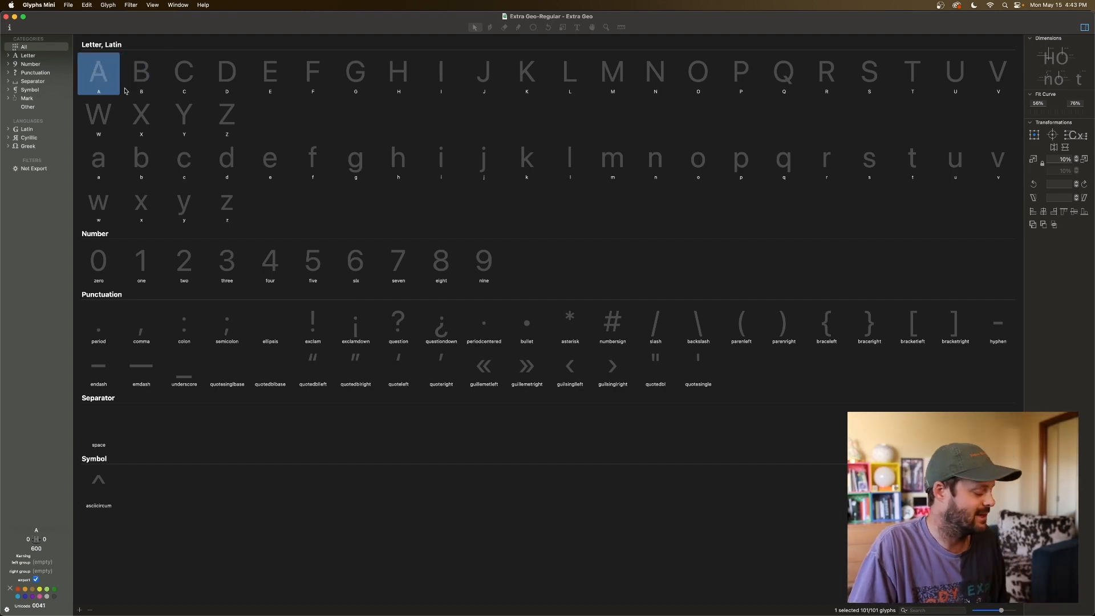
{"action": "left_click", "coordinate": [228, 120], "text": "shift"}
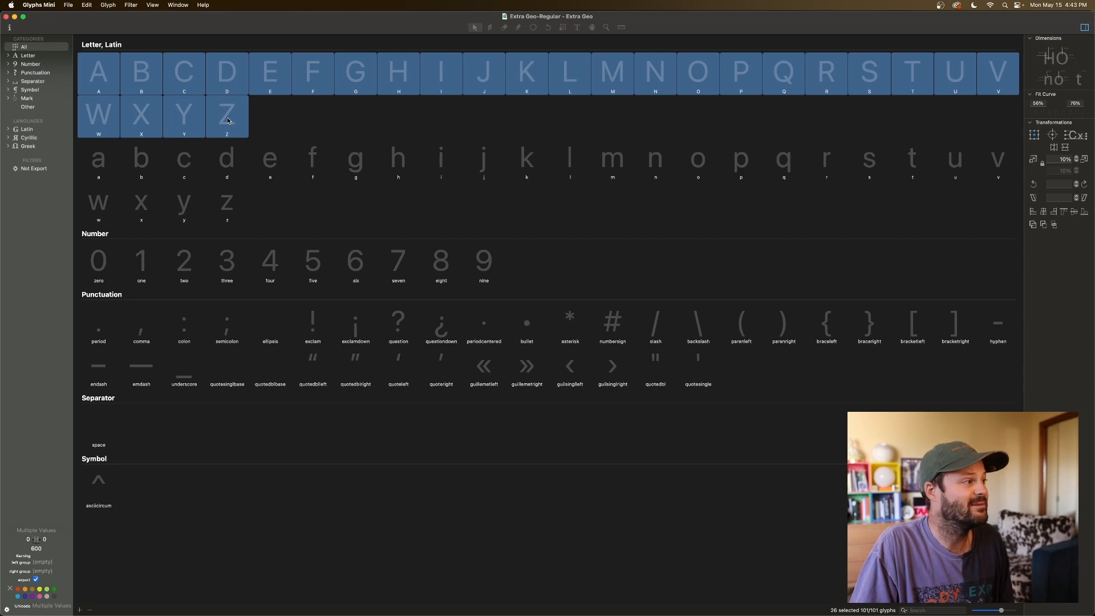
{"action": "double_click", "coordinate": [228, 120]}
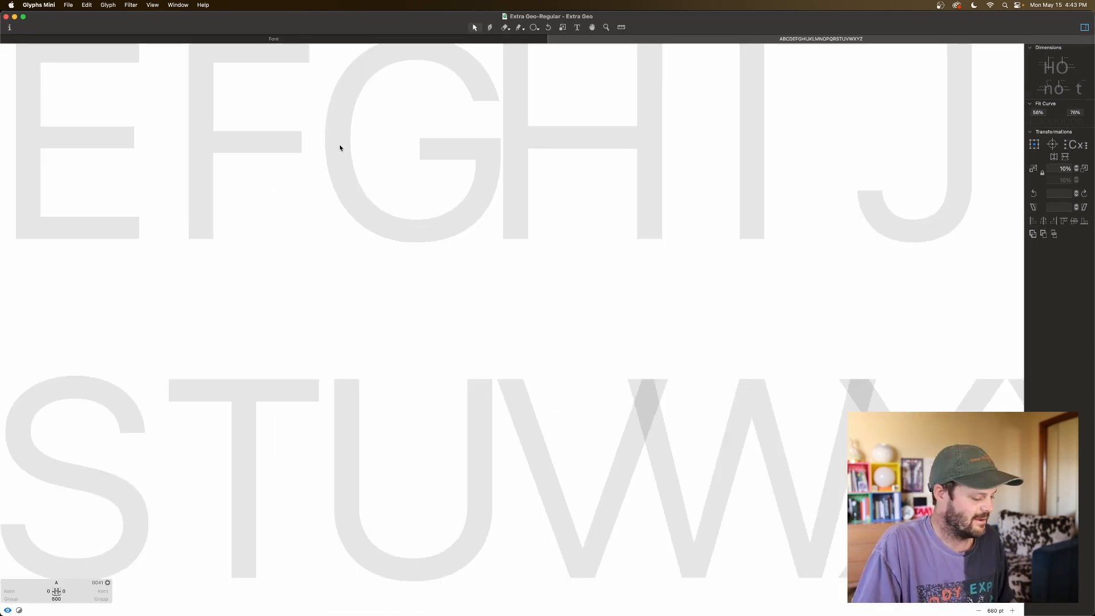
{"action": "key", "text": "super+minus"}
{"action": "key", "text": "super+minus"}
{"action": "key", "text": "super+minus"}
{"action": "key", "text": "super+minus"}
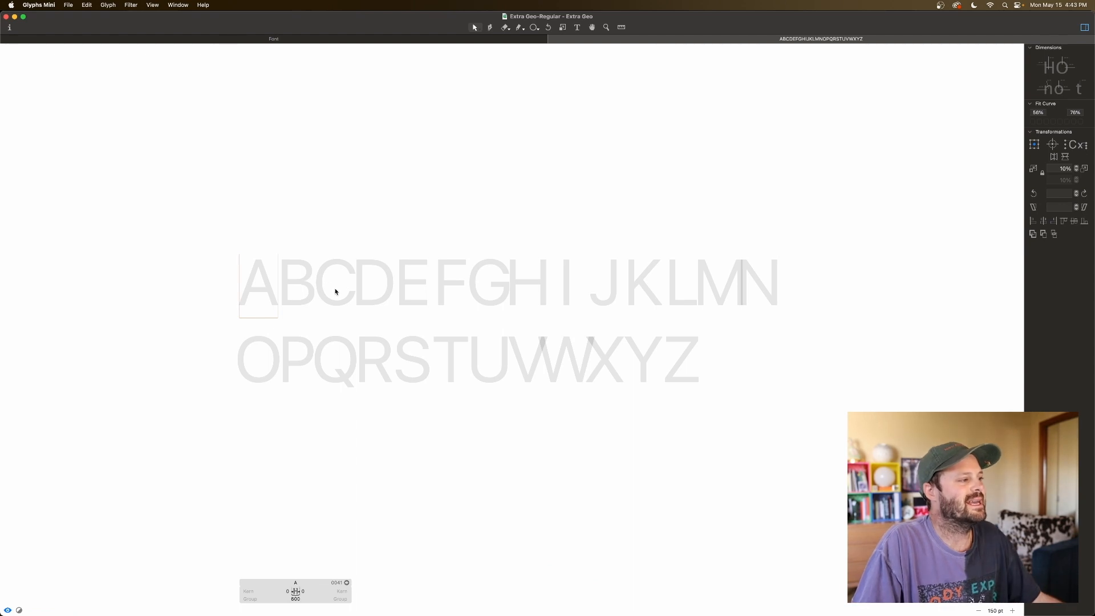
Activate the uppercase B, C and D glyphs in turn within the row of letters
{"action": "left_click", "coordinate": [293, 295]}
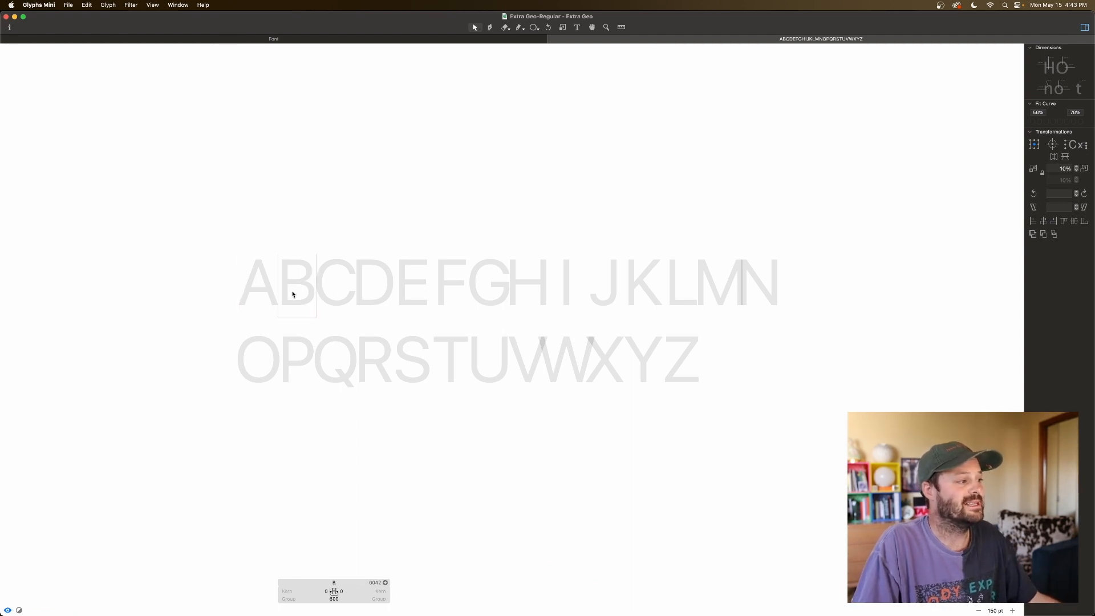
{"action": "left_click", "coordinate": [345, 292]}
{"action": "left_click", "coordinate": [372, 291]}
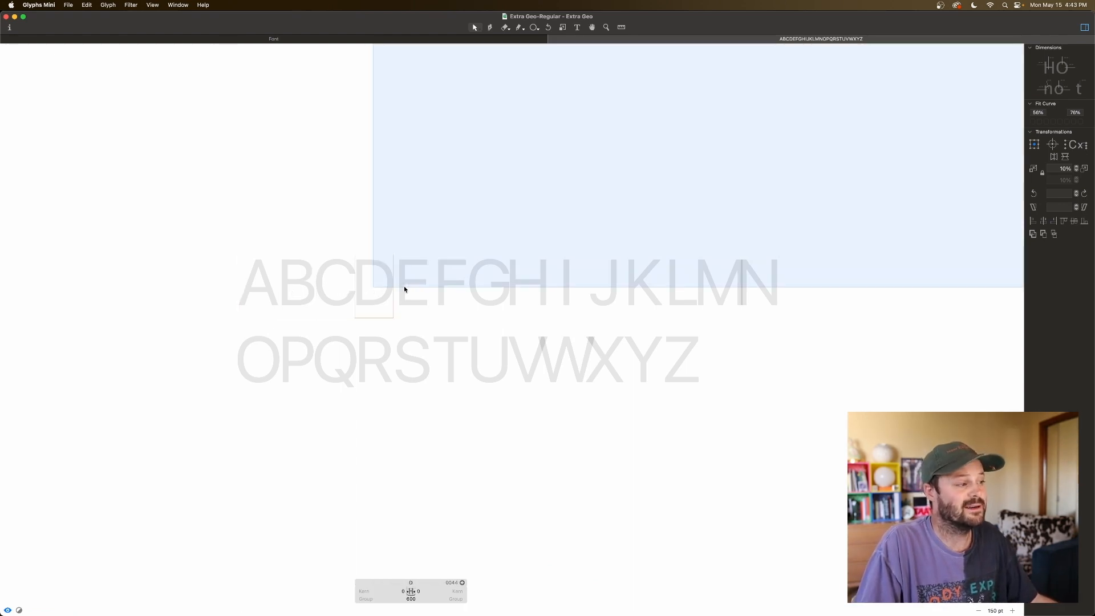
Activate the uppercase E glyph, then close the uppercase edit view and return to the font overview
{"action": "left_click", "coordinate": [412, 304]}
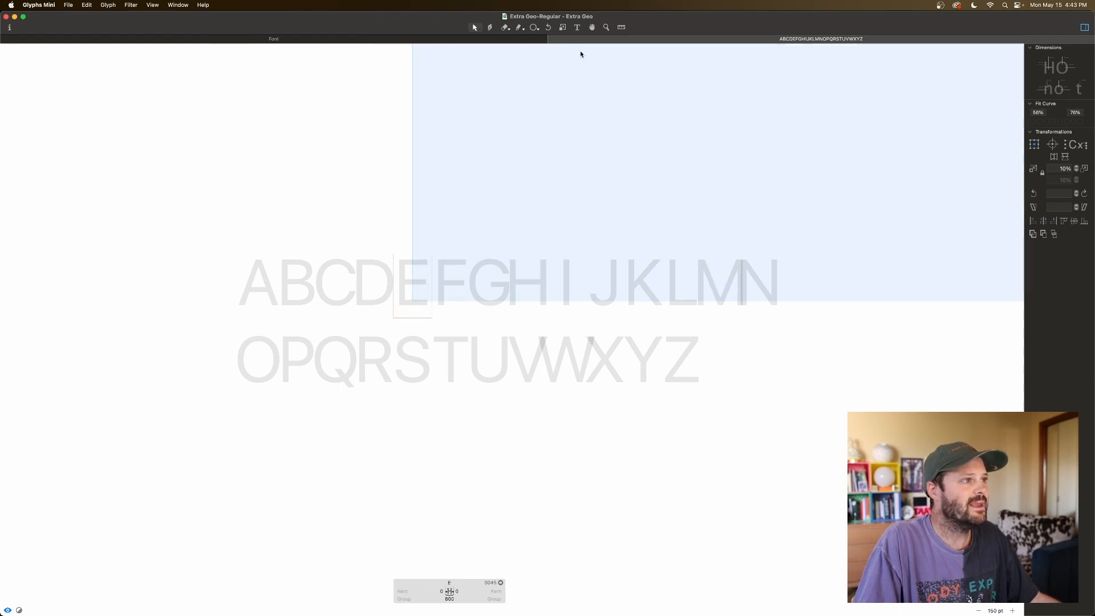
{"action": "left_click", "coordinate": [553, 38]}
{"action": "left_click", "coordinate": [372, 156]}
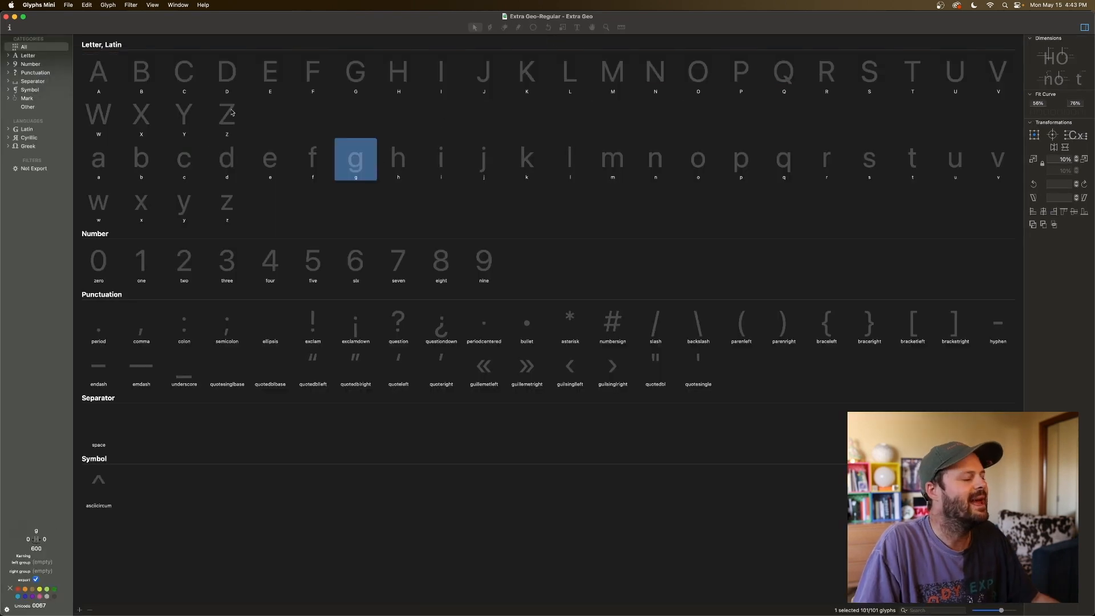
{"action": "left_click", "coordinate": [101, 70]}
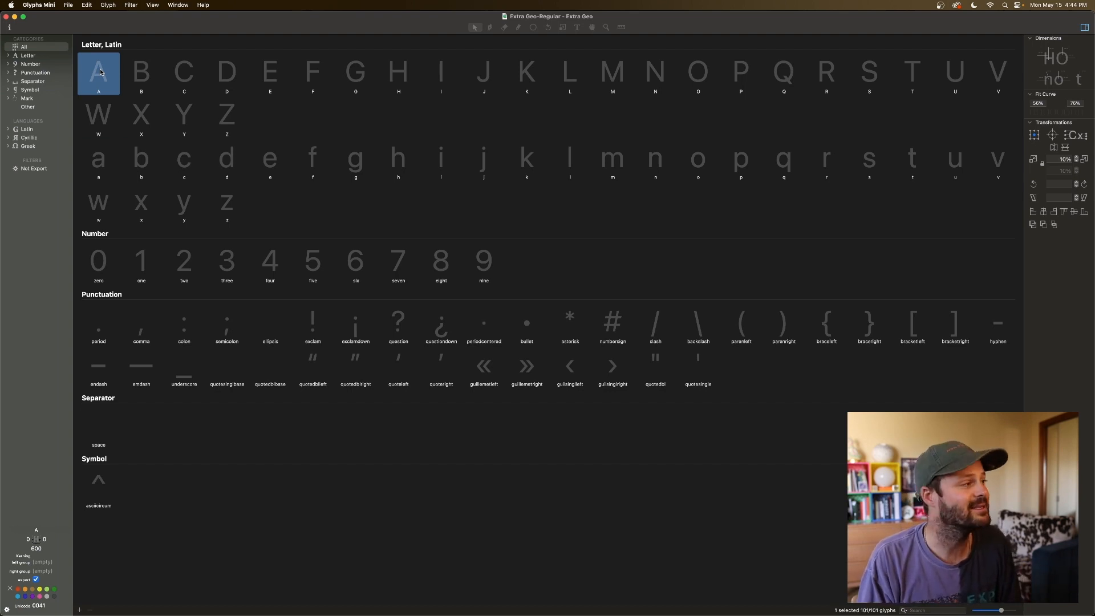
Select uppercase H, I, L, T and E plus lowercase i and l, and open them together for editing
{"action": "left_click", "coordinate": [393, 75]}
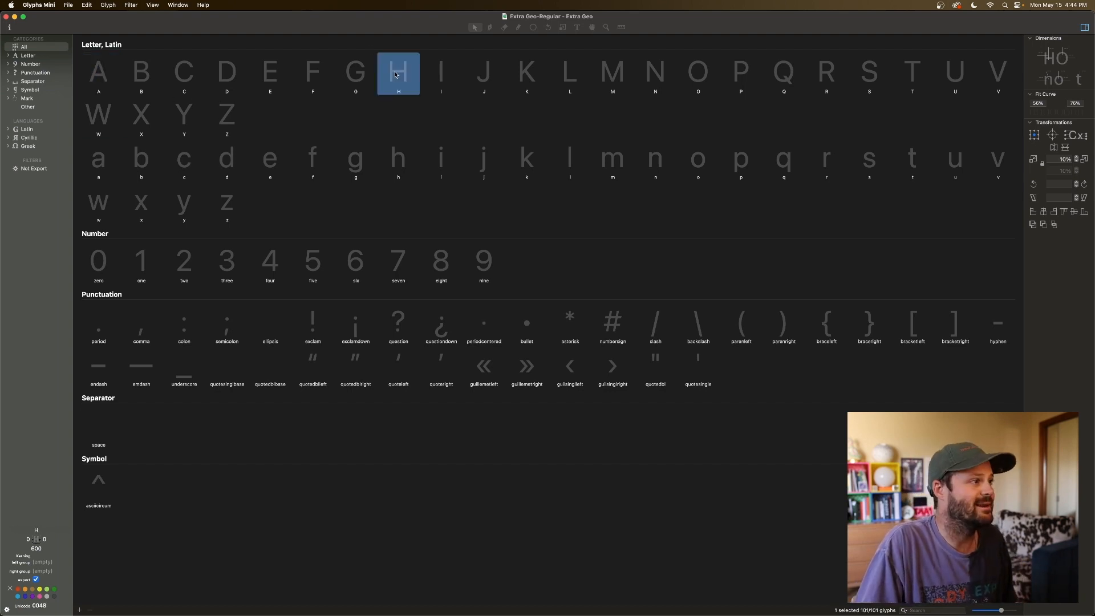
{"action": "left_click", "coordinate": [443, 76], "text": "shift"}
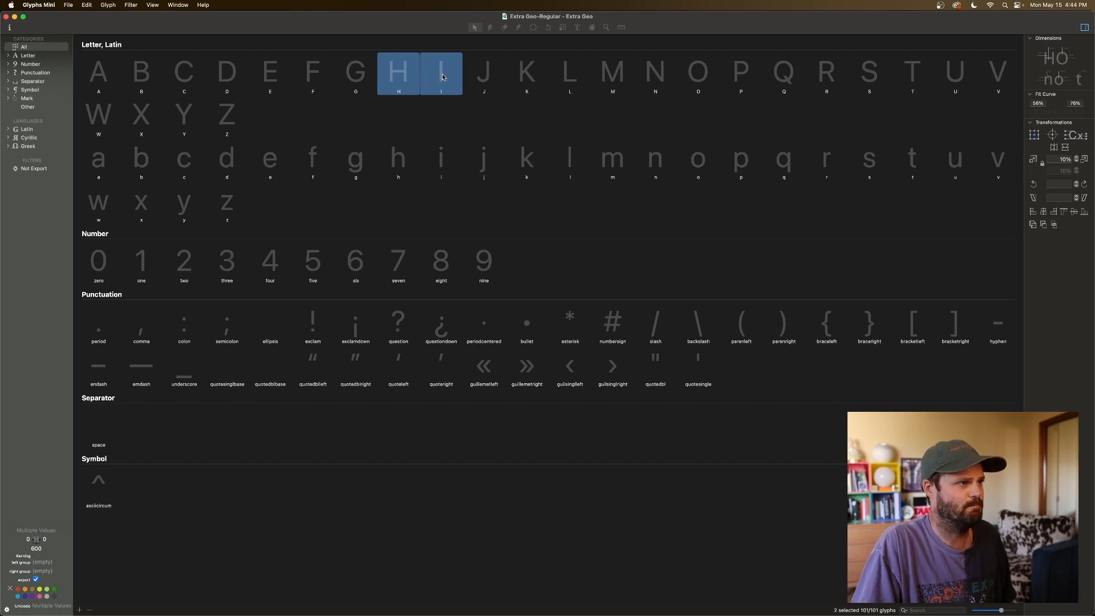
{"action": "left_click", "coordinate": [569, 78], "text": "super"}
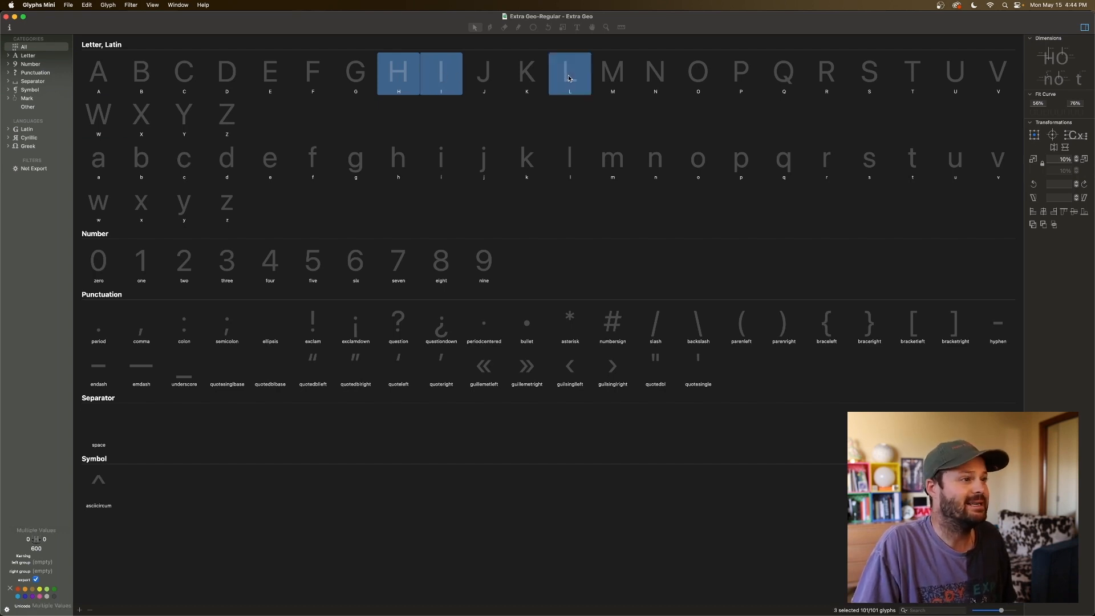
{"action": "left_click", "coordinate": [905, 73], "text": "super"}
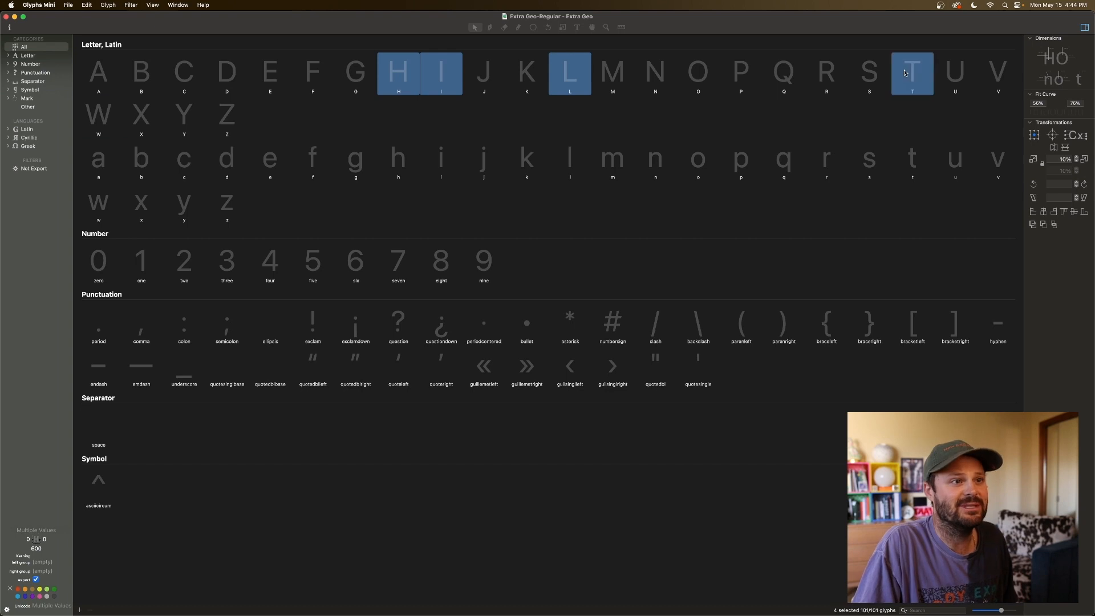
{"action": "left_click", "coordinate": [281, 74], "text": "super"}
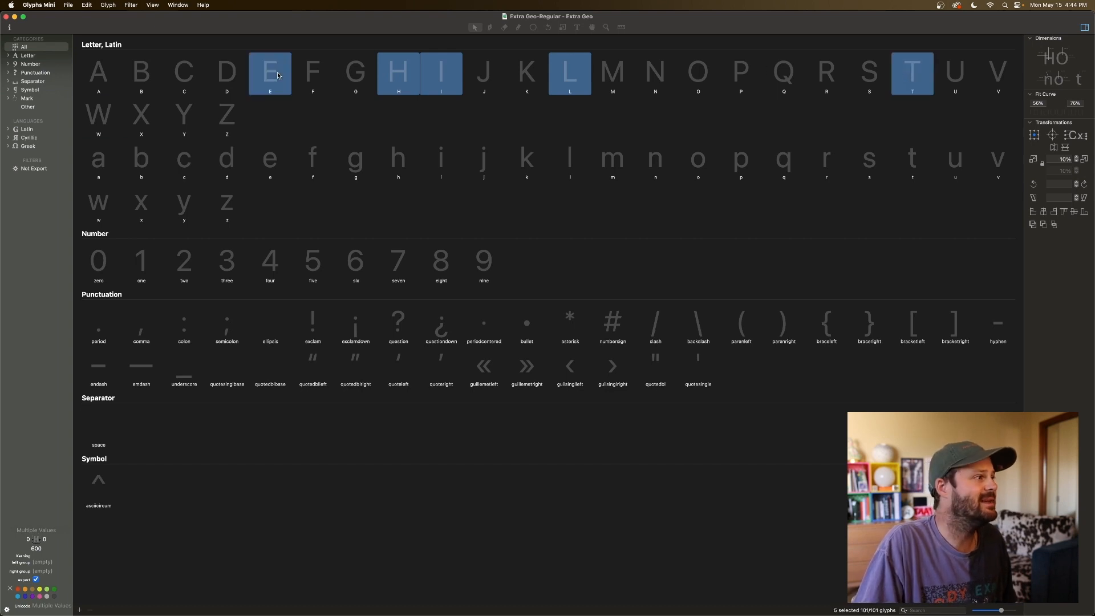
{"action": "left_click", "coordinate": [445, 161], "text": "super"}
{"action": "left_click", "coordinate": [571, 161], "text": "super"}
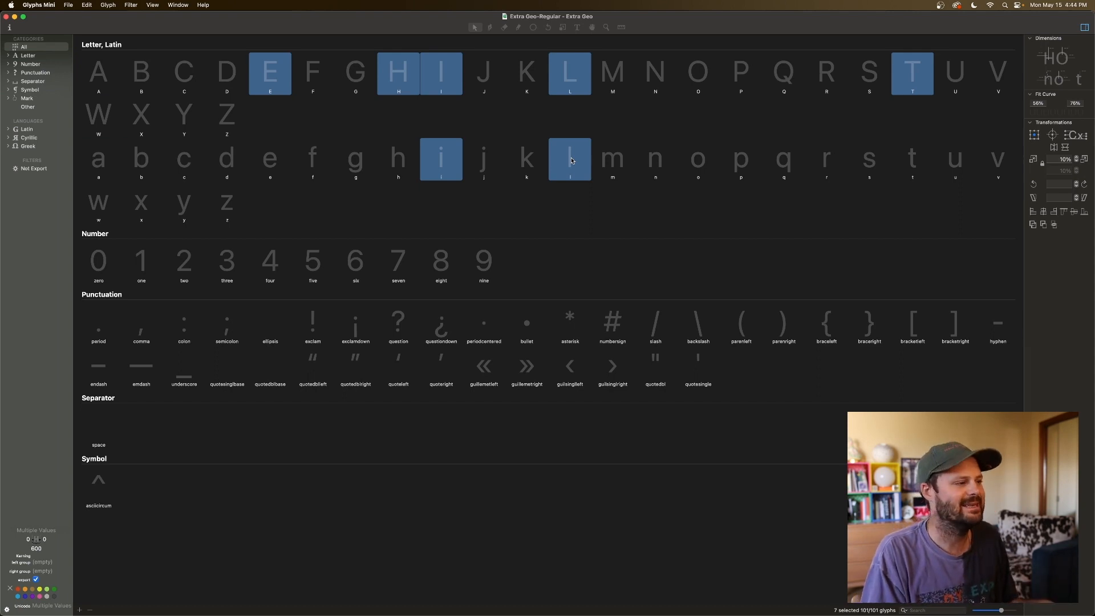
{"action": "double_click", "coordinate": [572, 161]}
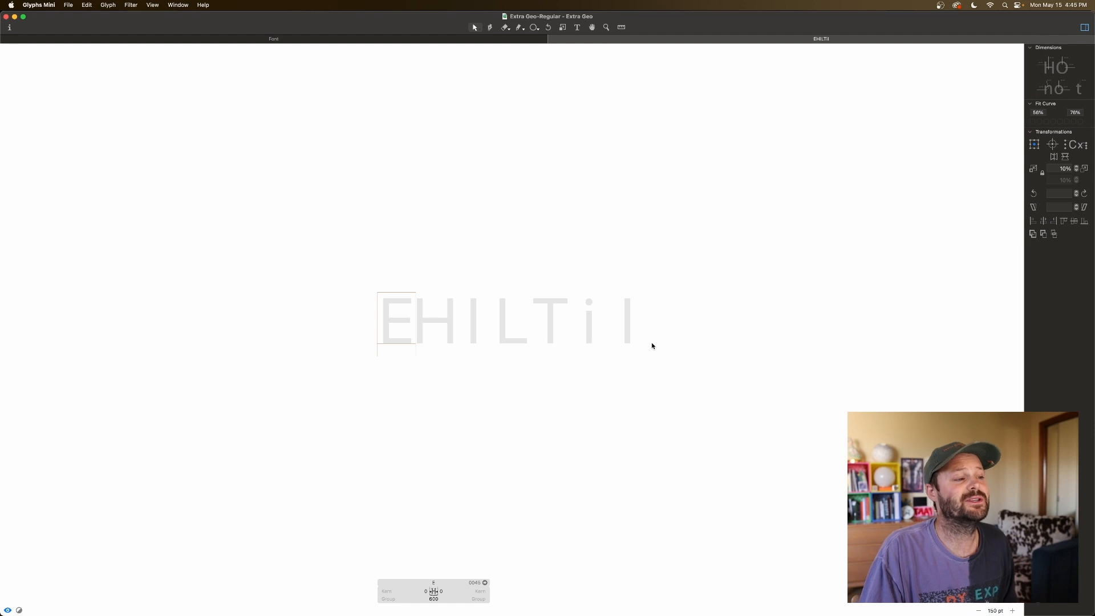
Activate the H glyph and step a text cursor back and forth through the row of letters with the Text tool
{"action": "left_click", "coordinate": [438, 336]}
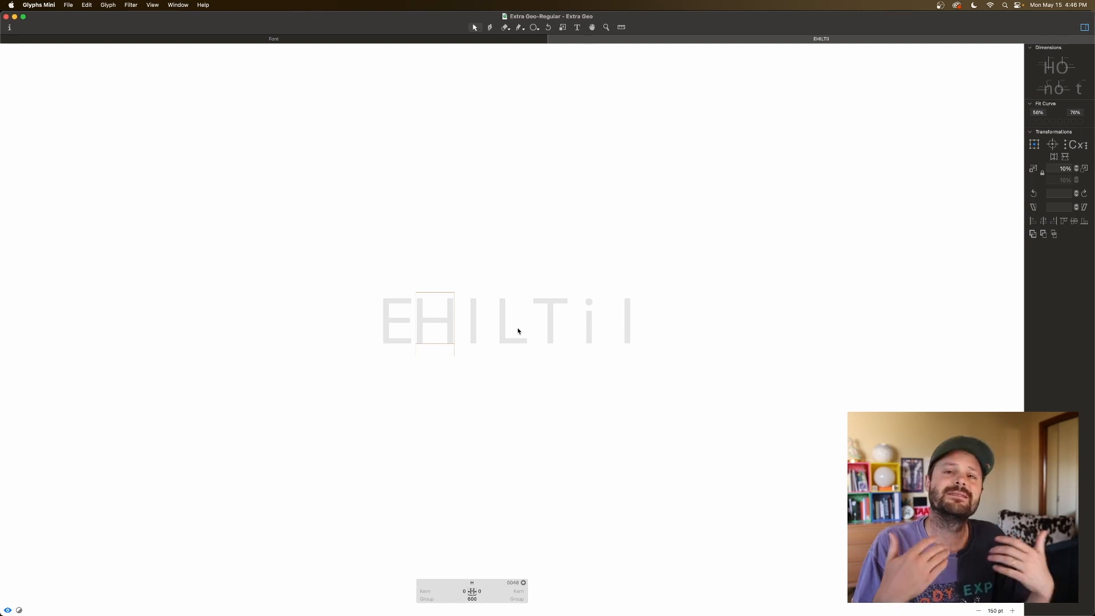
{"action": "left_click", "coordinate": [578, 29]}
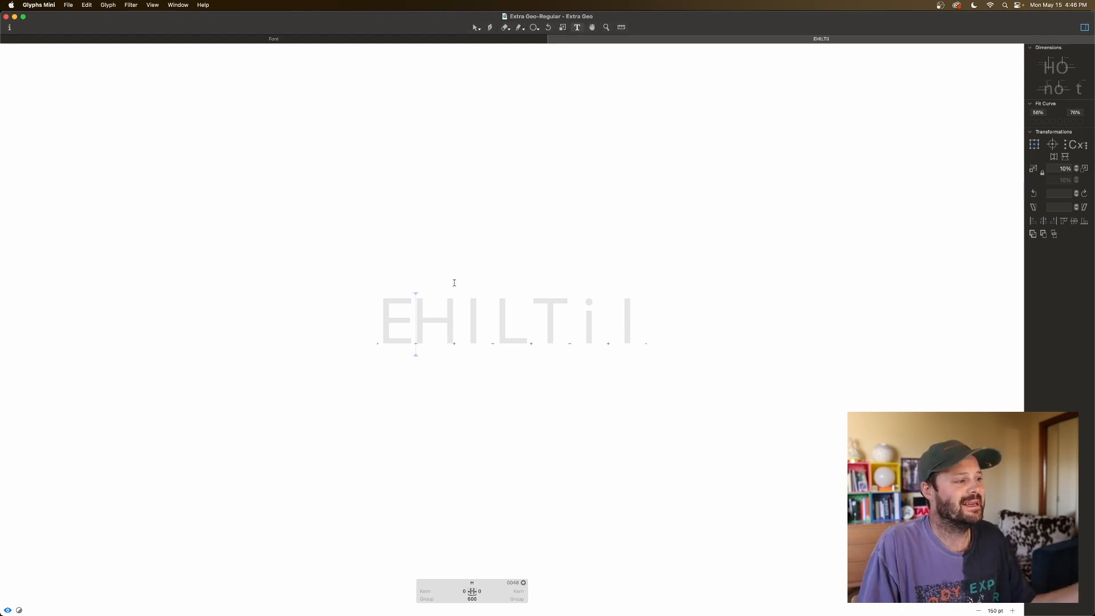
{"action": "key", "text": "Left"}
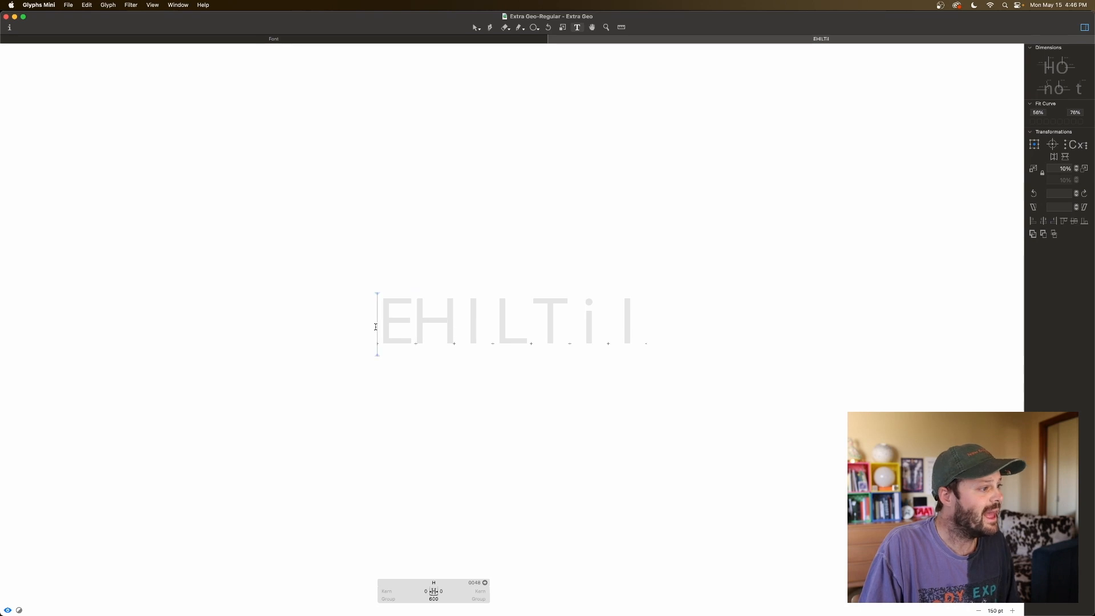
{"action": "key", "text": "Right"}
{"action": "key", "text": "Right"}
{"action": "key", "text": "Right"}
{"action": "key", "text": "Right"}
{"action": "key", "text": "Right"}
{"action": "key", "text": "Right"}
{"action": "key", "text": "Right"}
{"action": "key", "text": "Left"}
{"action": "key", "text": "Left"}
{"action": "key", "text": "Left"}
{"action": "key", "text": "Left"}
{"action": "key", "text": "Left"}
{"action": "key", "text": "Left"}
{"action": "key", "text": "Left"}
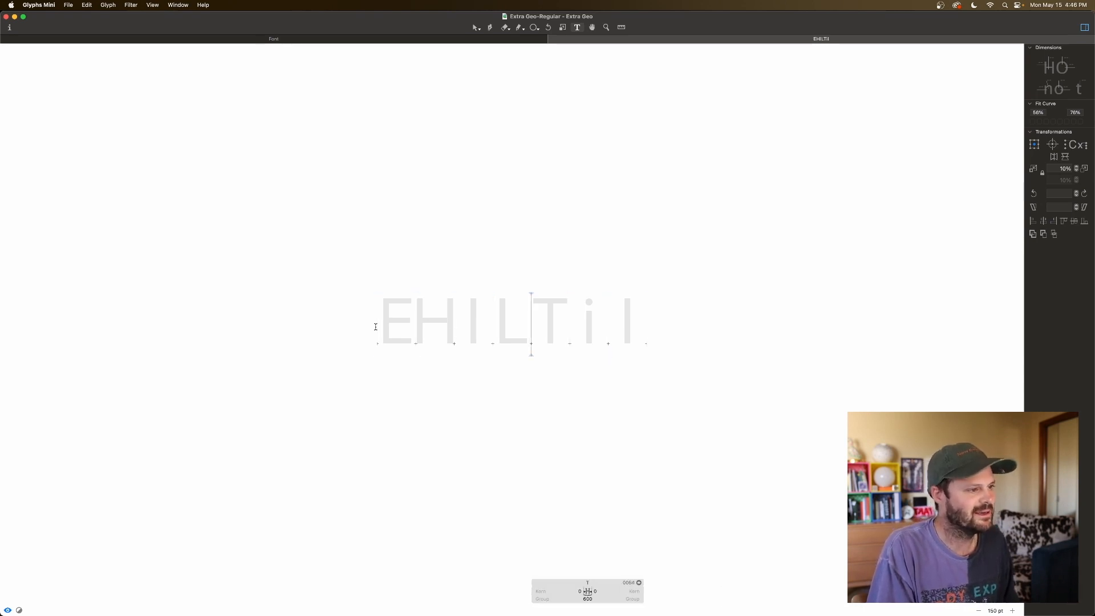
Place the text cursor at the end of the EHILTil row and delete all its letters from the edit view
{"action": "key", "text": "Right"}
{"action": "key", "text": "Right"}
{"action": "key", "text": "Right"}
{"action": "key", "text": "Right"}
{"action": "key", "text": "Right"}
{"action": "key", "text": "Right"}
{"action": "key", "text": "Right"}
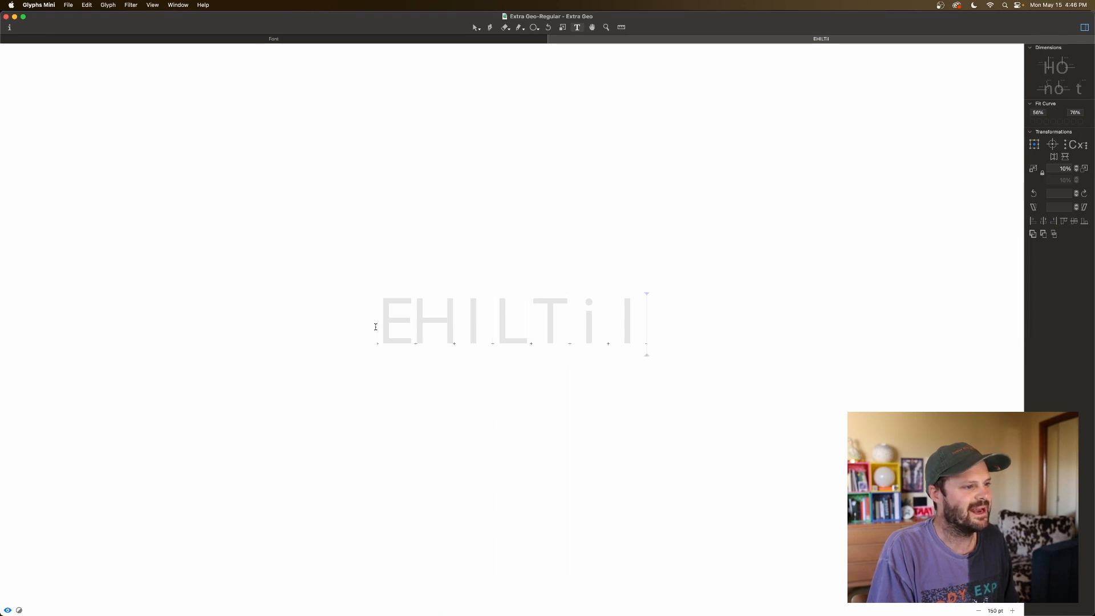
{"action": "key", "text": "BackSpace"}
{"action": "key", "text": "BackSpace"}
{"action": "key", "text": "BackSpace"}
{"action": "key", "text": "BackSpace"}
{"action": "key", "text": "BackSpace"}
{"action": "key", "text": "BackSpace"}
{"action": "key", "text": "BackSpace"}
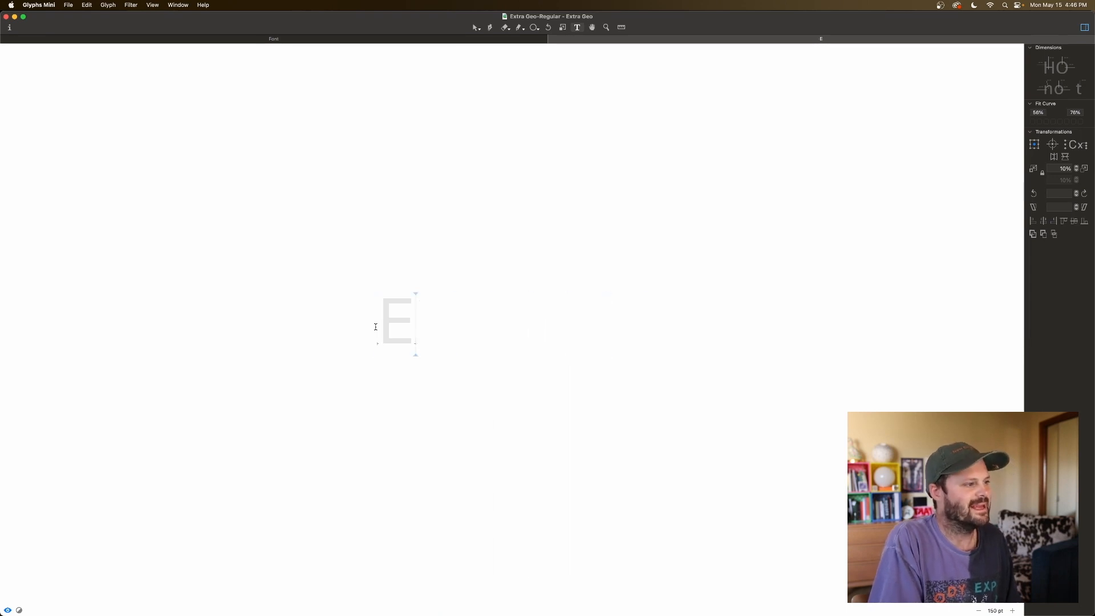
Try out the sample string "fj;laksjd" in the edit view and clear it again
{"action": "type", "text": "fj;laksjd"}
{"action": "key", "text": "BackSpace"}
{"action": "key", "text": "BackSpace"}
{"action": "key", "text": "BackSpace"}
{"action": "key", "text": "BackSpace"}
{"action": "key", "text": "BackSpace"}
{"action": "key", "text": "BackSpace"}
{"action": "key", "text": "BackSpace"}
{"action": "key", "text": "BackSpace"}
{"action": "key", "text": "BackSpace"}
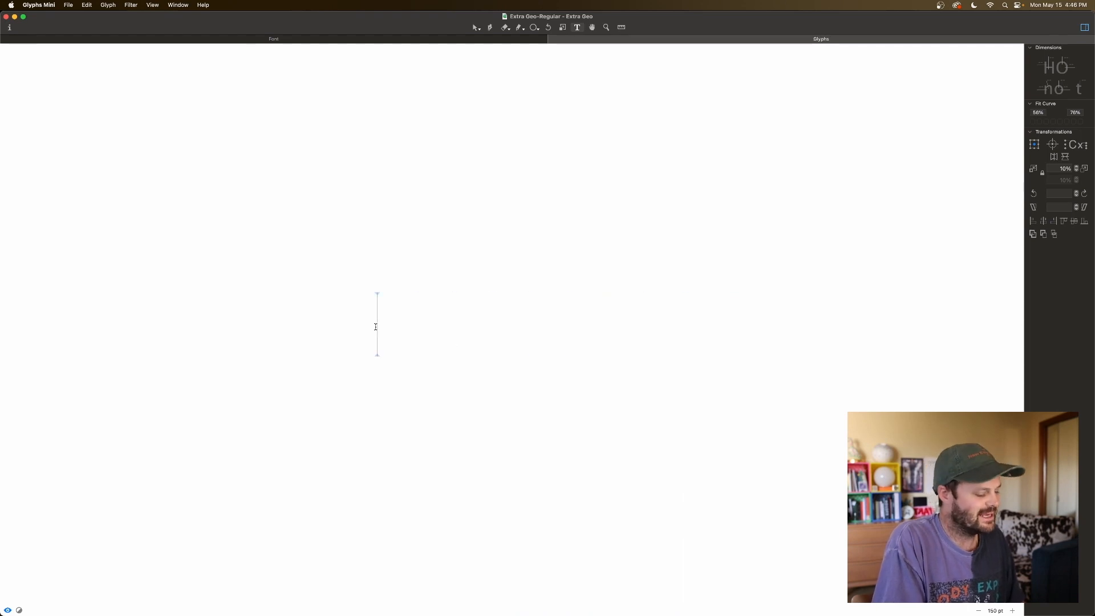
Insert a single uppercase H in the empty edit view and activate its glyph for outline editing
{"action": "type", "text": "H"}
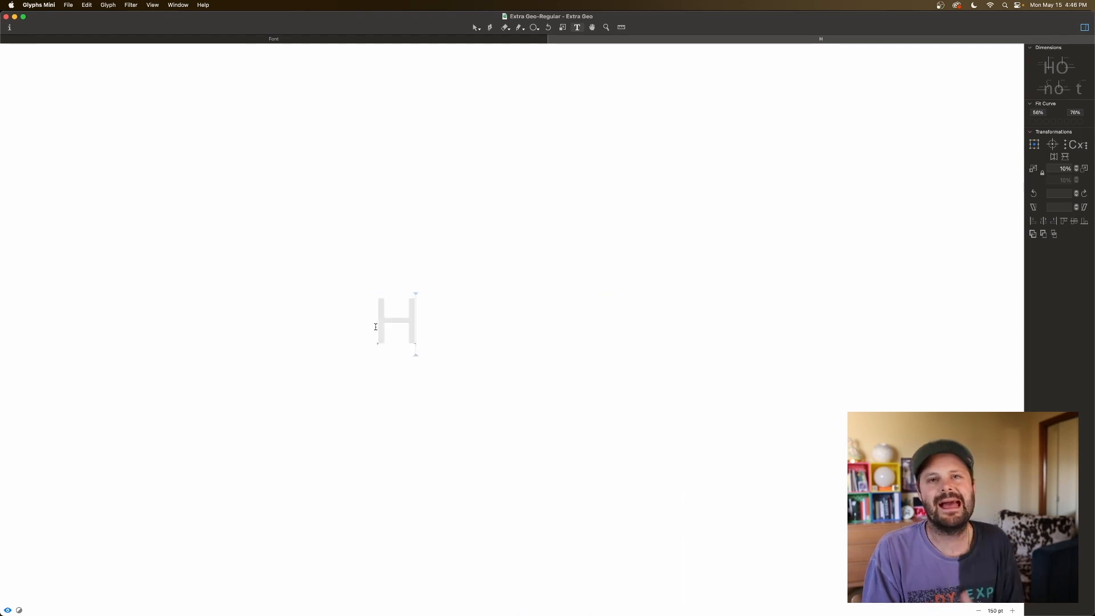
{"action": "scroll", "coordinate": [428, 282], "scroll_direction": "left", "scroll_amount": 3}
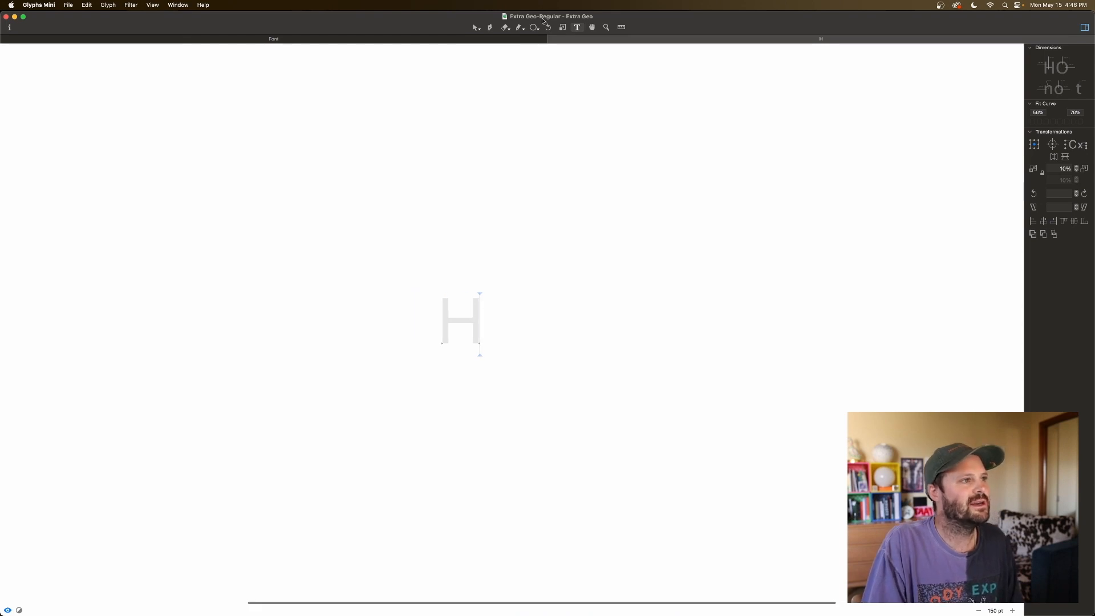
{"action": "key", "text": "Escape"}
{"action": "left_click_drag", "start_coordinate": [457, 308], "coordinate": [456, 333]}
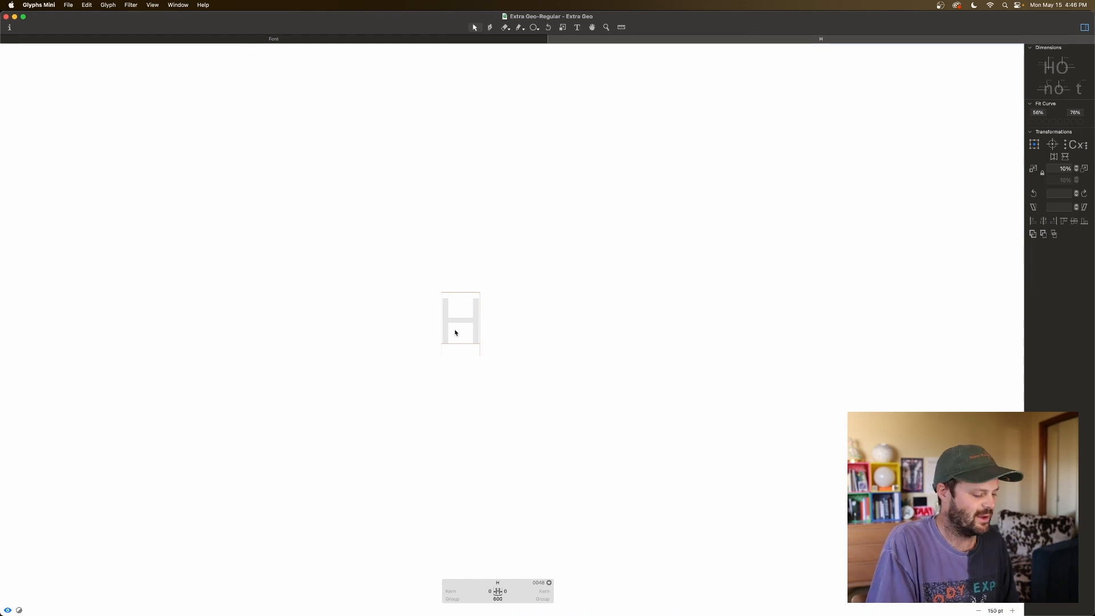
{"action": "key", "text": "super+plus"}
{"action": "key", "text": "super+plus"}
{"action": "key", "text": "super+plus"}
{"action": "key", "text": "super+plus"}
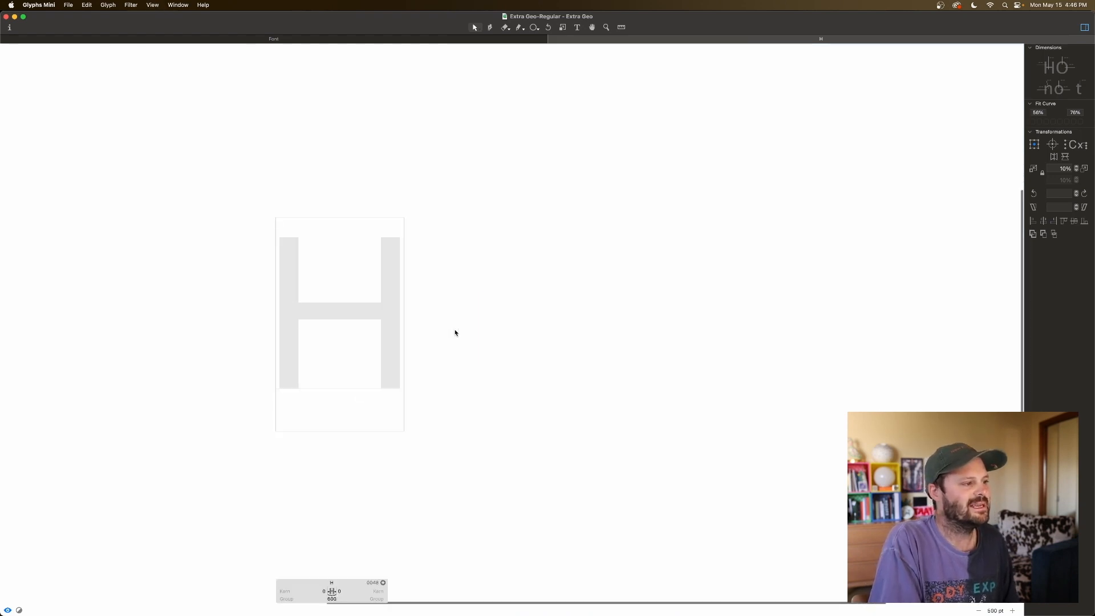
{"action": "scroll", "coordinate": [455, 333], "scroll_direction": "left", "scroll_amount": 5}
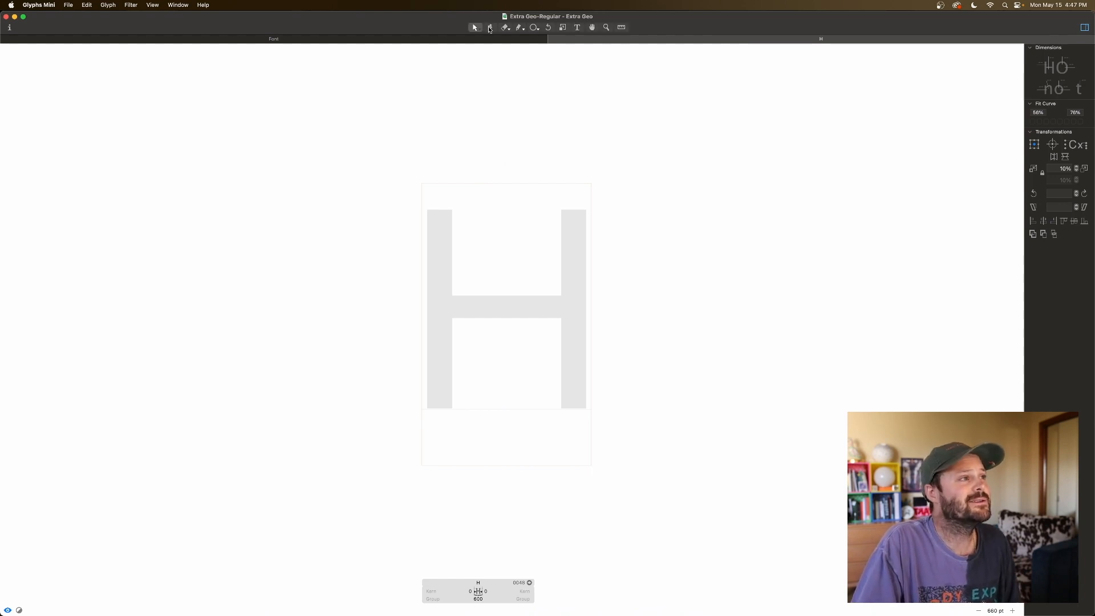
Draw a vertical rectangle about 81 by 800 units for the H's left stem, reaching down to the baseline
{"action": "left_click", "coordinate": [537, 30]}
{"action": "left_click", "coordinate": [546, 40]}
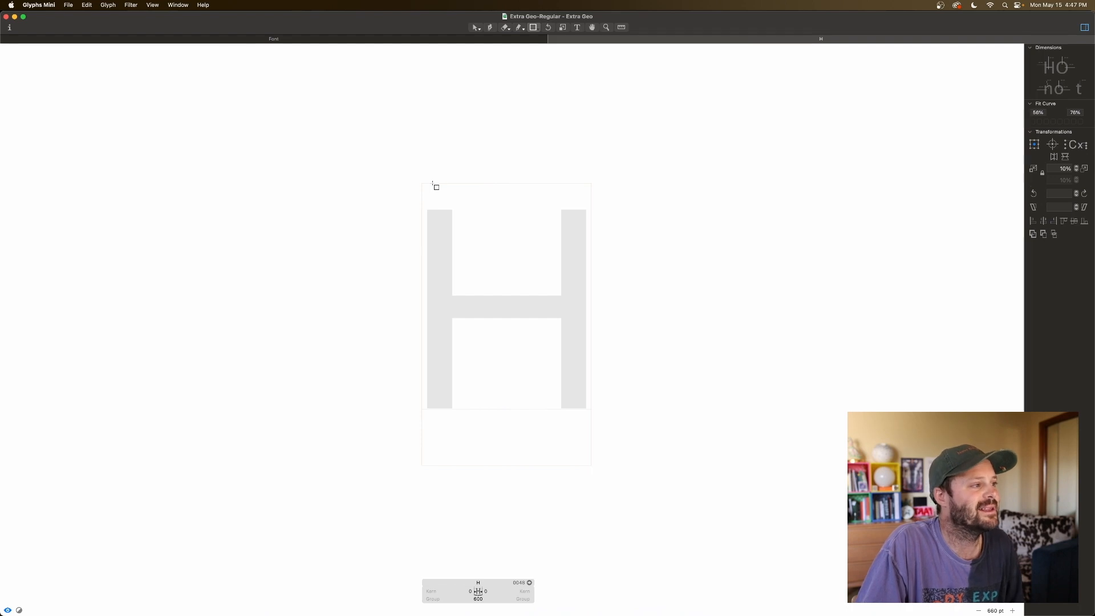
{"action": "left_click_drag", "start_coordinate": [433, 184], "coordinate": [466, 409]}
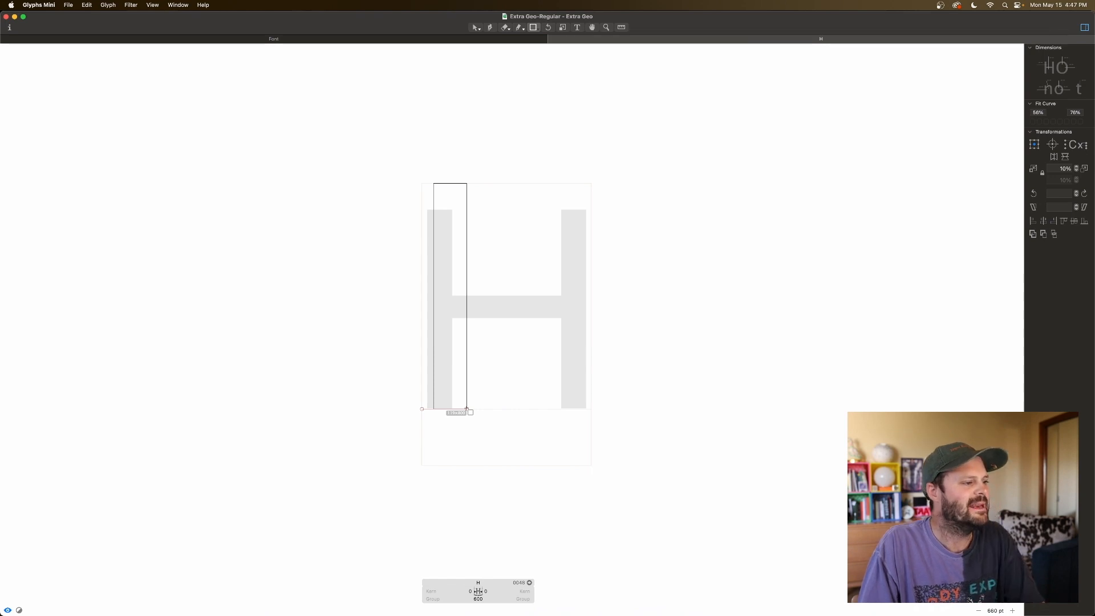
{"action": "mouse_move", "coordinate": [466, 409]}
{"action": "left_mouse_down"}
{"action": "mouse_move", "coordinate": [493, 346]}
{"action": "mouse_move", "coordinate": [513, 354]}
{"action": "mouse_move", "coordinate": [528, 386]}
{"action": "mouse_move", "coordinate": [538, 354]}
{"action": "mouse_move", "coordinate": [483, 409]}
{"action": "left_mouse_up"}
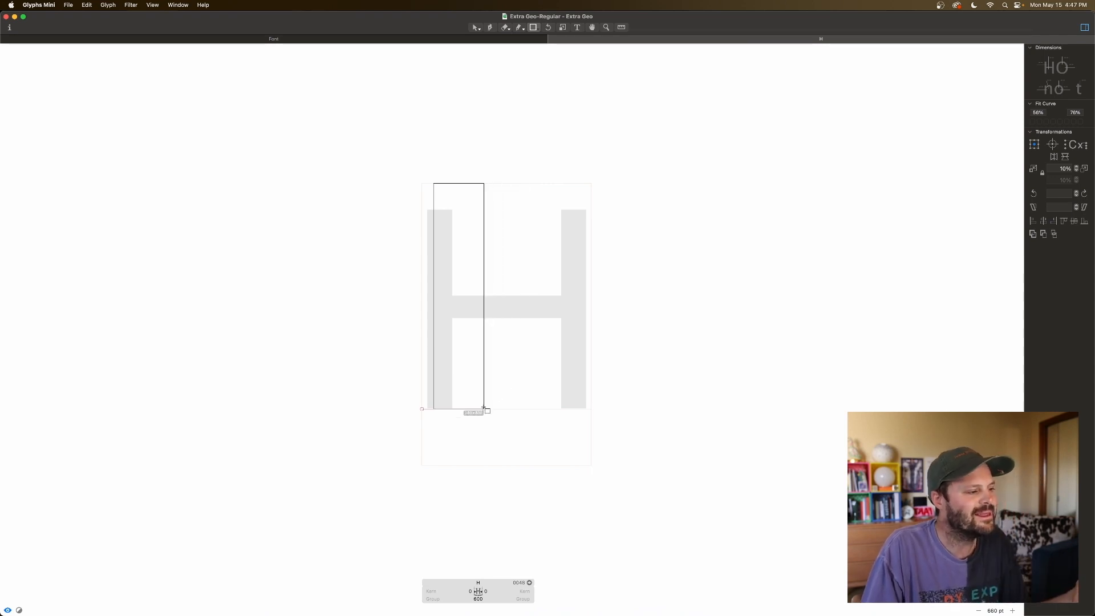
{"action": "left_click_drag", "start_coordinate": [483, 409], "coordinate": [457, 410]}
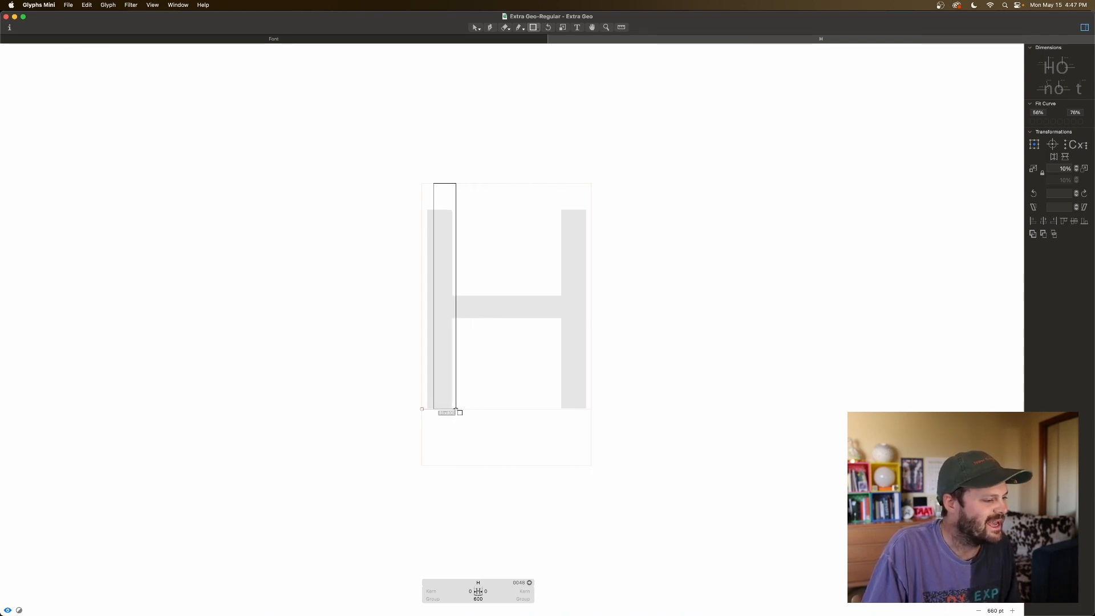
{"action": "left_click_drag", "start_coordinate": [457, 409], "coordinate": [456, 409]}
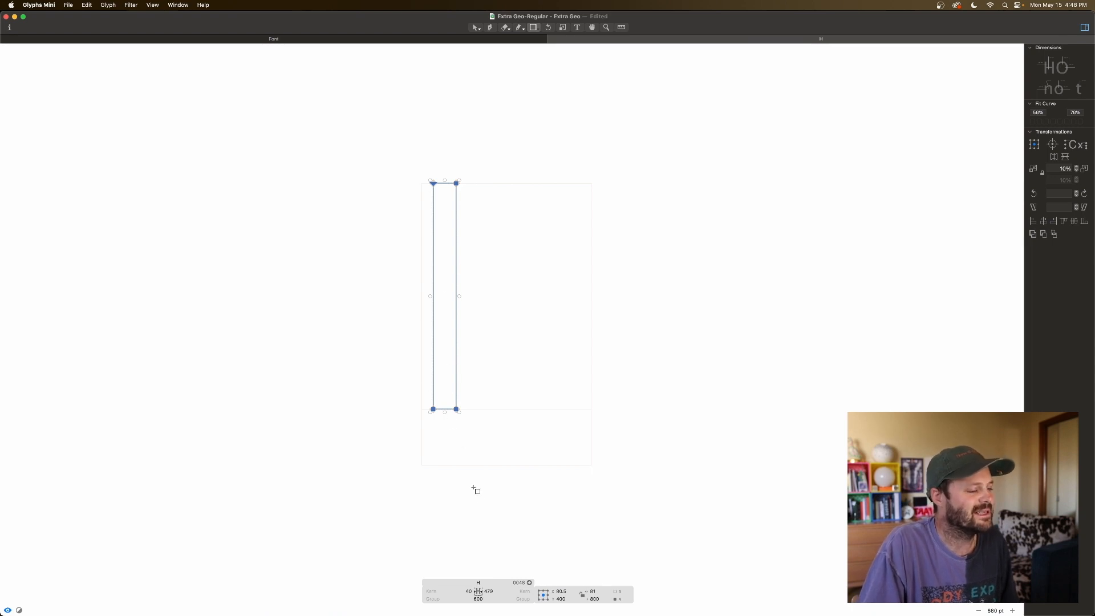
Set the left stem rectangle's width to 80 units and deselect the shape with the Select tool
{"action": "left_click", "coordinate": [595, 592]}
{"action": "left_click", "coordinate": [603, 599]}
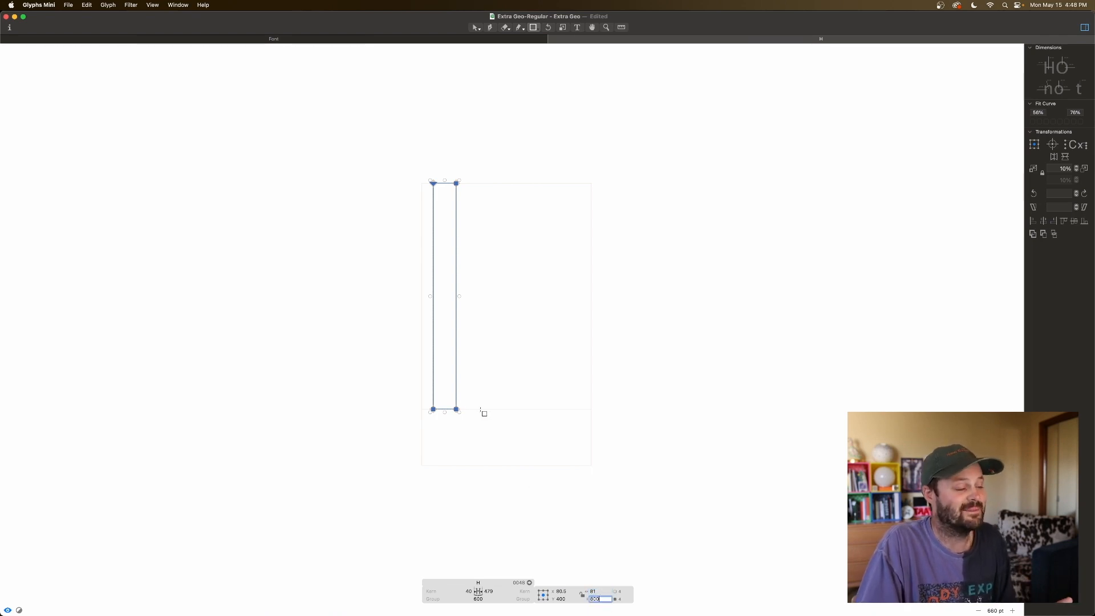
{"action": "left_click", "coordinate": [600, 591]}
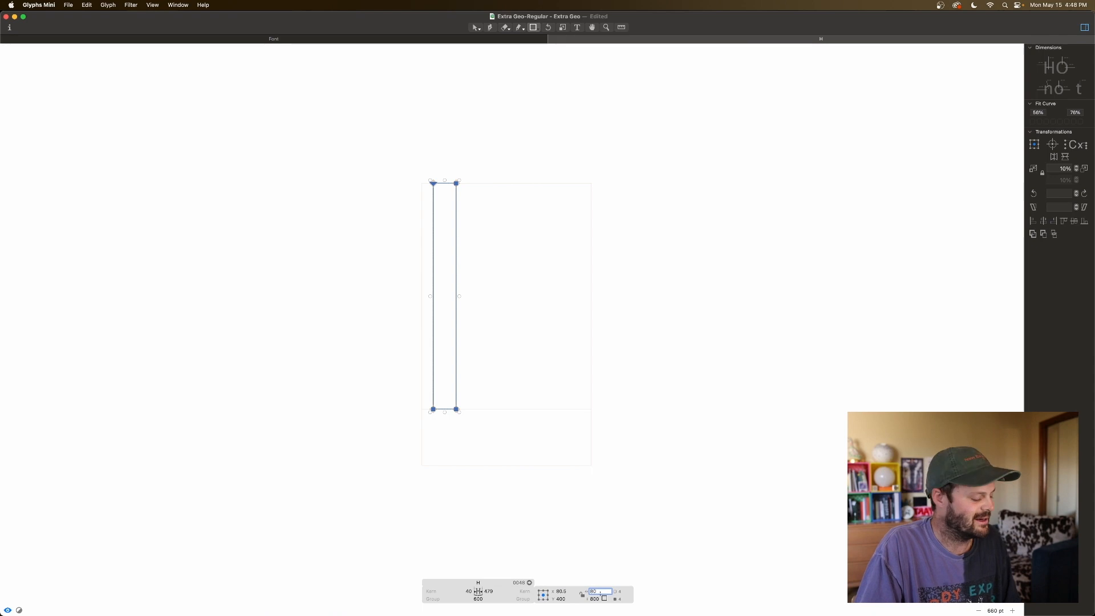
{"action": "key", "text": "Tab"}
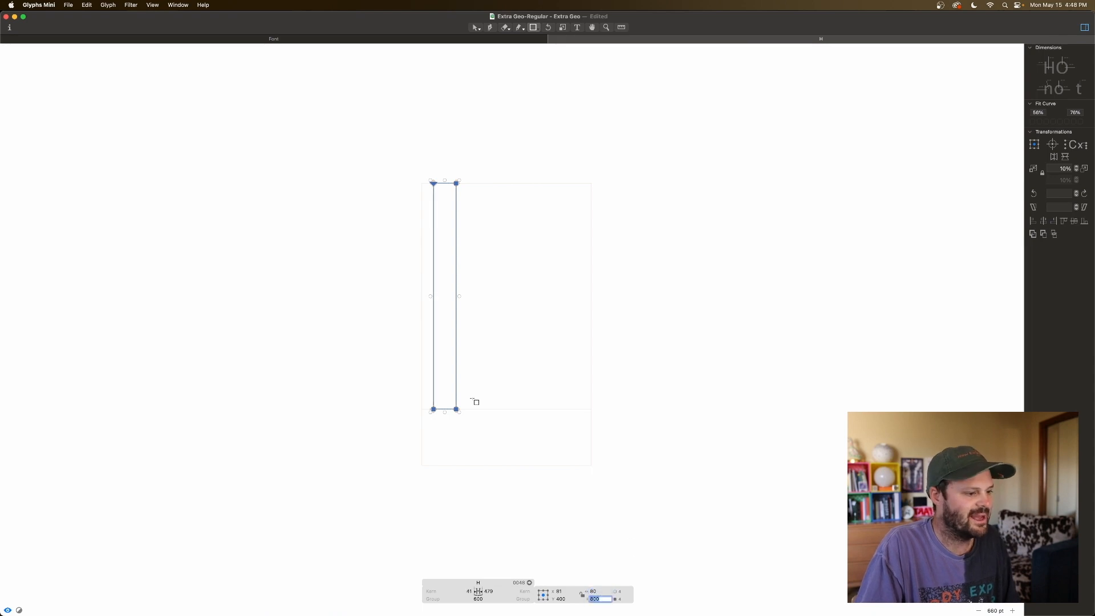
{"action": "left_click", "coordinate": [476, 27]}
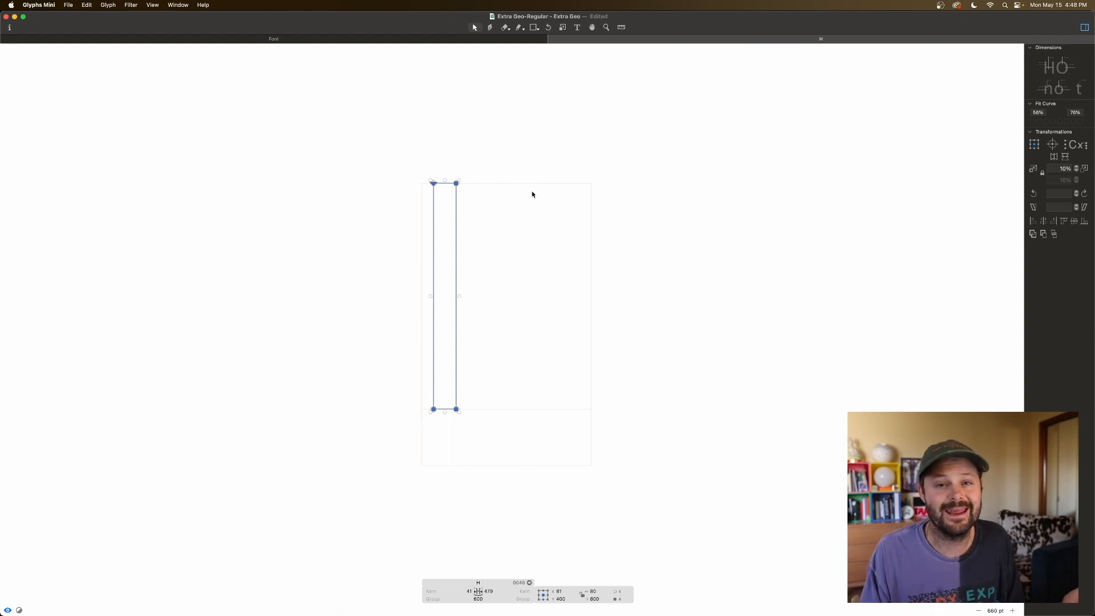
{"action": "left_click", "coordinate": [527, 205]}
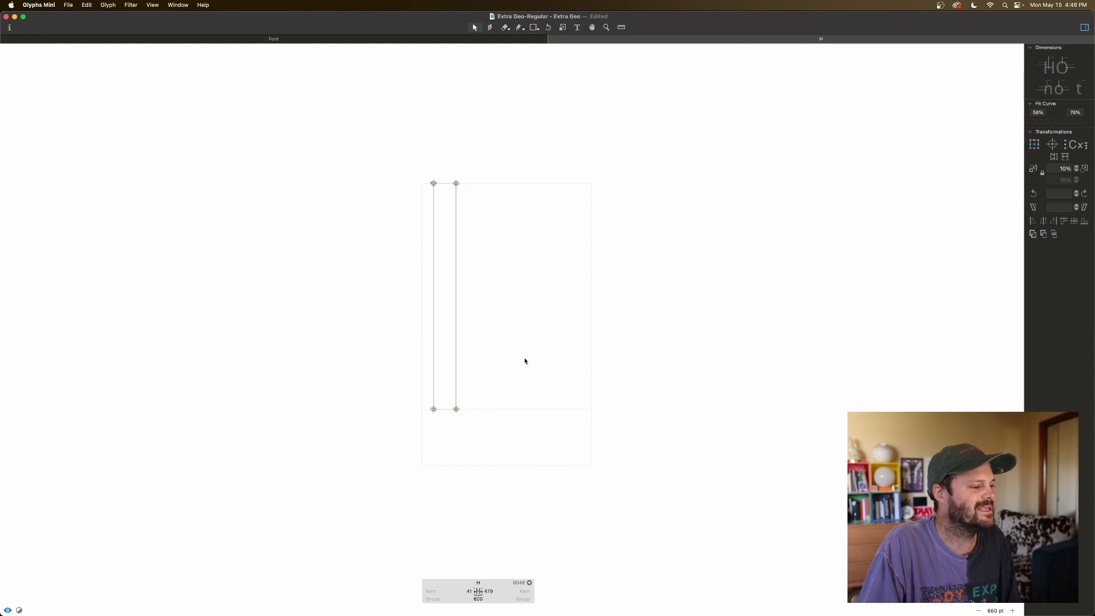
Select and deselect the whole stem outline, then view it as a filled shape using the Text tool
{"action": "left_click_drag", "start_coordinate": [495, 155], "coordinate": [393, 448]}
{"action": "left_click", "coordinate": [540, 374]}
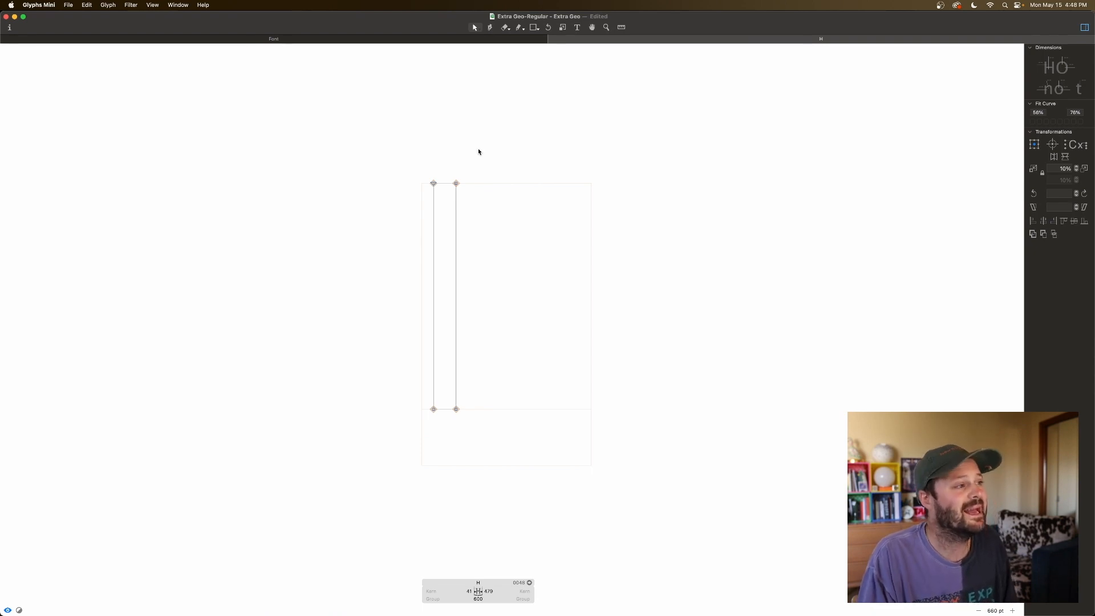
{"action": "key", "text": "space"}
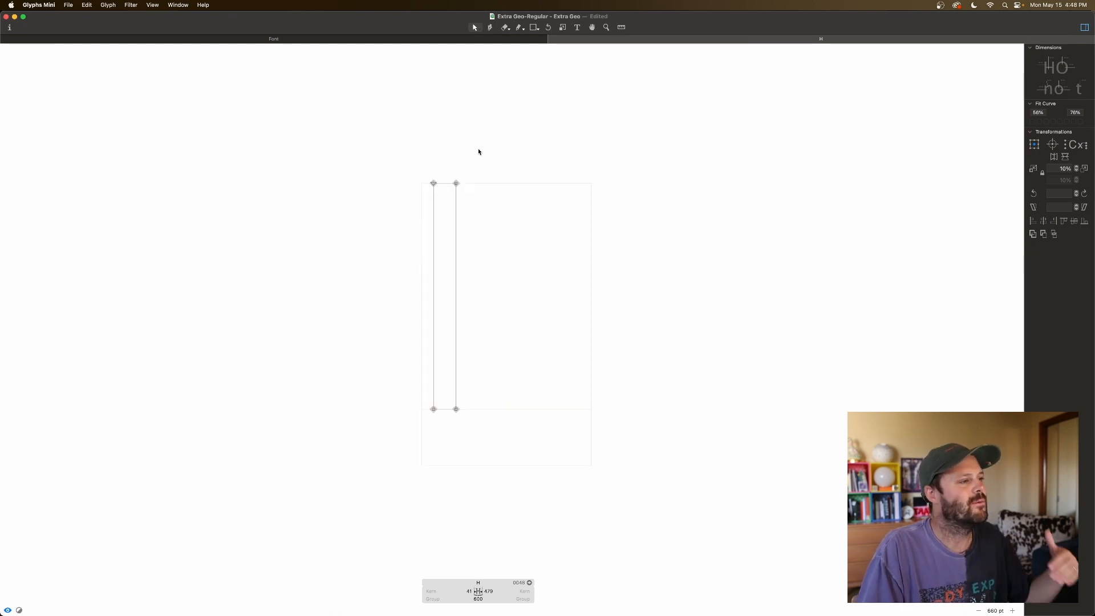
{"action": "left_click", "coordinate": [577, 28]}
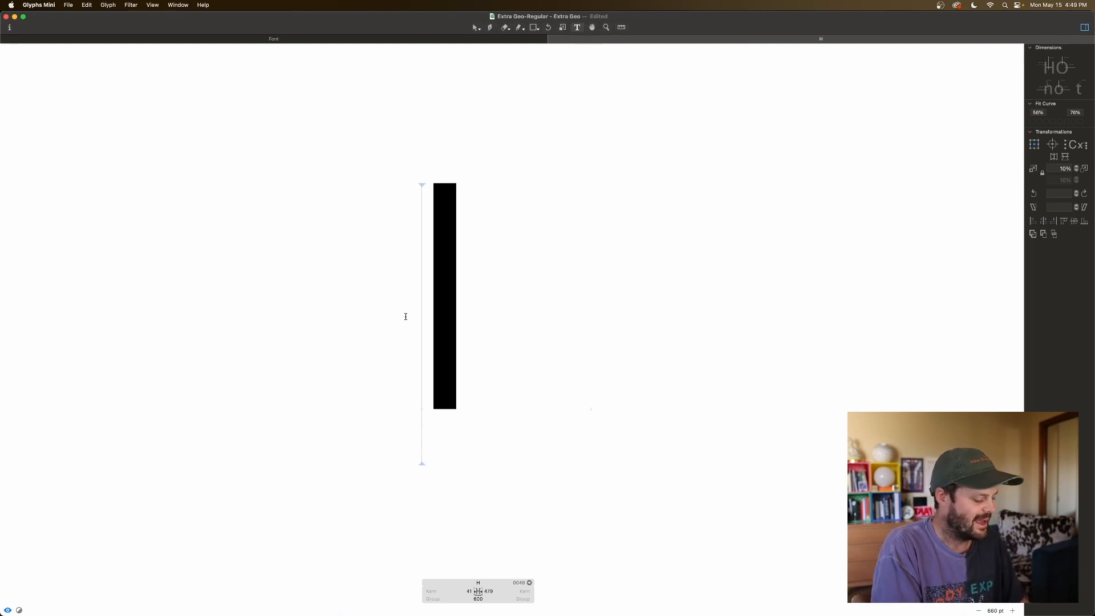
Add a second uppercase H after the first and open it for outline editing
{"action": "type", "text": "H"}
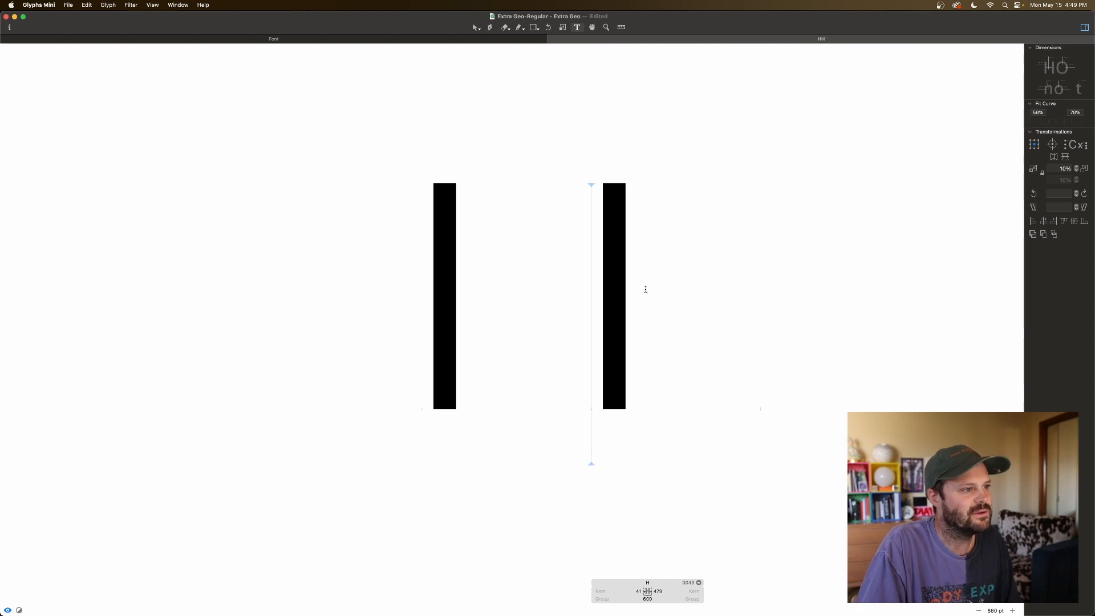
{"action": "double_click", "coordinate": [645, 290]}
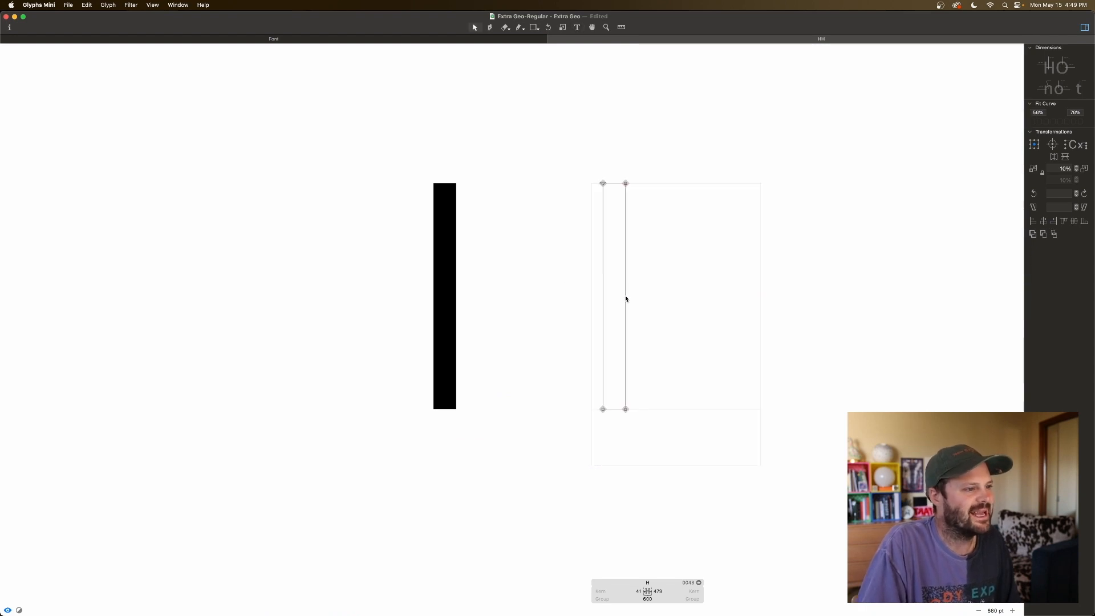
Try to move the right edge of the second H's stem away from the left edge, and undo the move
{"action": "left_click_drag", "start_coordinate": [648, 164], "coordinate": [613, 426]}
{"action": "left_click_drag", "start_coordinate": [626, 384], "coordinate": [692, 315]}
{"action": "key", "text": "super+z"}
{"action": "left_click", "coordinate": [676, 355]}
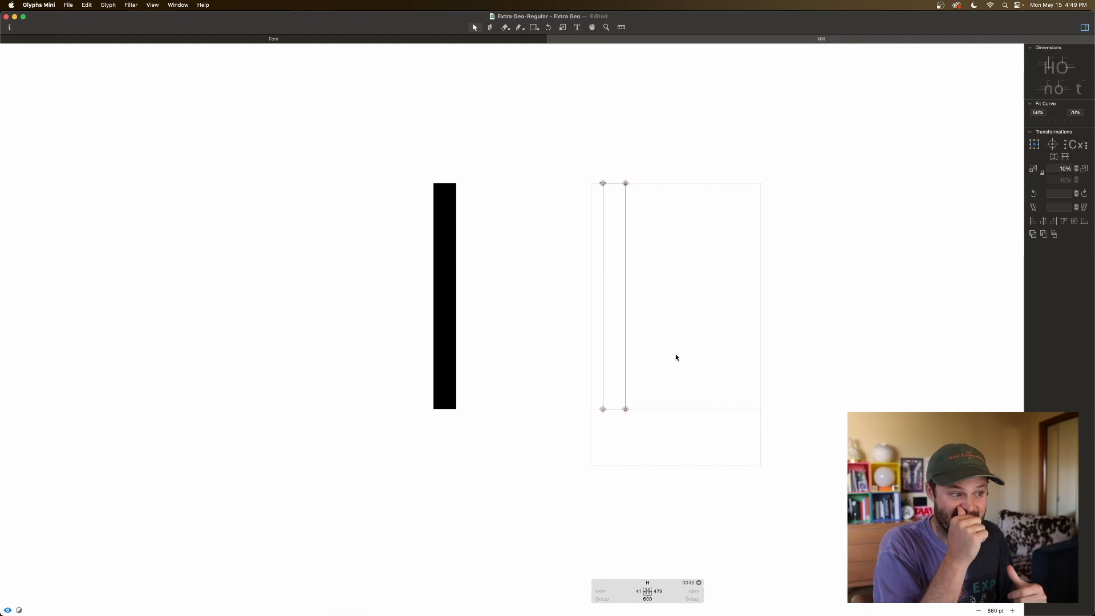
Try to slant the stem by moving its two bottom nodes up and to the right, and undo the move
{"action": "left_click_drag", "start_coordinate": [654, 161], "coordinate": [557, 212]}
{"action": "left_click_drag", "start_coordinate": [660, 385], "coordinate": [571, 438]}
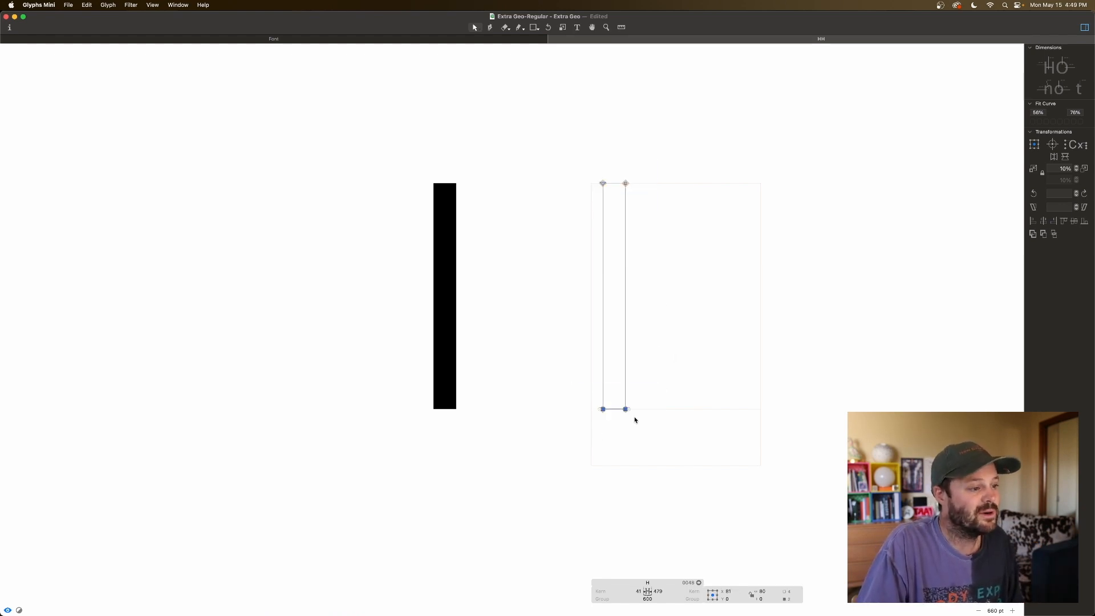
{"action": "left_click_drag", "start_coordinate": [626, 409], "coordinate": [703, 374]}
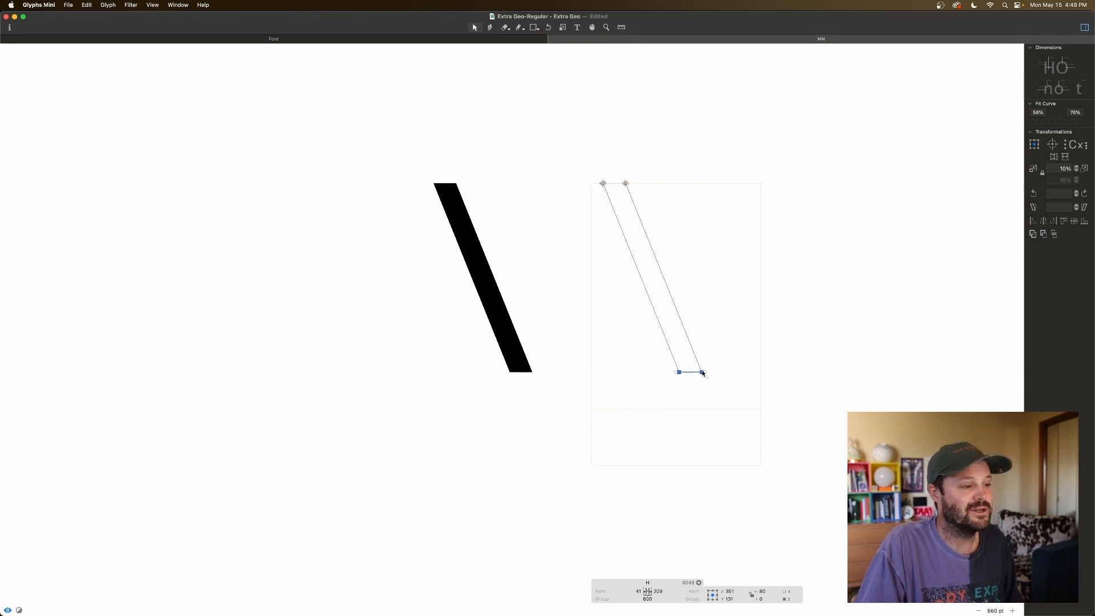
{"action": "key", "text": "super+z"}
{"action": "left_click", "coordinate": [671, 379]}
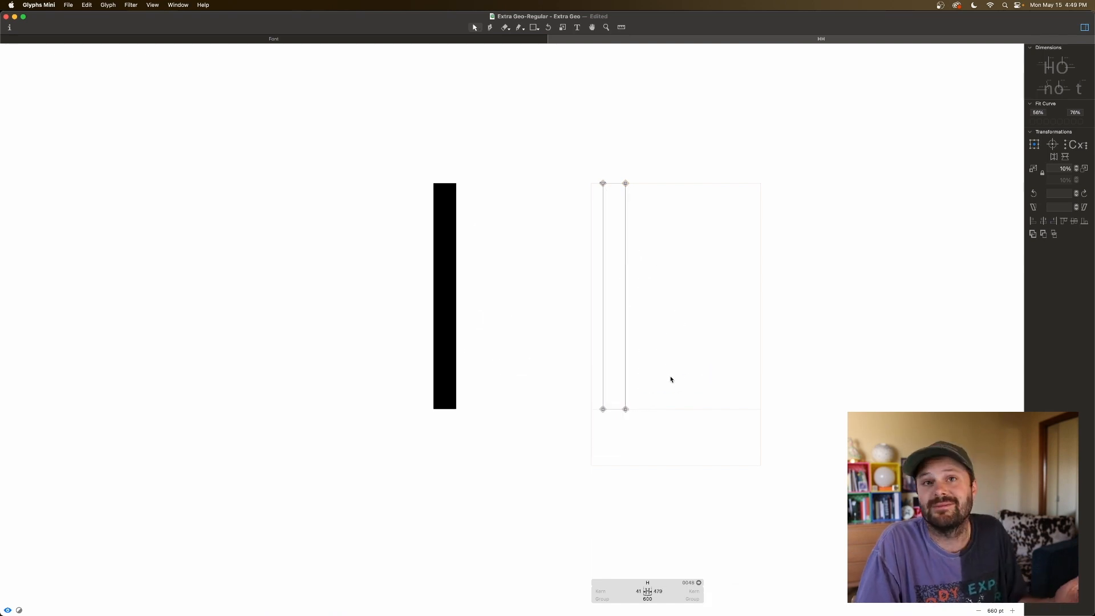
Select the stem's right edge and top edge in turn, and inspect the width and height values of the selection
{"action": "left_click", "coordinate": [625, 285]}
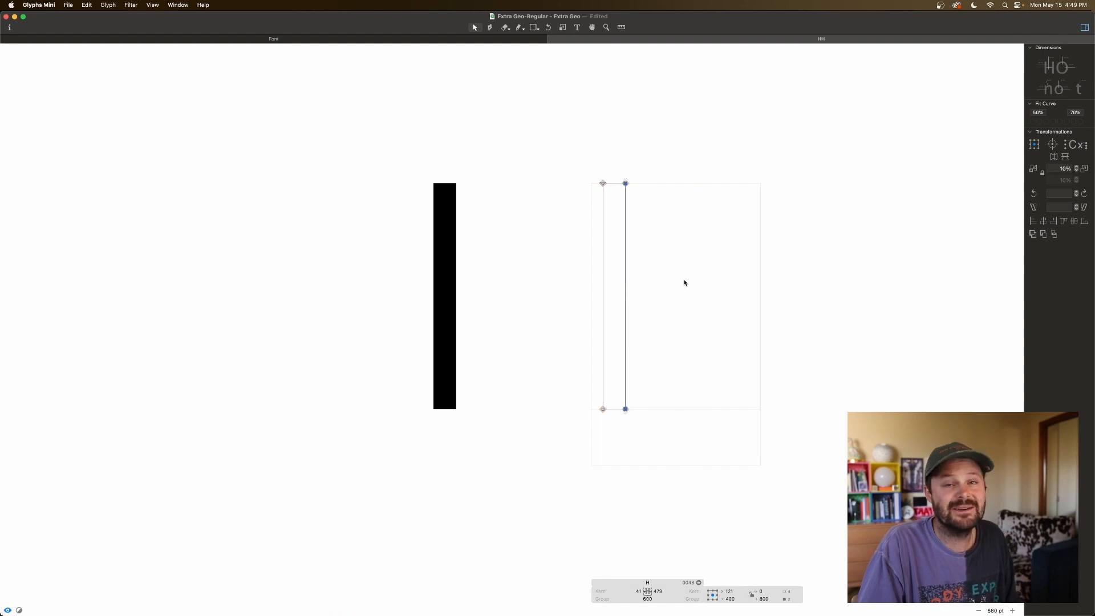
{"action": "left_click", "coordinate": [661, 222]}
{"action": "left_click", "coordinate": [614, 183]}
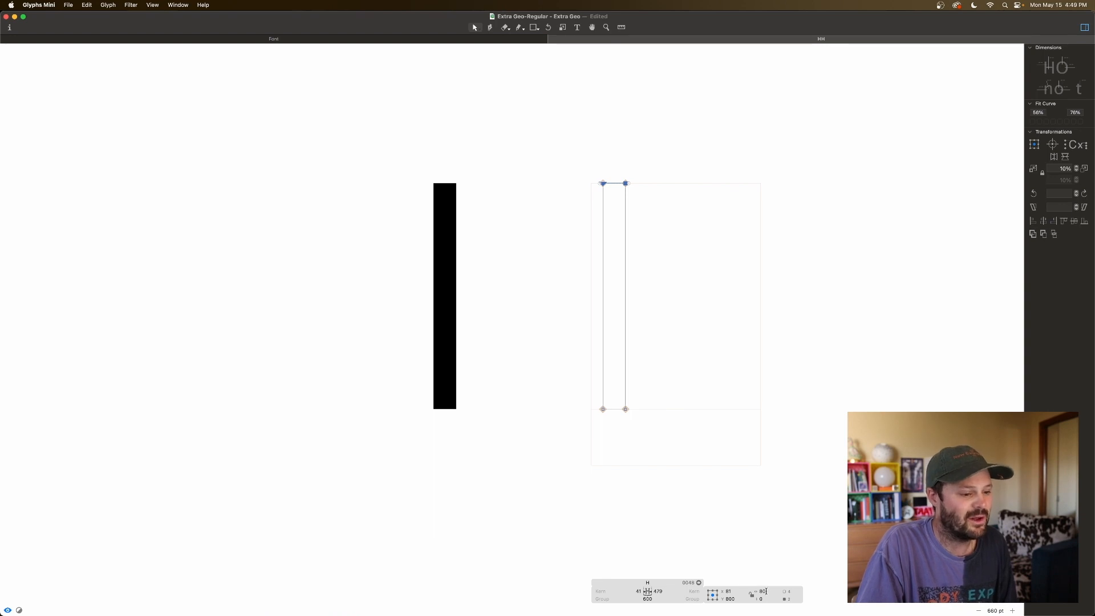
{"action": "left_click", "coordinate": [768, 592]}
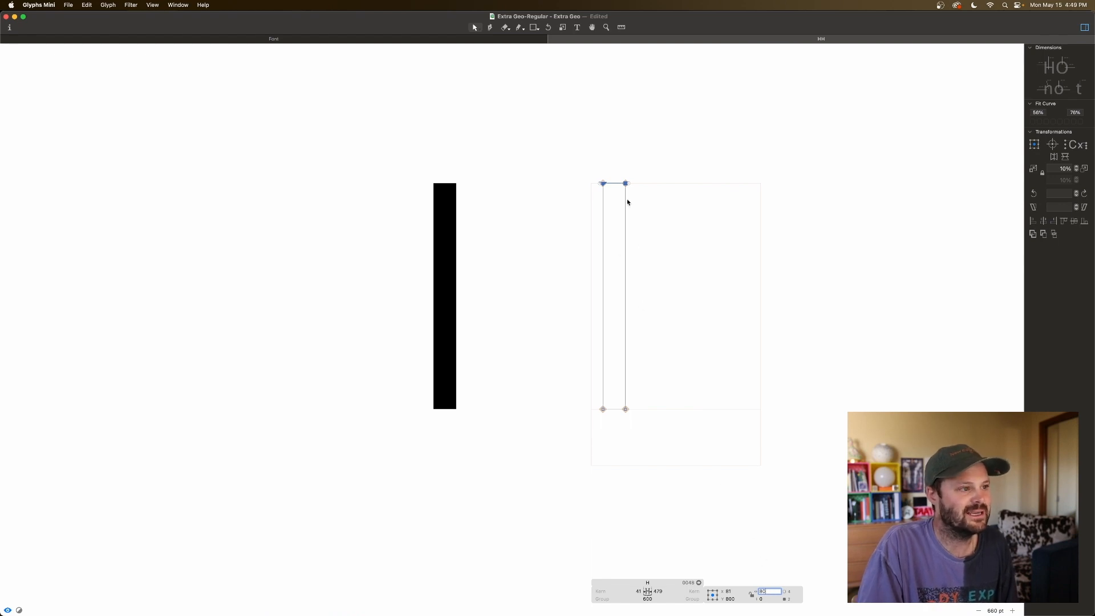
{"action": "left_click", "coordinate": [768, 598]}
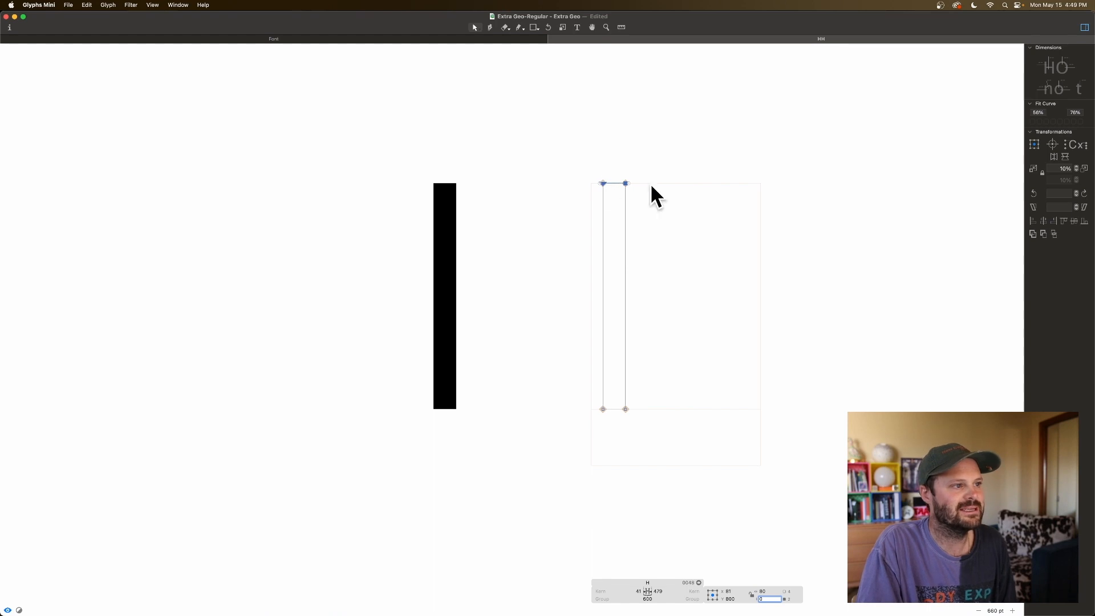
{"action": "left_click", "coordinate": [663, 317]}
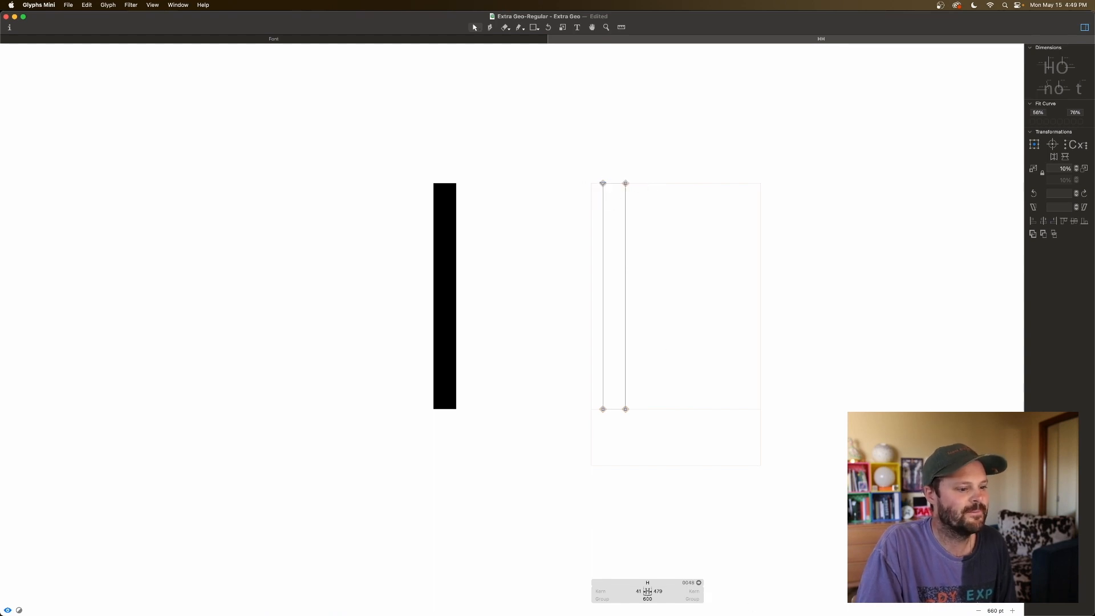
Select the stem's right-hand nodes and the entire rectangle to check its dimensions, and deselect everything
{"action": "scroll", "coordinate": [639, 262], "scroll_direction": "down", "scroll_amount": 1}
{"action": "left_click_drag", "start_coordinate": [643, 148], "coordinate": [618, 432]}
{"action": "scroll", "coordinate": [617, 432], "scroll_direction": "down", "scroll_amount": 2}
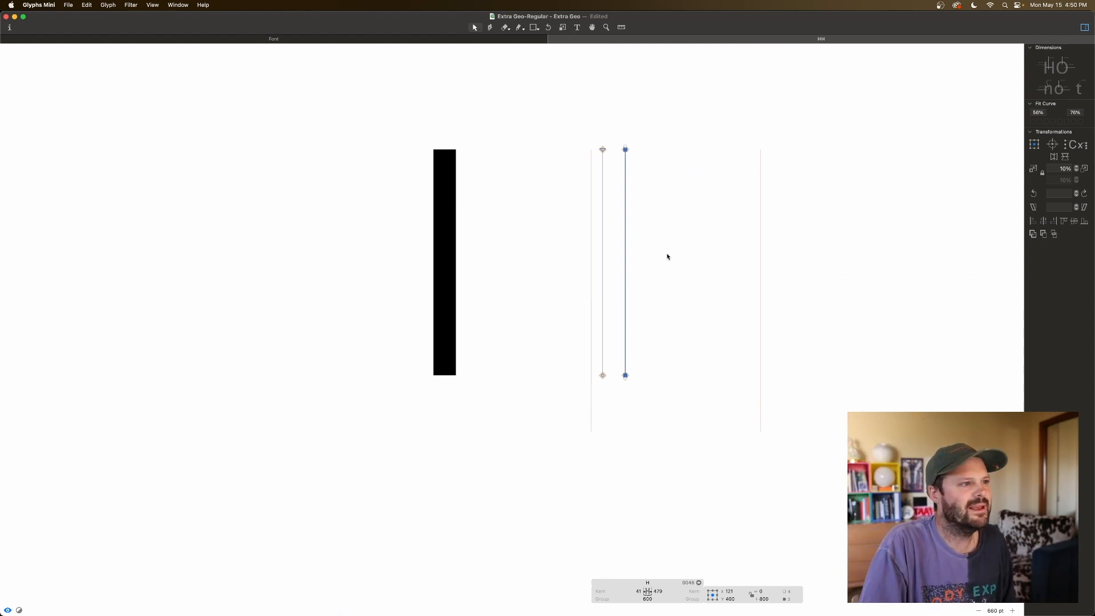
{"action": "left_click_drag", "start_coordinate": [652, 133], "coordinate": [564, 402]}
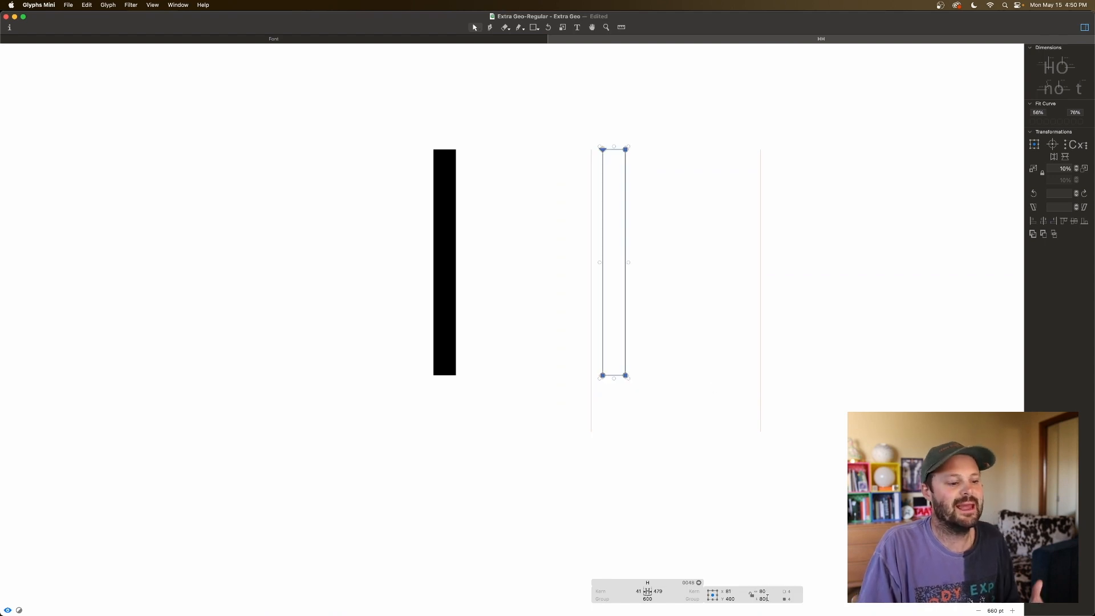
{"action": "left_click", "coordinate": [712, 243]}
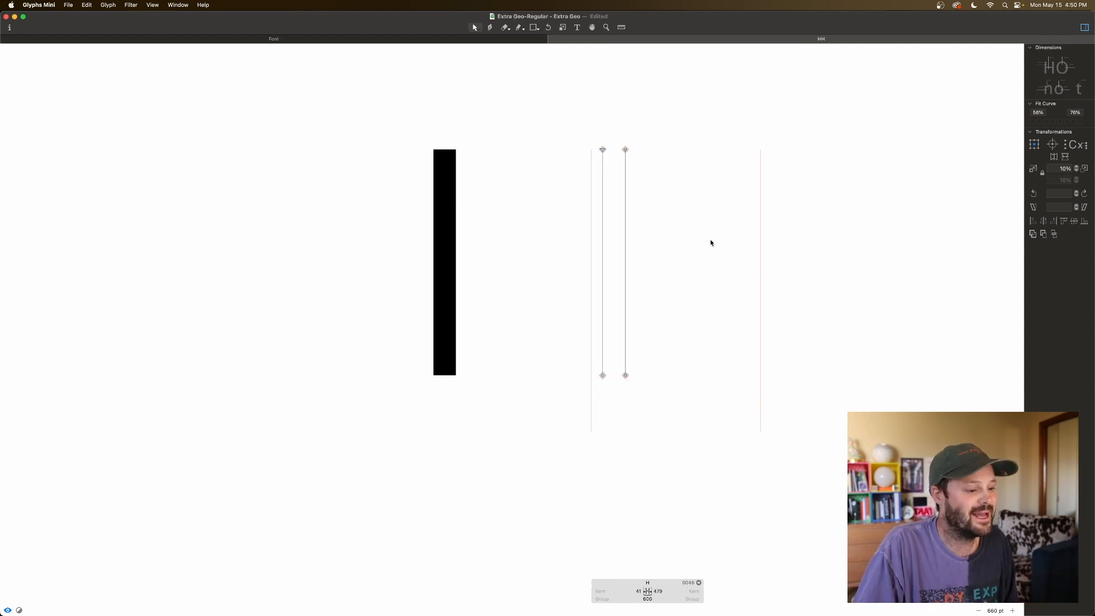
Compare selecting the stem's right segment, its upper-right node and the complete outline, and clear the selection
{"action": "double_click", "coordinate": [625, 170]}
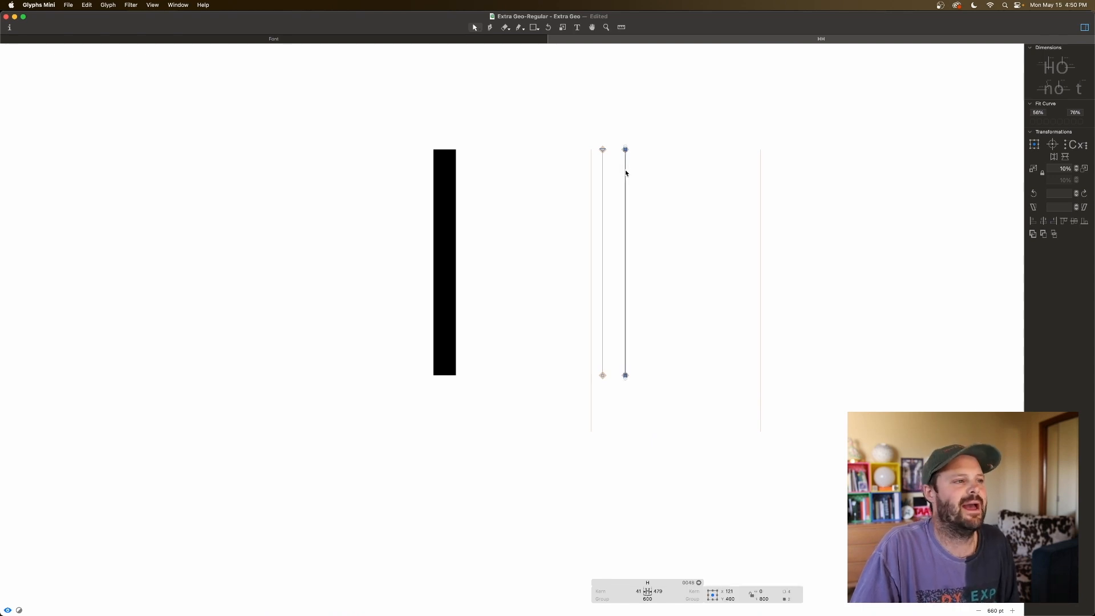
{"action": "left_click", "coordinate": [640, 172]}
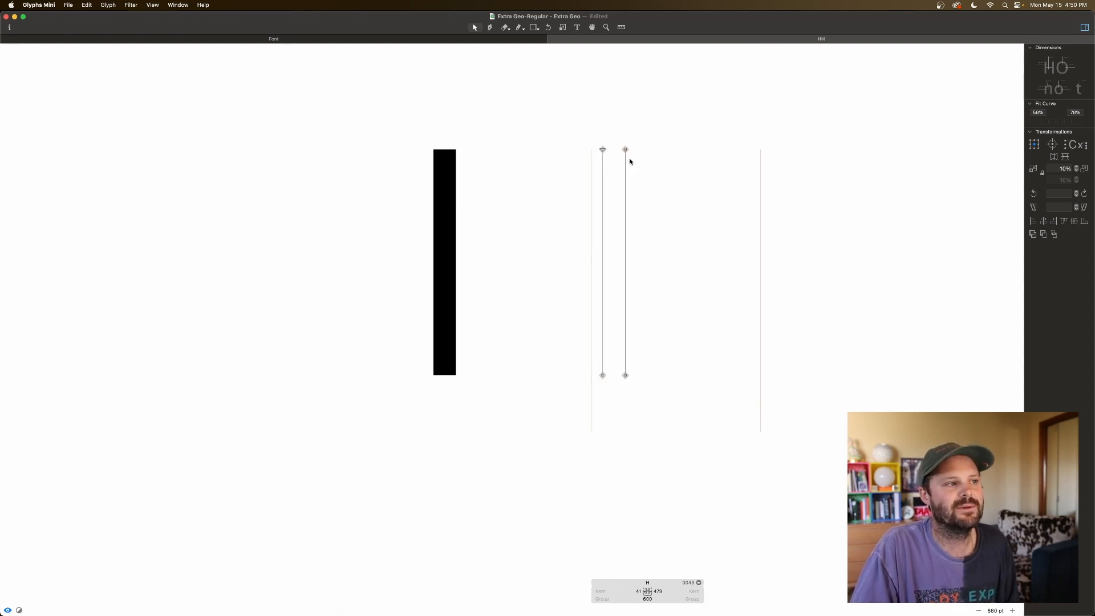
{"action": "left_click", "coordinate": [626, 149]}
{"action": "left_click", "coordinate": [649, 169]}
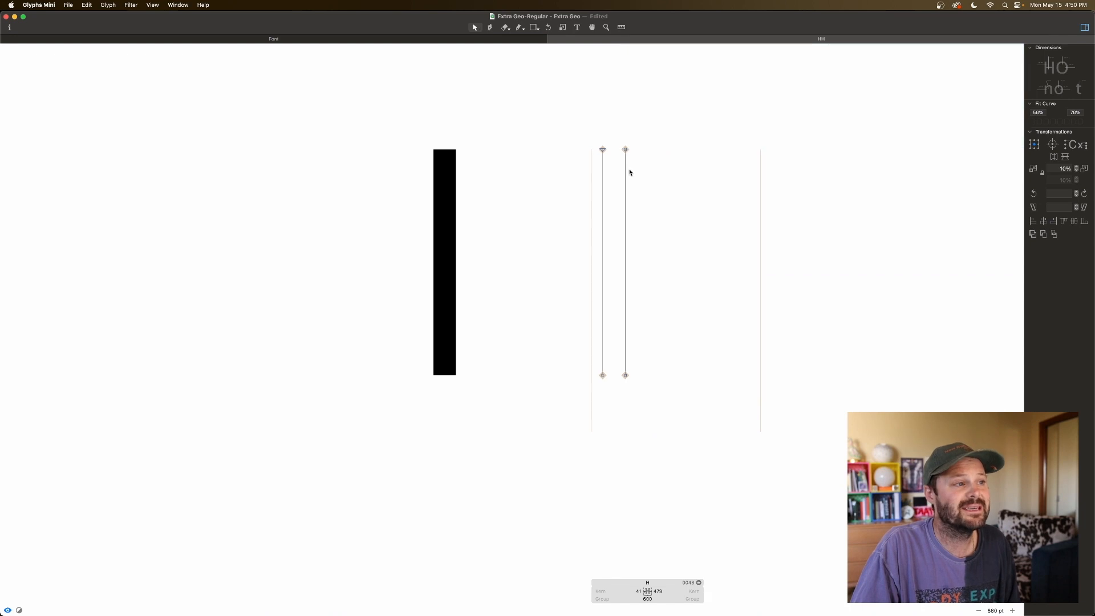
{"action": "double_click", "coordinate": [626, 176]}
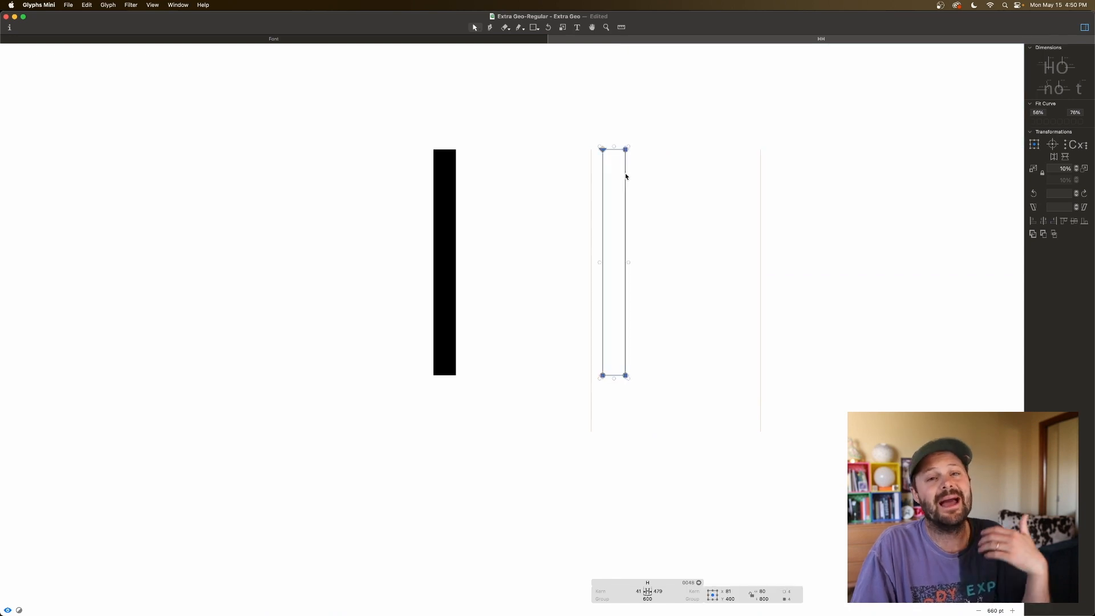
{"action": "left_click", "coordinate": [623, 178]}
{"action": "double_click", "coordinate": [625, 176]}
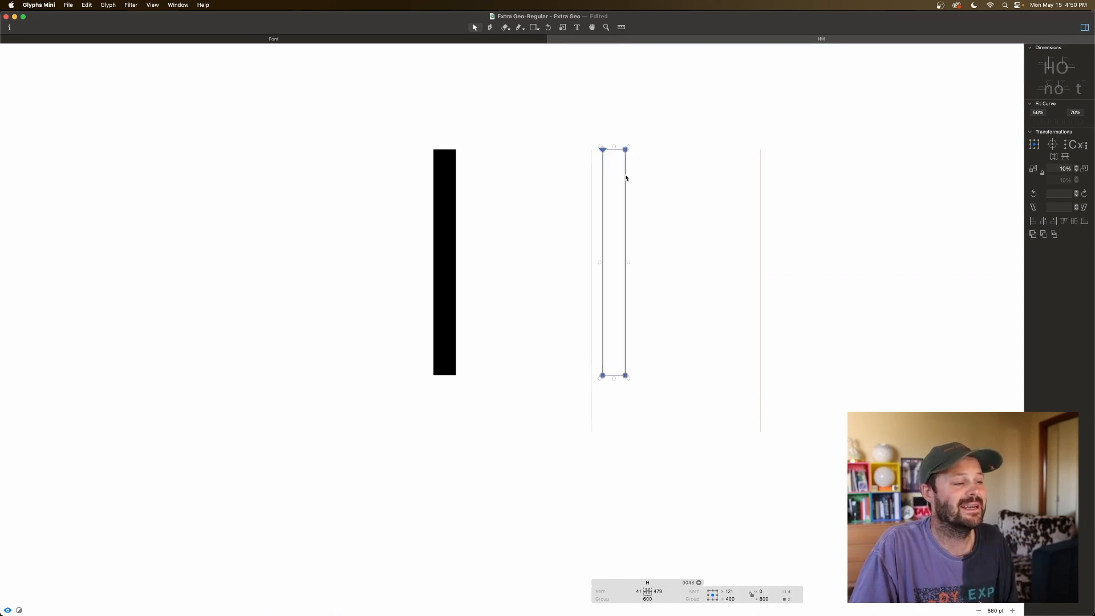
{"action": "left_click", "coordinate": [645, 180]}
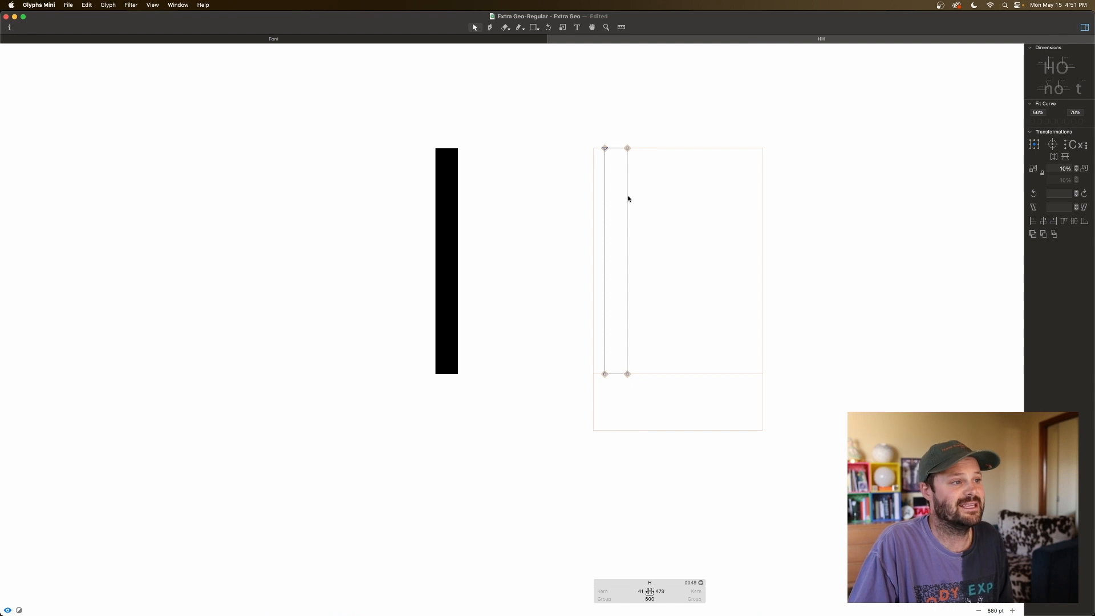
Copy the complete left stem outline and paste a duplicate of it in place
{"action": "double_click", "coordinate": [628, 198]}
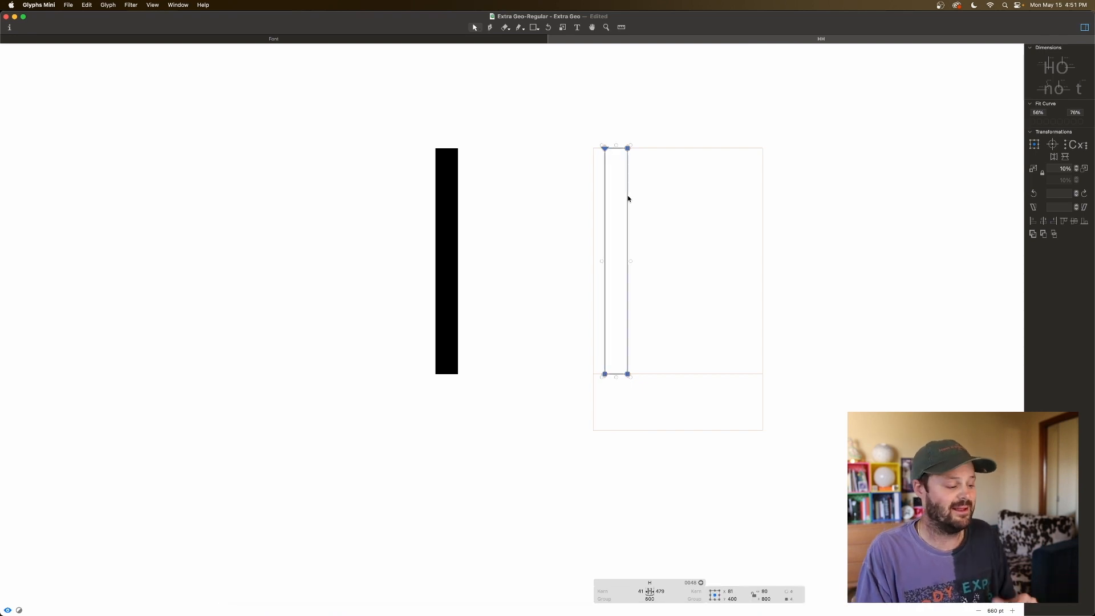
{"action": "key", "text": "super+c"}
{"action": "key", "text": "super+v"}
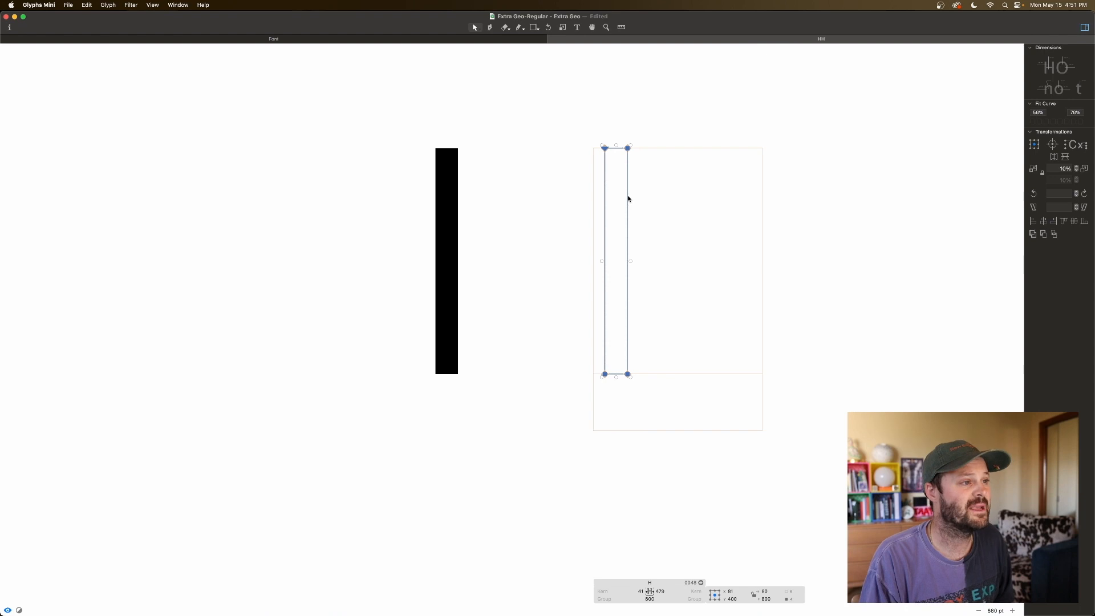
Try to reposition the stem freehand inside the glyph frame, and undo the move
{"action": "left_click_drag", "start_coordinate": [642, 136], "coordinate": [685, 357]}
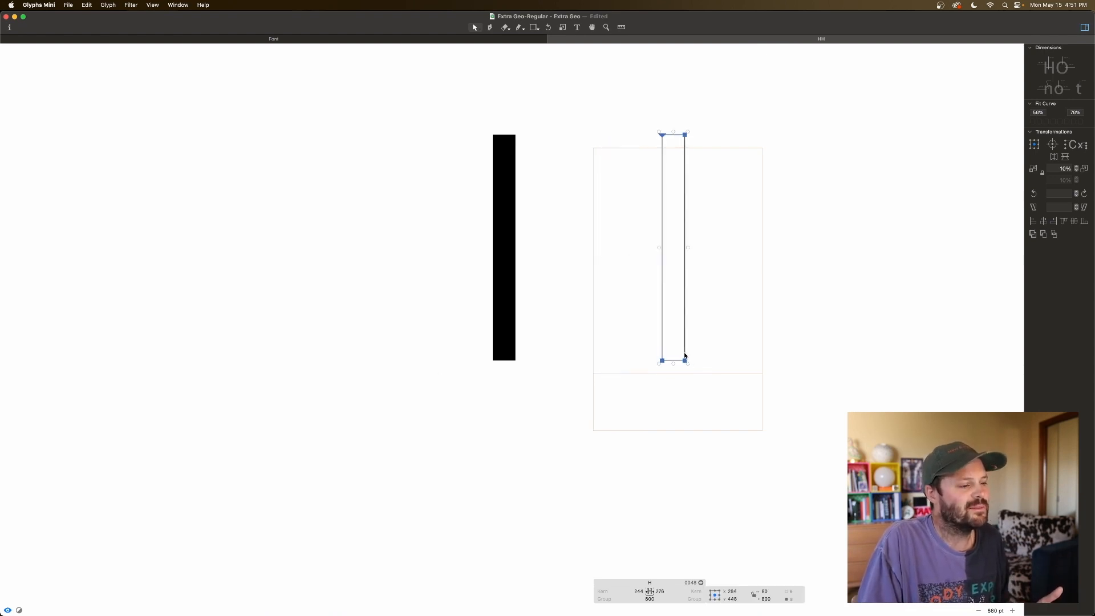
{"action": "key", "text": "super+z"}
{"action": "left_click", "coordinate": [717, 338]}
Select the pasted stem and nudge it horizontally to the right to X 431 as the H's right stem
{"action": "double_click", "coordinate": [627, 304]}
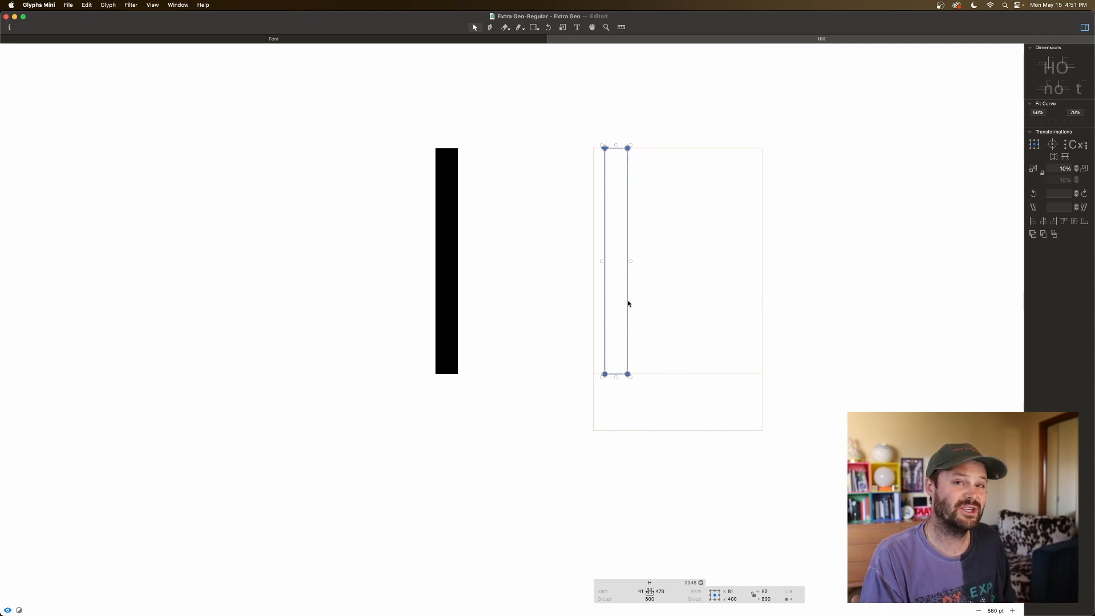
{"action": "key", "text": "shift+Right"}
{"action": "key", "text": "shift+Right"}
{"action": "key", "text": "shift+Right"}
{"action": "key", "text": "shift+Right"}
{"action": "key", "text": "shift+Right"}
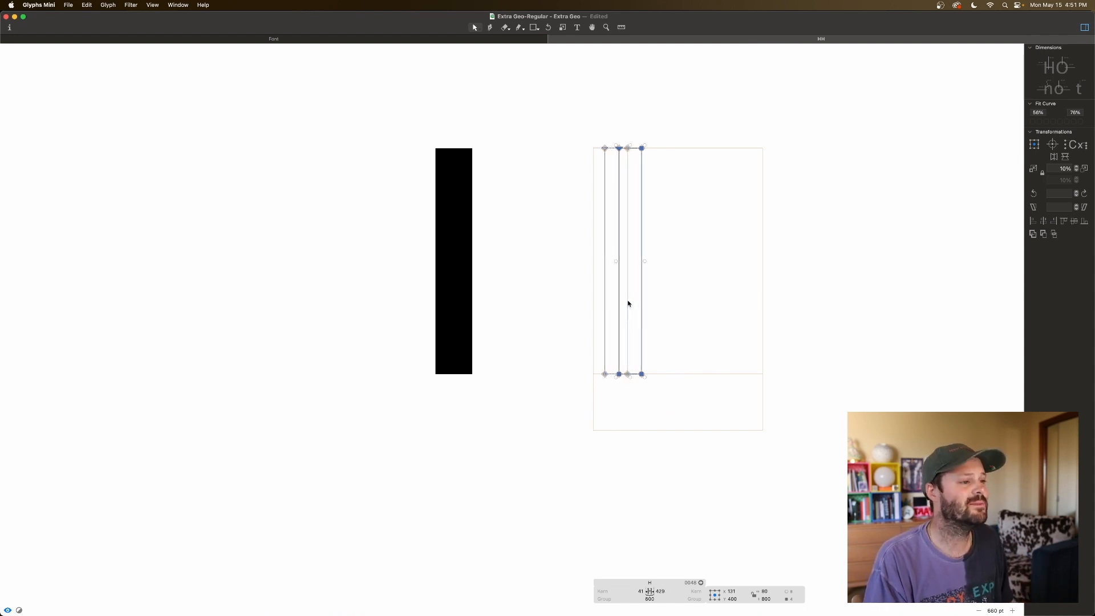
{"action": "key", "text": "shift+Right"}
{"action": "key", "text": "shift+Right"}
{"action": "key", "text": "shift+Right"}
{"action": "key", "text": "shift+Right"}
{"action": "key", "text": "shift+Right"}
{"action": "key", "text": "shift+Right"}
{"action": "key", "text": "shift+Right"}
{"action": "key", "text": "shift+Right"}
{"action": "key", "text": "shift+Right"}
{"action": "key", "text": "shift+Right"}
{"action": "key", "text": "shift+Right"}
{"action": "key", "text": "shift+Right"}
{"action": "key", "text": "shift+Right"}
{"action": "key", "text": "shift+Right"}
{"action": "key", "text": "shift+Right"}
{"action": "key", "text": "shift+Right"}
{"action": "key", "text": "shift+Right"}
{"action": "key", "text": "shift+Right"}
{"action": "key", "text": "shift+Right"}
{"action": "key", "text": "shift+Right"}
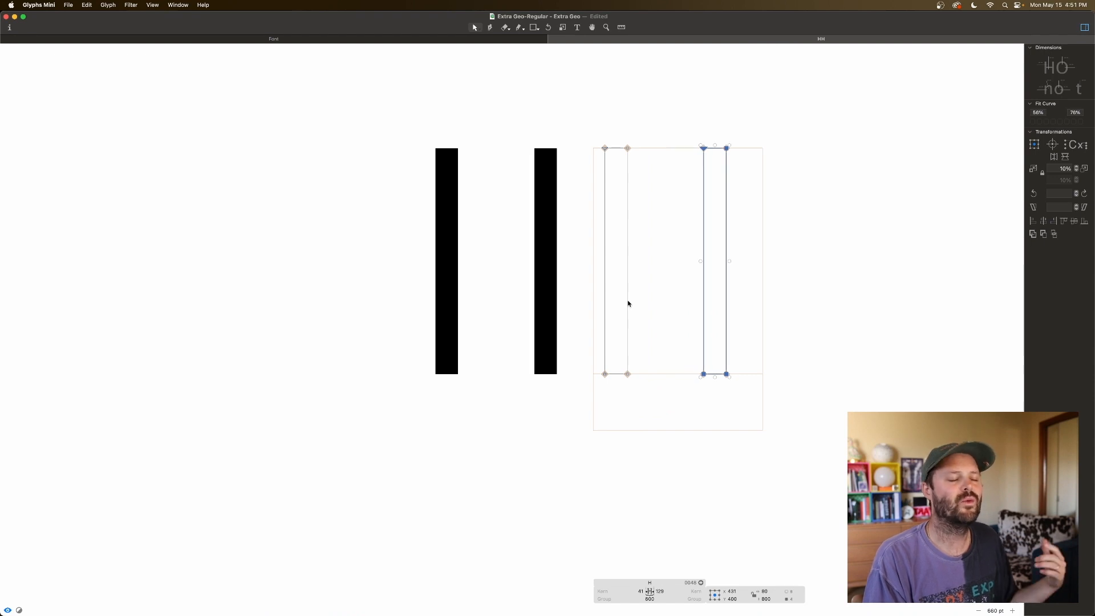
Check the overall width across both stems' bottom nodes, and nudge the right stem further right to X 661
{"action": "left_click_drag", "start_coordinate": [752, 358], "coordinate": [576, 399]}
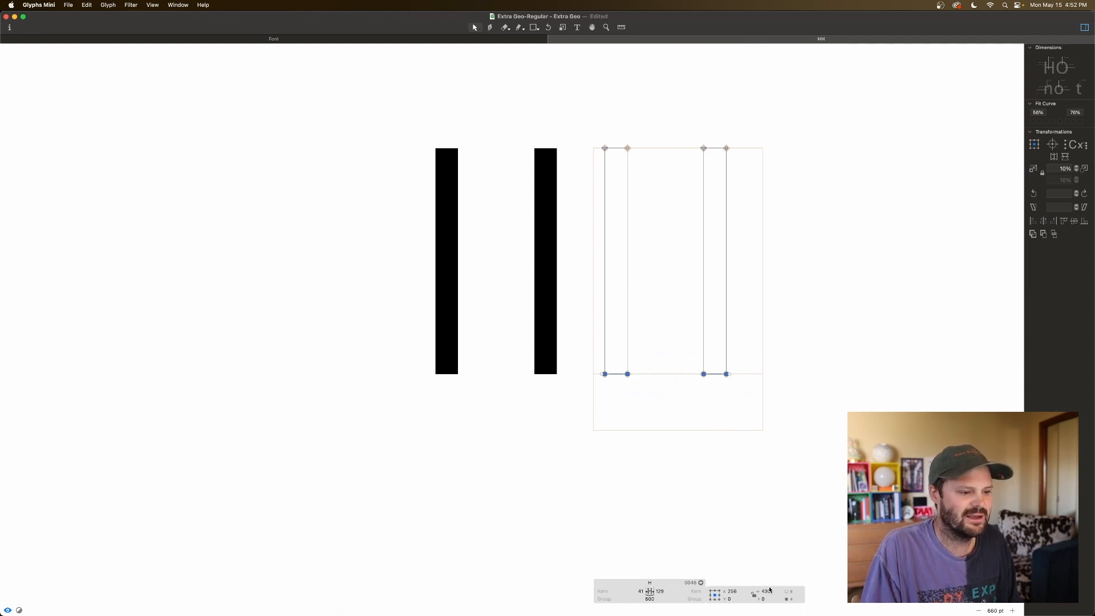
{"action": "left_click_drag", "start_coordinate": [761, 124], "coordinate": [688, 391]}
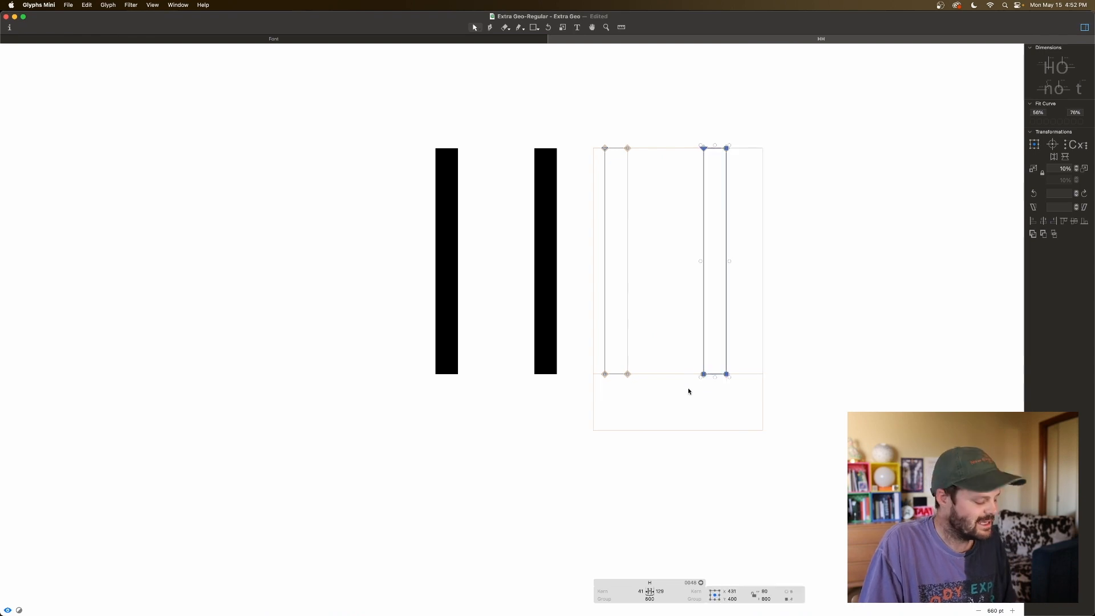
{"action": "key", "text": "super+Right"}
{"action": "key", "text": "super+Right"}
{"action": "key", "text": "shift+Right"}
{"action": "key", "text": "shift+Right"}
{"action": "key", "text": "shift+Right"}
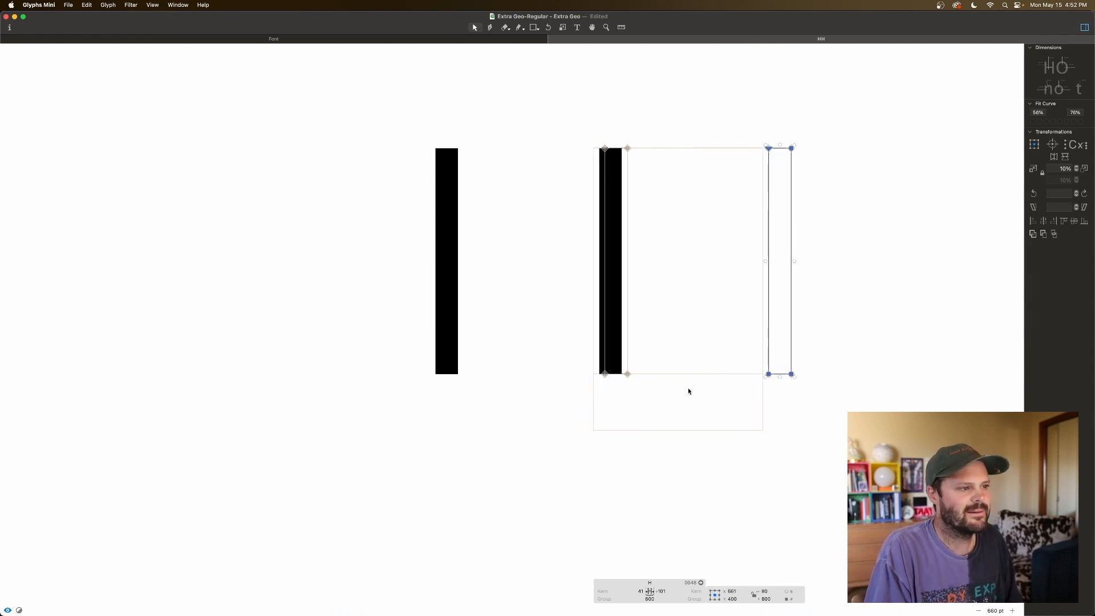
Preview the glyph and select the bottom nodes of both stems to check the H's overall width
{"action": "left_click", "coordinate": [659, 405]}
{"action": "key", "text": "space"}
{"action": "left_click_drag", "start_coordinate": [837, 354], "coordinate": [563, 405]}
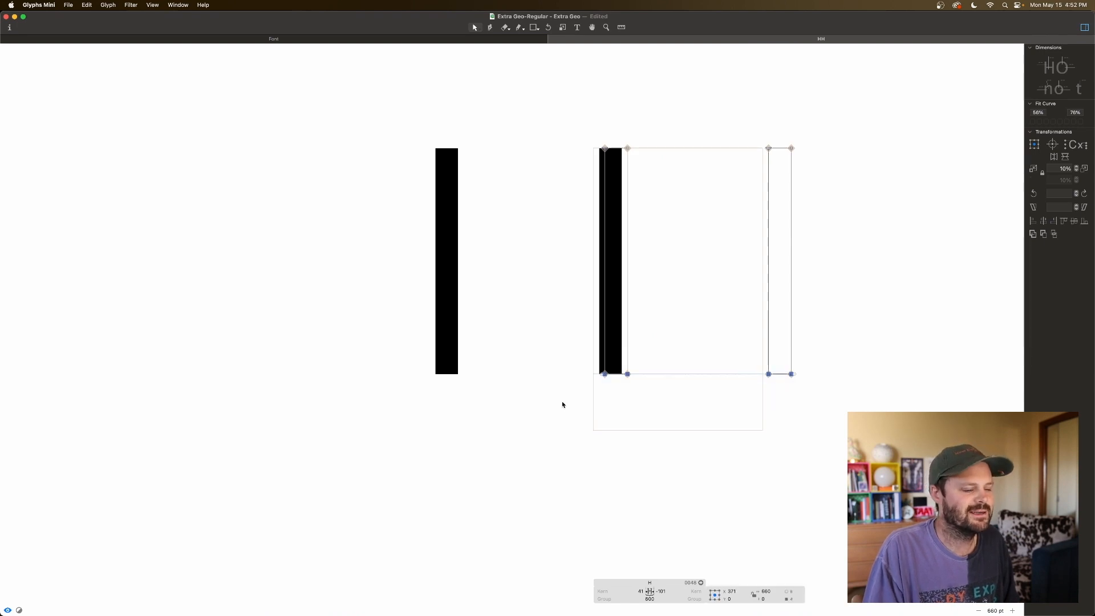
{"action": "left_click", "coordinate": [665, 386]}
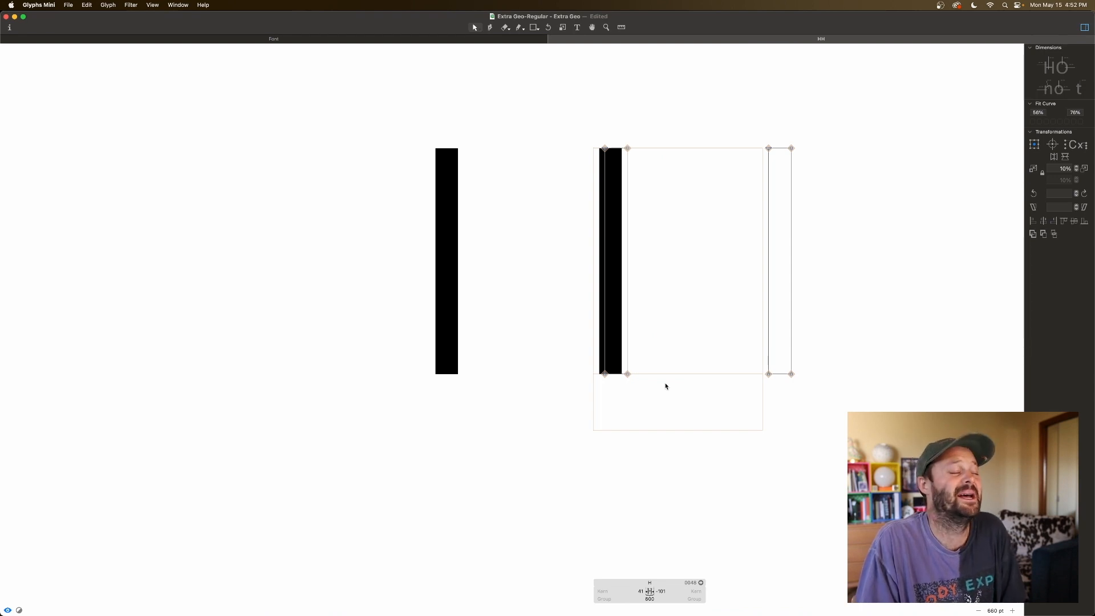
{"action": "key", "text": "space"}
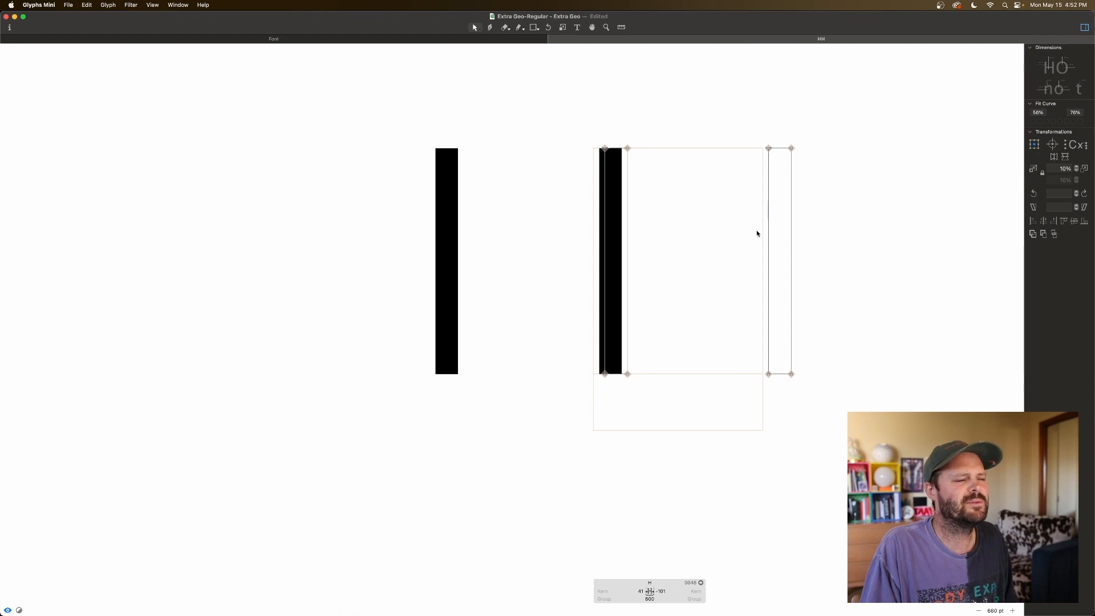
Select the right stem, switch to the first H and back to the second, and examine the glyph's right sidebearing
{"action": "left_click_drag", "start_coordinate": [818, 120], "coordinate": [756, 419]}
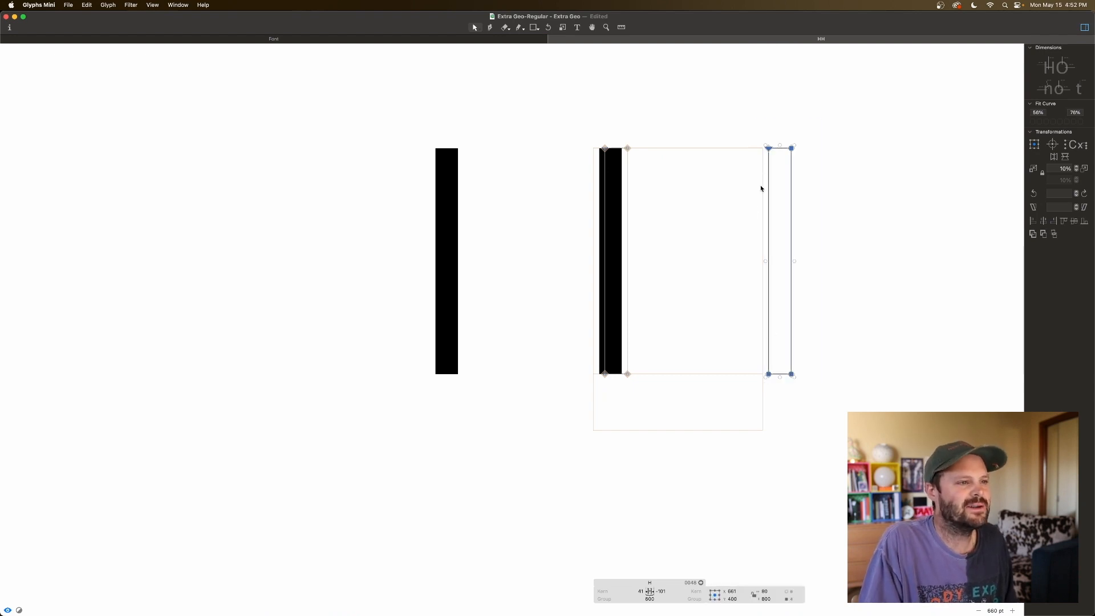
{"action": "double_click", "coordinate": [485, 200]}
{"action": "double_click", "coordinate": [668, 211]}
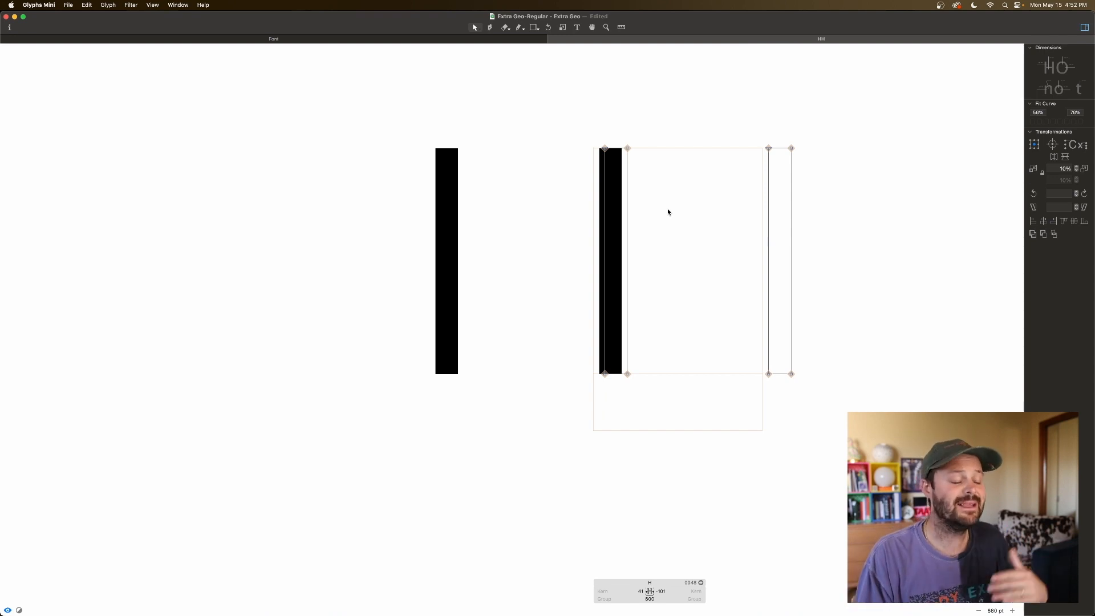
{"action": "scroll", "coordinate": [605, 512], "scroll_direction": "right", "scroll_amount": 3}
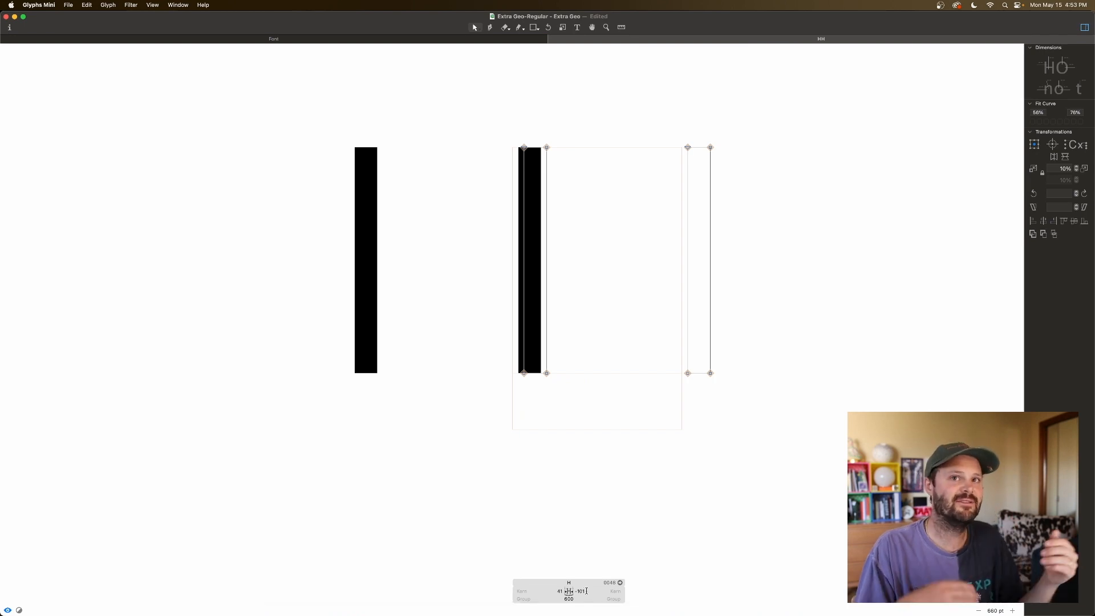
Set the H's left and right sidebearings to 100 each
{"action": "left_click", "coordinate": [559, 590]}
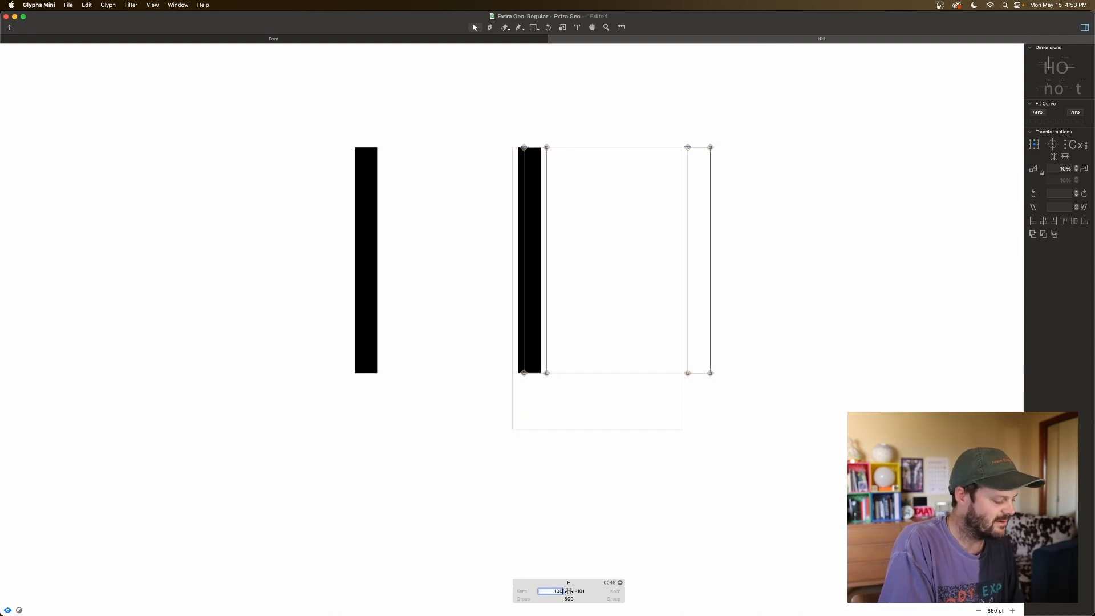
{"action": "key", "text": "Tab"}
{"action": "type", "text": "100"}
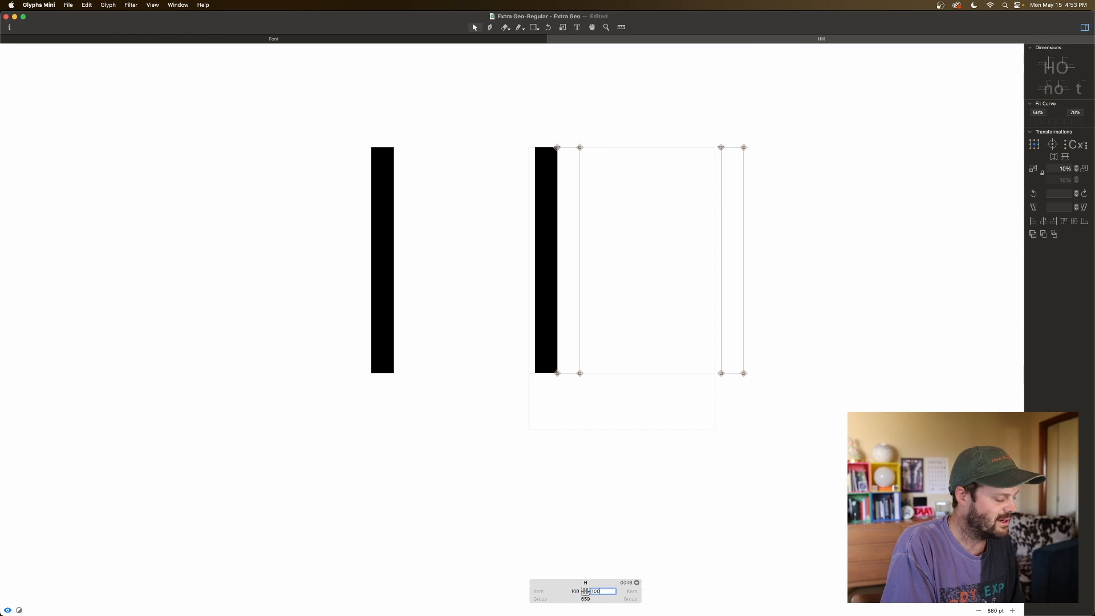
{"action": "key", "text": "Tab"}
{"action": "left_click", "coordinate": [663, 481]}
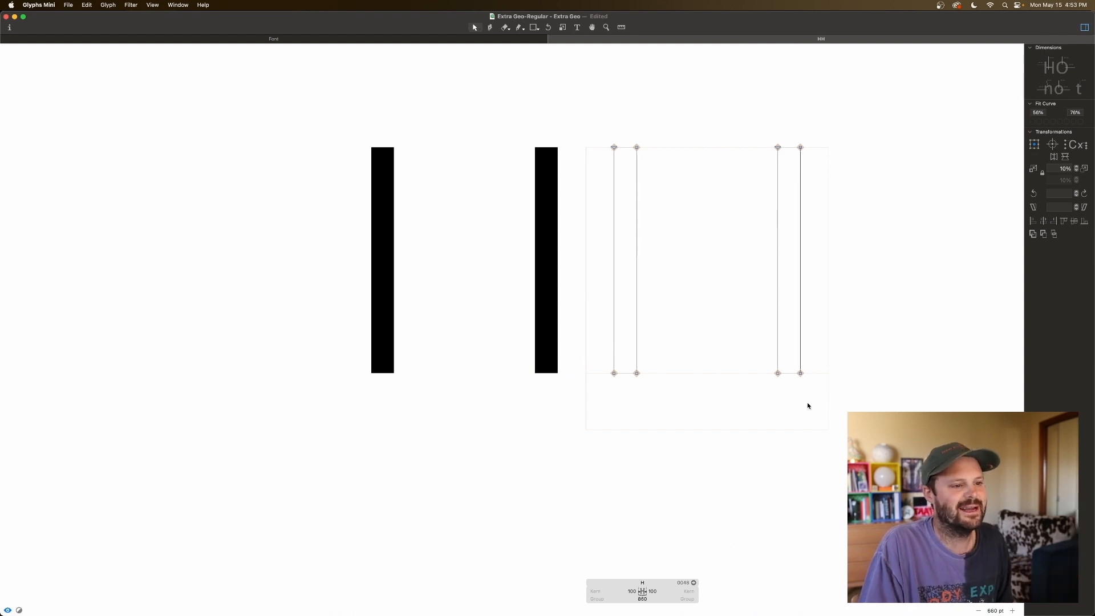
Switch between the two H glyphs and examine the spacing inside and between them
{"action": "double_click", "coordinate": [521, 335]}
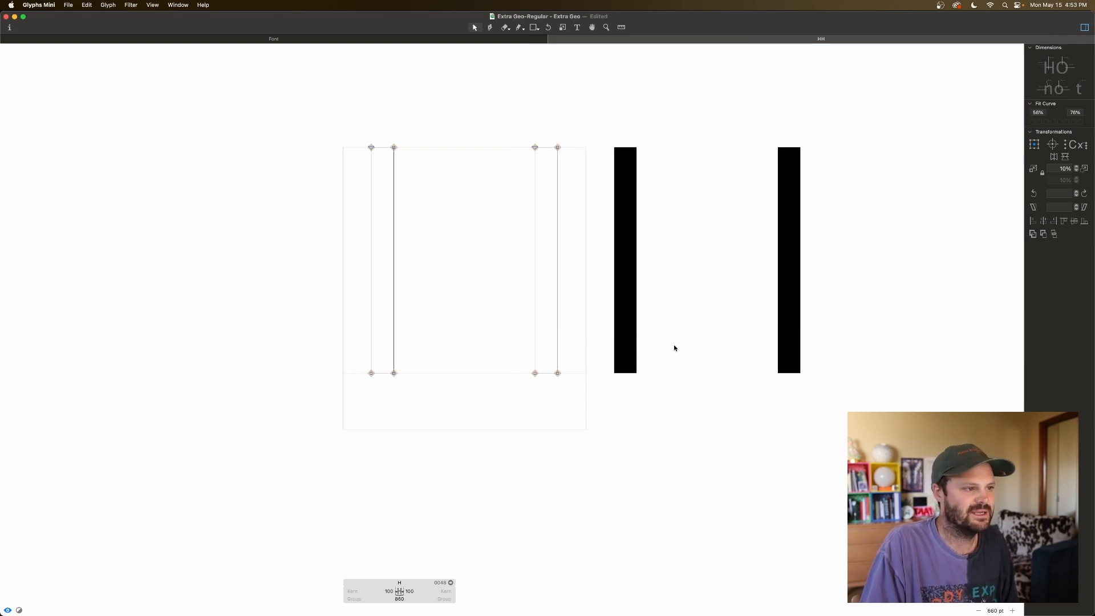
{"action": "left_click_drag", "start_coordinate": [521, 357], "coordinate": [528, 334]}
{"action": "key", "text": "super+z"}
{"action": "left_click", "coordinate": [721, 345]}
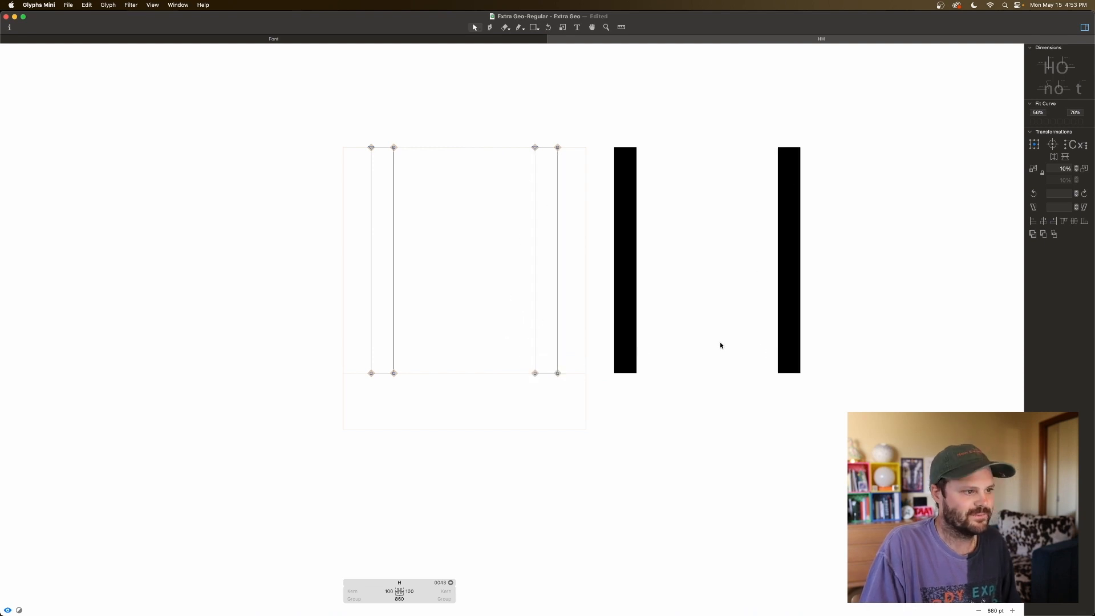
{"action": "double_click", "coordinate": [720, 345]}
{"action": "left_click_drag", "start_coordinate": [821, 349], "coordinate": [824, 376]}
{"action": "key", "text": "super+z"}
{"action": "left_click", "coordinate": [750, 354]}
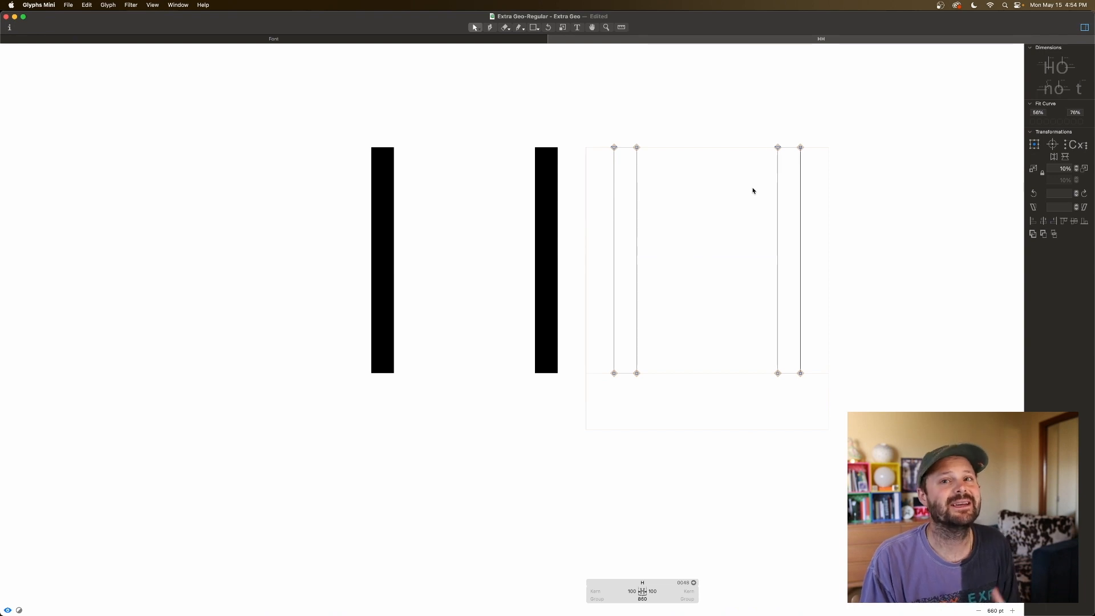
Draw a rectangle about 563 wide and 74 tall between the two stems, overlapping both, as the H's crossbar
{"action": "left_click", "coordinate": [536, 30]}
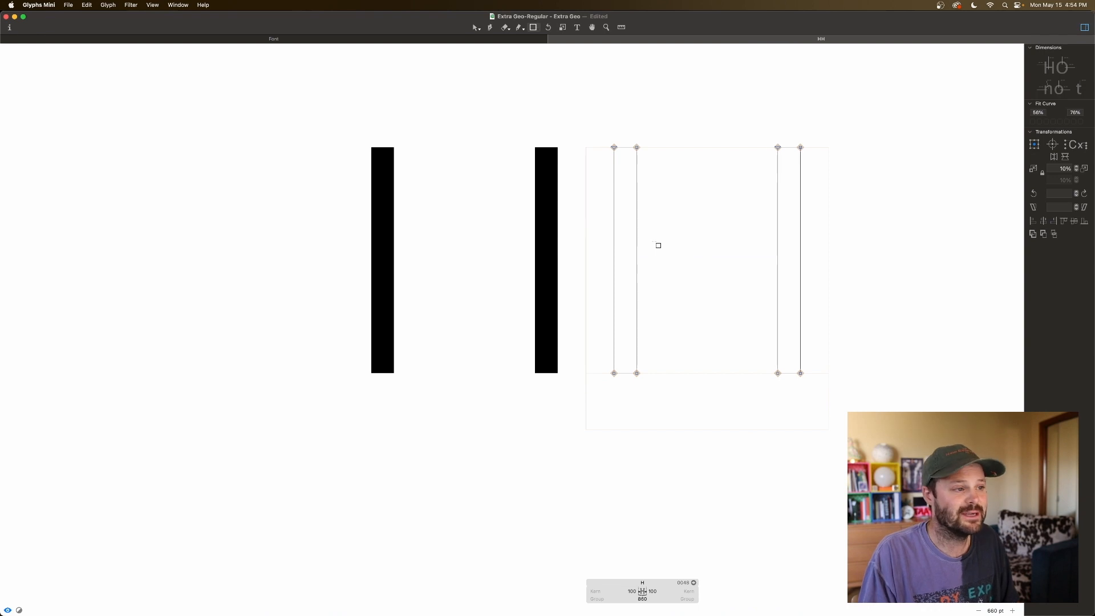
{"action": "key", "text": "shift+f"}
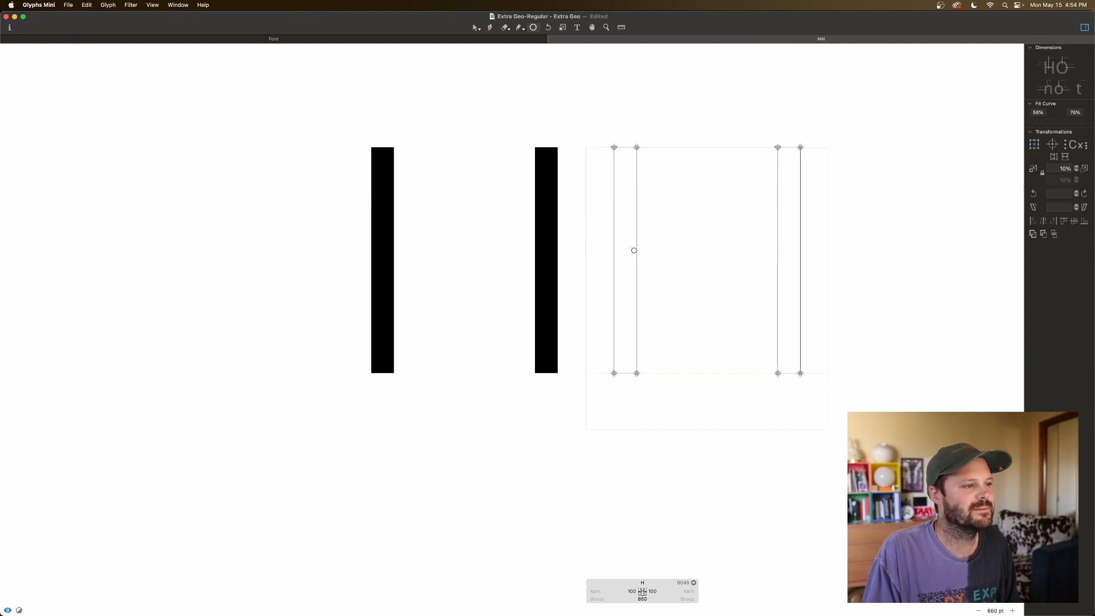
{"action": "key", "text": "shift+f"}
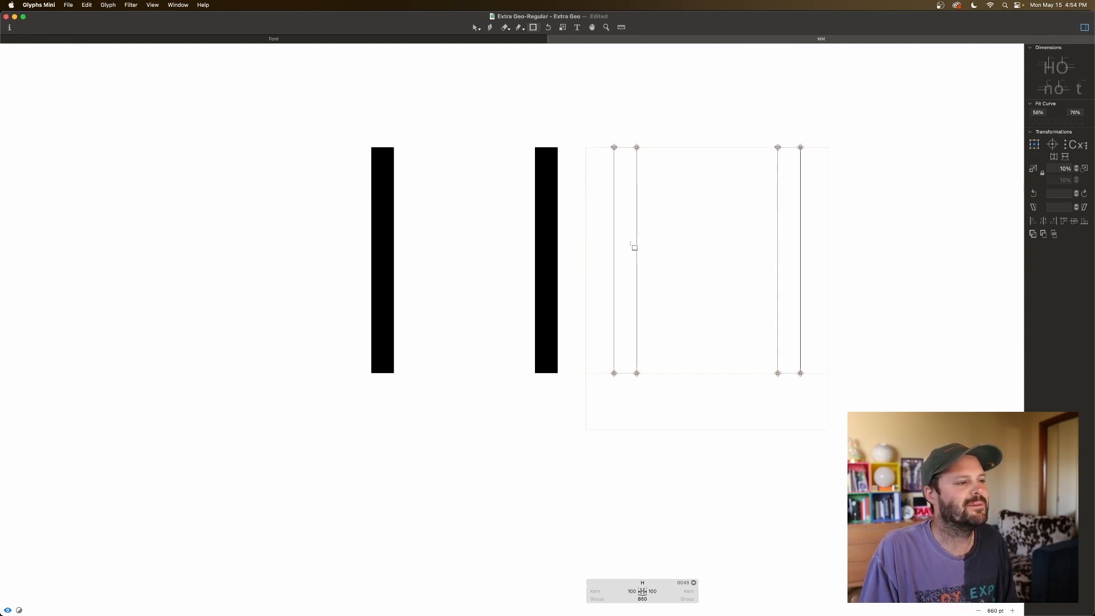
{"action": "mouse_move", "coordinate": [630, 241]}
{"action": "left_mouse_down"}
{"action": "mouse_move", "coordinate": [808, 264]}
{"action": "mouse_move", "coordinate": [792, 265]}
{"action": "left_mouse_up"}
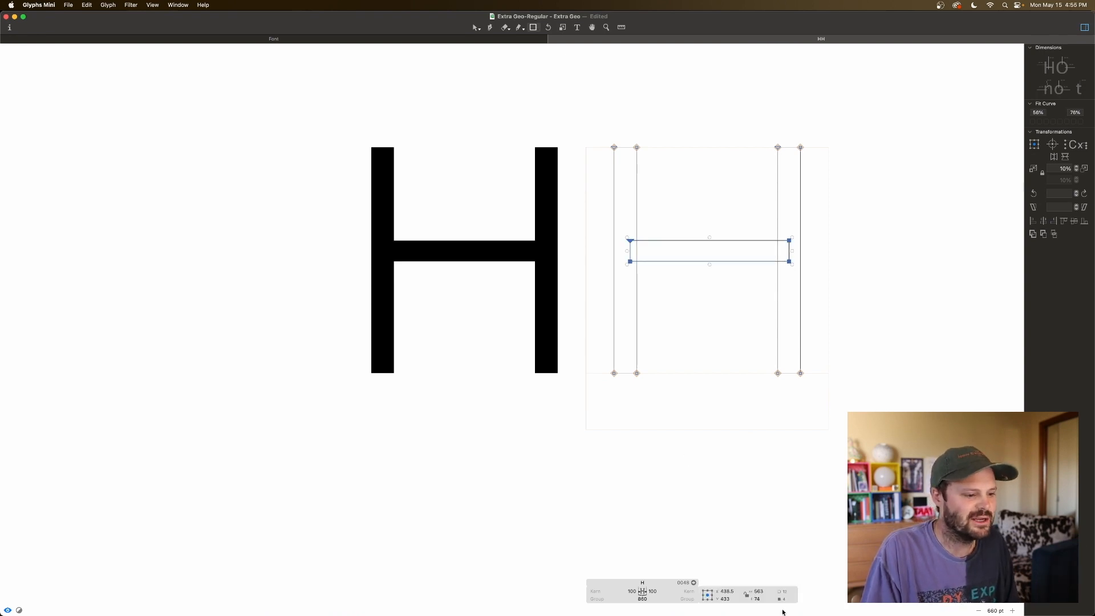
Set the crossbar's height to 72 and deselect it
{"action": "double_click", "coordinate": [761, 600]}
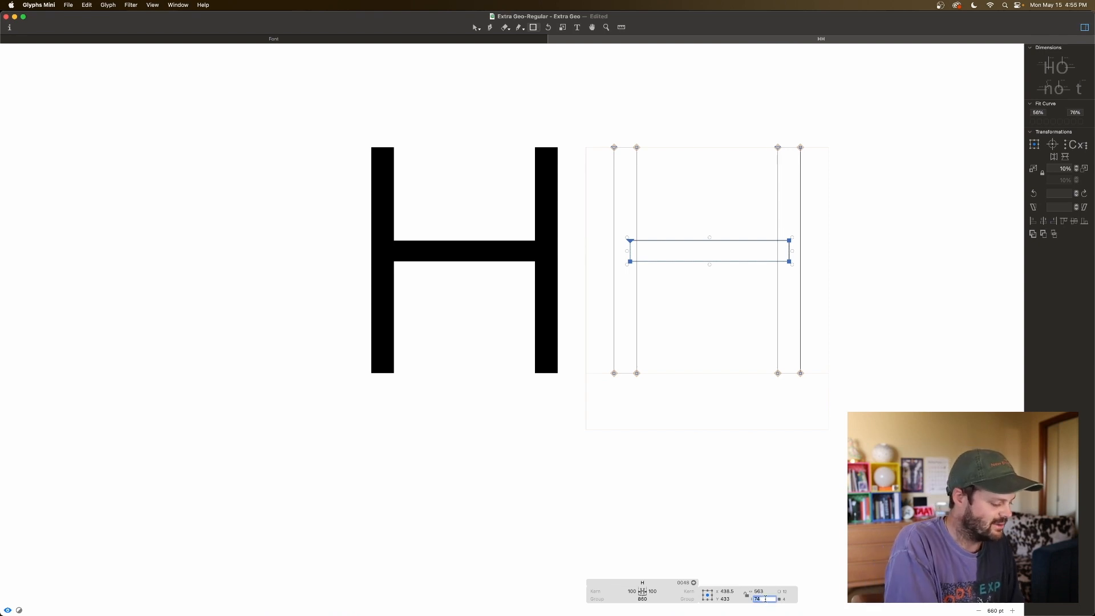
{"action": "type", "text": "72"}
{"action": "key", "text": "Tab"}
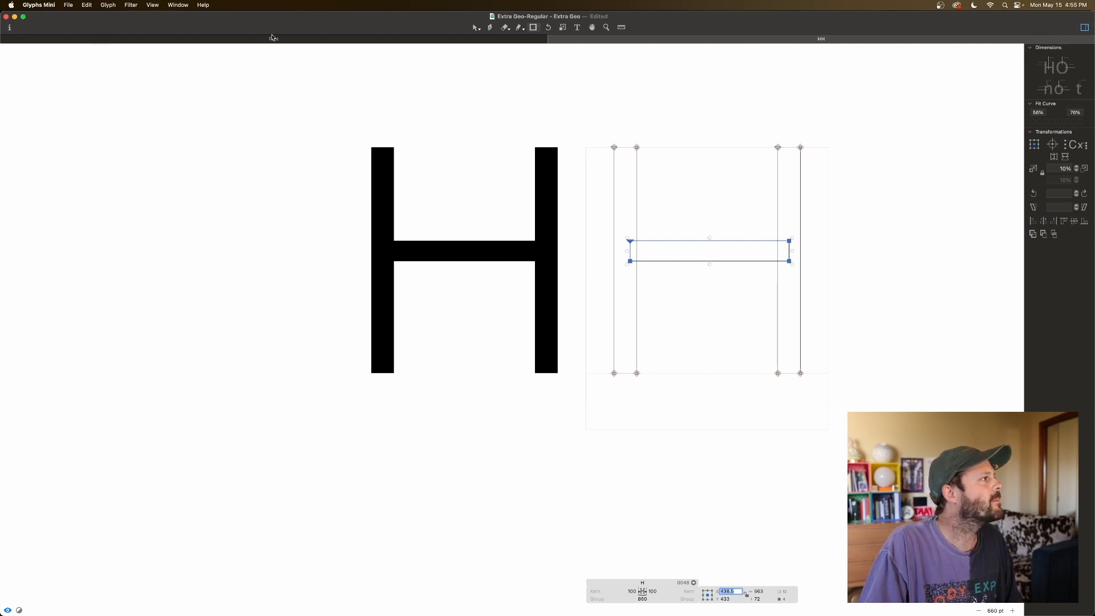
{"action": "left_click", "coordinate": [474, 27]}
{"action": "left_click", "coordinate": [667, 181]}
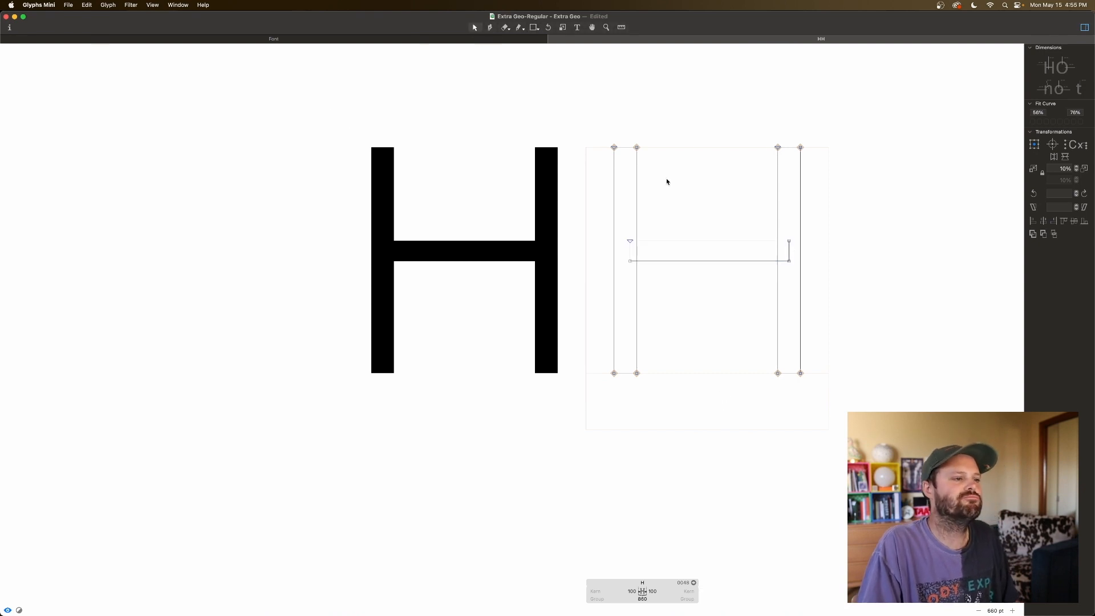
Select the crossbar and nudge it down to Y 426 while previewing the glyph
{"action": "key", "text": "space"}
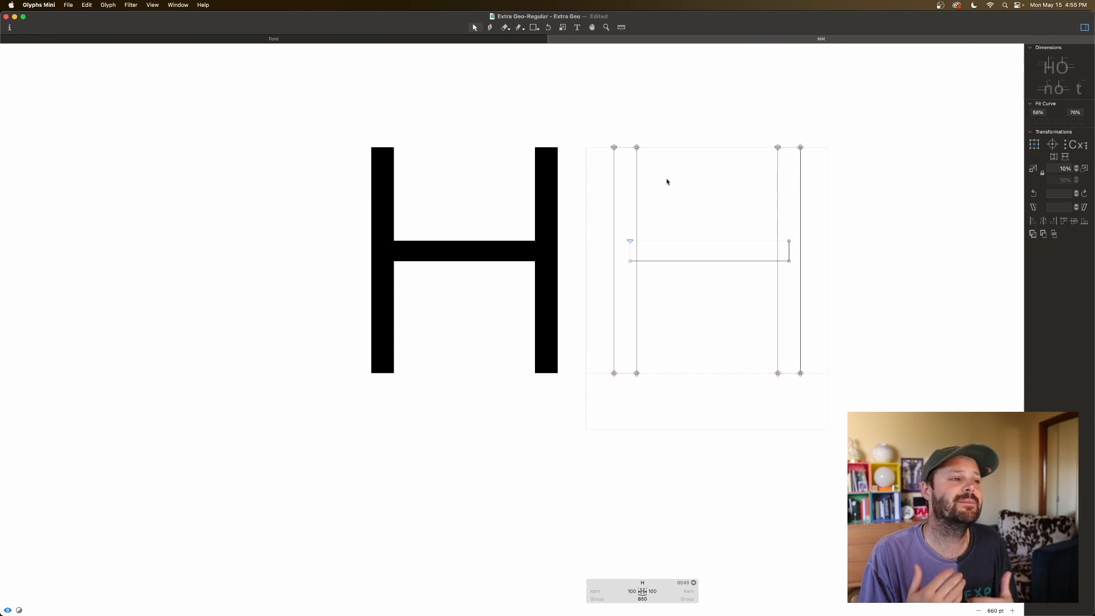
{"action": "left_click_drag", "start_coordinate": [625, 238], "coordinate": [792, 270]}
{"action": "key", "text": "space"}
{"action": "key", "text": "Down"}
{"action": "key", "text": "Down"}
{"action": "key", "text": "Down"}
{"action": "key", "text": "Down"}
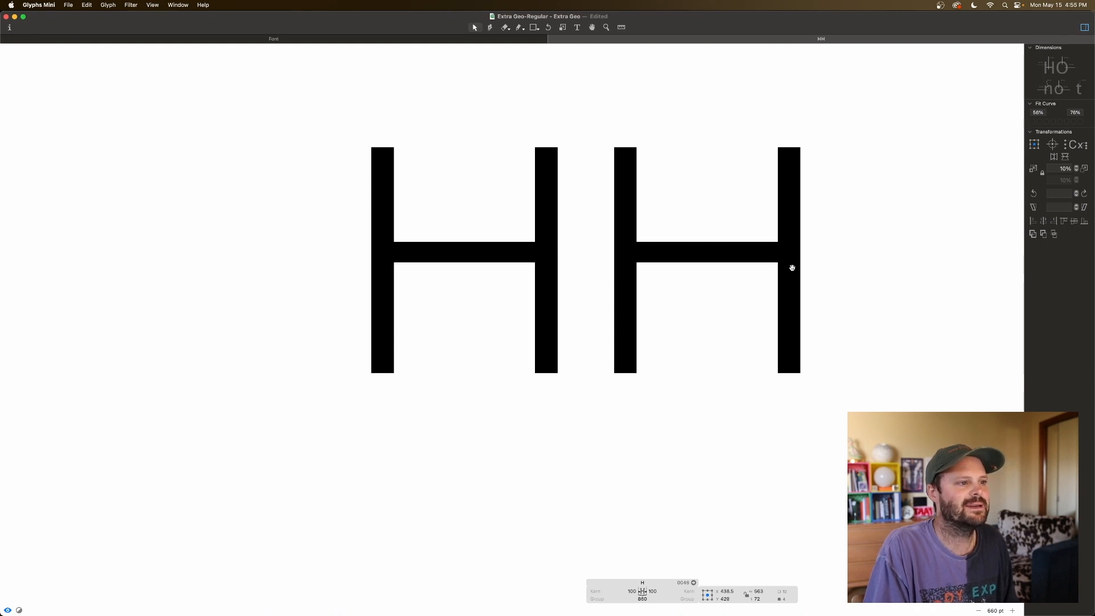
{"action": "key", "text": "Down"}
{"action": "key", "text": "Down"}
{"action": "key", "text": "Down"}
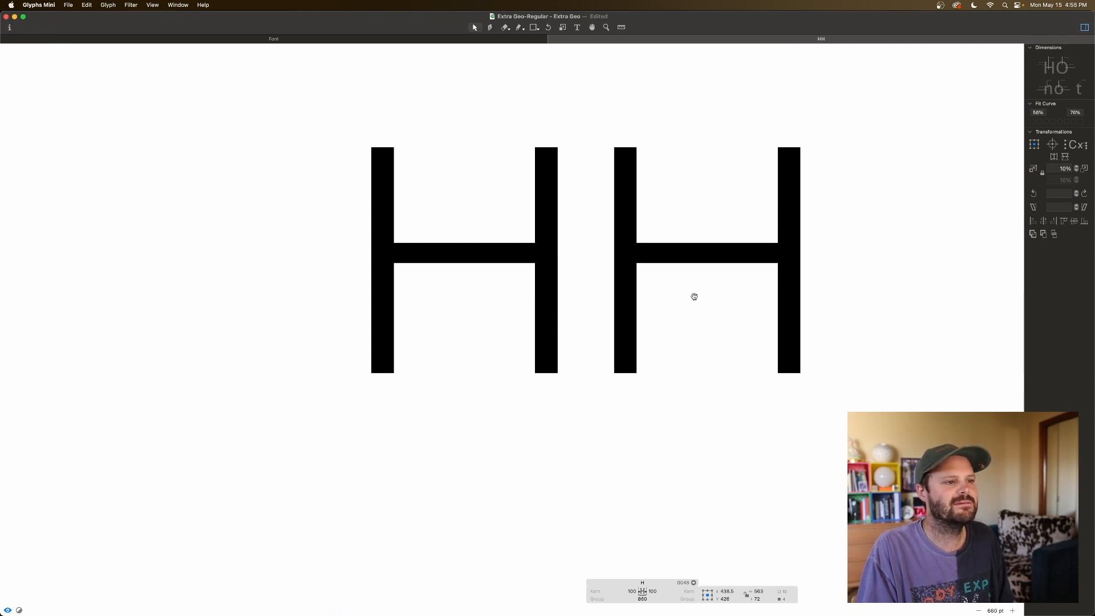
{"action": "left_click", "coordinate": [694, 299]}
{"action": "key", "text": "space"}
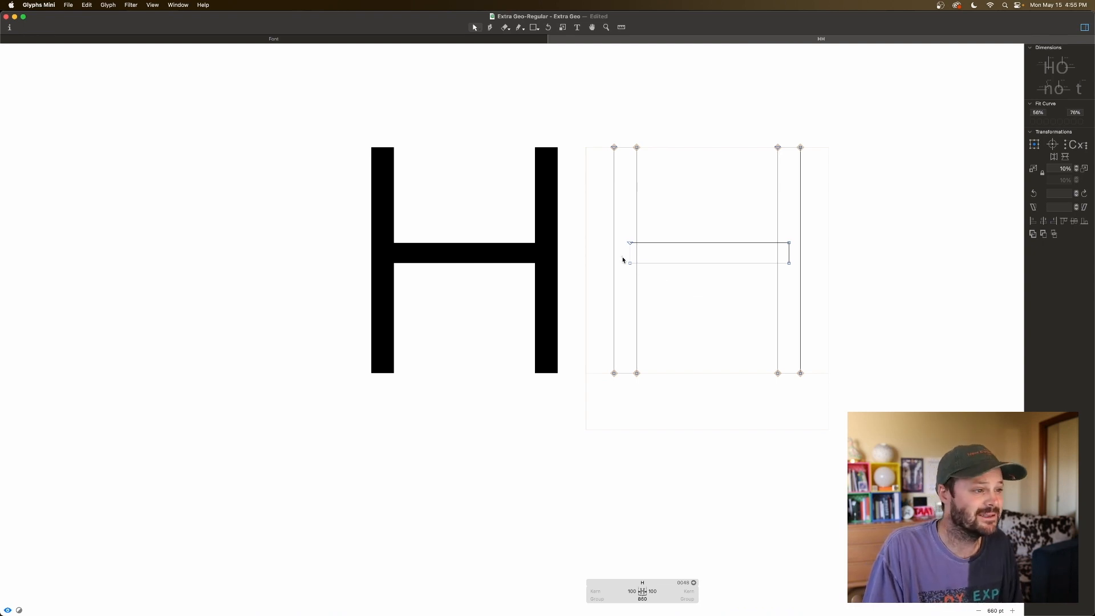
Measure the distances from the crossbar to the left stem's bottom and top, and examine the H's crossbar placement
{"action": "left_click_drag", "start_coordinate": [621, 256], "coordinate": [678, 398]}
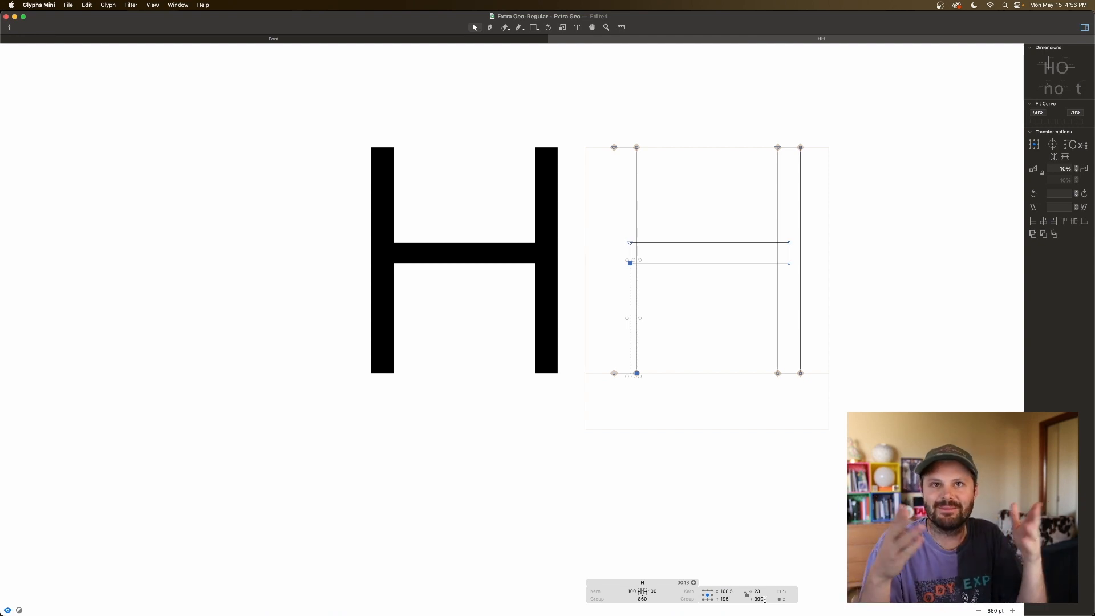
{"action": "left_click_drag", "start_coordinate": [655, 134], "coordinate": [625, 253]}
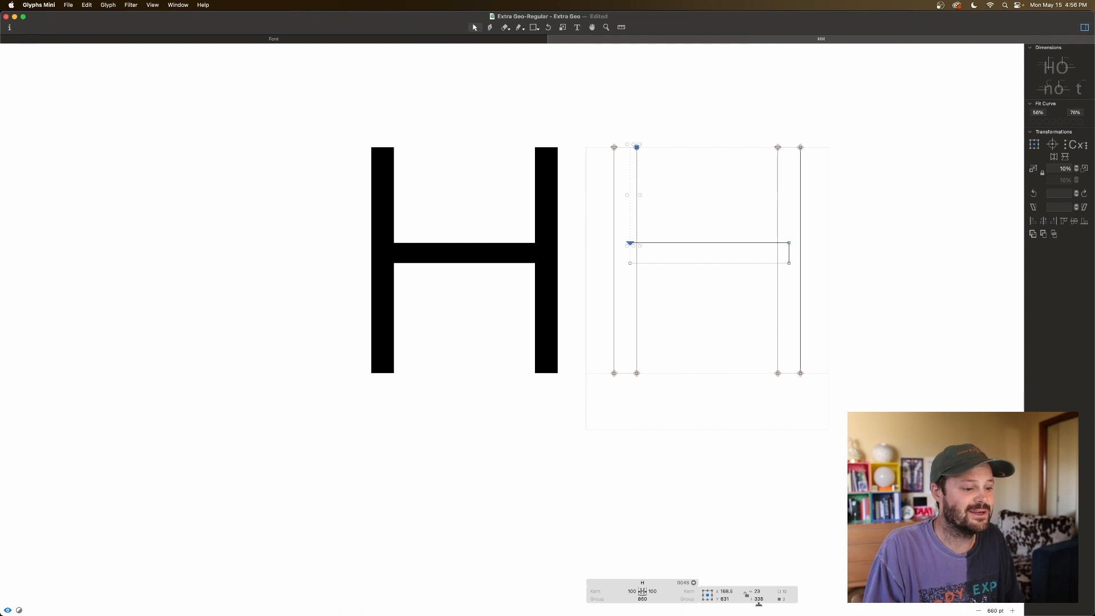
{"action": "left_click_drag", "start_coordinate": [623, 255], "coordinate": [657, 395]}
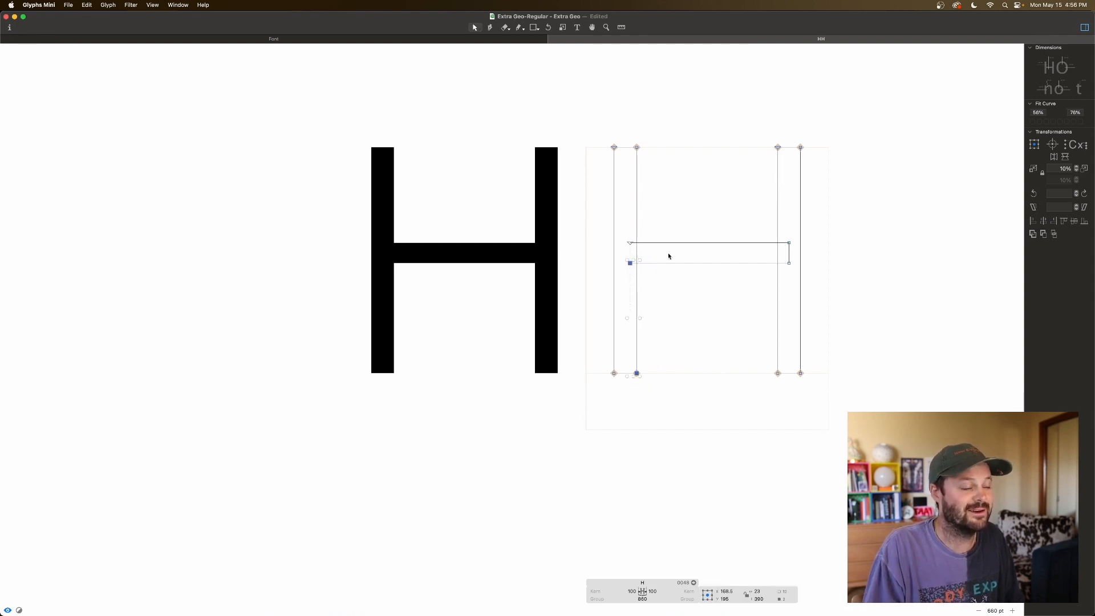
{"action": "left_click", "coordinate": [672, 297]}
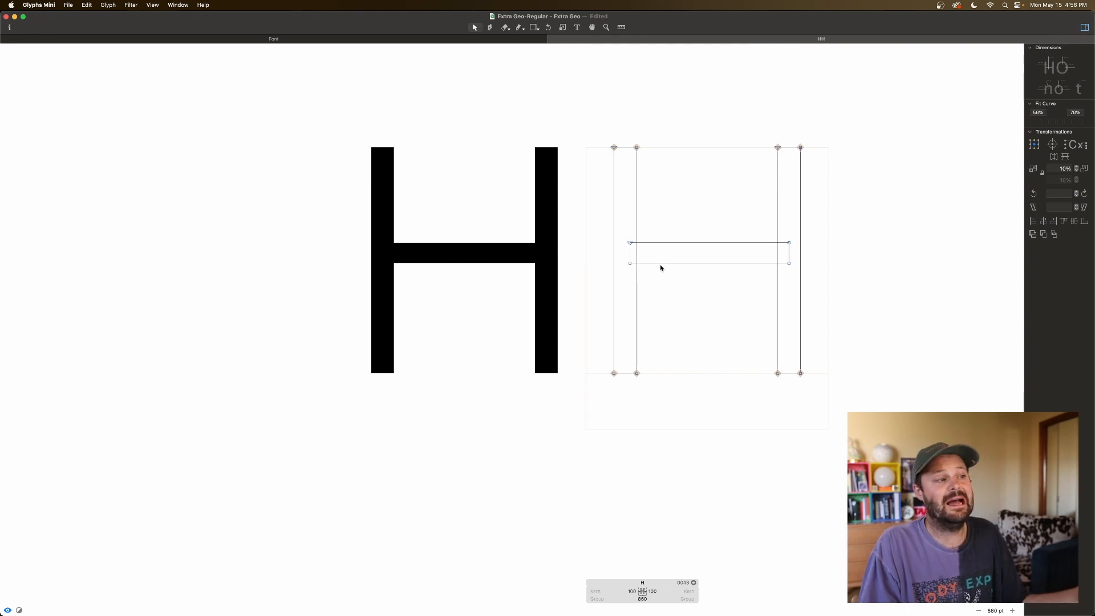
{"action": "double_click", "coordinate": [650, 264]}
{"action": "left_click", "coordinate": [649, 267]}
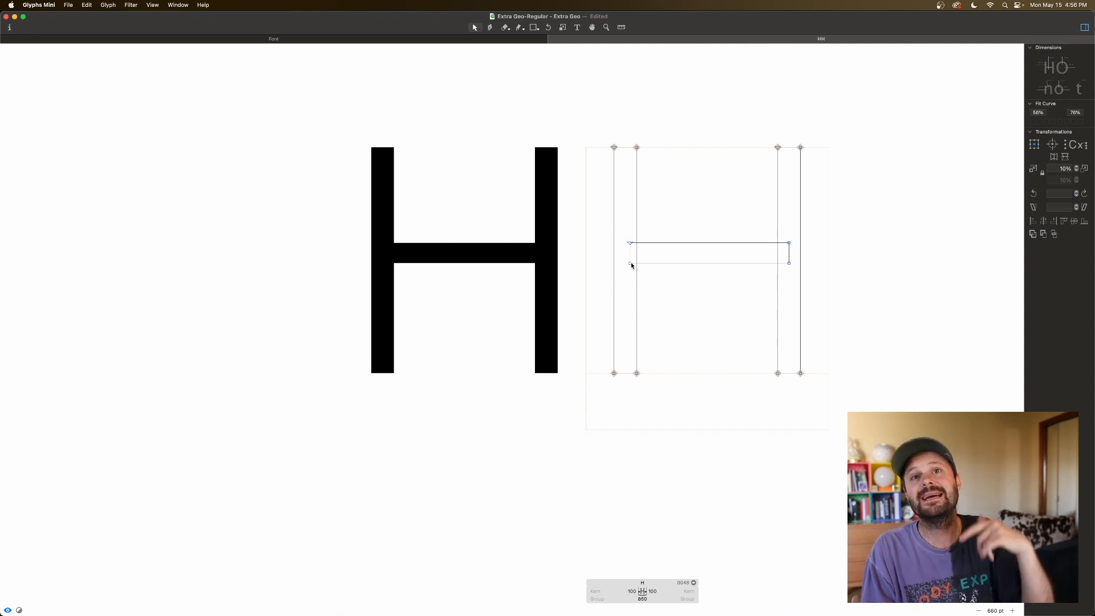
{"action": "key", "text": "space"}
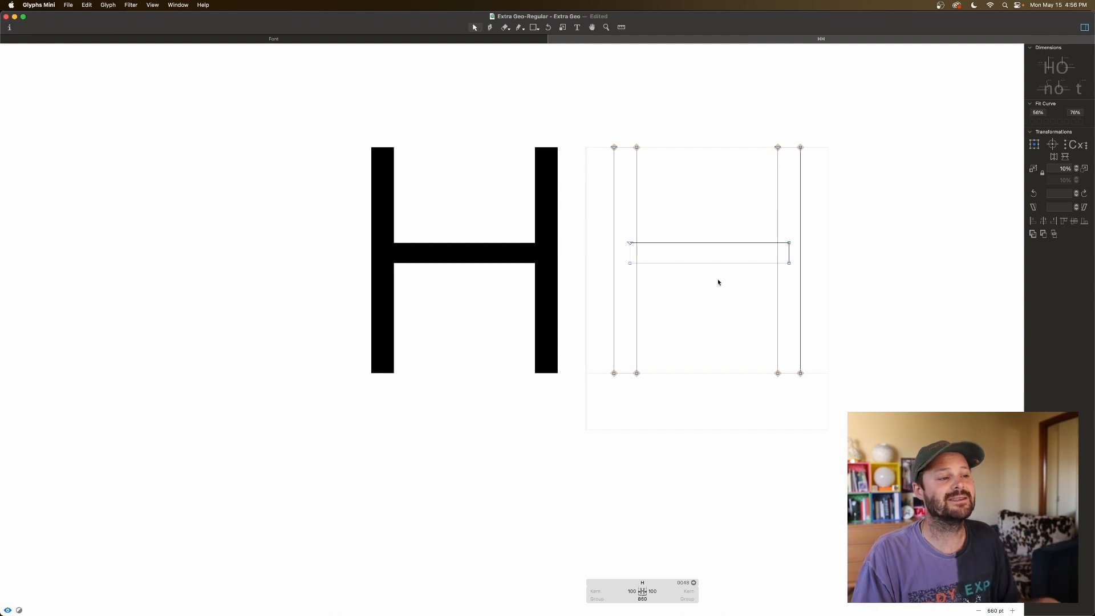
{"action": "key", "text": "space"}
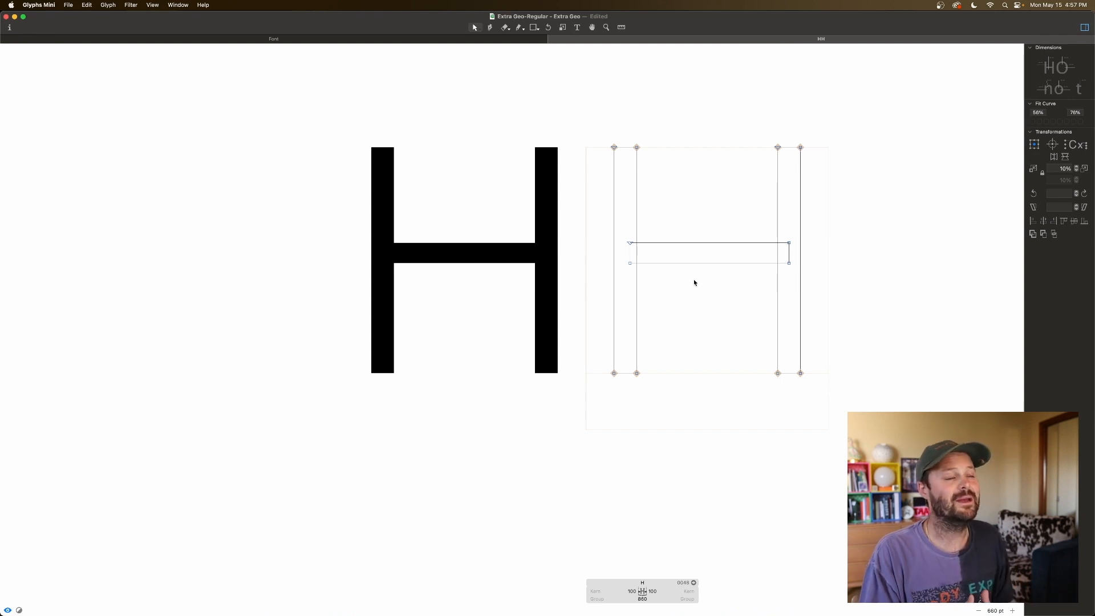
Add the letters EHIFLTil on a new line below HH with the Text tool
{"action": "left_click", "coordinate": [577, 26]}
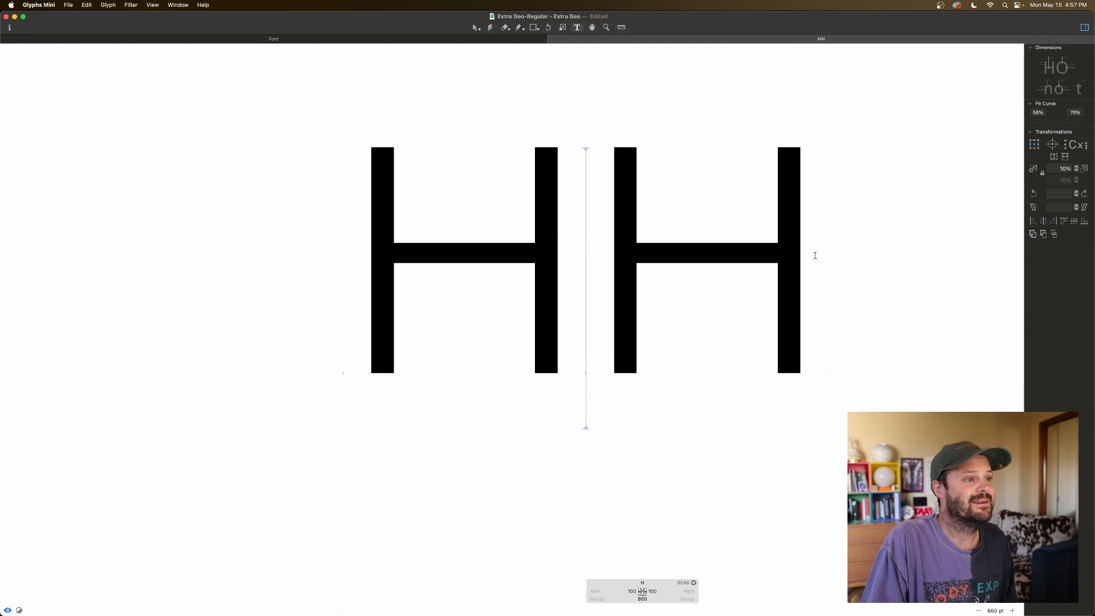
{"action": "key", "text": "BackSpace"}
{"action": "key", "text": "BackSpace"}
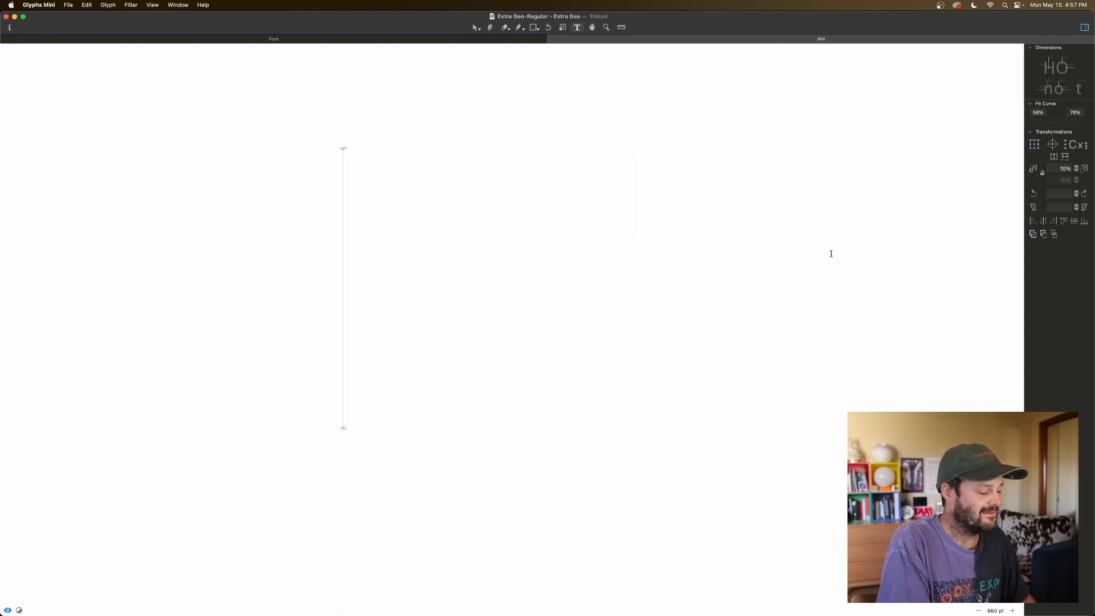
{"action": "type", "text": "E"}
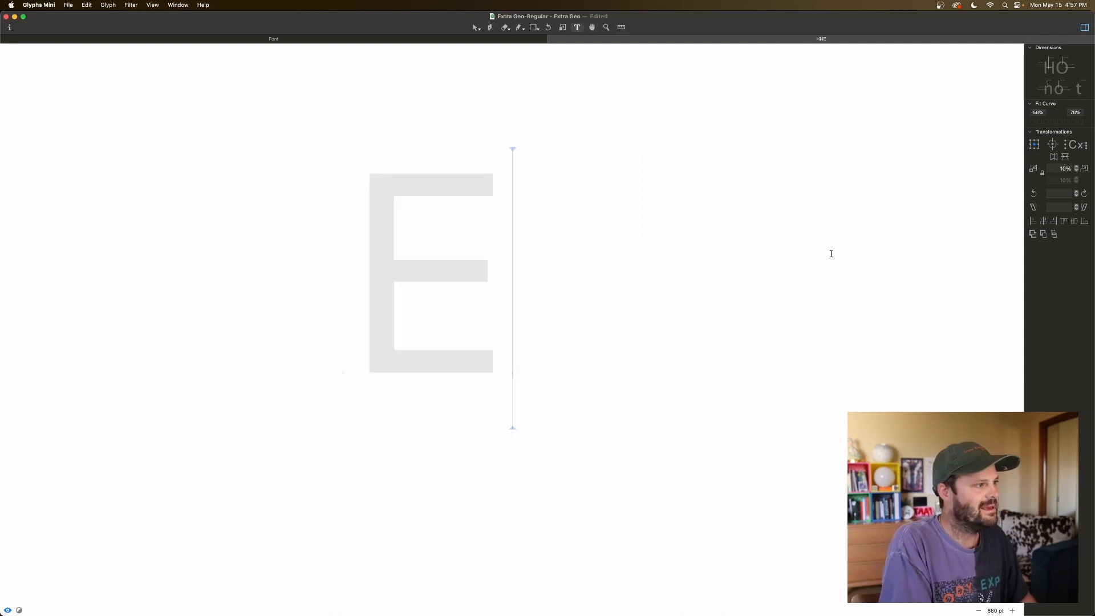
{"action": "type", "text": "HI"}
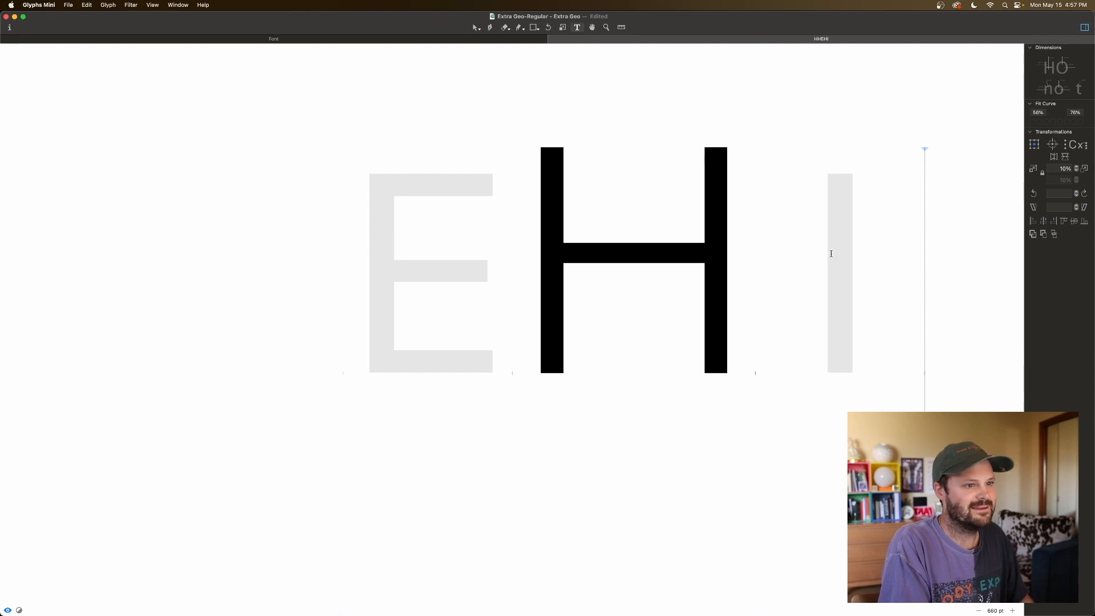
{"action": "type", "text": "FL"}
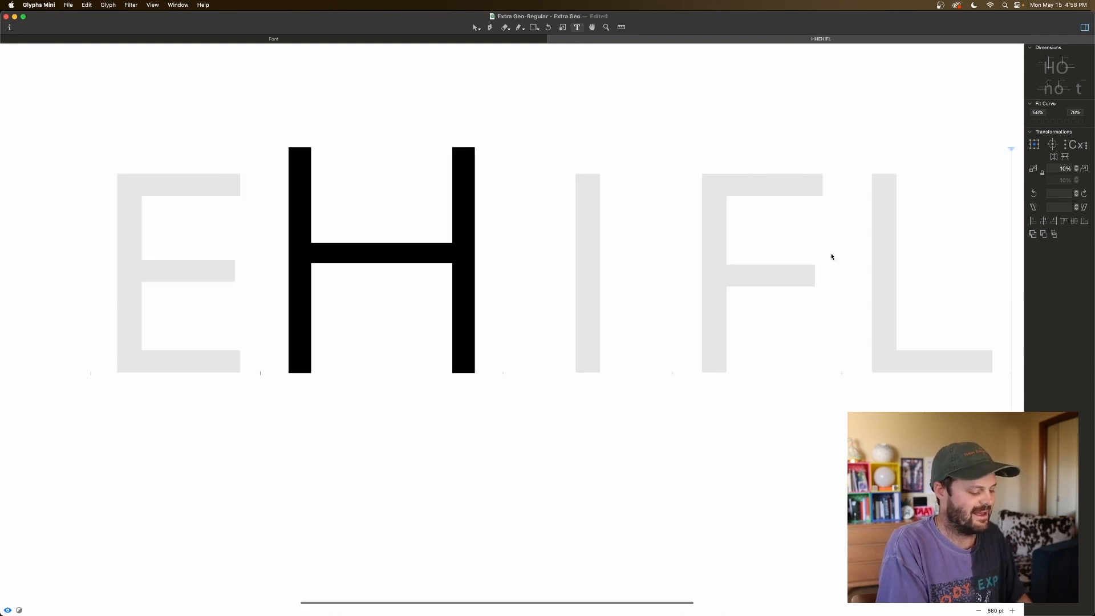
{"action": "type", "text": "Til"}
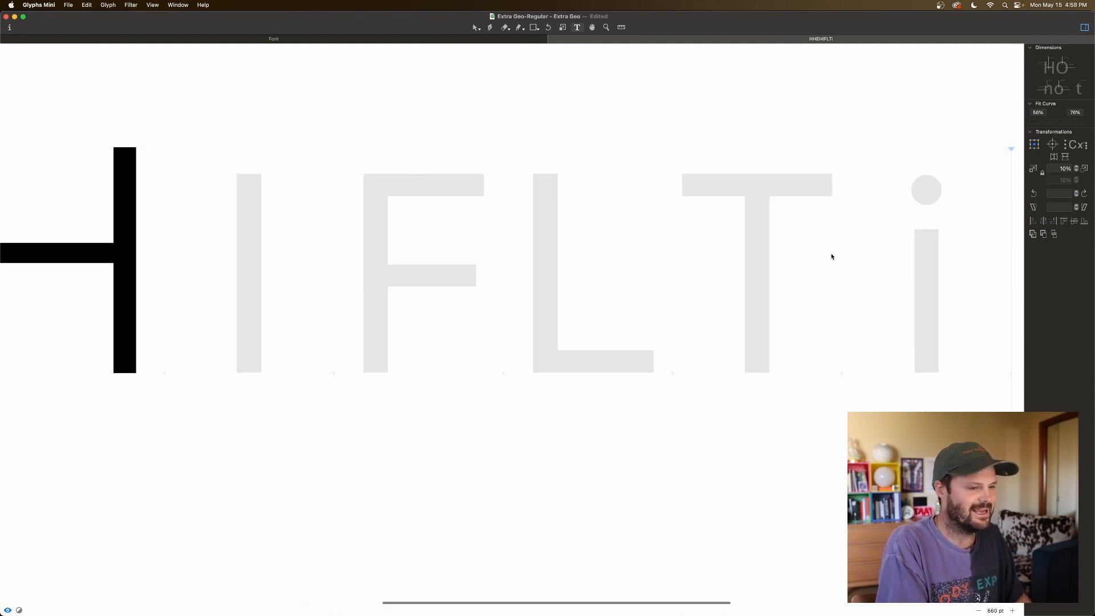
Copy the left stem of the H in the second line and paste it into the empty uppercase I glyph
{"action": "key", "text": "super+minus"}
{"action": "key", "text": "super+minus"}
{"action": "key", "text": "super+minus"}
{"action": "key", "text": "super+minus"}
{"action": "key", "text": "super+minus"}
{"action": "key", "text": "super+minus"}
{"action": "key", "text": "super+minus"}
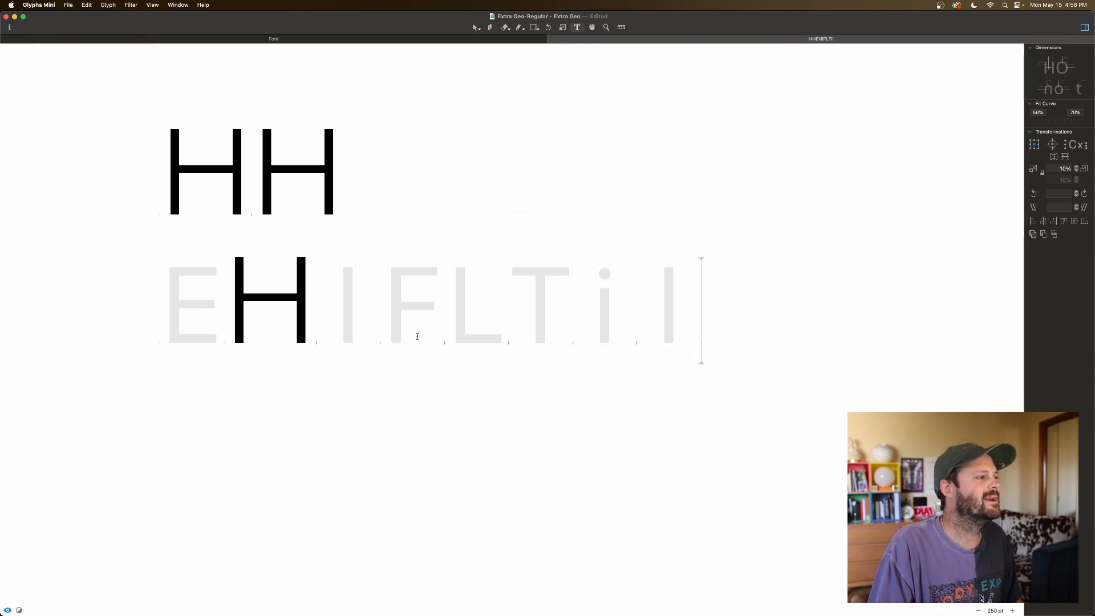
{"action": "scroll", "coordinate": [356, 312], "scroll_direction": "down", "scroll_amount": 1}
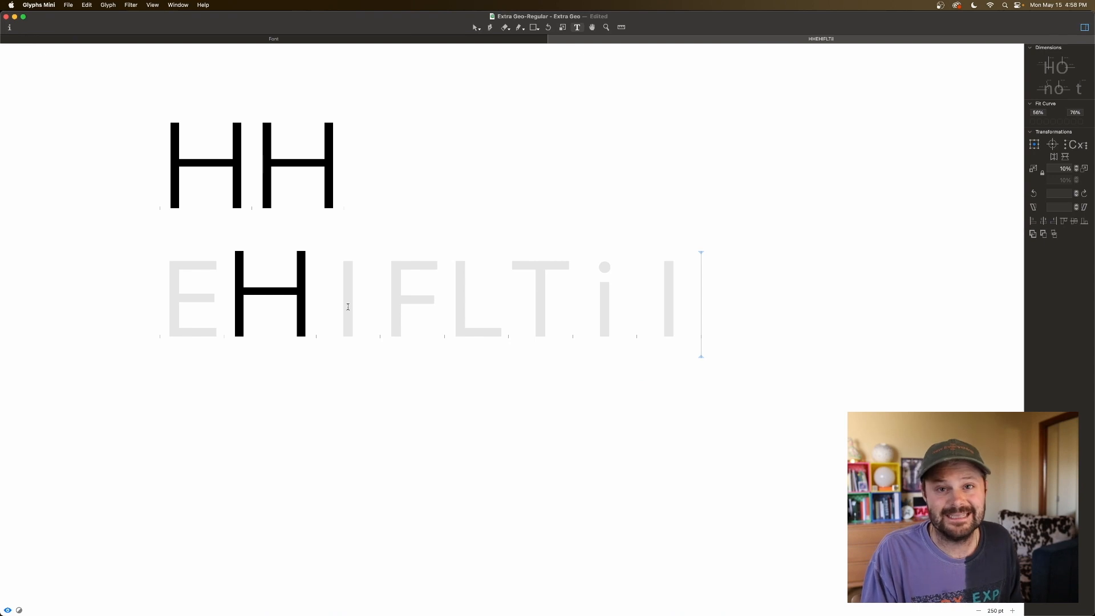
{"action": "double_click", "coordinate": [248, 306]}
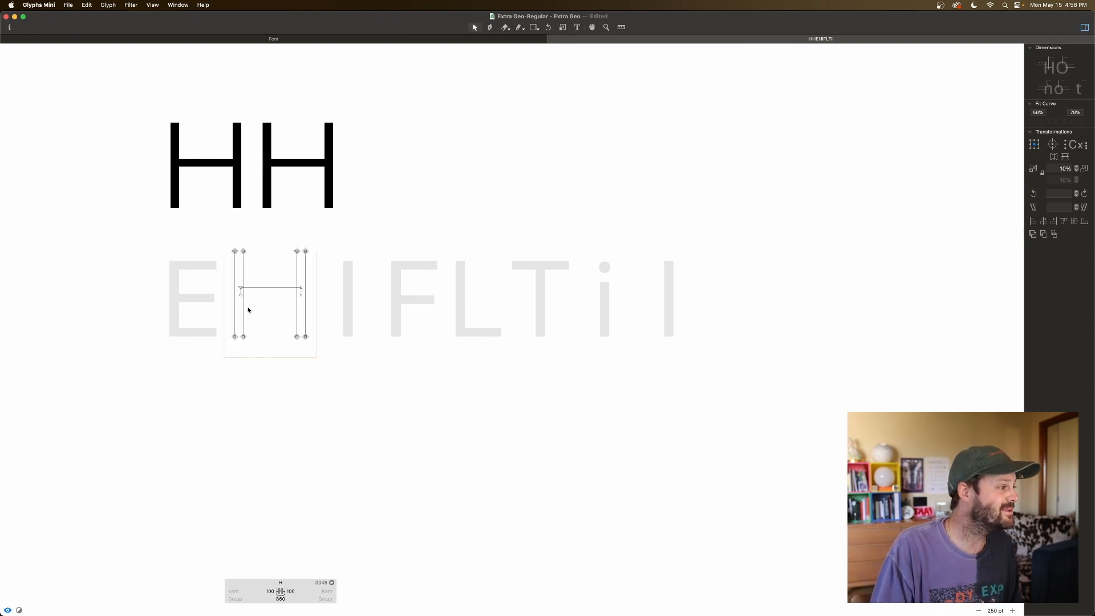
{"action": "left_click", "coordinate": [243, 314]}
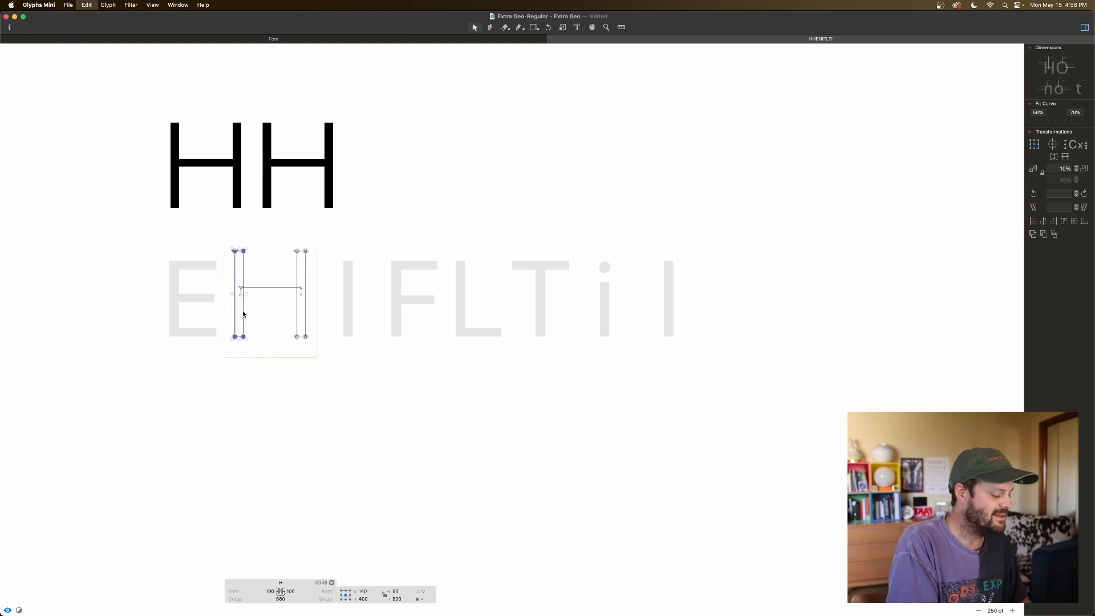
{"action": "left_click", "coordinate": [351, 291]}
{"action": "double_click", "coordinate": [351, 289]}
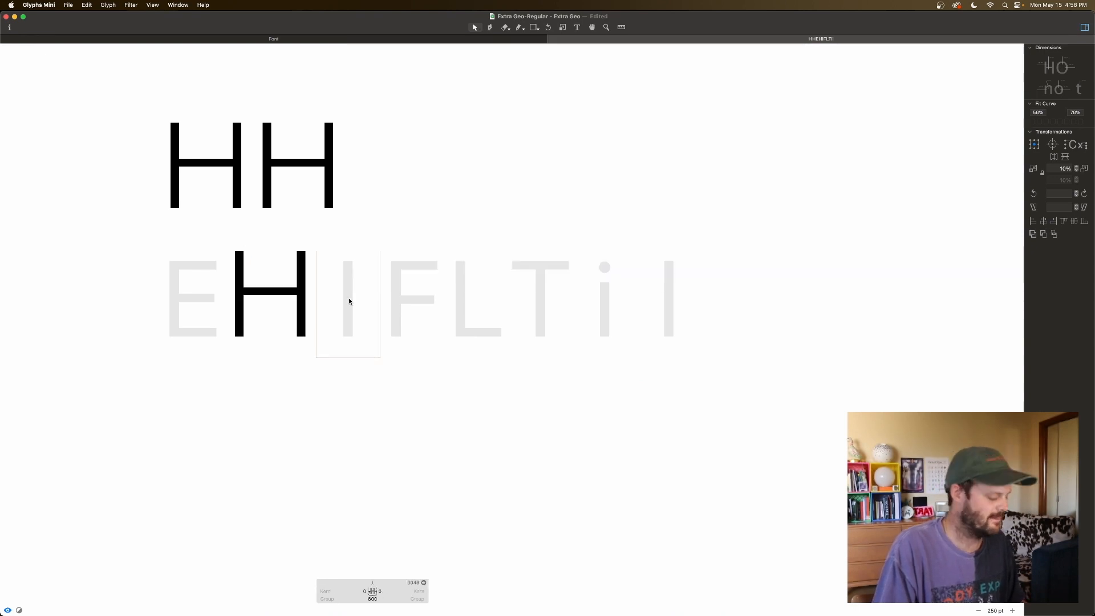
{"action": "key", "text": "super+a"}
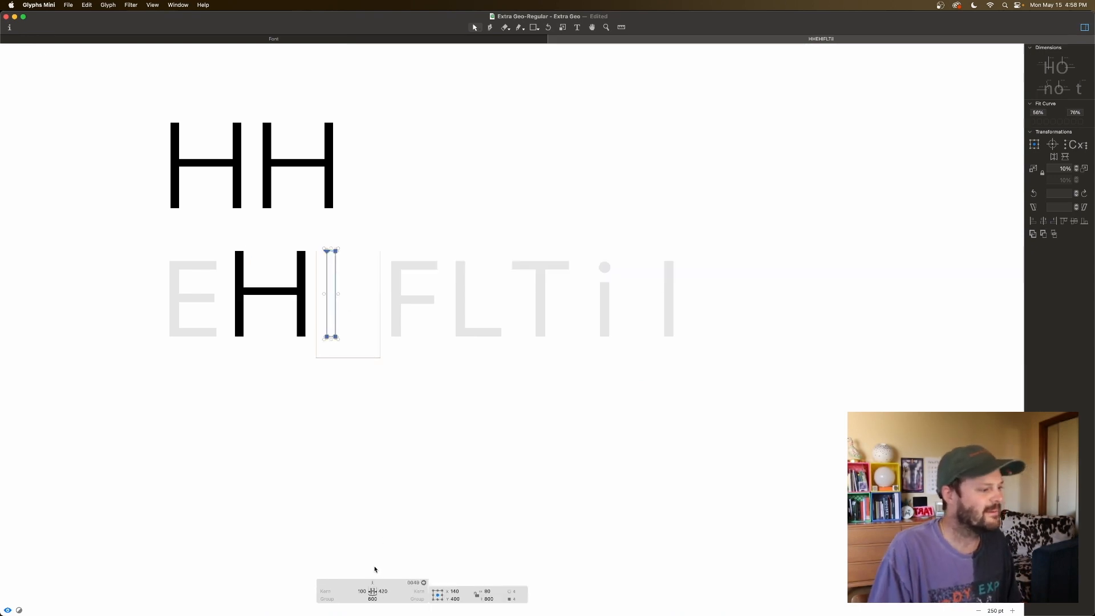
Set the I's right sidebearing to 100 and deselect its stem
{"action": "left_click", "coordinate": [384, 592]}
{"action": "type", "text": "100"}
{"action": "key", "text": "Return"}
{"action": "key", "text": "Escape"}
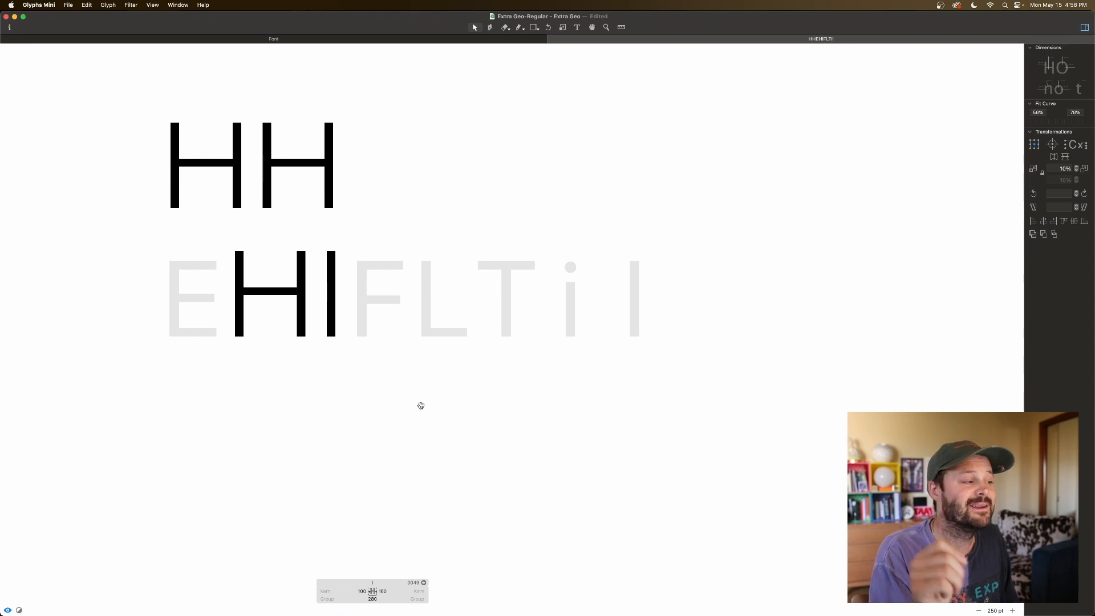
Examine the H's sidebearings and outer stem edge beside the I, and preview the spacing between the two letters
{"action": "double_click", "coordinate": [234, 308]}
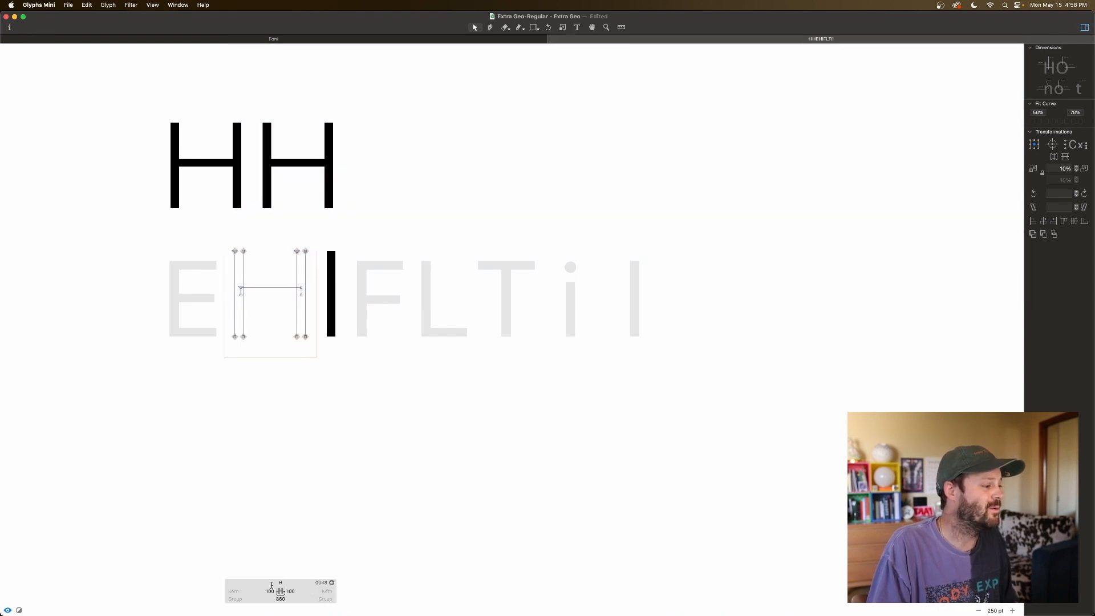
{"action": "left_click", "coordinate": [306, 307]}
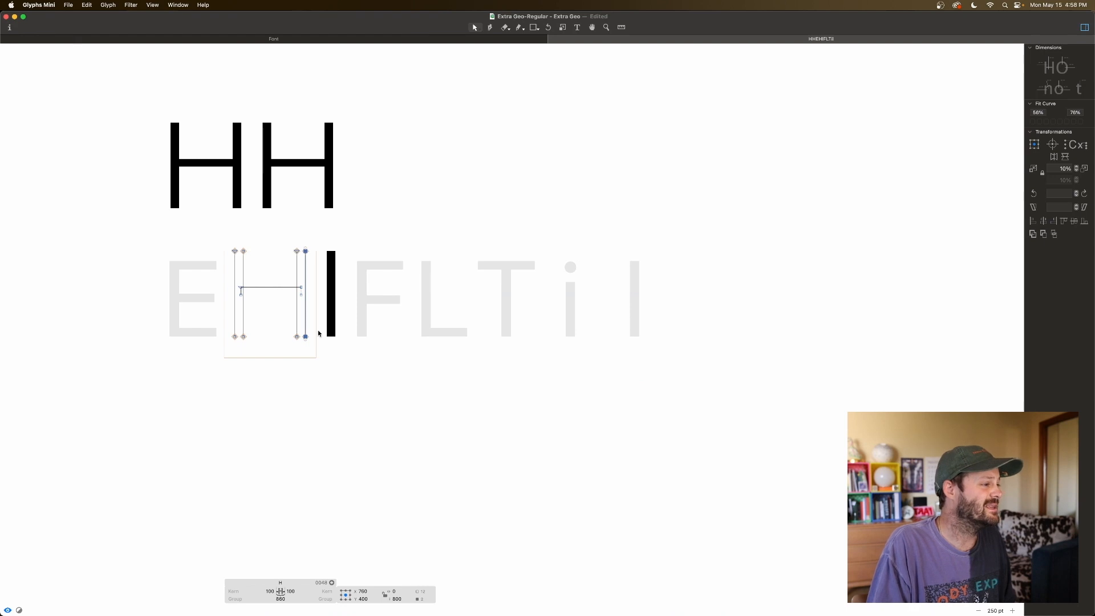
{"action": "left_click", "coordinate": [351, 455]}
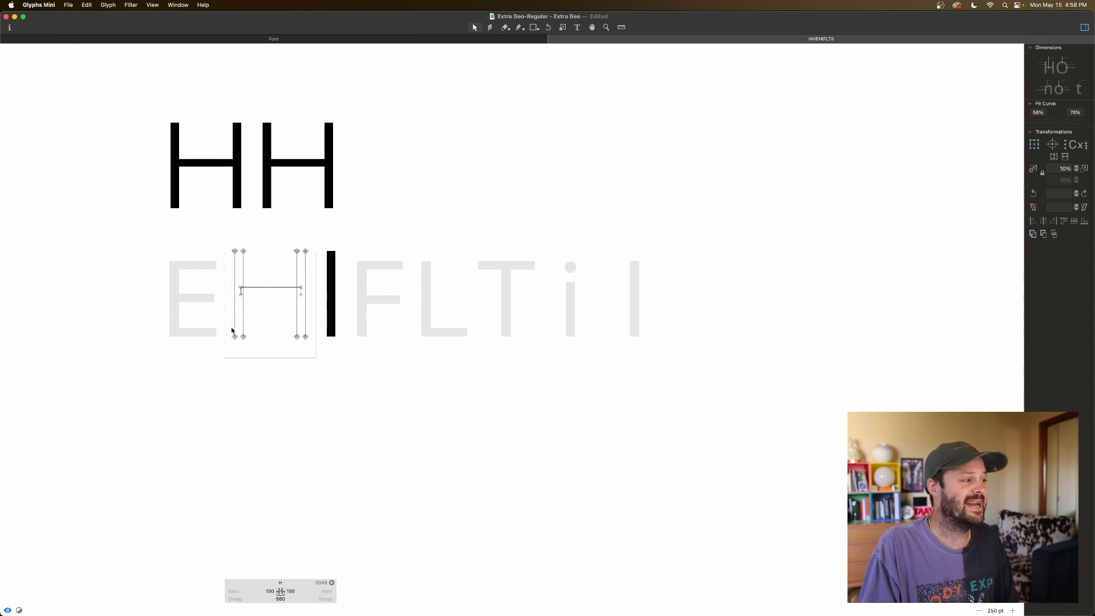
{"action": "key", "text": "space"}
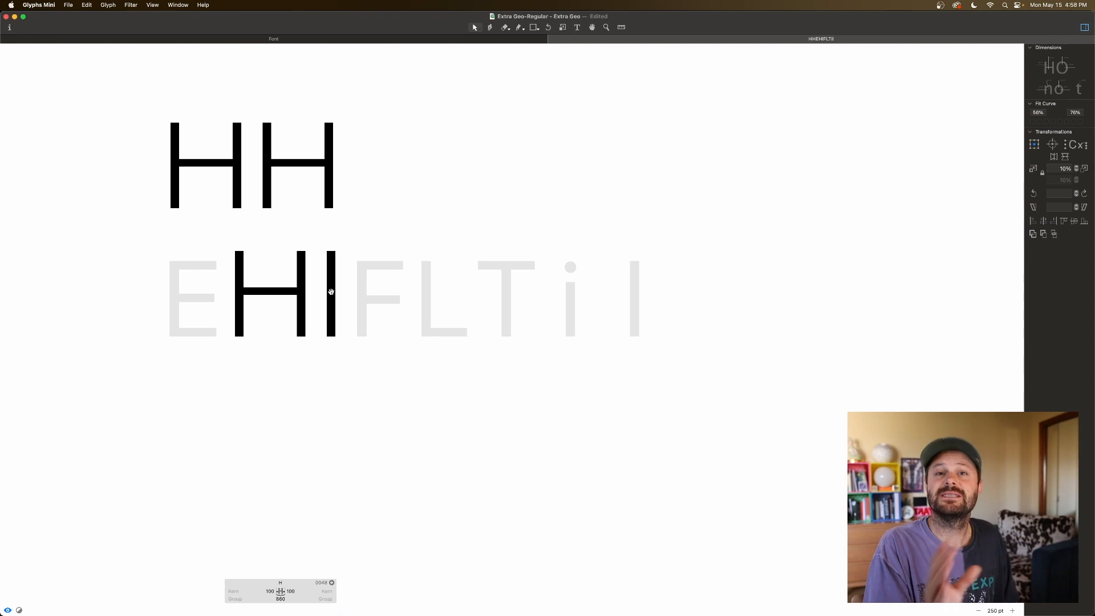
Link both the left and right sidebearings of the I glyph to those of the H
{"action": "left_click", "coordinate": [329, 338]}
{"action": "double_click", "coordinate": [362, 592]}
{"action": "type", "text": "H"}
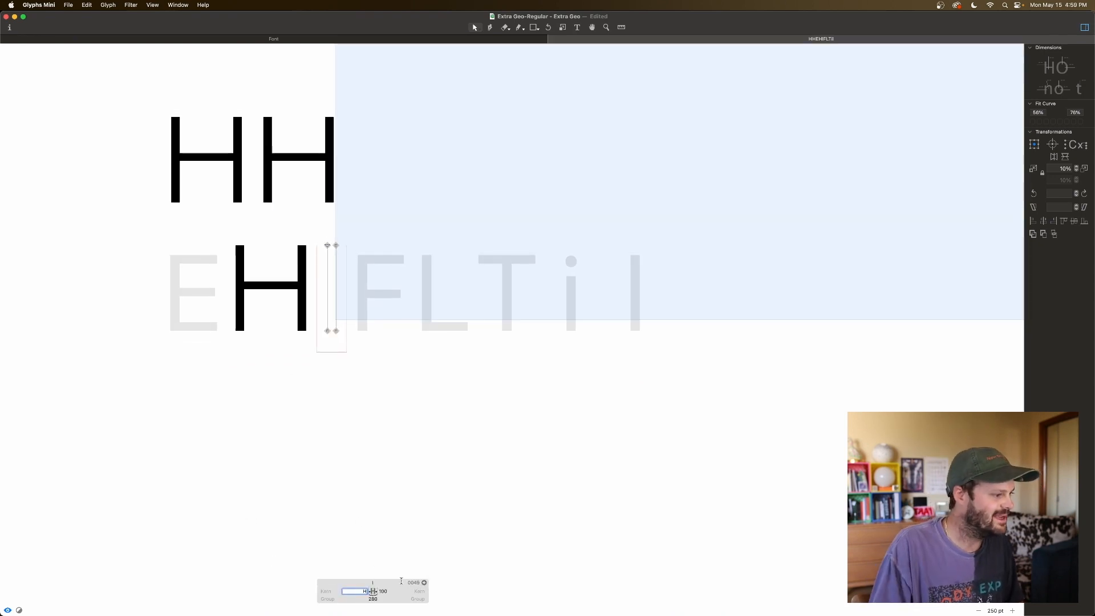
{"action": "double_click", "coordinate": [384, 592]}
{"action": "type", "text": "H"}
{"action": "key", "text": "Tab"}
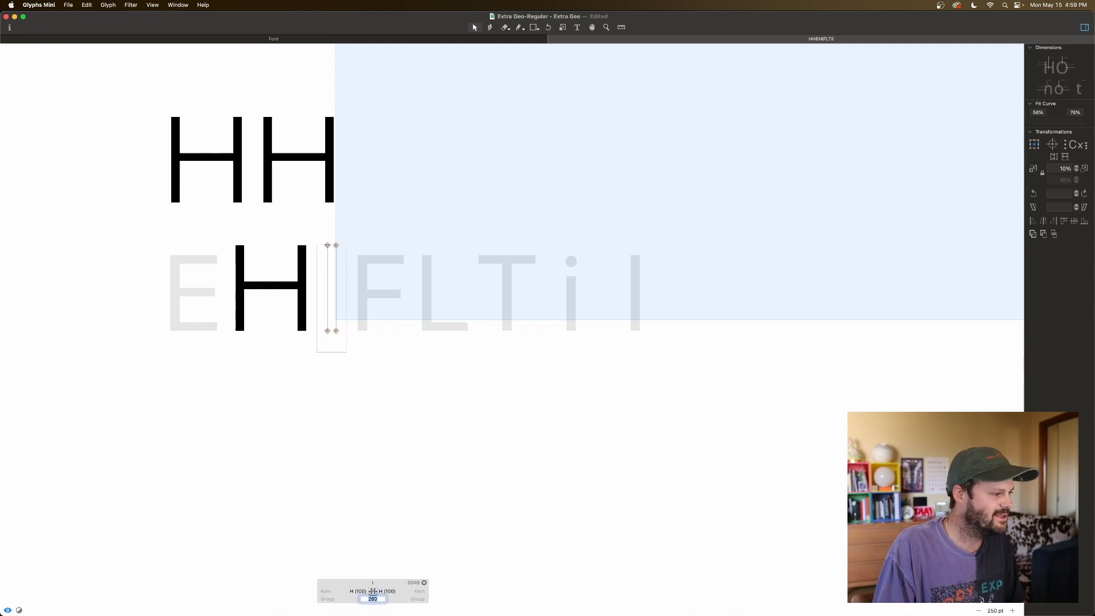
{"action": "left_click", "coordinate": [401, 463]}
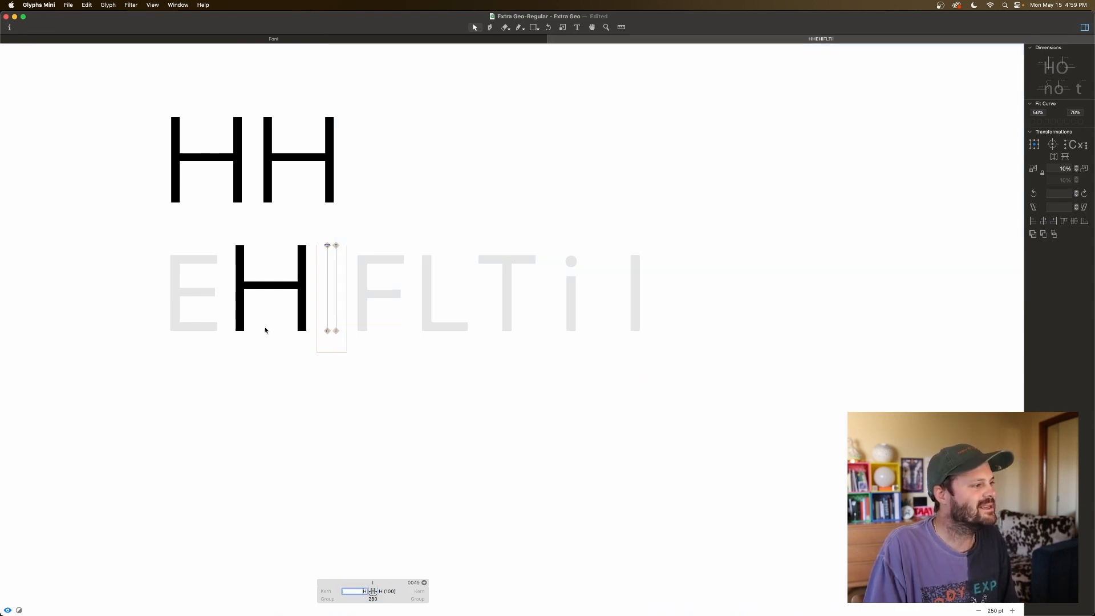
Copy the H's left stem and crossbar and paste them into the empty F glyph
{"action": "double_click", "coordinate": [264, 330]}
{"action": "left_click", "coordinate": [265, 344]}
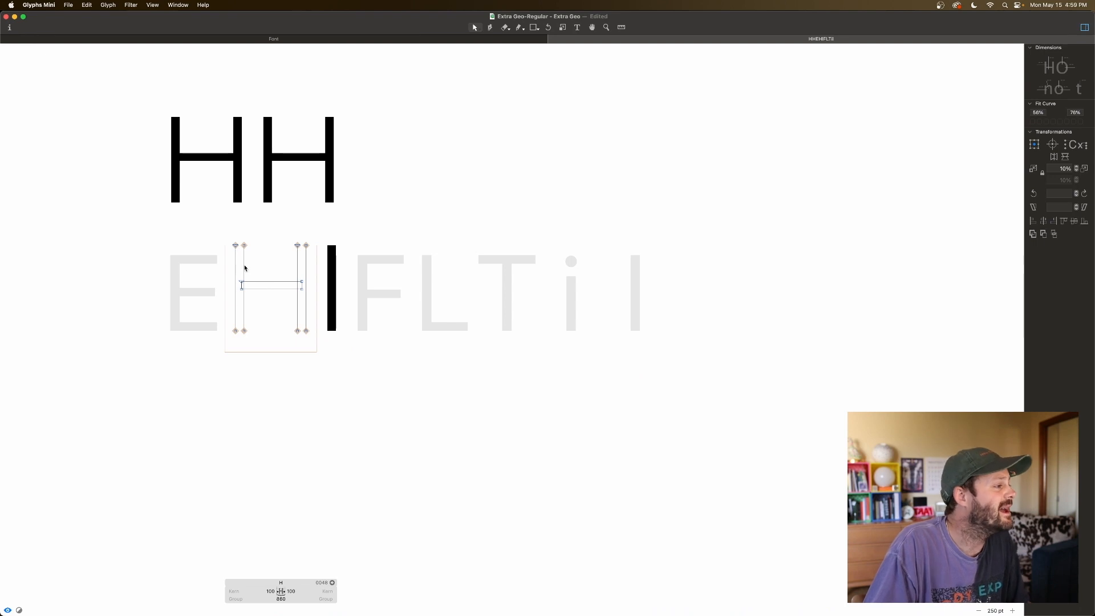
{"action": "double_click", "coordinate": [245, 268]}
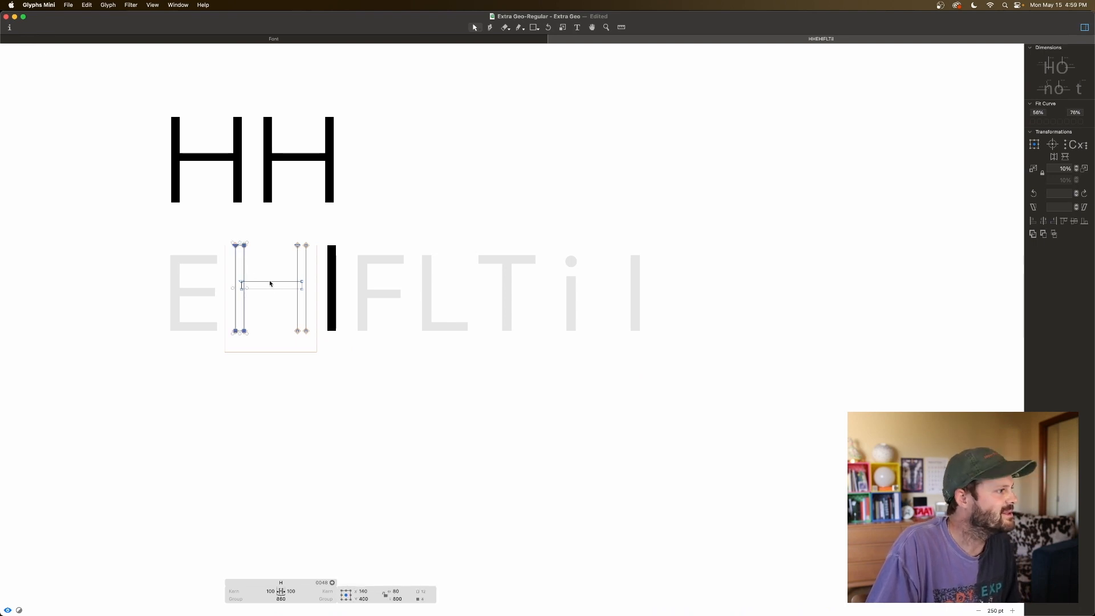
{"action": "double_click", "coordinate": [262, 282], "text": "shift"}
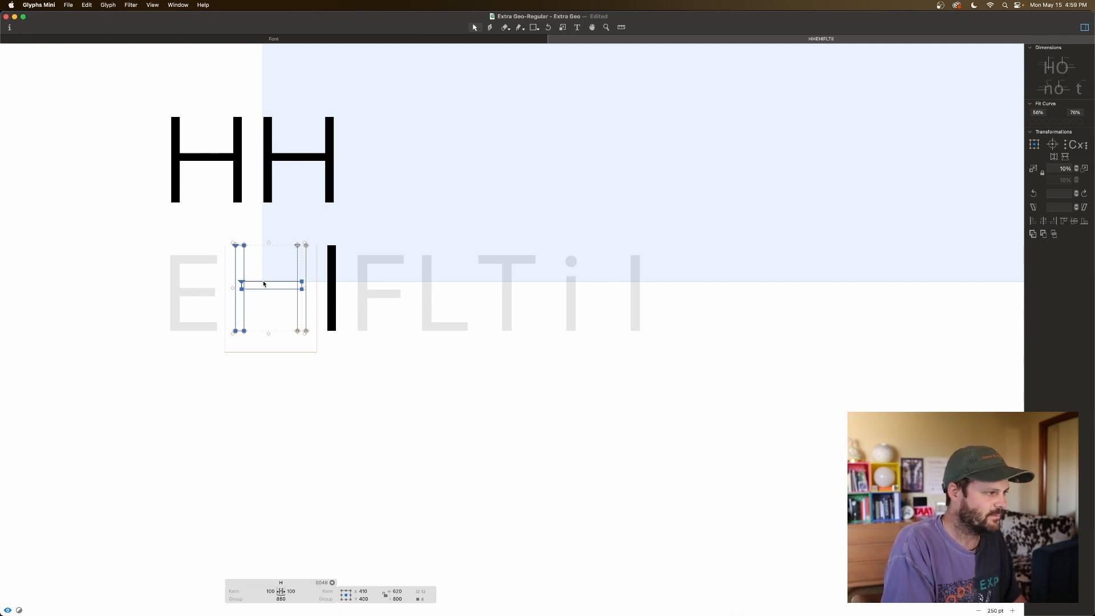
{"action": "left_click", "coordinate": [383, 303]}
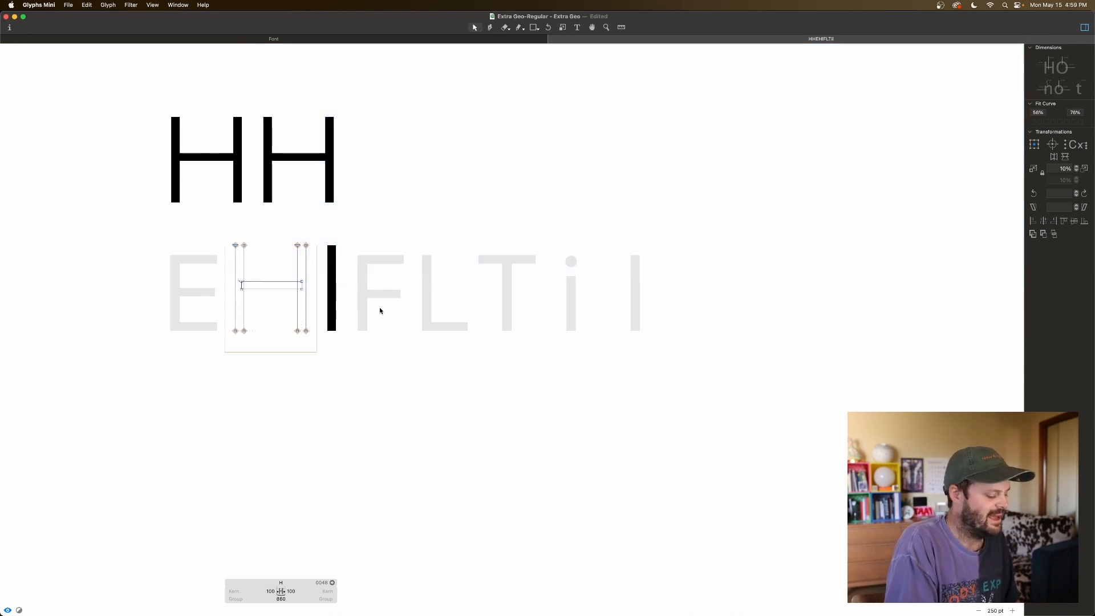
{"action": "key", "text": "super+a"}
{"action": "key", "text": "super+c"}
{"action": "left_click", "coordinate": [380, 308]}
{"action": "double_click", "coordinate": [381, 308]}
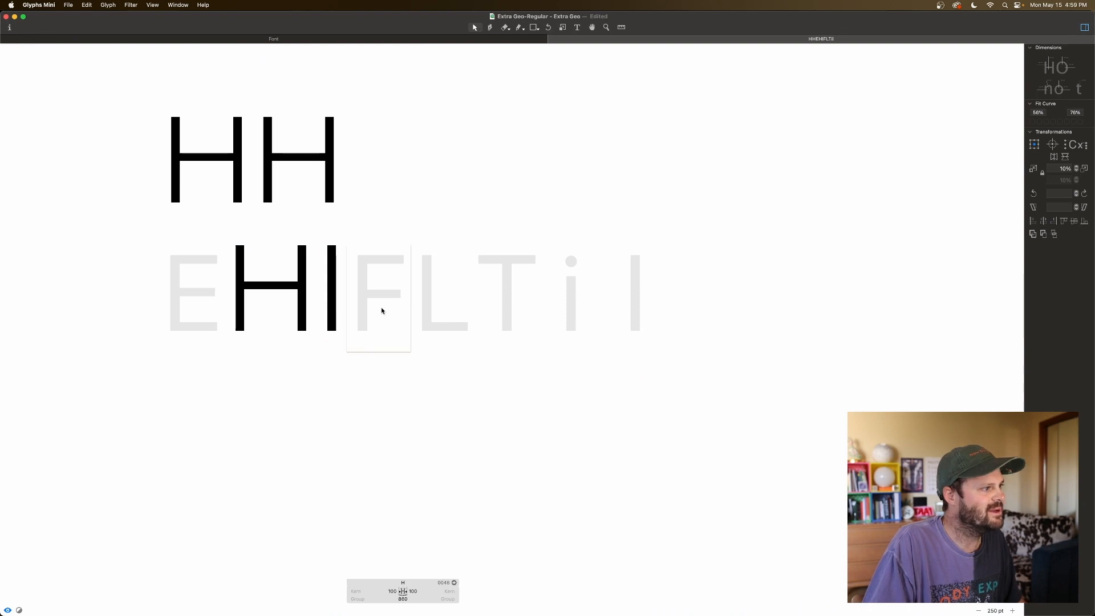
{"action": "key", "text": "super+v"}
{"action": "left_click", "coordinate": [380, 313]}
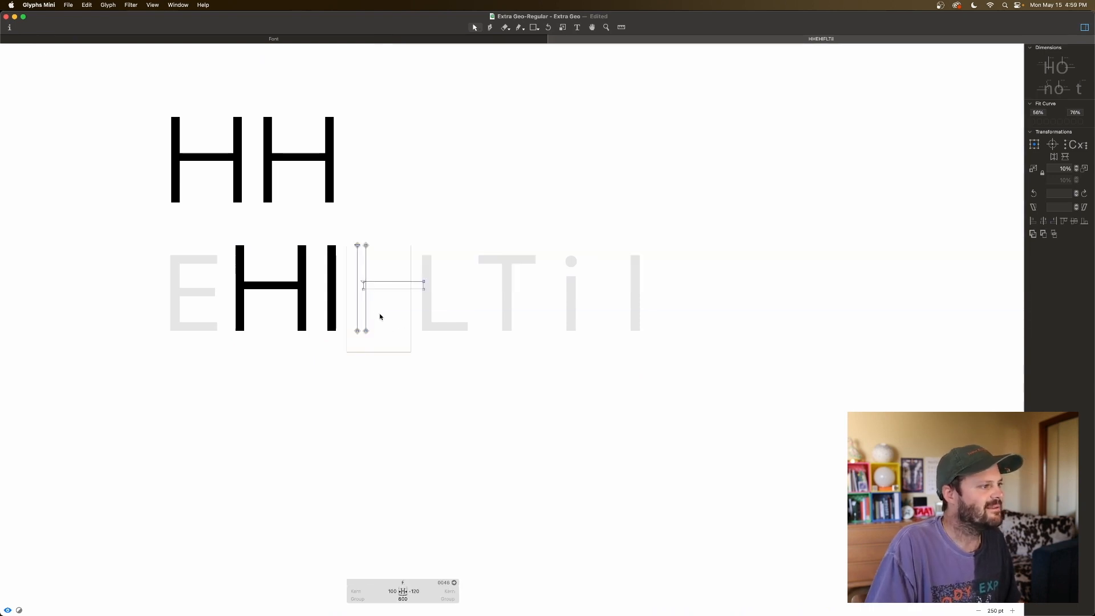
Set the F's right sidebearing to 100, link its left sidebearing to H, and preview the spacing
{"action": "scroll", "coordinate": [380, 317], "scroll_direction": "up", "scroll_amount": 5}
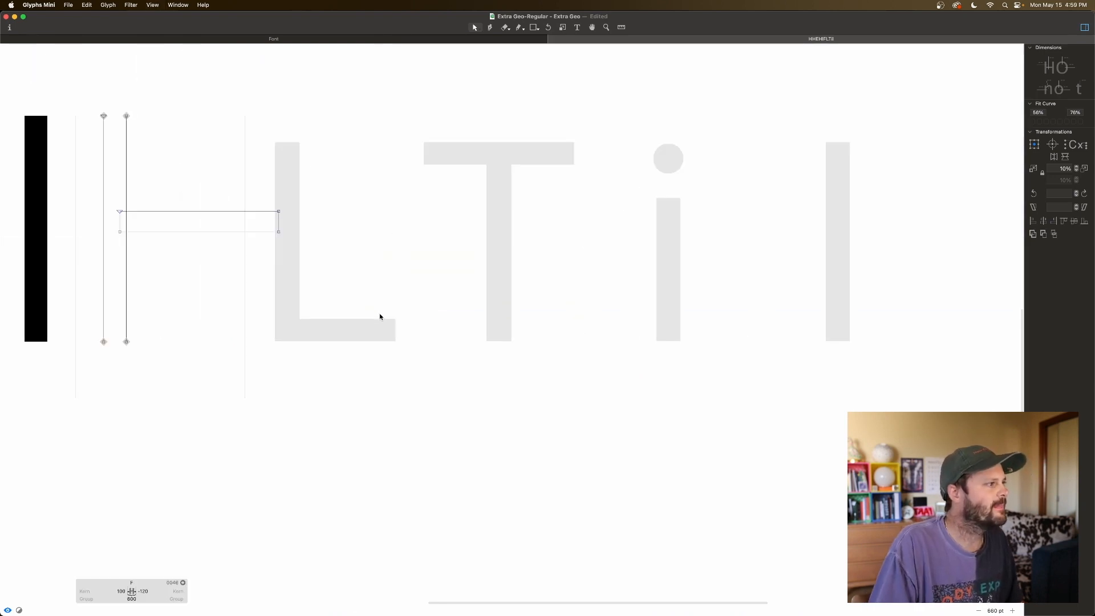
{"action": "scroll", "coordinate": [381, 316], "scroll_direction": "left", "scroll_amount": 3}
{"action": "scroll", "coordinate": [381, 316], "scroll_direction": "left", "scroll_amount": 3}
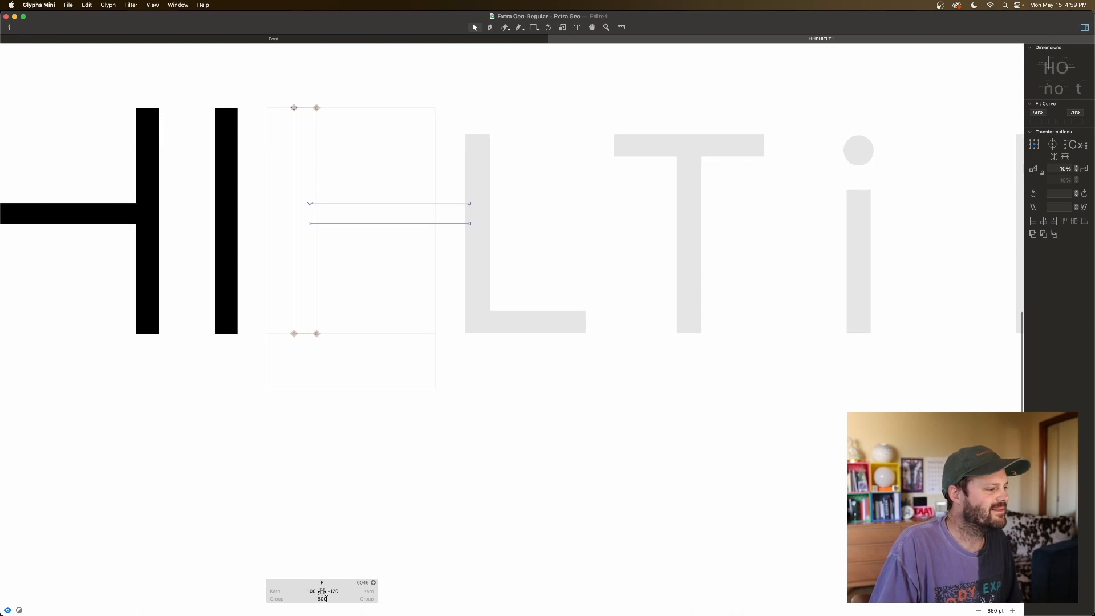
{"action": "left_click", "coordinate": [335, 591]}
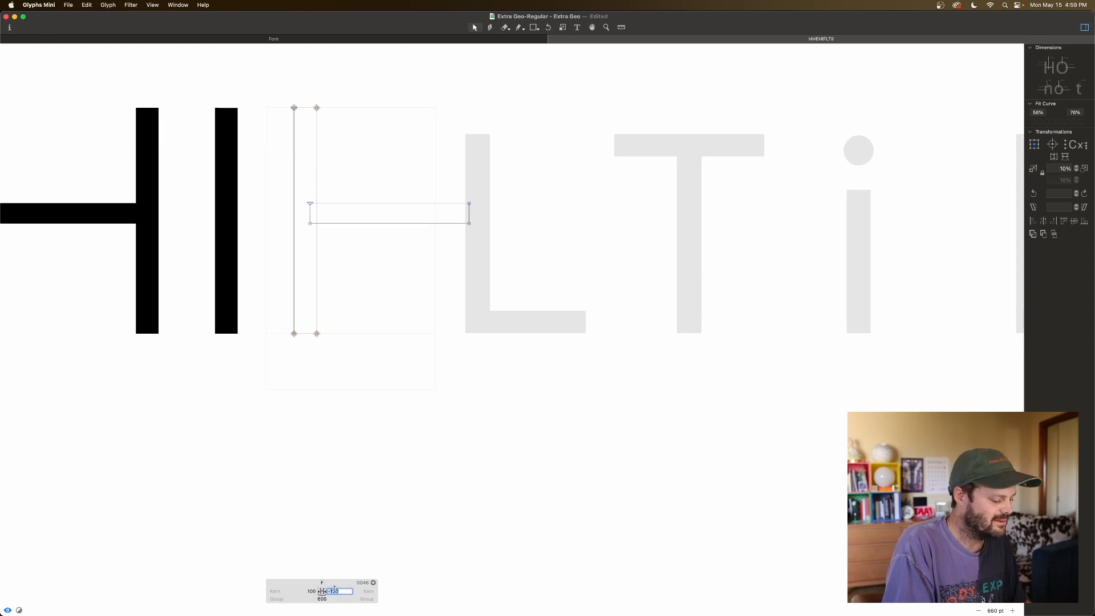
{"action": "type", "text": "100"}
{"action": "key", "text": "Tab"}
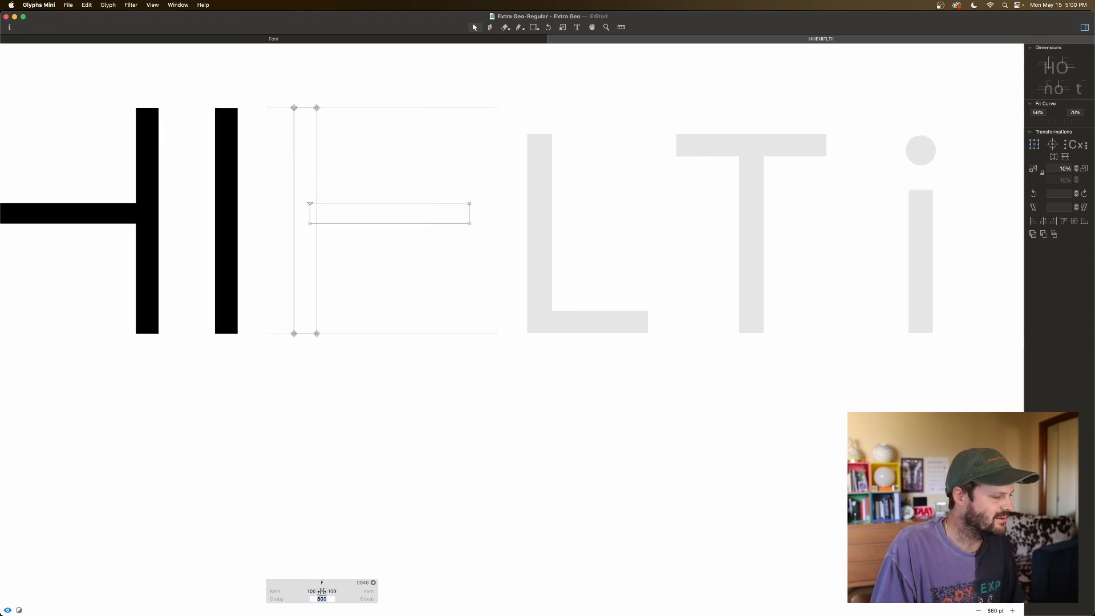
{"action": "left_click", "coordinate": [312, 591]}
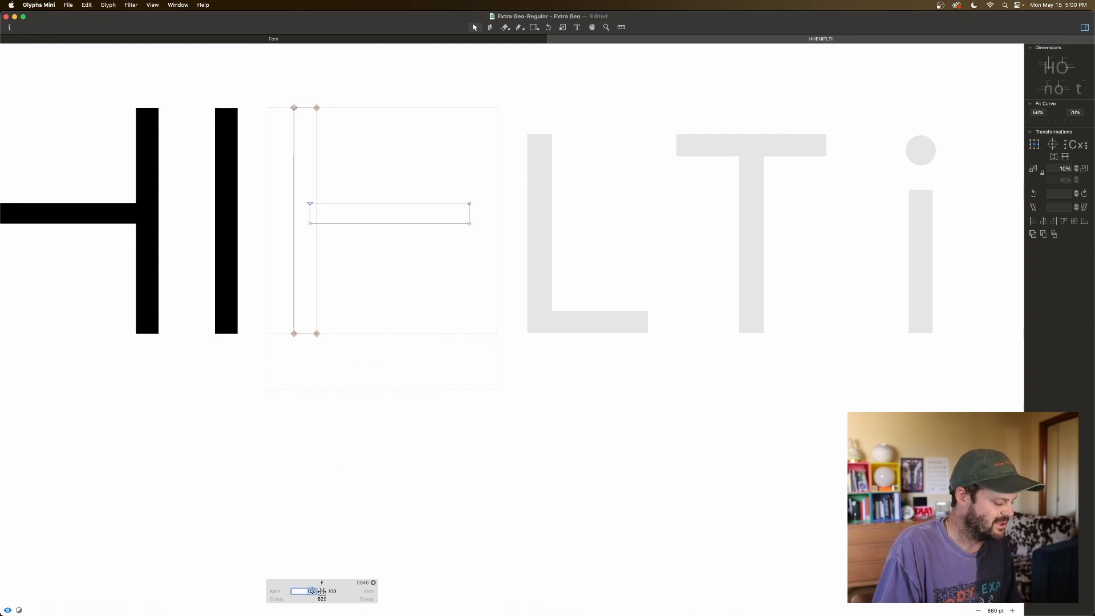
{"action": "key", "text": "BackSpace"}
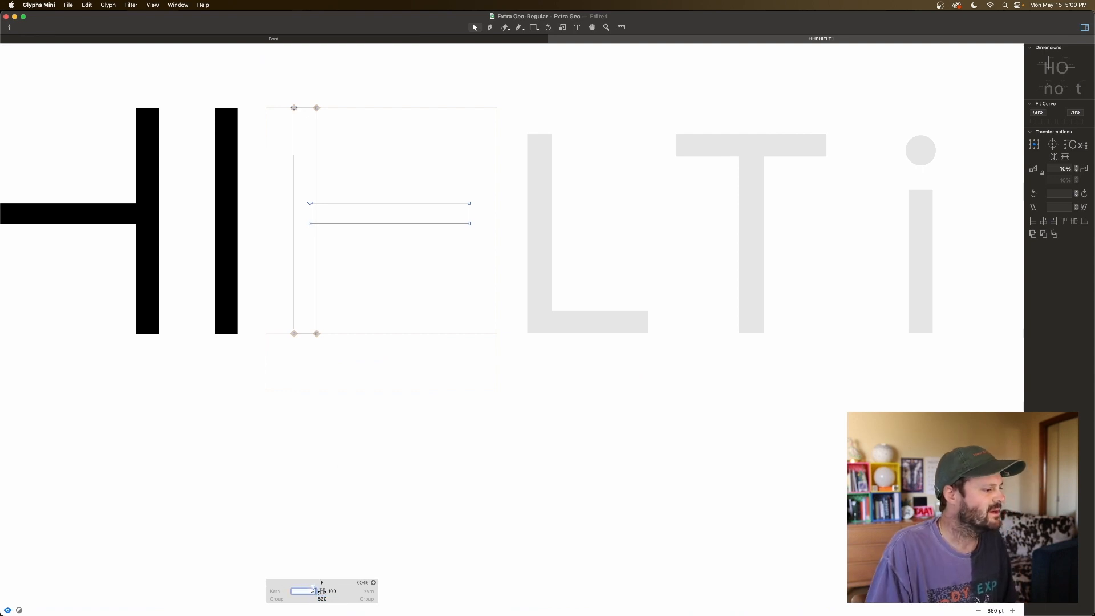
{"action": "key", "text": "Return"}
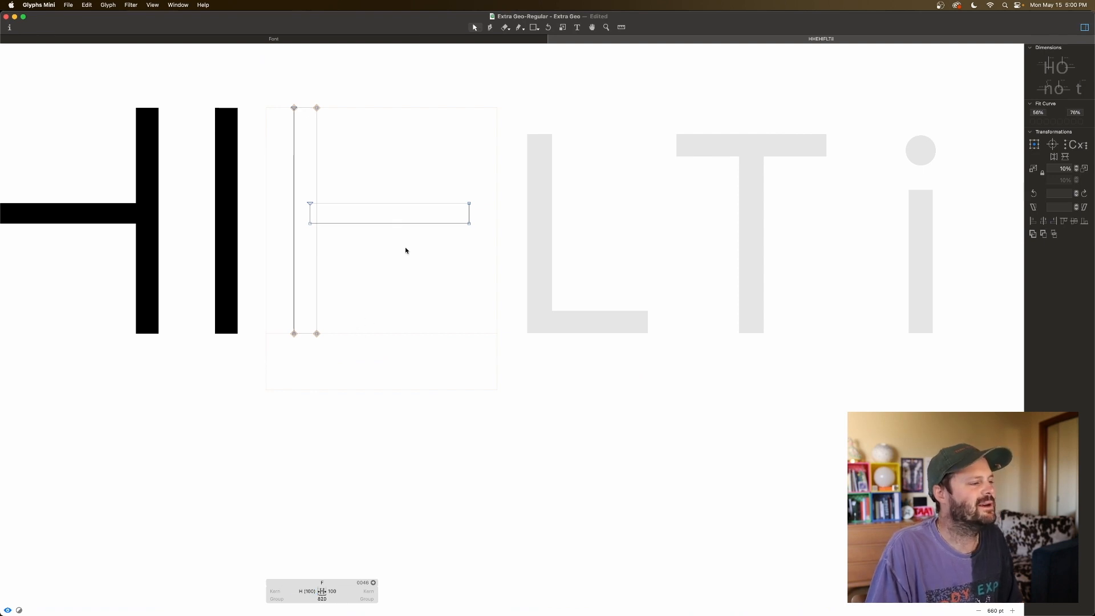
{"action": "key", "text": "space"}
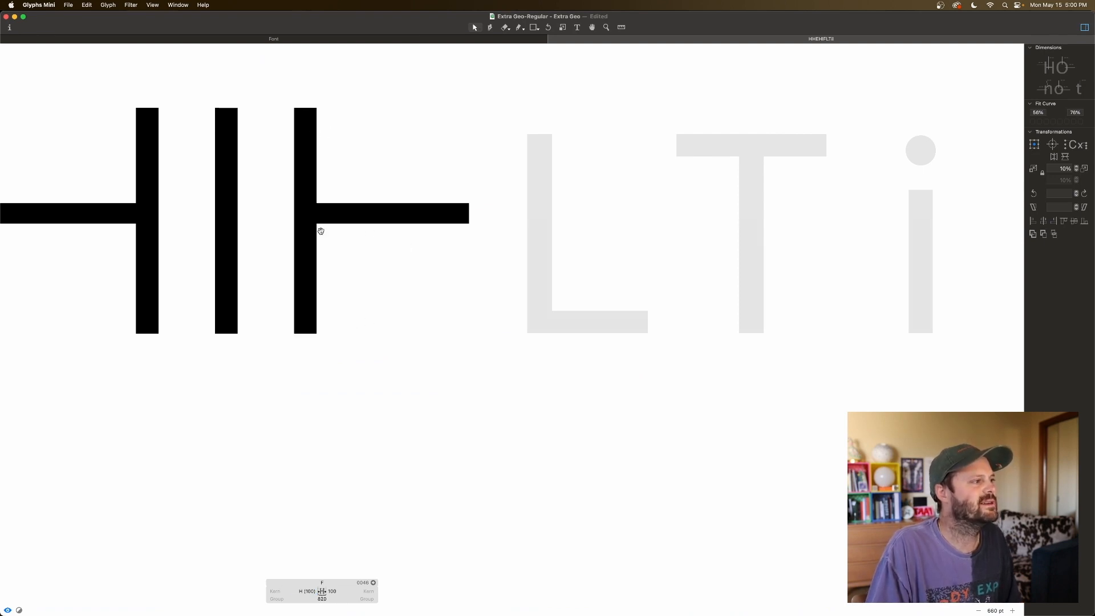
{"action": "key", "text": "space"}
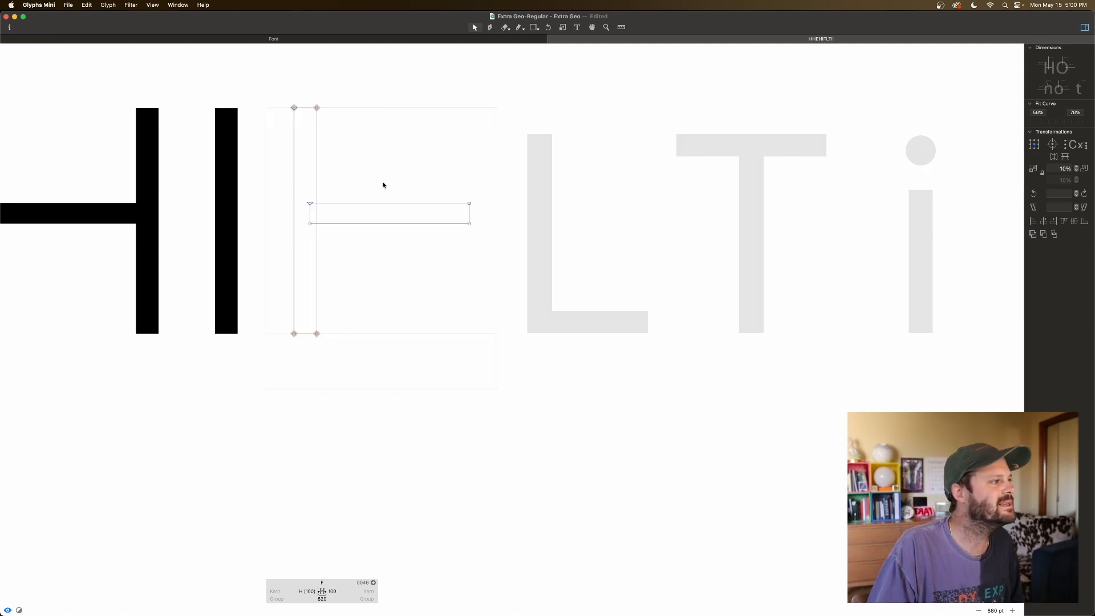
Duplicate the F's crossbar and raise the duplicate to Y 764 so it sits flush with the top of the stem
{"action": "double_click", "coordinate": [390, 202]}
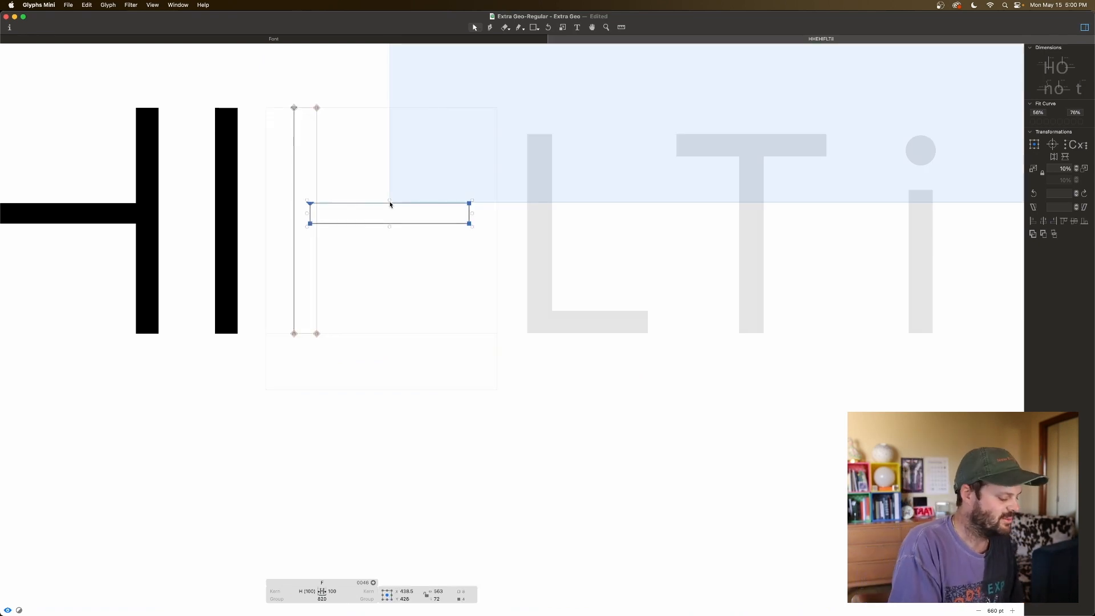
{"action": "left_click_drag", "start_coordinate": [364, 181], "coordinate": [364, 180]}
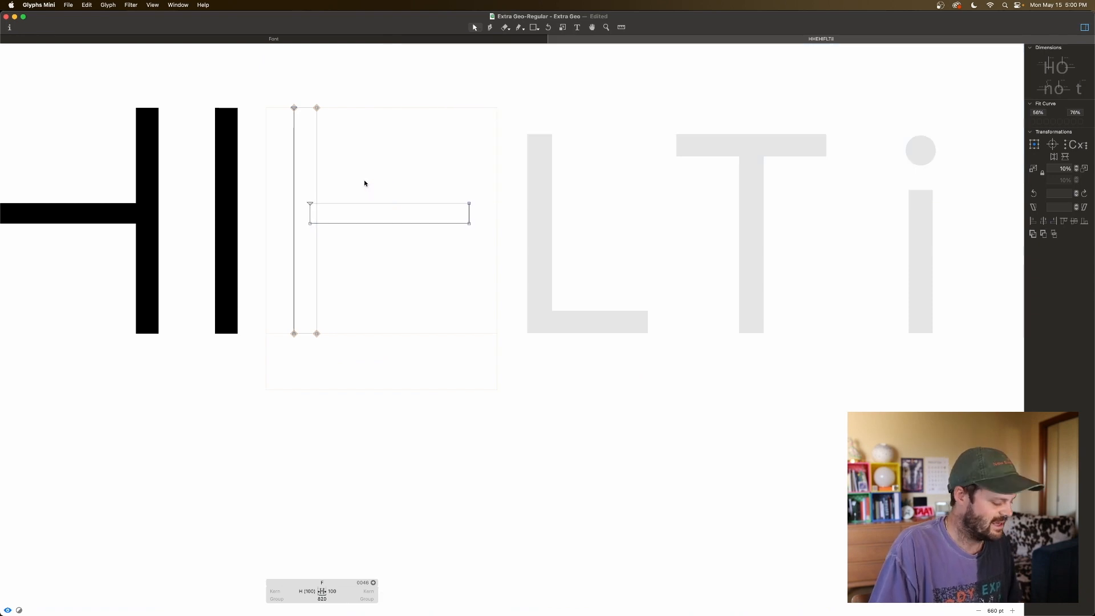
{"action": "double_click", "coordinate": [365, 204]}
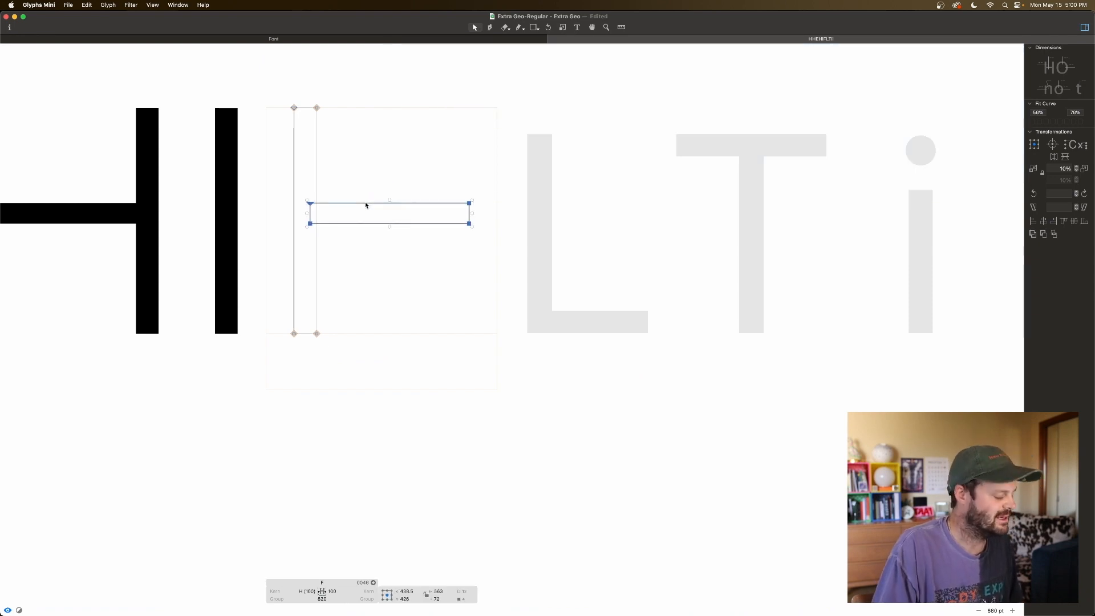
{"action": "key", "text": "super+Up"}
{"action": "key", "text": "super+Up"}
{"action": "key", "text": "super+Up"}
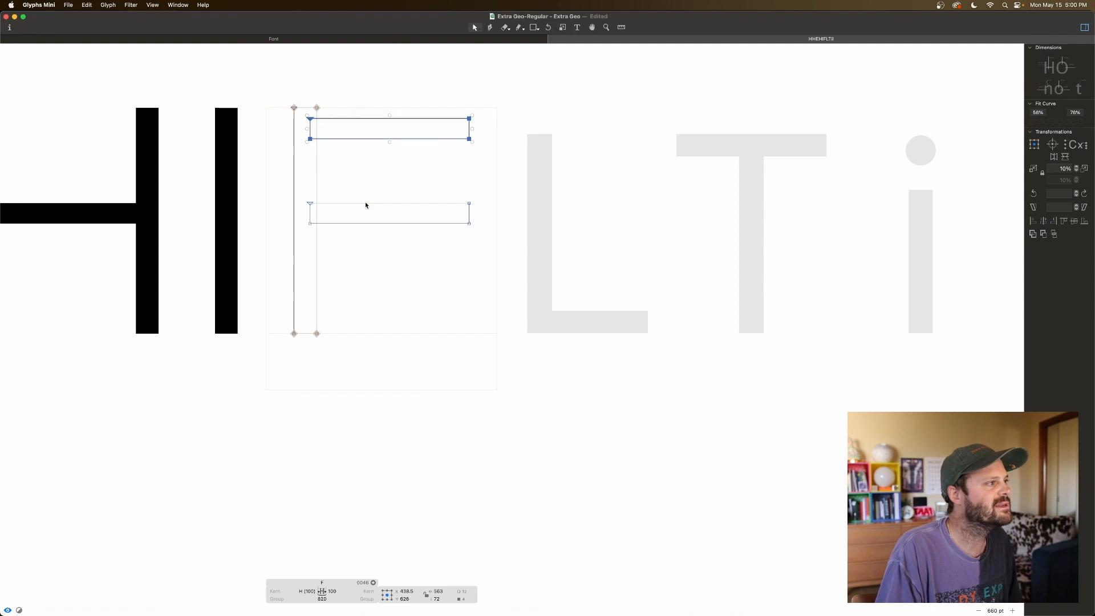
{"action": "key", "text": "Up"}
{"action": "key", "text": "Up"}
{"action": "key", "text": "Up"}
{"action": "key", "text": "Up"}
{"action": "key", "text": "Up"}
{"action": "key", "text": "Up"}
{"action": "key", "text": "Up"}
{"action": "key", "text": "Up"}
{"action": "key", "text": "Up"}
{"action": "key", "text": "Up"}
{"action": "key", "text": "Up"}
{"action": "key", "text": "Up"}
{"action": "key", "text": "Up"}
{"action": "key", "text": "Up"}
{"action": "key", "text": "Up"}
{"action": "key", "text": "Up"}
{"action": "key", "text": "Up"}
{"action": "key", "text": "Up"}
{"action": "key", "text": "Up"}
{"action": "key", "text": "Up"}
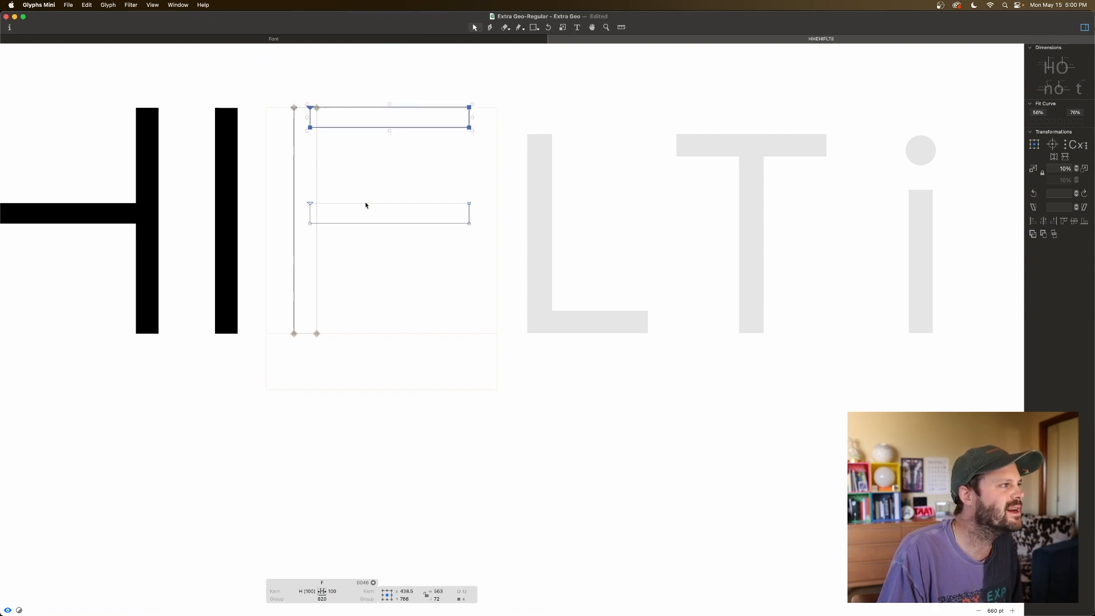
{"action": "key", "text": "Down"}
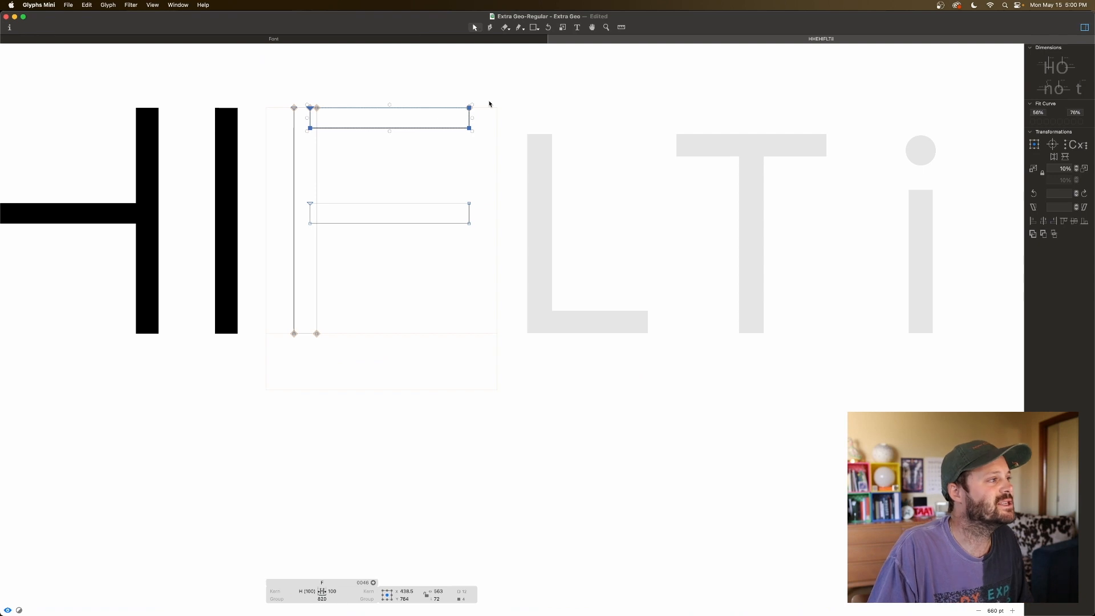
{"action": "left_click", "coordinate": [489, 103]}
{"action": "scroll", "coordinate": [506, 112], "scroll_direction": "left", "scroll_amount": 5}
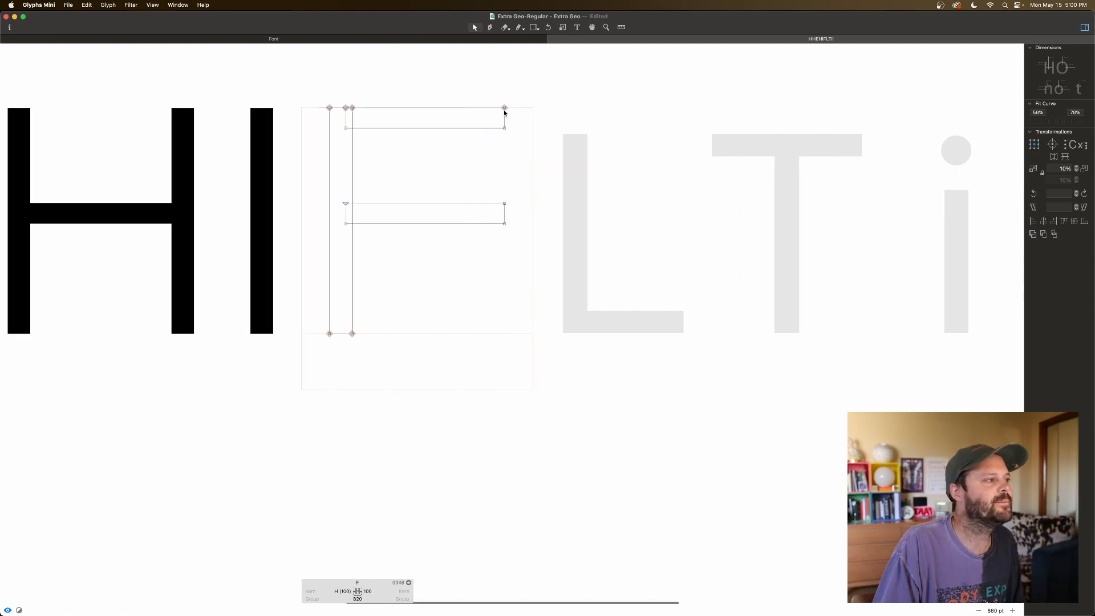
{"action": "key", "text": "space"}
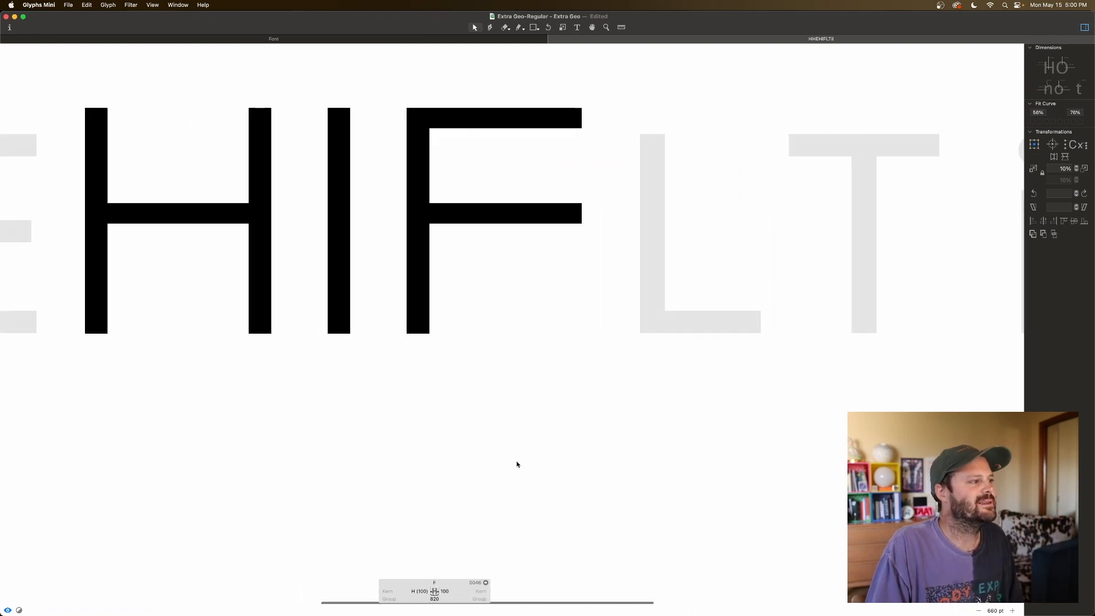
Lower the F's middle crossbar to Y 395, judging its height in the filled preview beside the H
{"action": "scroll", "coordinate": [622, 396], "scroll_direction": "left", "scroll_amount": 6}
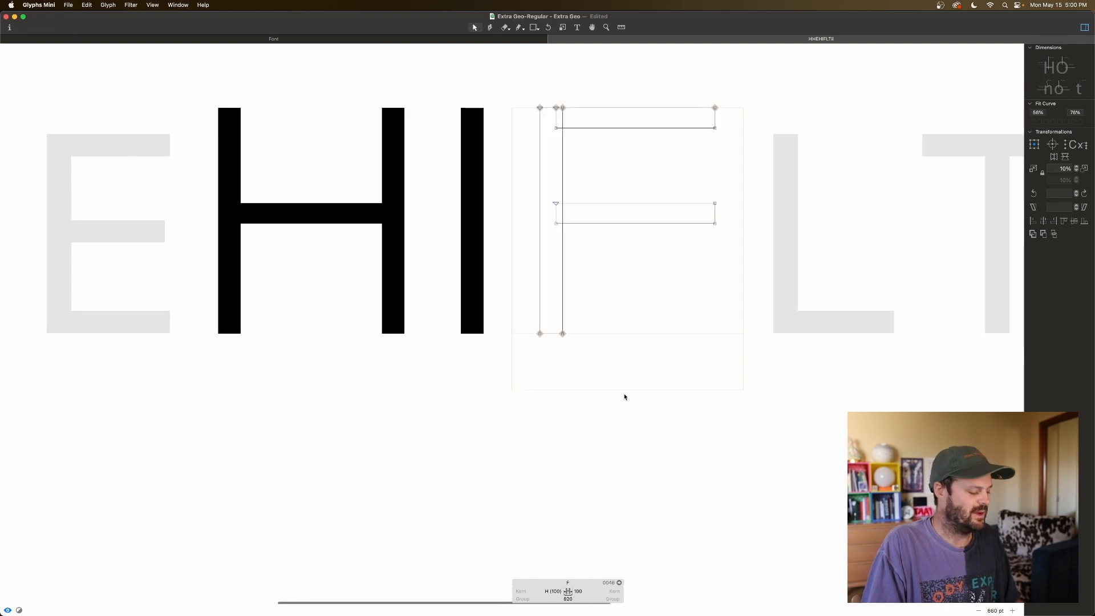
{"action": "key", "text": "super+minus"}
{"action": "key", "text": "space"}
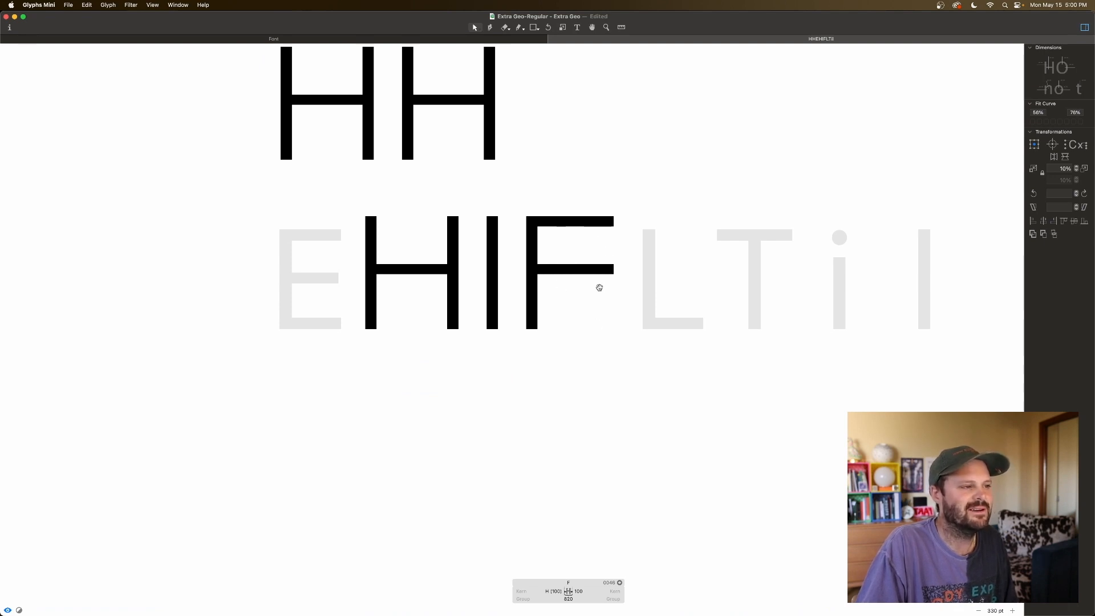
{"action": "key", "text": "space"}
{"action": "left_click", "coordinate": [582, 264]}
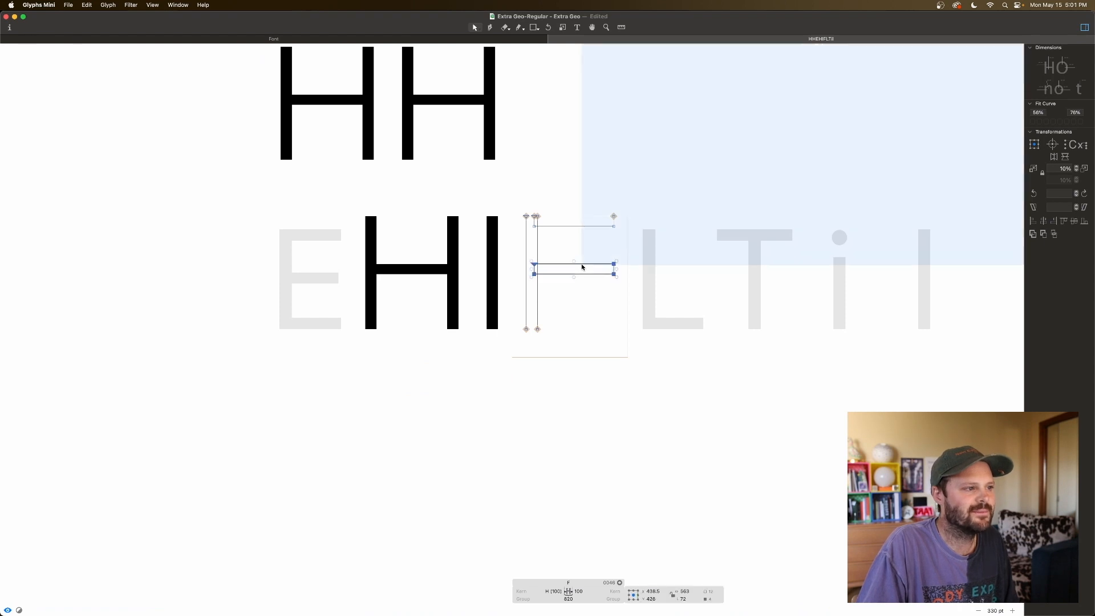
{"action": "scroll", "coordinate": [550, 276], "scroll_direction": "down", "scroll_amount": 1}
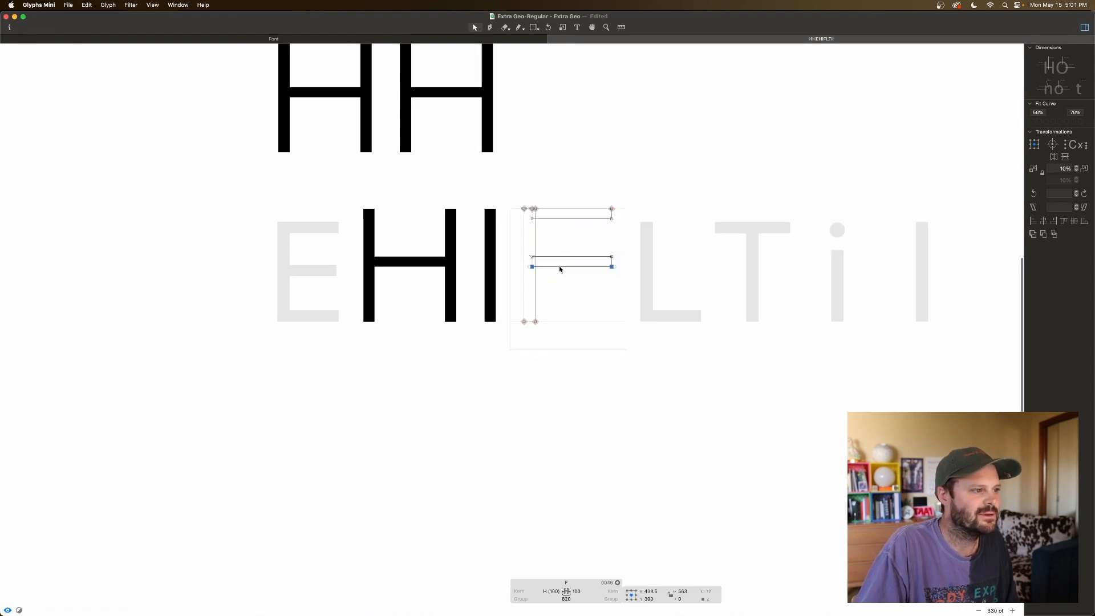
{"action": "key", "text": "space"}
{"action": "key", "text": "space"}
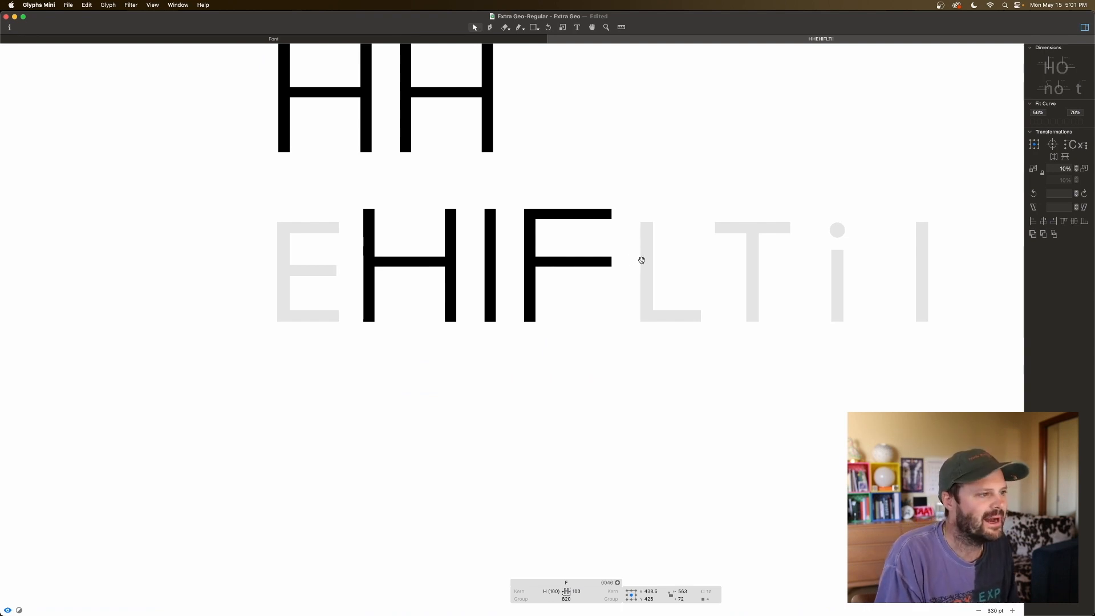
{"action": "key", "text": "Down"}
{"action": "key", "text": "Down"}
{"action": "key", "text": "Down"}
{"action": "key", "text": "Down"}
{"action": "key", "text": "Down"}
{"action": "key", "text": "Down"}
{"action": "key", "text": "Down"}
{"action": "key", "text": "Down"}
{"action": "key", "text": "Down"}
{"action": "key", "text": "Down"}
{"action": "key", "text": "Down"}
{"action": "key", "text": "Down"}
{"action": "key", "text": "Down"}
{"action": "key", "text": "Down"}
{"action": "key", "text": "Down"}
{"action": "key", "text": "Down"}
{"action": "key", "text": "Down"}
{"action": "key", "text": "Down"}
{"action": "key", "text": "Down"}
{"action": "key", "text": "Down"}
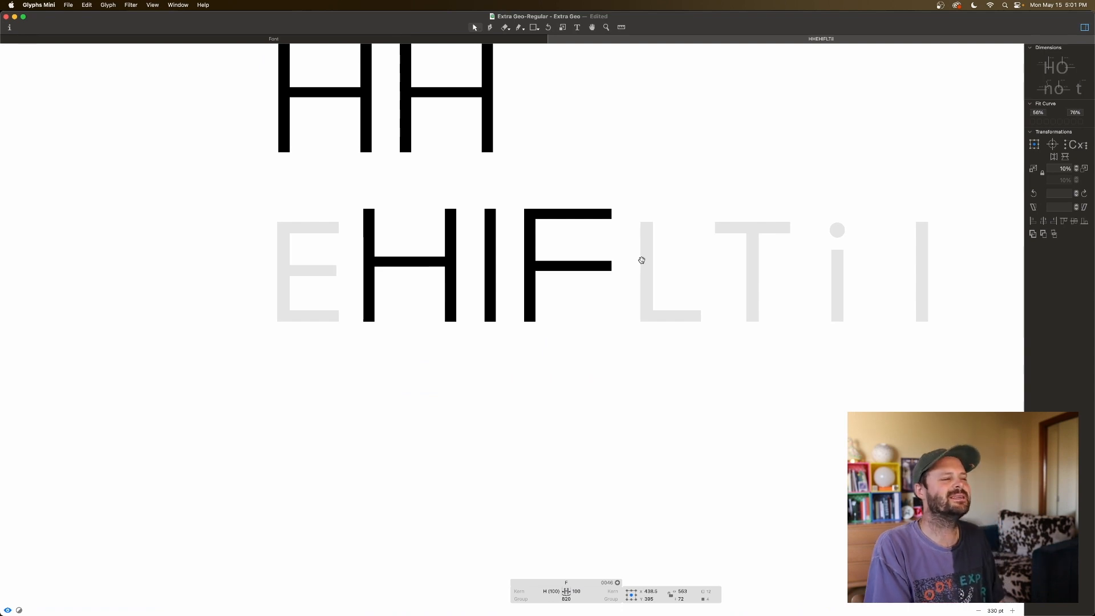
{"action": "key", "text": "shift+Down"}
{"action": "key", "text": "shift+Up"}
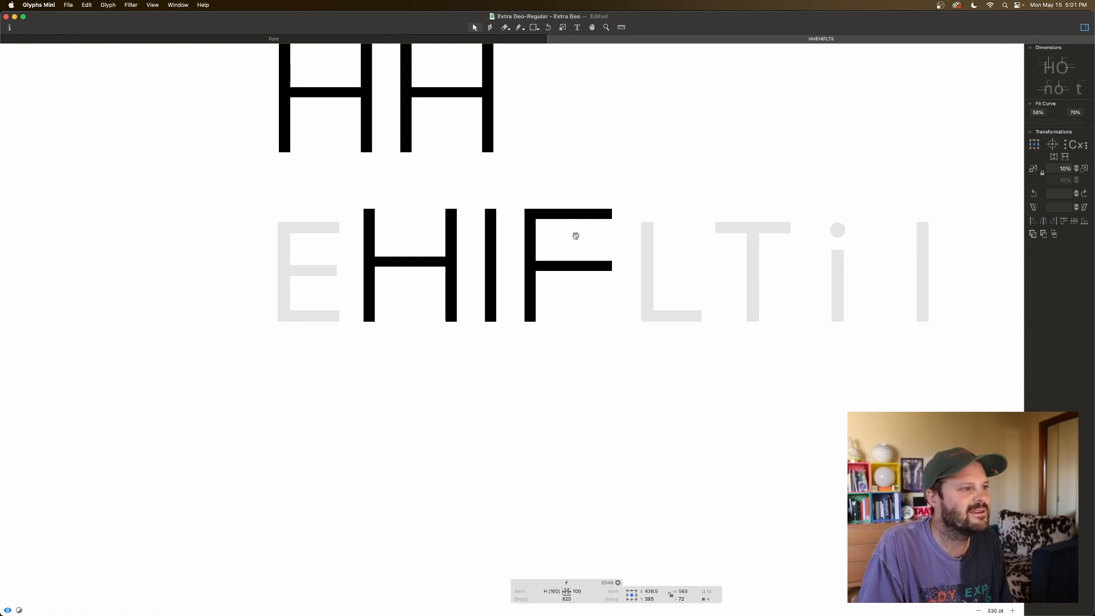
{"action": "double_click", "coordinate": [597, 312]}
{"action": "left_click", "coordinate": [596, 312]}
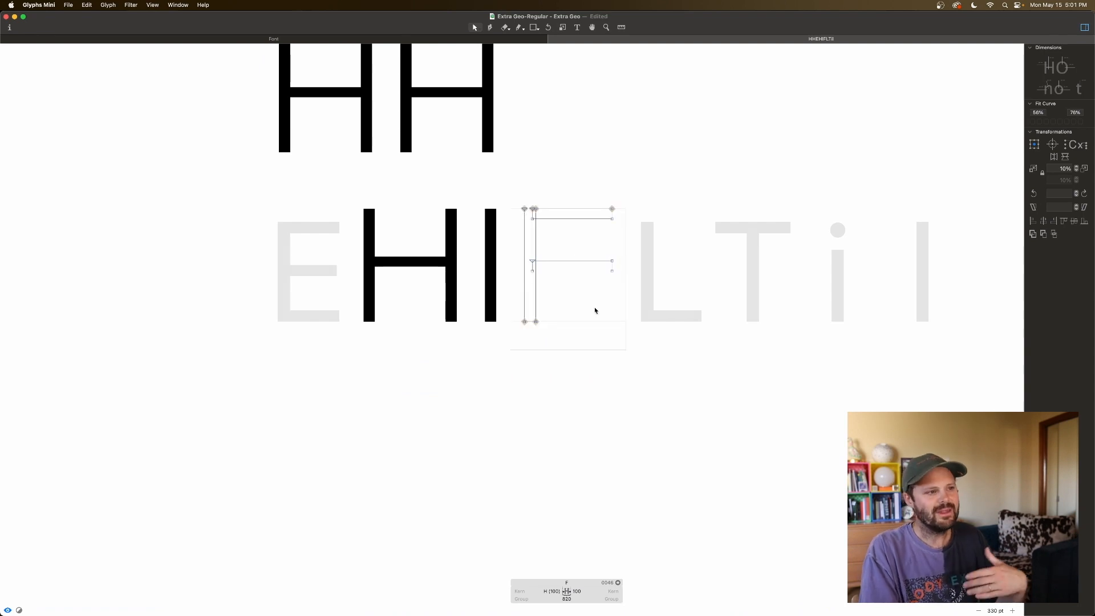
{"action": "key", "text": "space"}
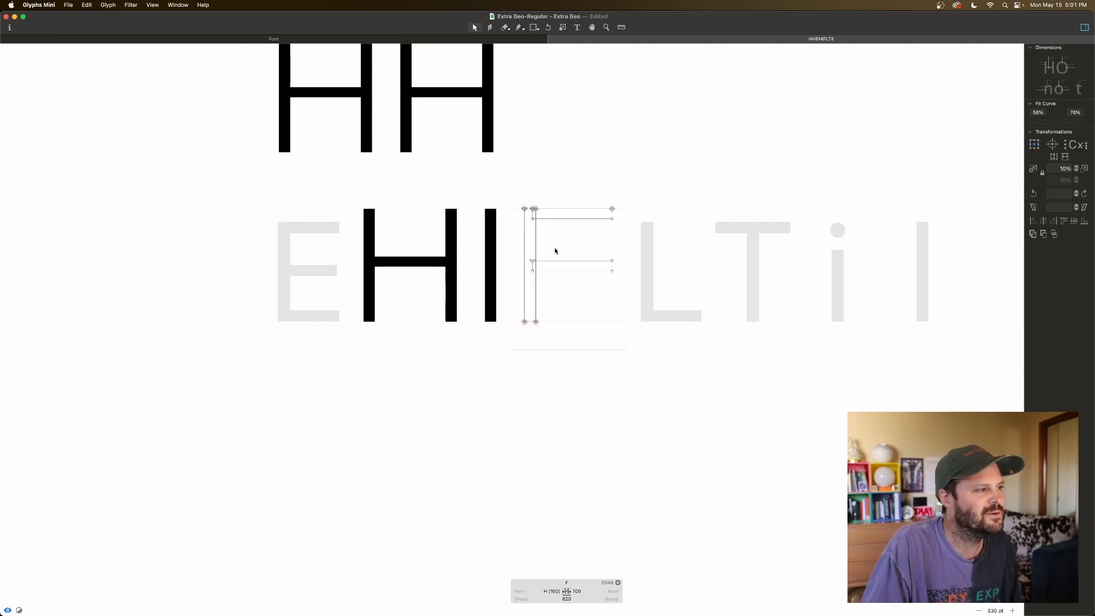
Compare the overall outline dimensions of the H with those of the F
{"action": "left_click_drag", "start_coordinate": [629, 208], "coordinate": [501, 224]}
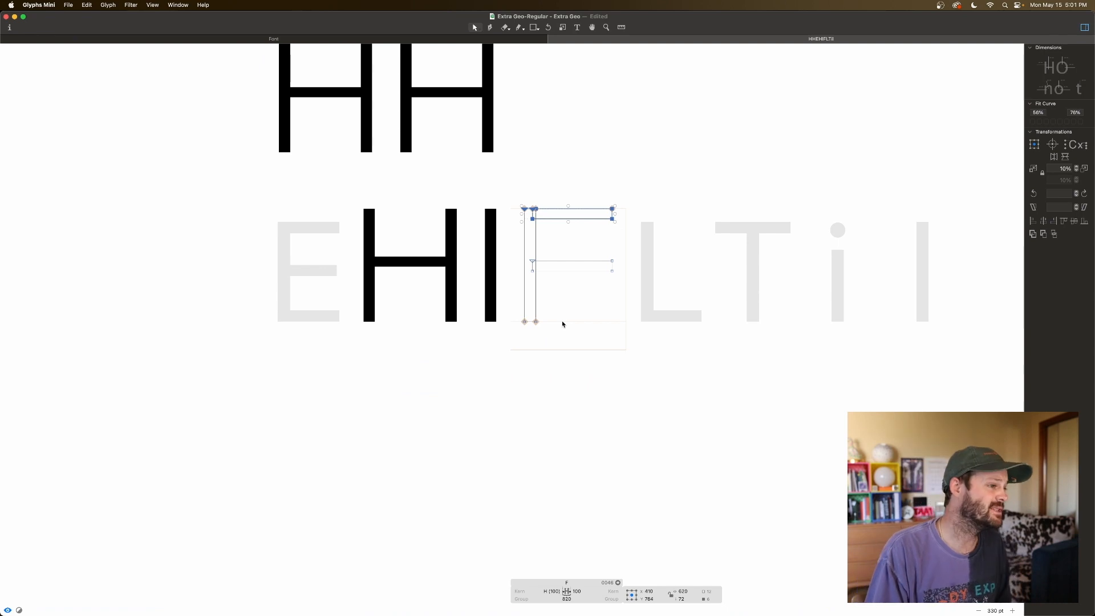
{"action": "double_click", "coordinate": [428, 300]}
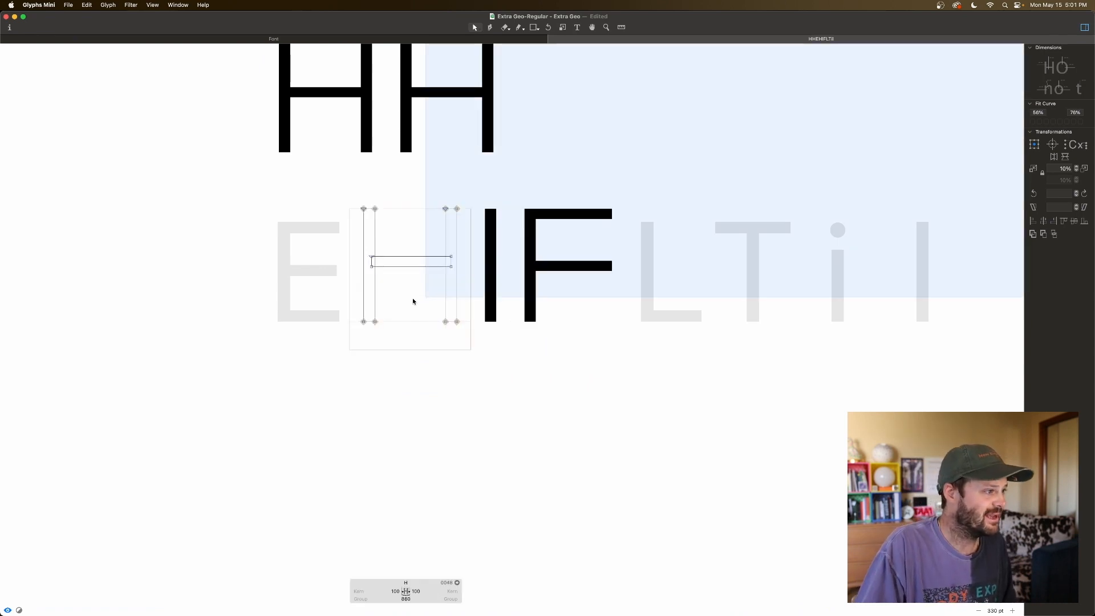
{"action": "left_click", "coordinate": [410, 307]}
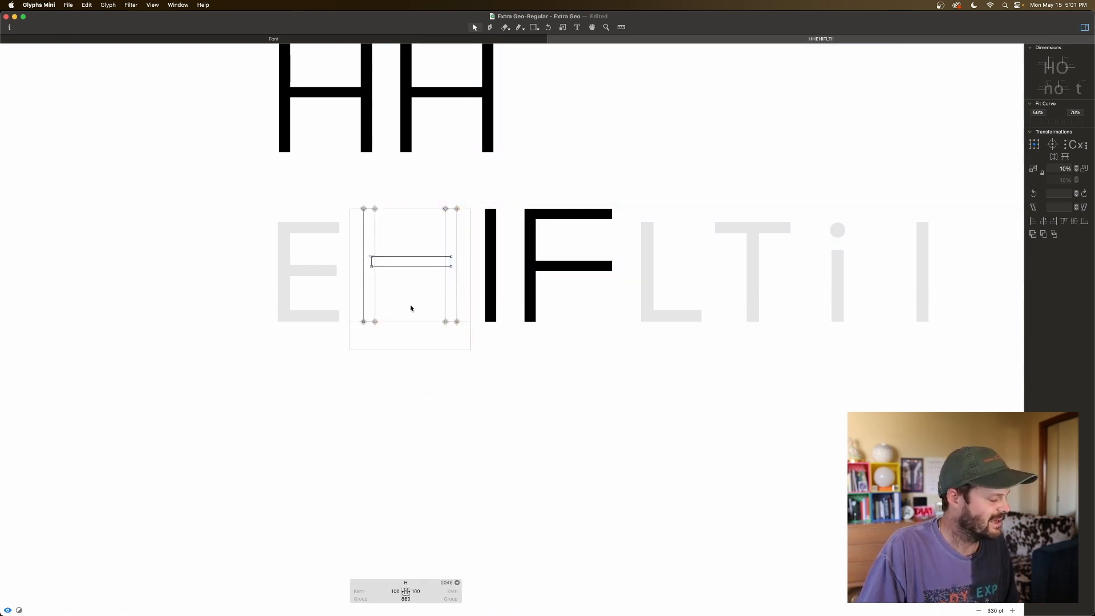
{"action": "key", "text": "super+a"}
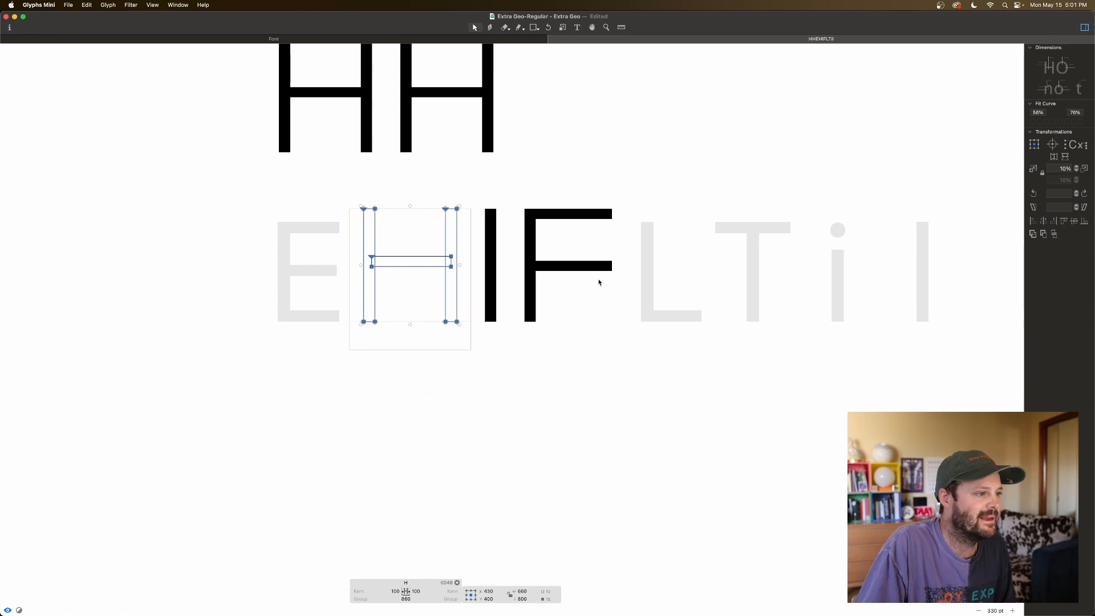
{"action": "left_click", "coordinate": [585, 290]}
{"action": "double_click", "coordinate": [585, 290]}
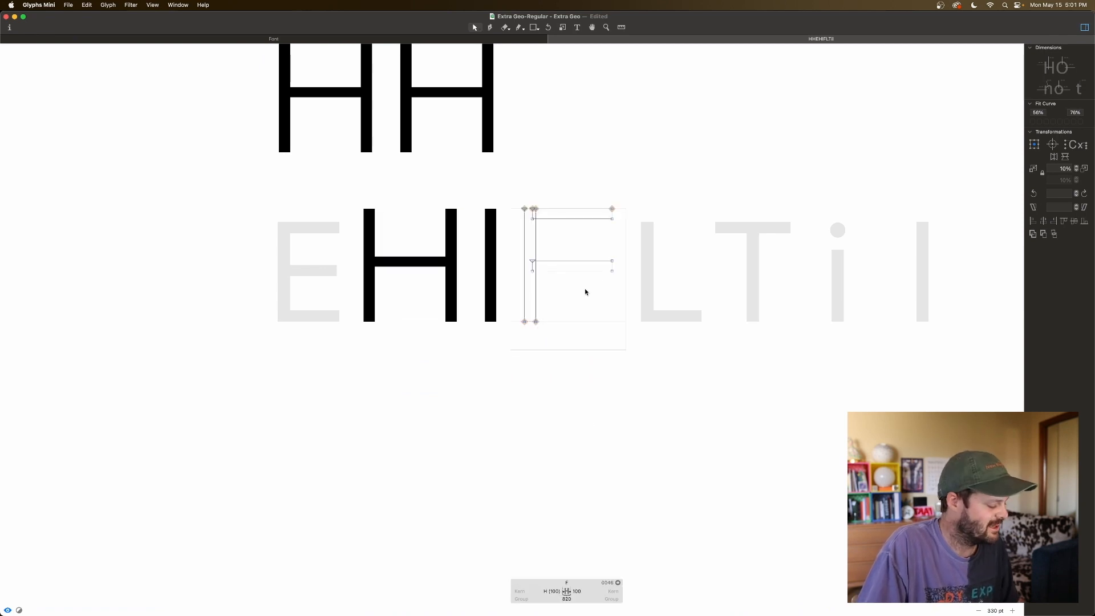
{"action": "key", "text": "super+a"}
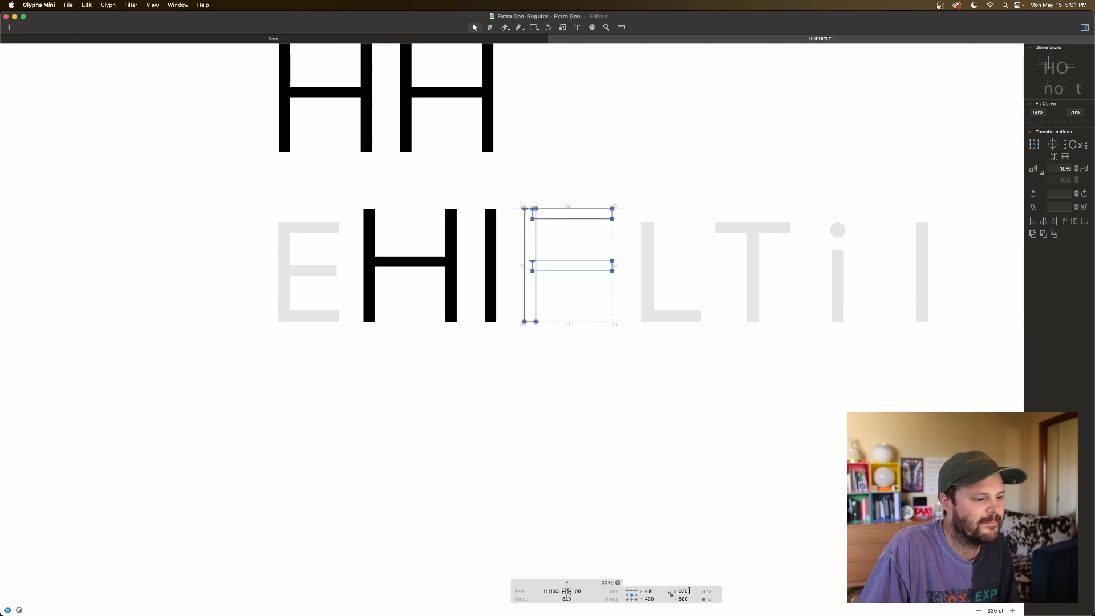
Examine the F's width and proportions against the H, in both outline and filled preview
{"action": "left_click", "coordinate": [613, 238]}
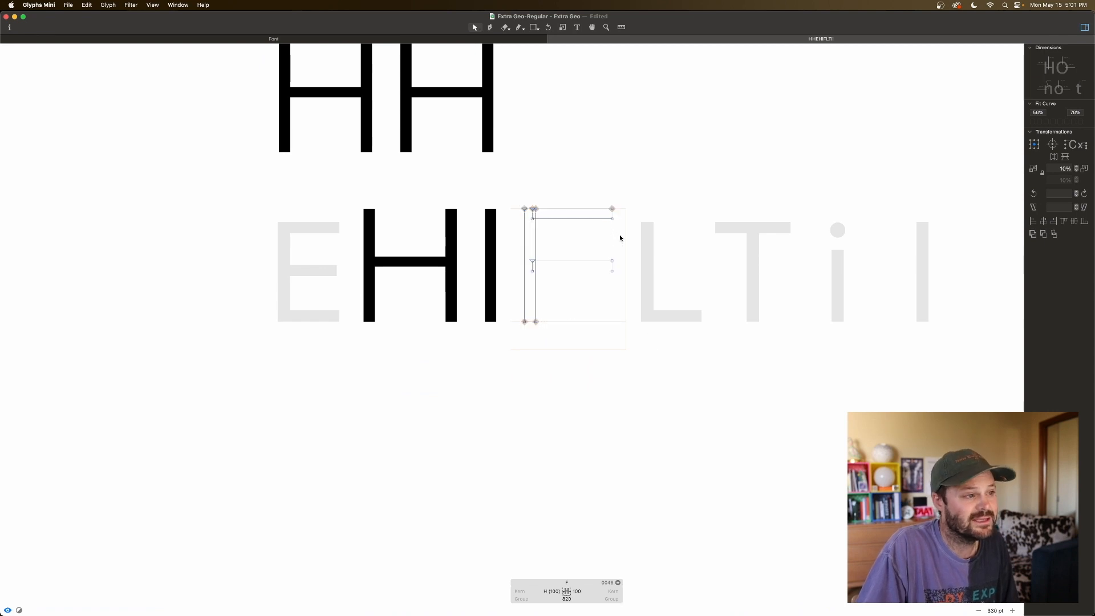
{"action": "left_click_drag", "start_coordinate": [623, 197], "coordinate": [599, 306]}
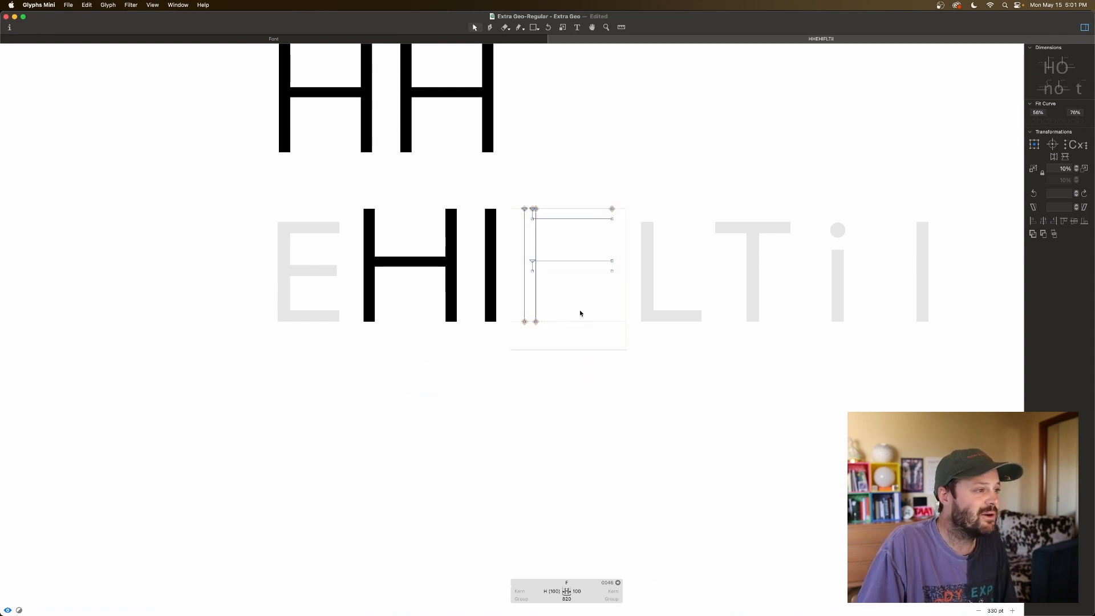
{"action": "double_click", "coordinate": [432, 277]}
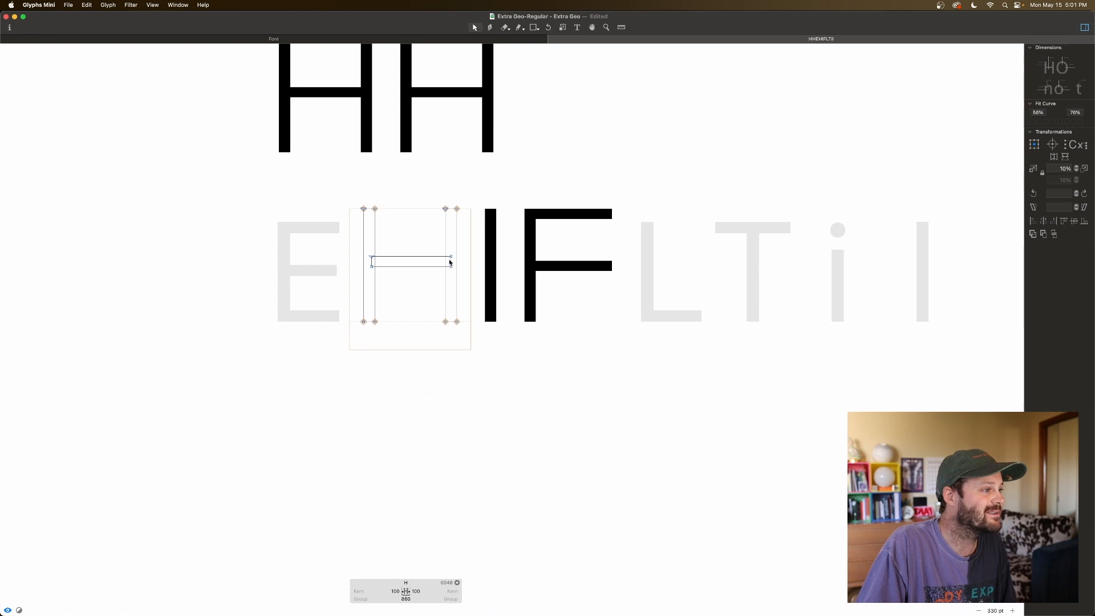
{"action": "double_click", "coordinate": [573, 242]}
{"action": "left_click_drag", "start_coordinate": [623, 200], "coordinate": [510, 345]}
{"action": "left_click", "coordinate": [568, 318]}
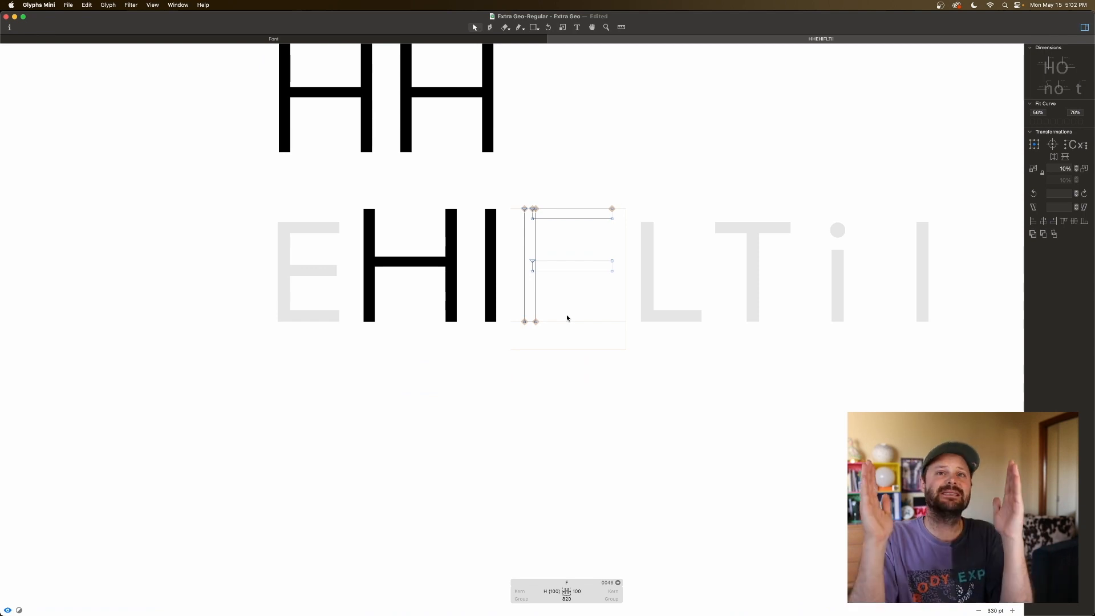
{"action": "key", "text": "space"}
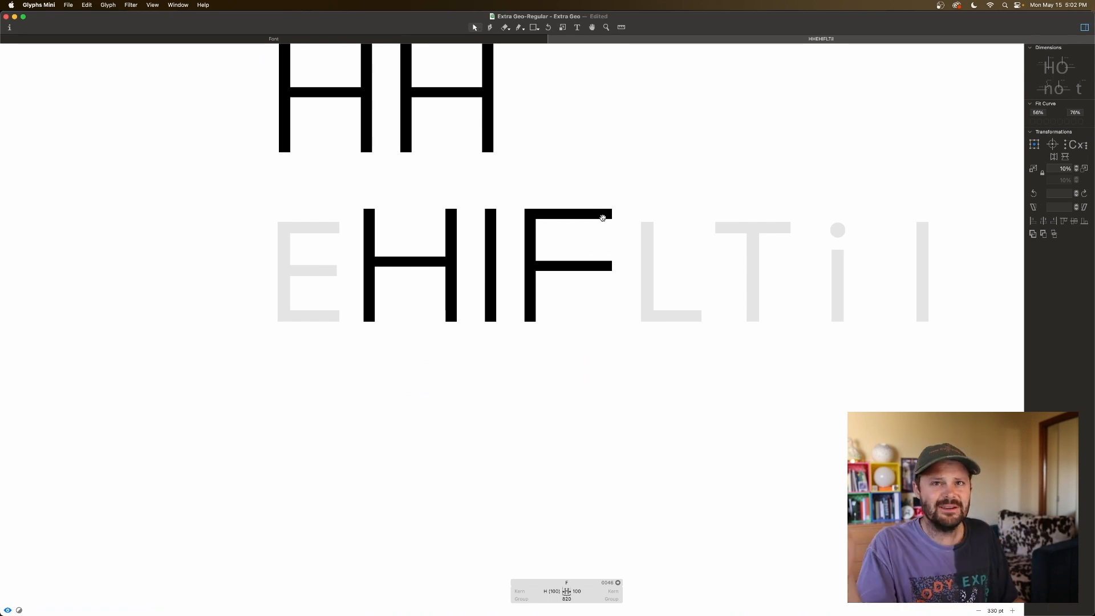
{"action": "key", "text": "space"}
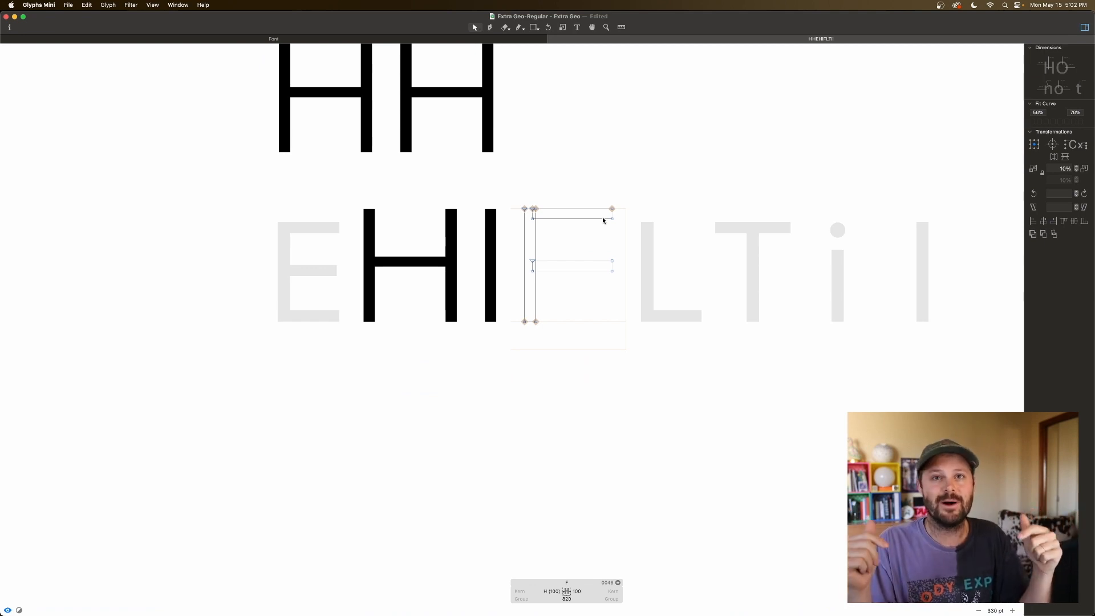
{"action": "key", "text": "space"}
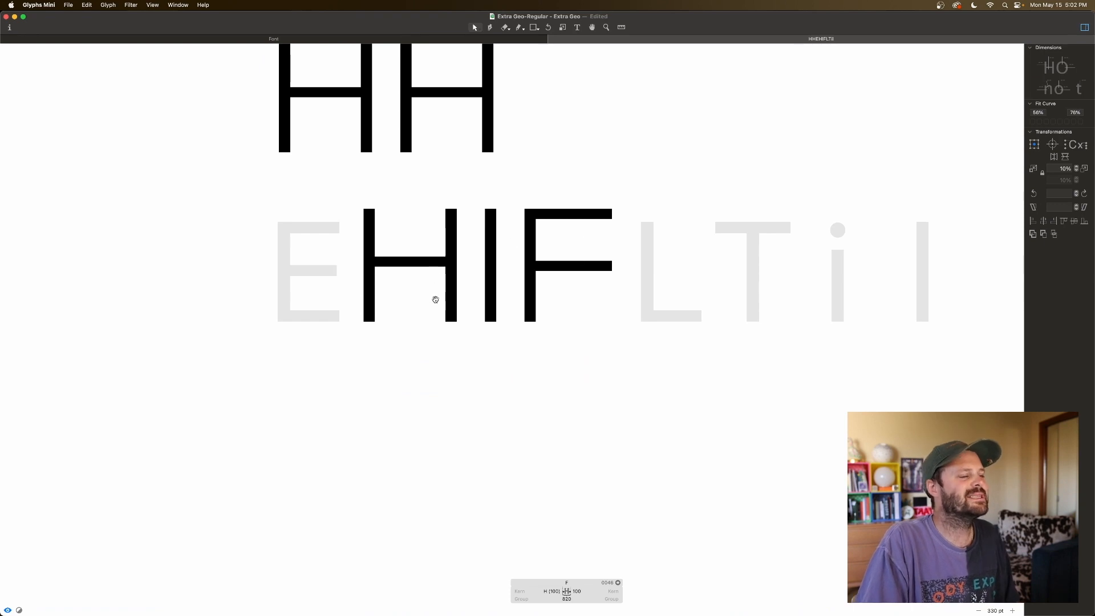
{"action": "key", "text": "space"}
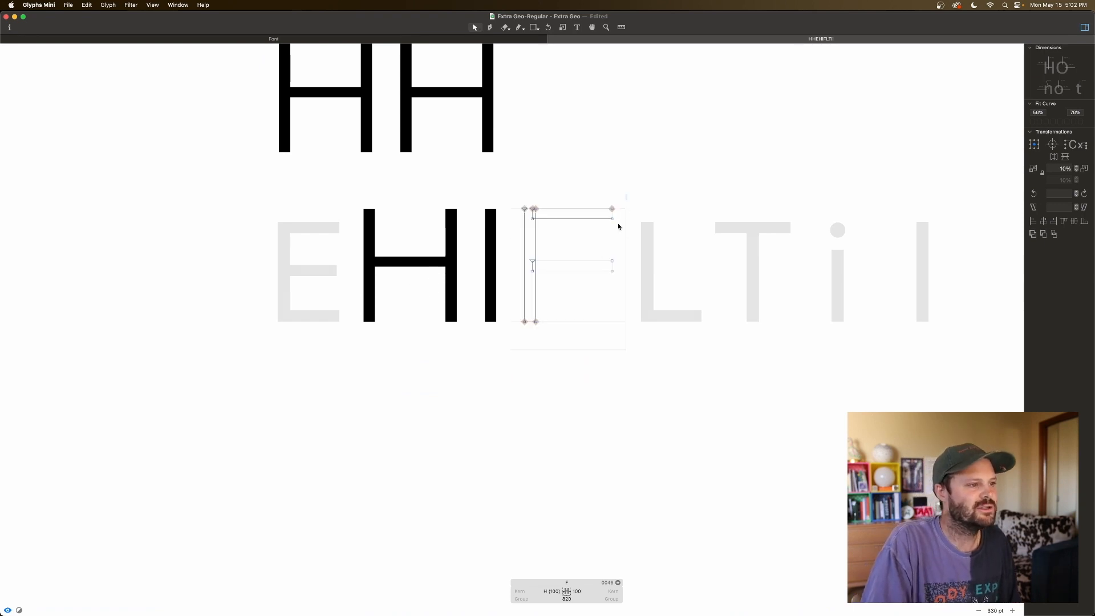
Shorten both of the F's arms so they end at X 710, judging their length in the filled preview
{"action": "key", "text": "space"}
{"action": "key", "text": "shift+Left"}
{"action": "key", "text": "shift+Left"}
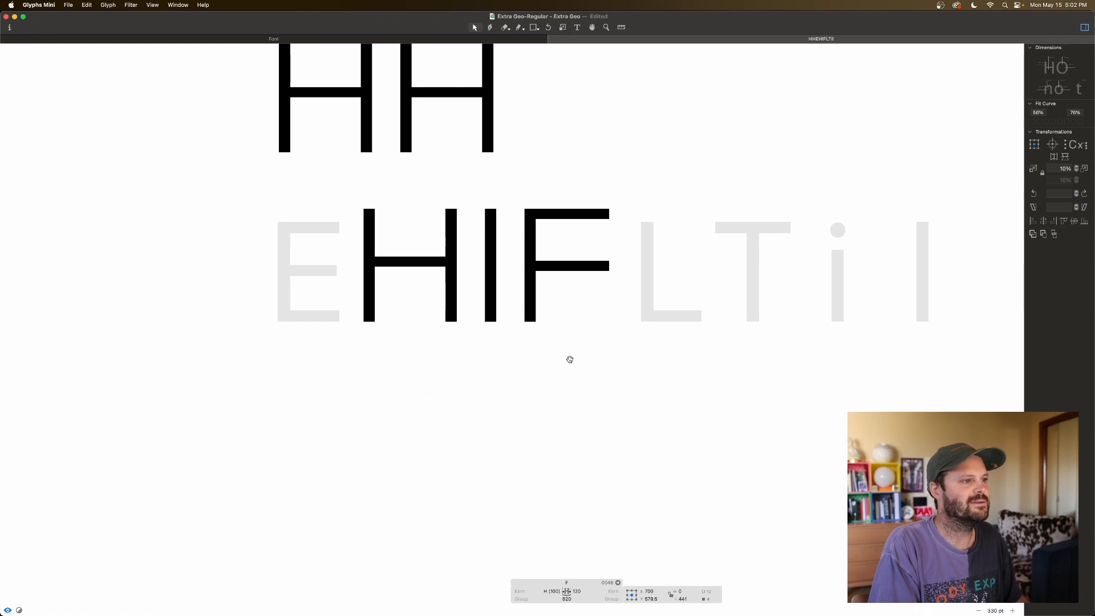
{"action": "key", "text": "shift+Right"}
{"action": "key", "text": "shift+Right"}
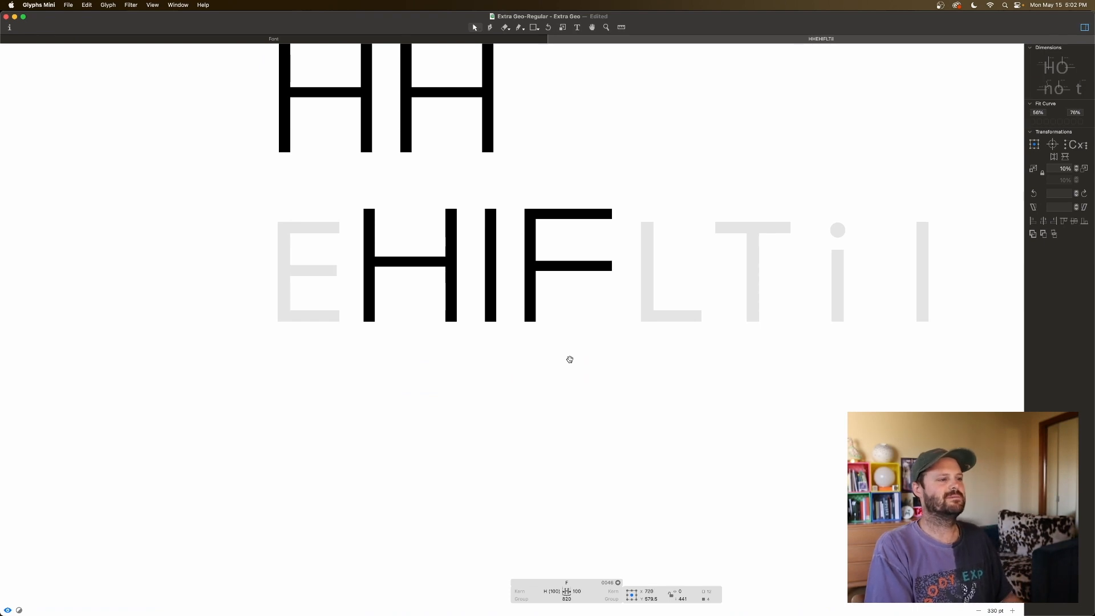
{"action": "key", "text": "shift+Right"}
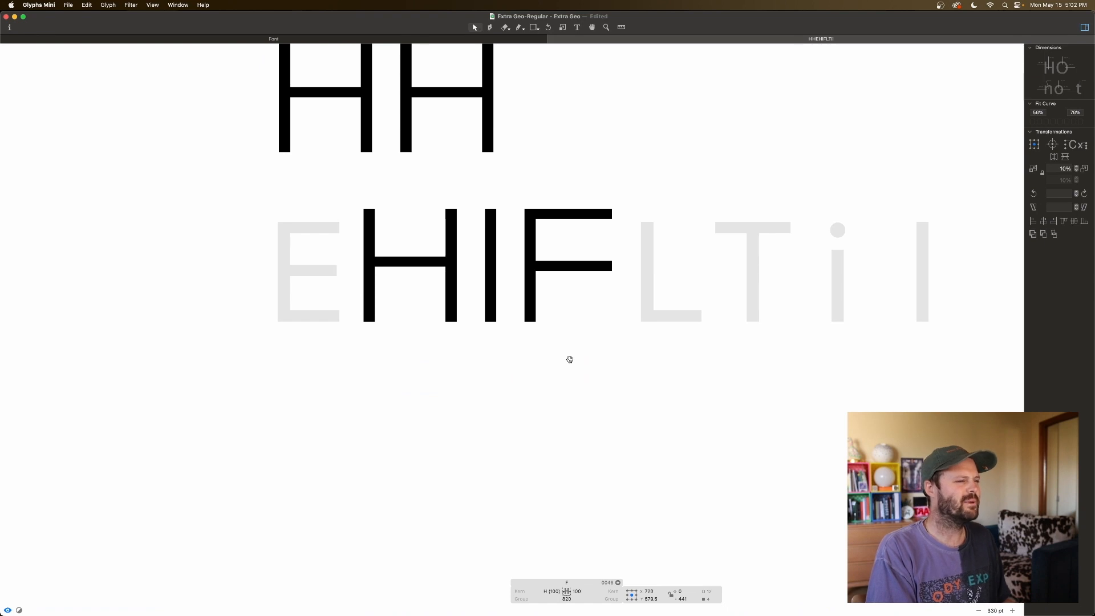
{"action": "key", "text": "shift+Left"}
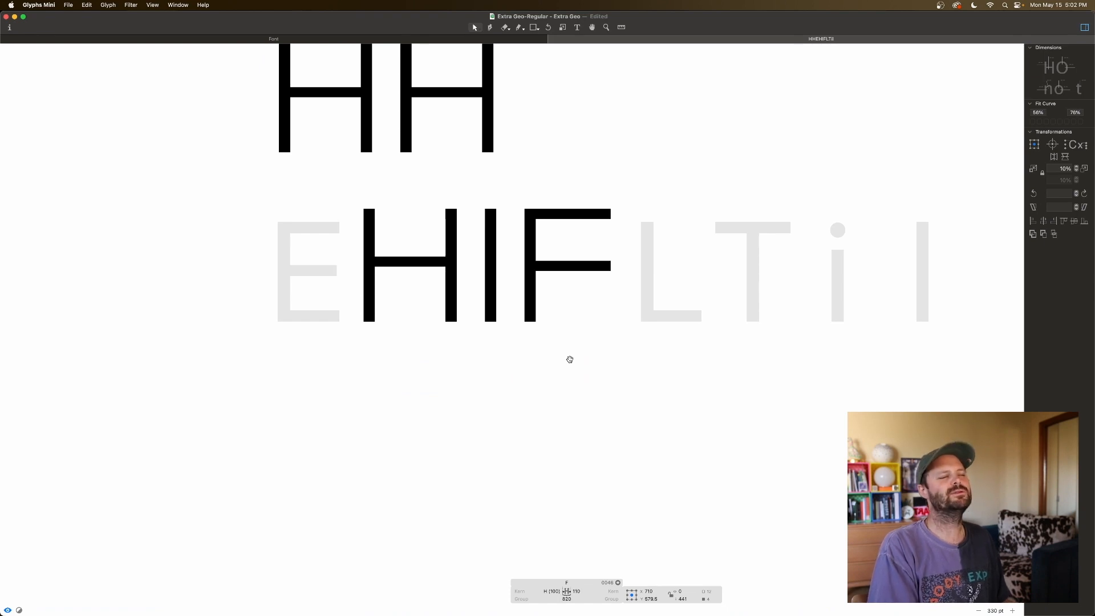
{"action": "key", "text": "shift+Right"}
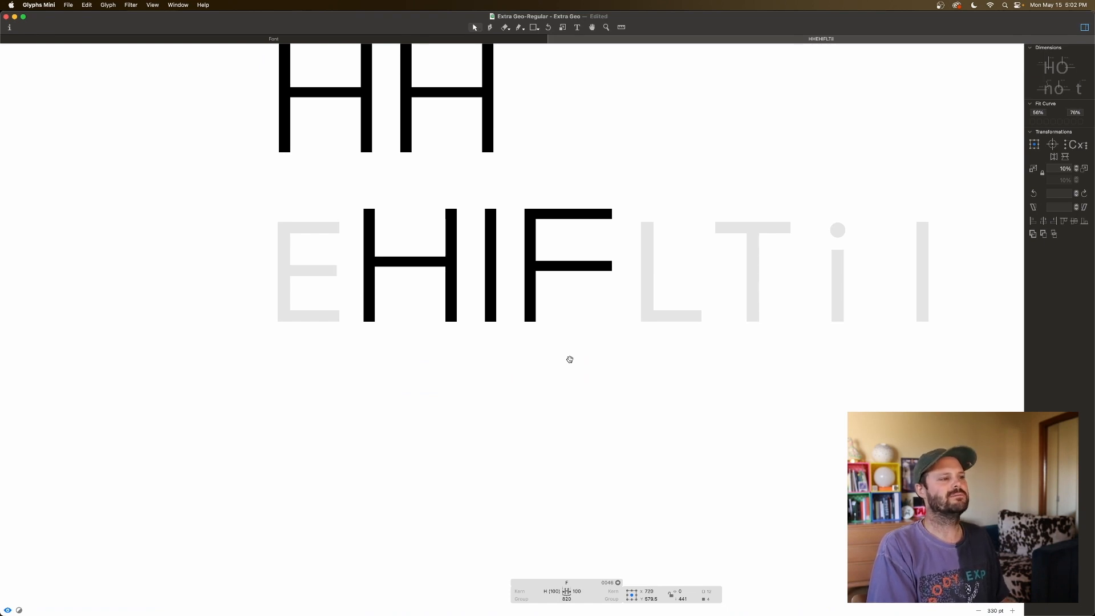
{"action": "key", "text": "shift+Left"}
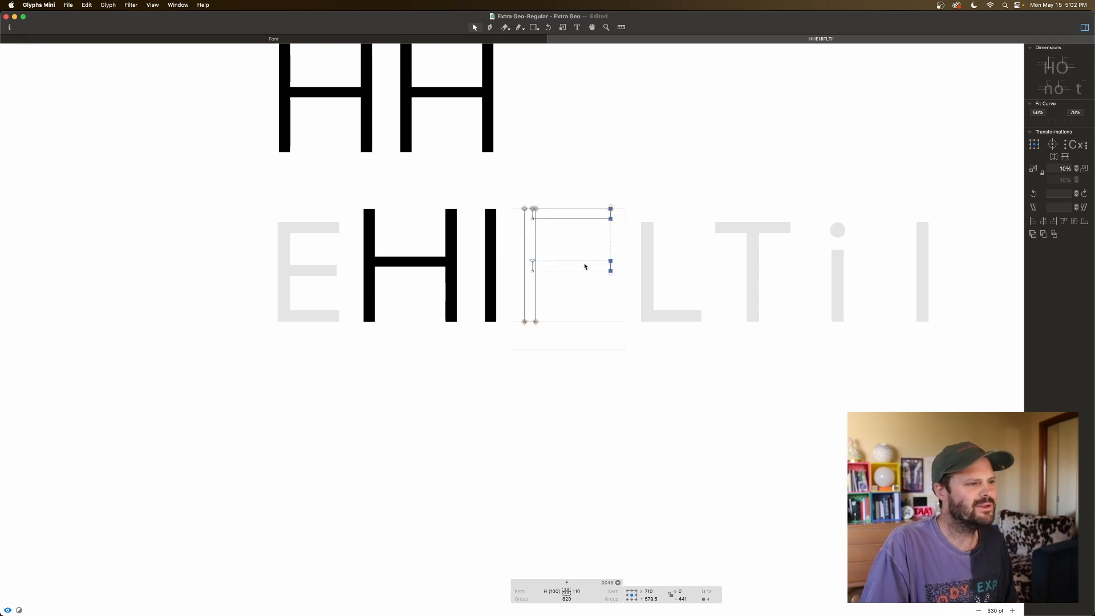
{"action": "left_click", "coordinate": [618, 286]}
{"action": "left_click_drag", "start_coordinate": [621, 286], "coordinate": [521, 209]}
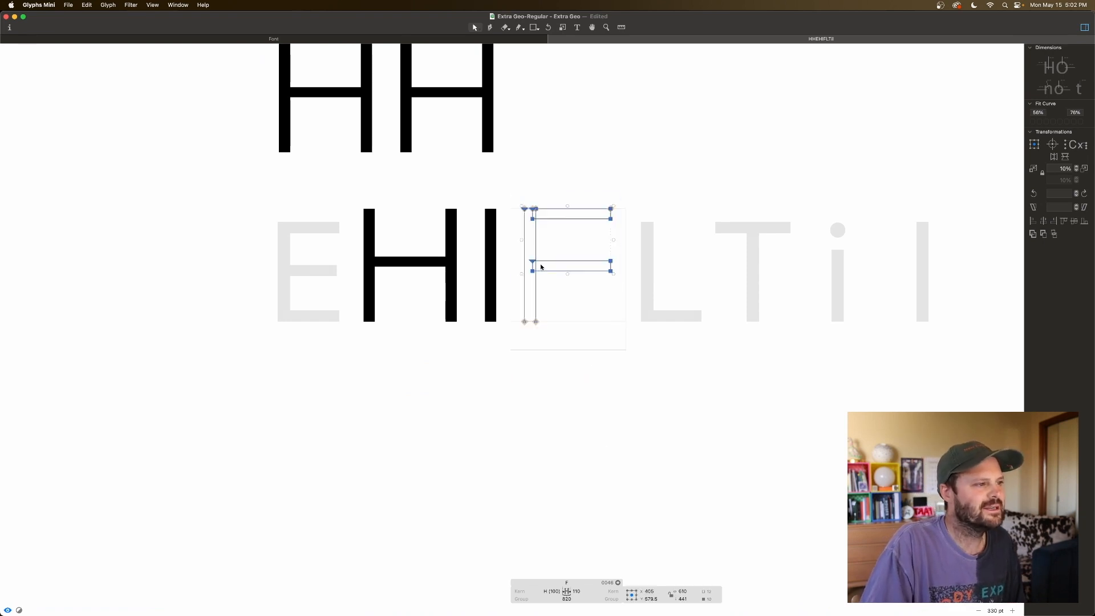
{"action": "left_click", "coordinate": [601, 234]}
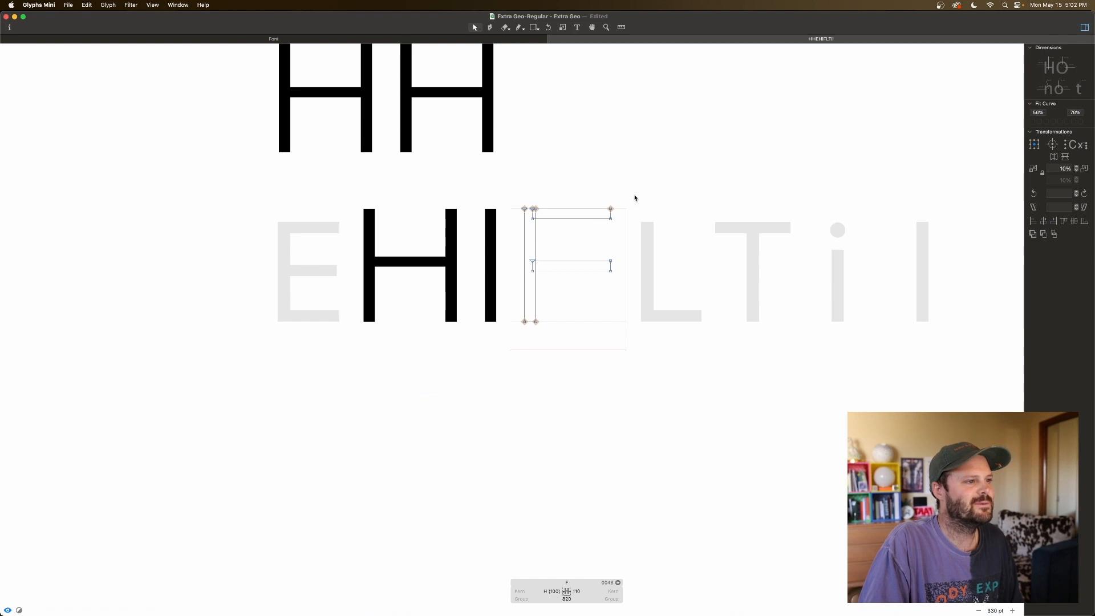
{"action": "key", "text": "space"}
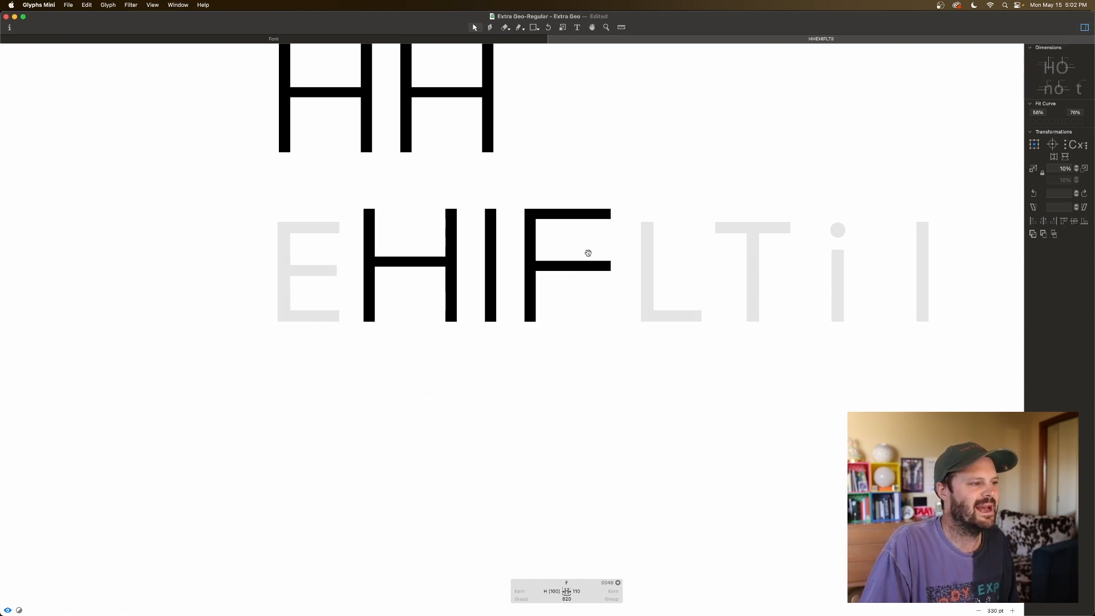
Copy all of the F's outlines and paste them into the empty E glyph
{"action": "left_click_drag", "start_coordinate": [627, 204], "coordinate": [521, 339]}
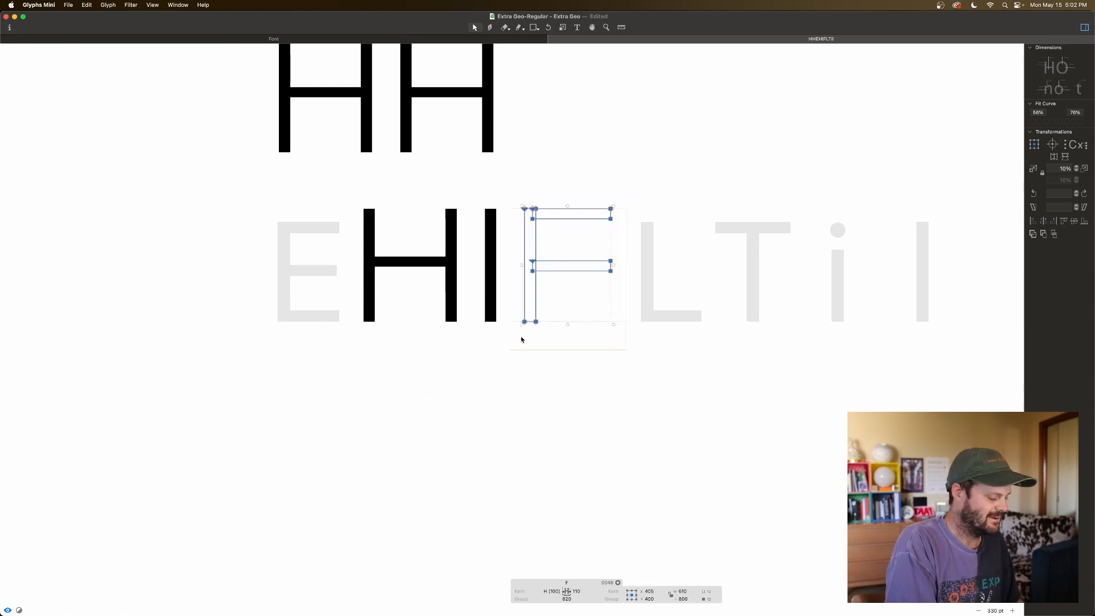
{"action": "left_click", "coordinate": [310, 298]}
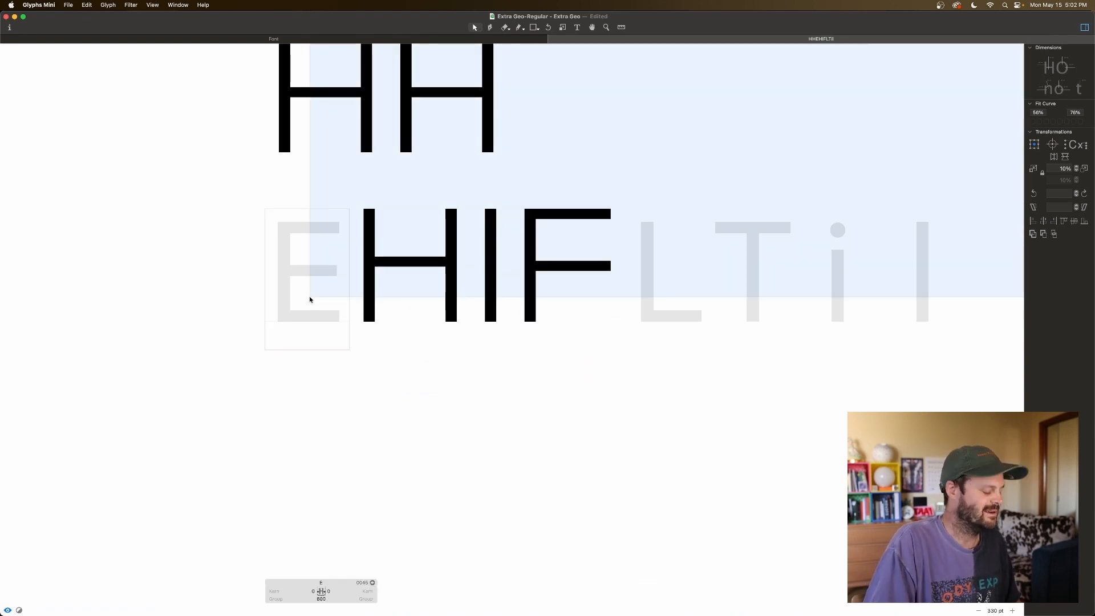
{"action": "left_click_drag", "start_coordinate": [309, 300], "coordinate": [301, 303]}
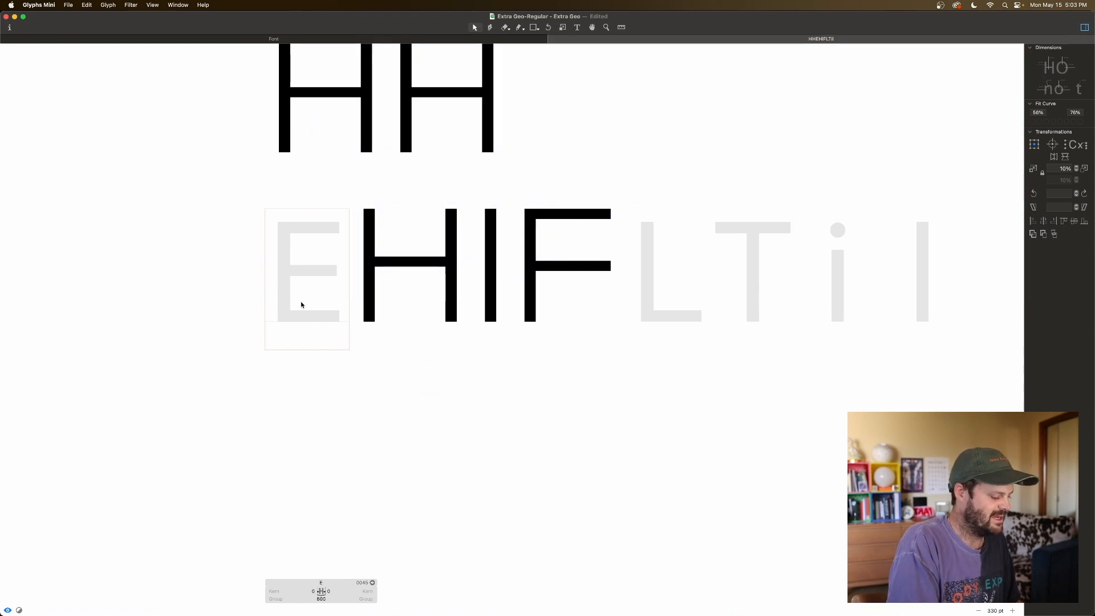
{"action": "double_click", "coordinate": [301, 304]}
Duplicate the E's middle arm and lower the duplicate to Y 36 so it sits flush with the baseline
{"action": "left_click", "coordinate": [312, 272]}
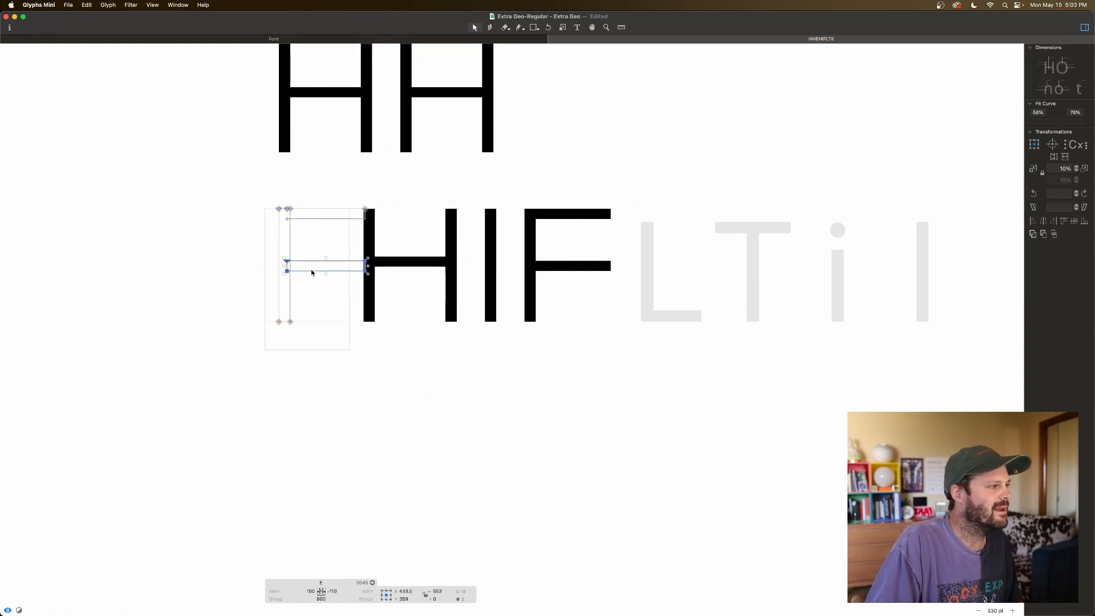
{"action": "double_click", "coordinate": [311, 273]}
{"action": "key", "text": "super+shift+Down"}
{"action": "key", "text": "super+shift+Down"}
{"action": "key", "text": "super+shift+Down"}
{"action": "key", "text": "shift+Down"}
{"action": "key", "text": "shift+Down"}
{"action": "key", "text": "shift+Down"}
{"action": "key", "text": "shift+Down"}
{"action": "key", "text": "shift+Down"}
{"action": "key", "text": "shift+Down"}
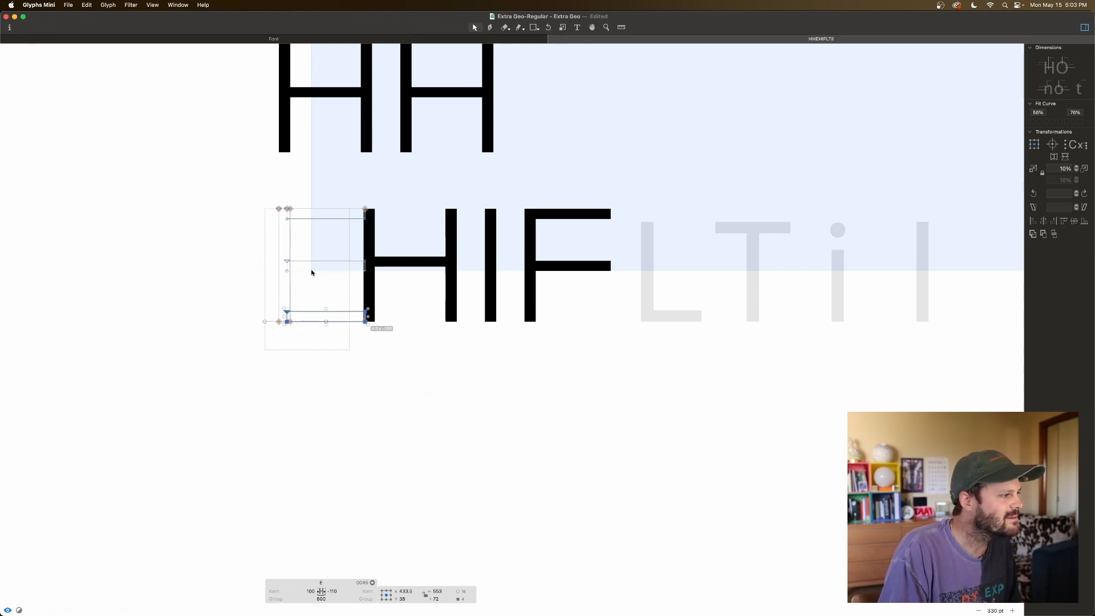
Set the E's right sidebearing to 100, link its left sidebearing to H, and preview the letter filled
{"action": "left_click", "coordinate": [314, 292]}
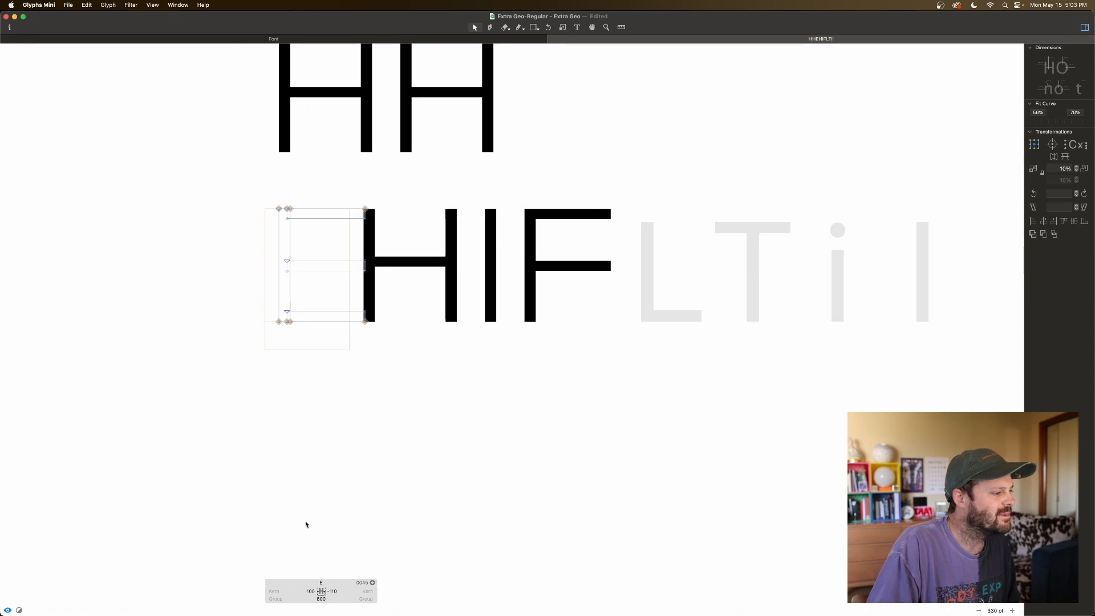
{"action": "left_click", "coordinate": [332, 591]}
{"action": "type", "text": "10"}
{"action": "left_click", "coordinate": [313, 591]}
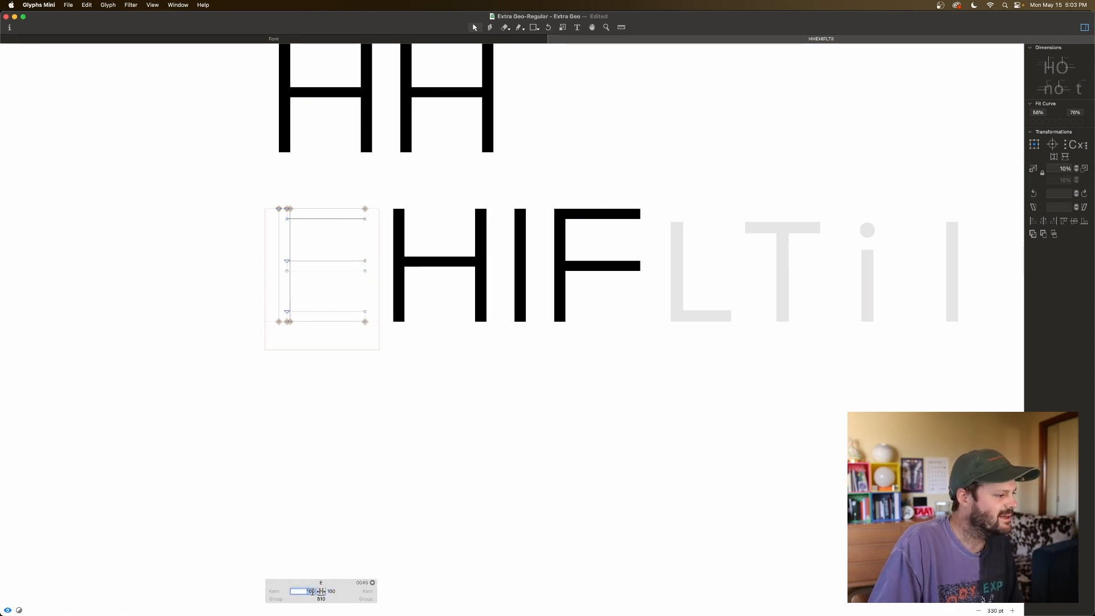
{"action": "type", "text": "=H"}
{"action": "key", "text": "Tab"}
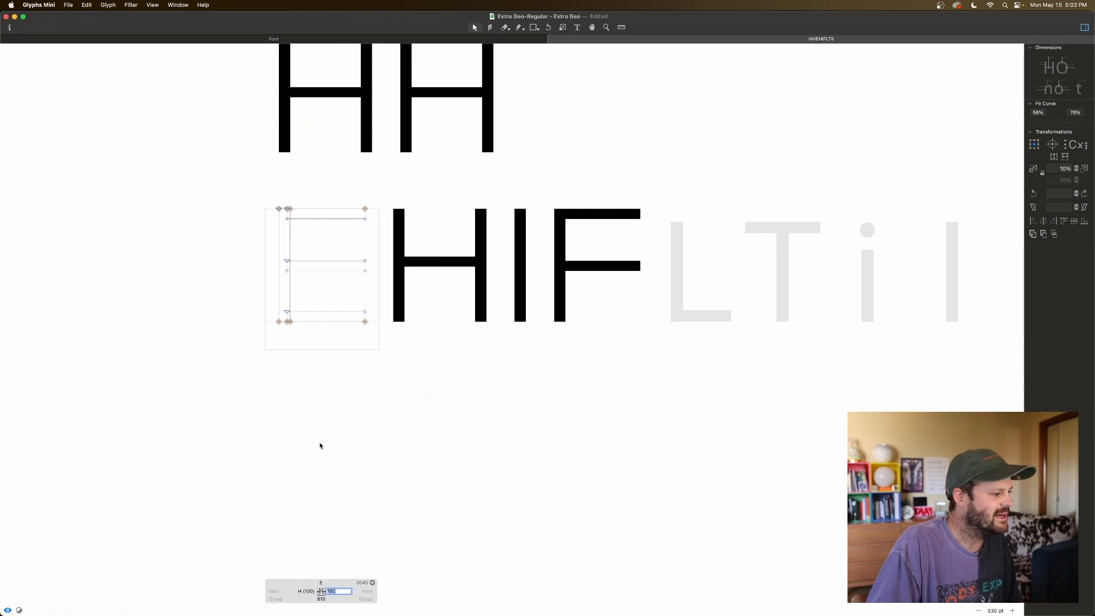
{"action": "key", "text": "Return"}
{"action": "key", "text": "space"}
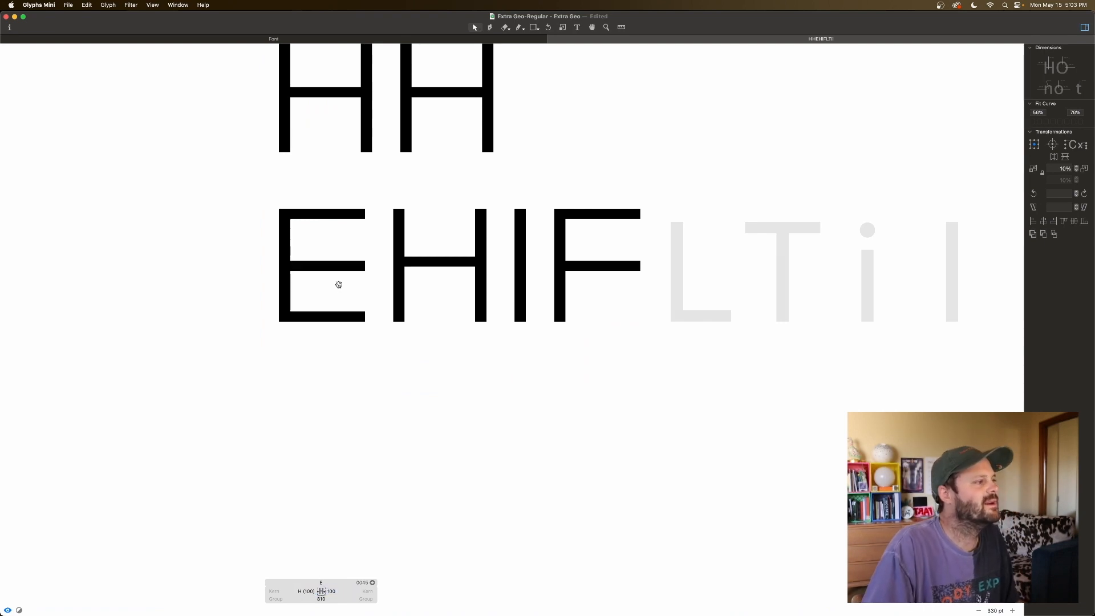
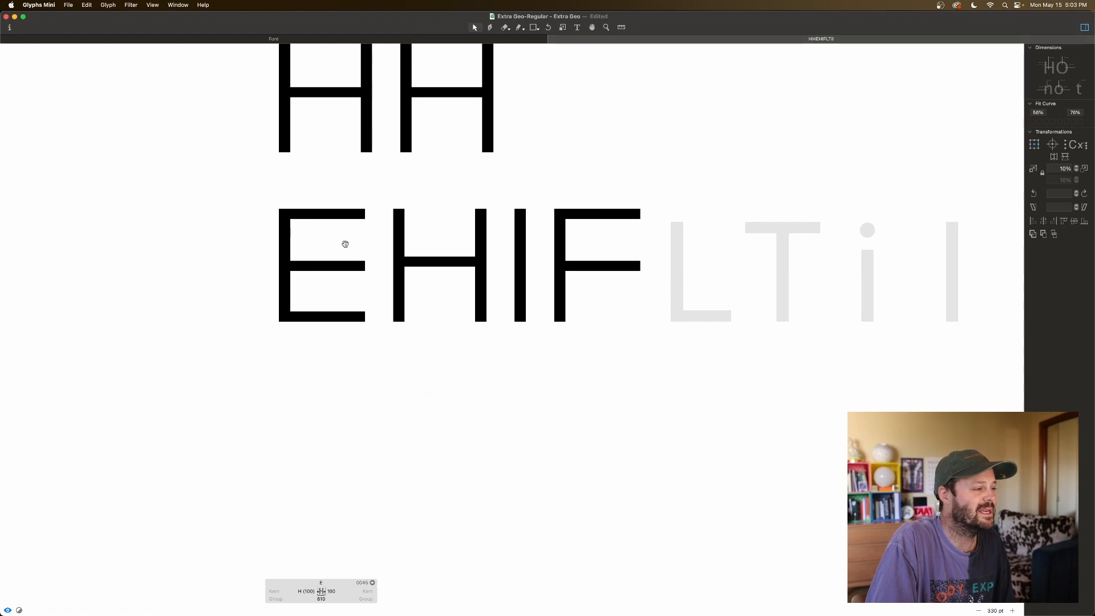
Measure the heights of the E's upper and lower gaps between its arms
{"action": "double_click", "coordinate": [342, 231]}
{"action": "left_click_drag", "start_coordinate": [374, 215], "coordinate": [350, 266]}
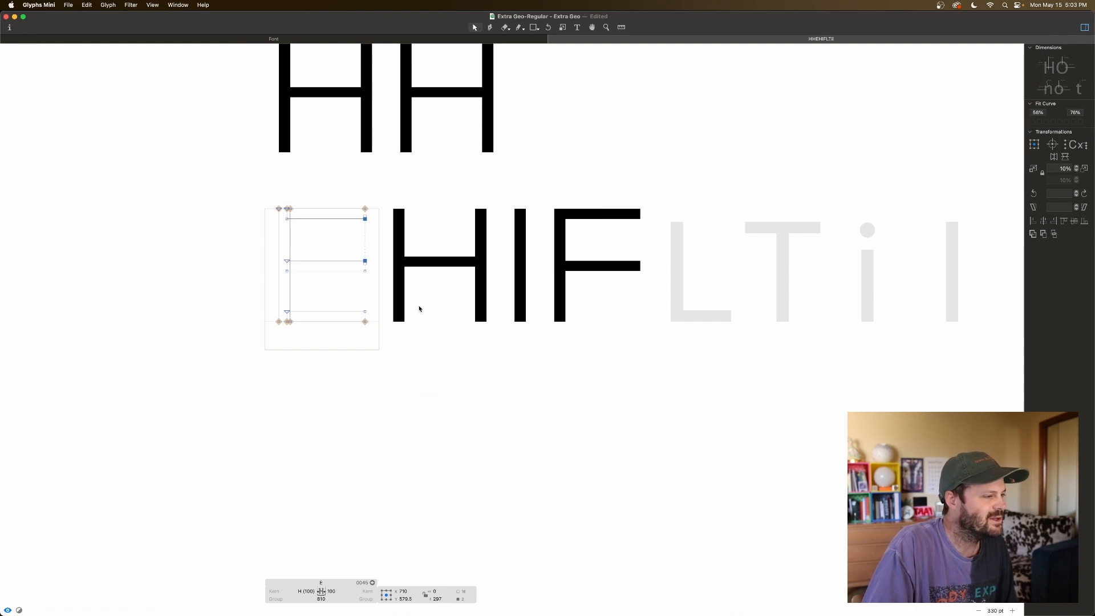
{"action": "left_click_drag", "start_coordinate": [372, 266], "coordinate": [351, 320]}
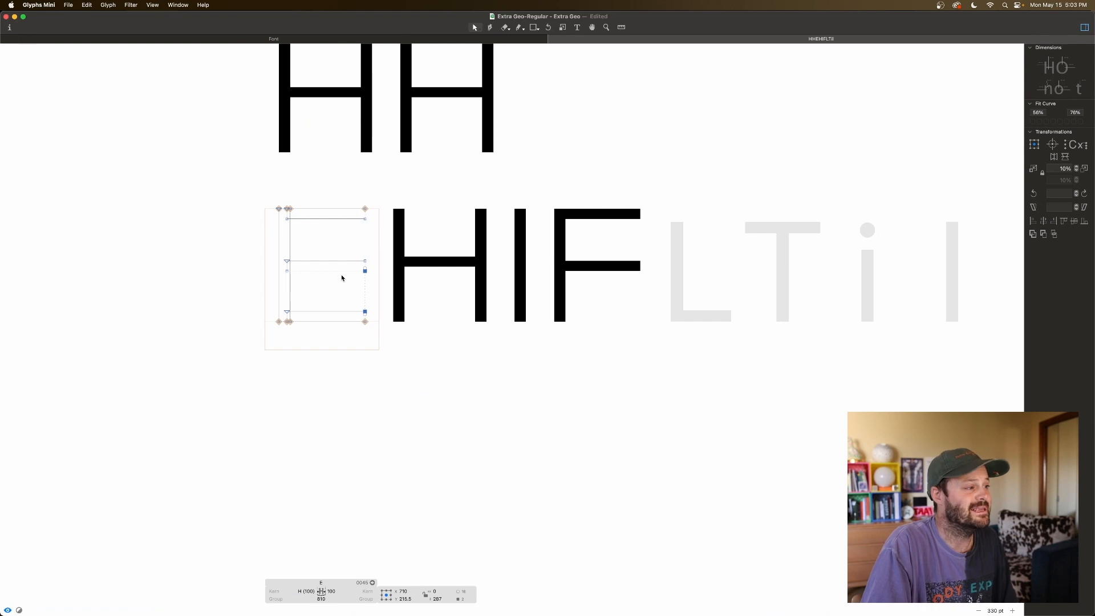
Select the E's middle arm and raise it to Y 405, checking its balance in the filled preview
{"action": "key", "text": "space"}
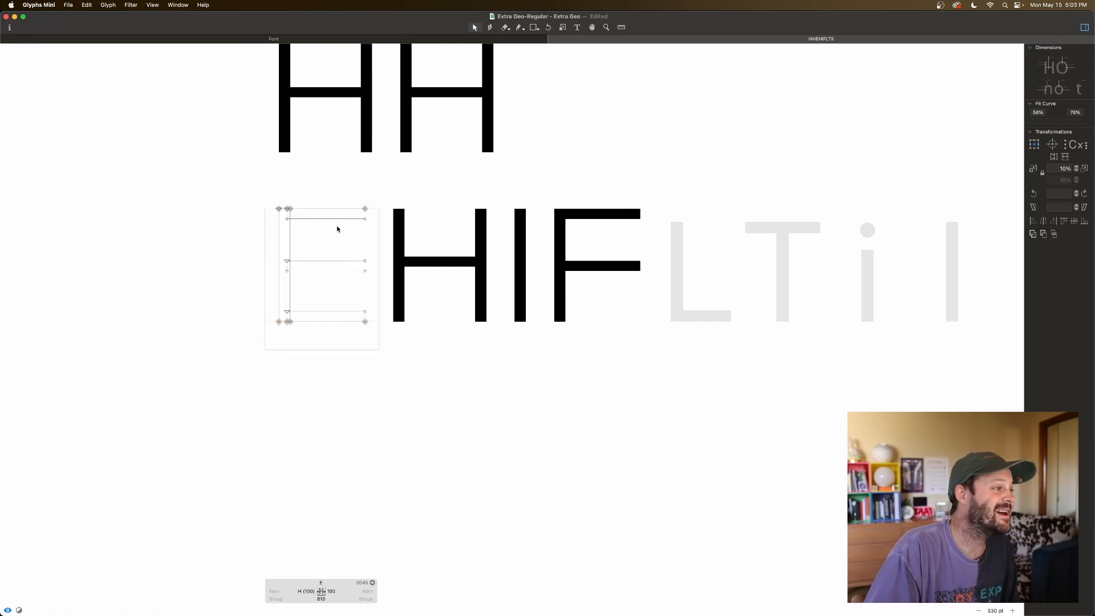
{"action": "double_click", "coordinate": [341, 270]}
{"action": "key", "text": "space"}
{"action": "left_click", "coordinate": [341, 281]}
{"action": "double_click", "coordinate": [333, 274]}
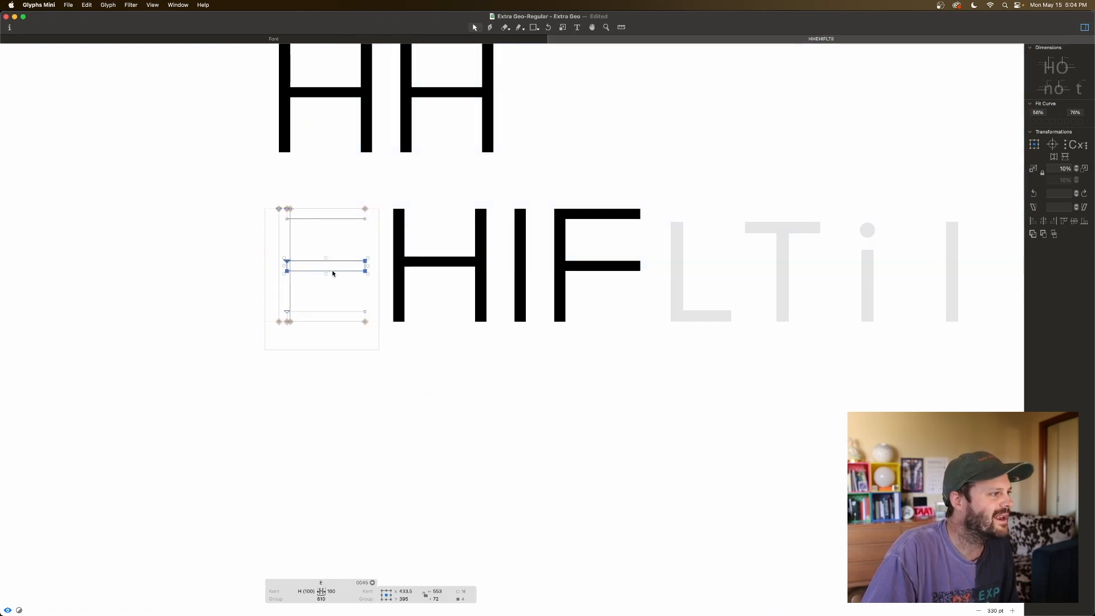
{"action": "key", "text": "space"}
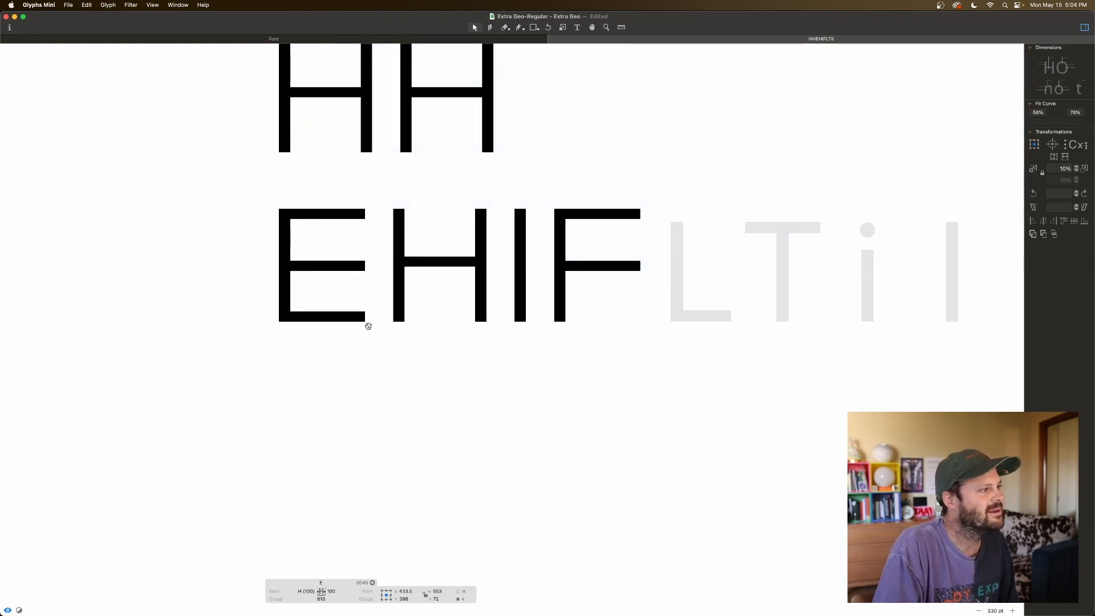
{"action": "key", "text": "Up"}
{"action": "key", "text": "Up"}
{"action": "key", "text": "Up"}
{"action": "key", "text": "Up"}
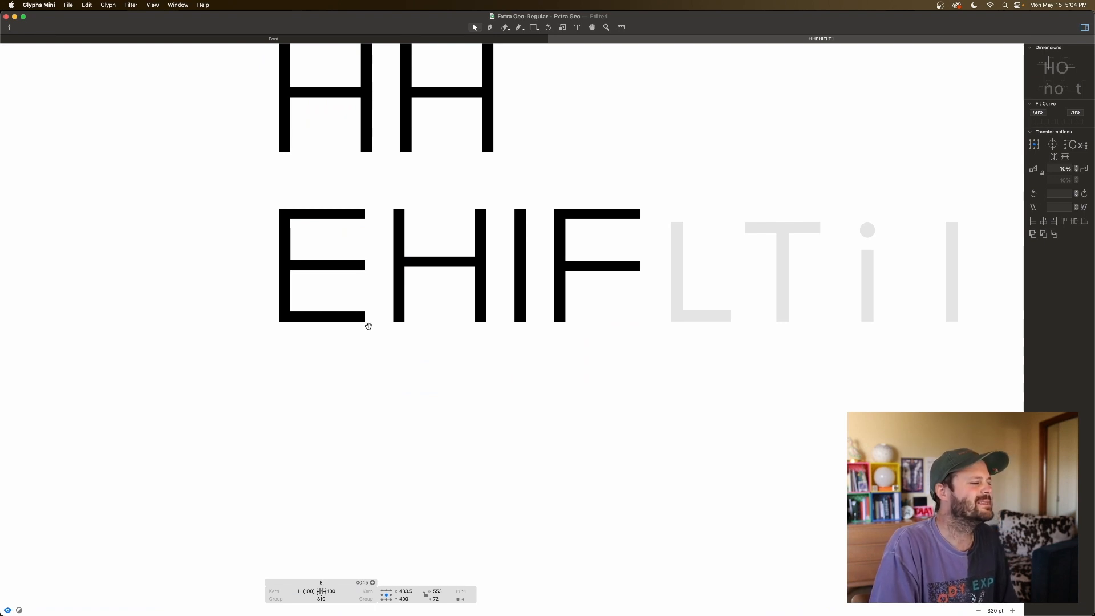
{"action": "key", "text": "Up"}
{"action": "key", "text": "Up"}
{"action": "key", "text": "Up"}
{"action": "key", "text": "Up"}
{"action": "key", "text": "Up"}
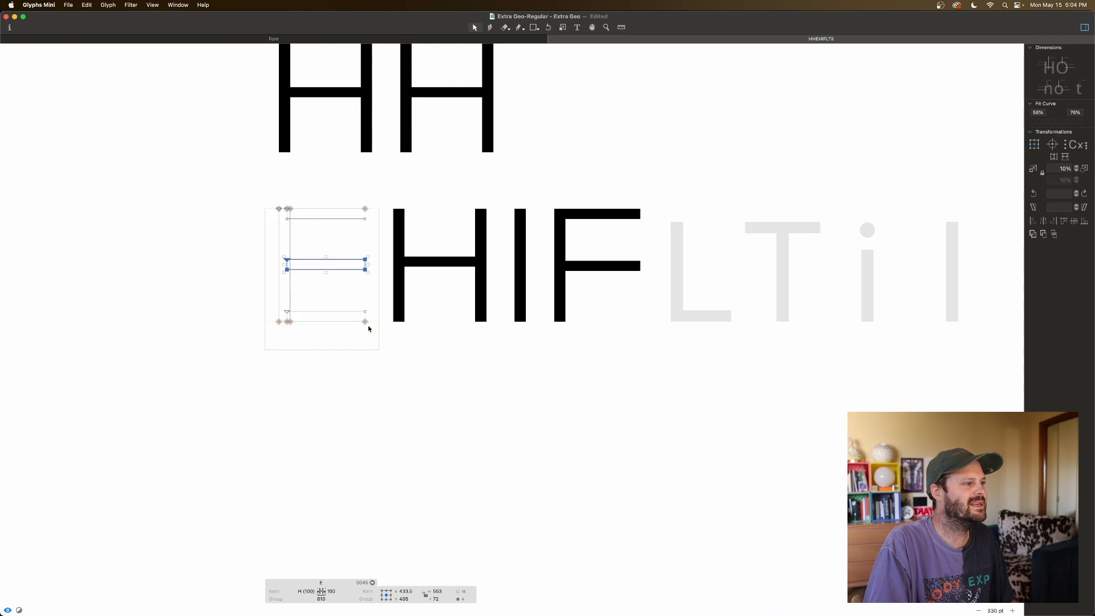
Compare the heights of the gaps above and below the E's raised middle arm, using their bounding nodes
{"action": "left_click", "coordinate": [361, 286]}
{"action": "left_click_drag", "start_coordinate": [373, 266], "coordinate": [355, 318]}
{"action": "left_click_drag", "start_coordinate": [373, 212], "coordinate": [354, 268]}
{"action": "key", "text": "space"}
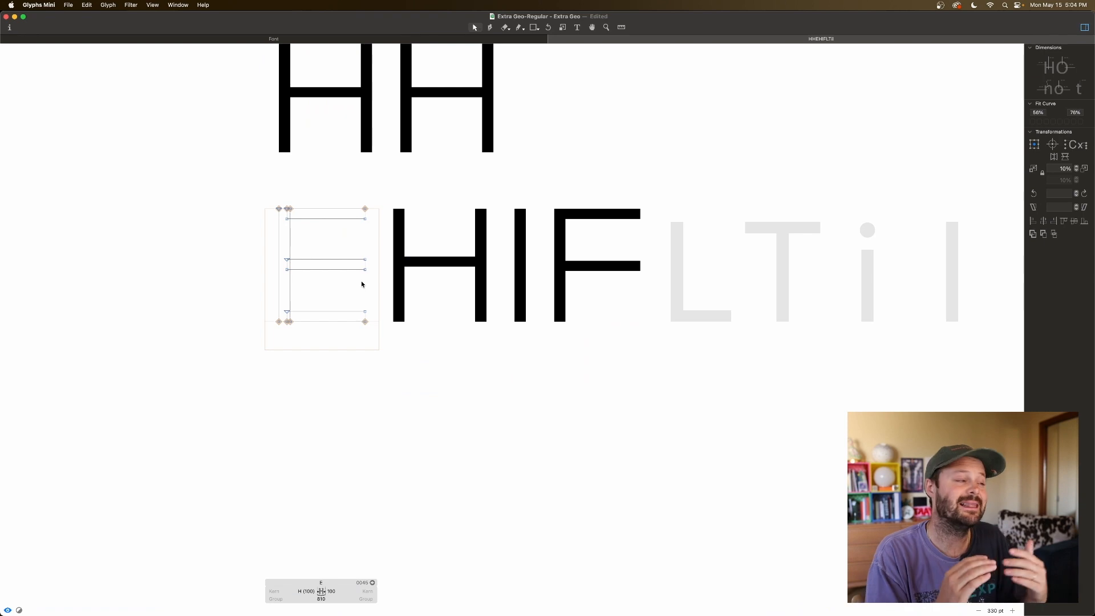
{"action": "left_click_drag", "start_coordinate": [369, 251], "coordinate": [281, 274]}
Check the vertical position of the H's crossbar and its lower edge against the lower edge of the E's middle arm
{"action": "left_click", "coordinate": [434, 274]}
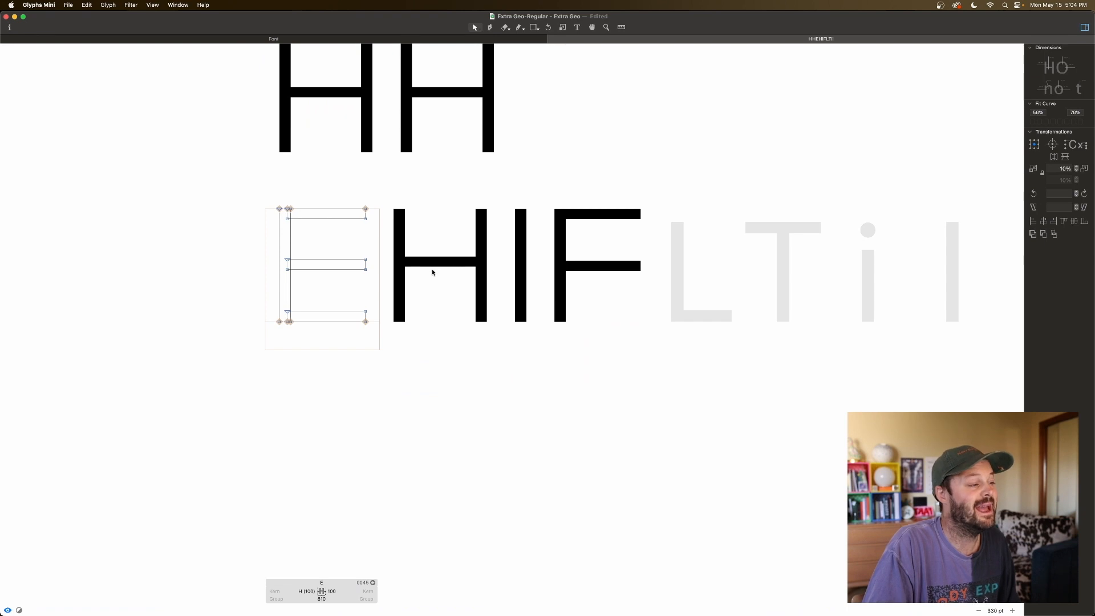
{"action": "double_click", "coordinate": [433, 271]}
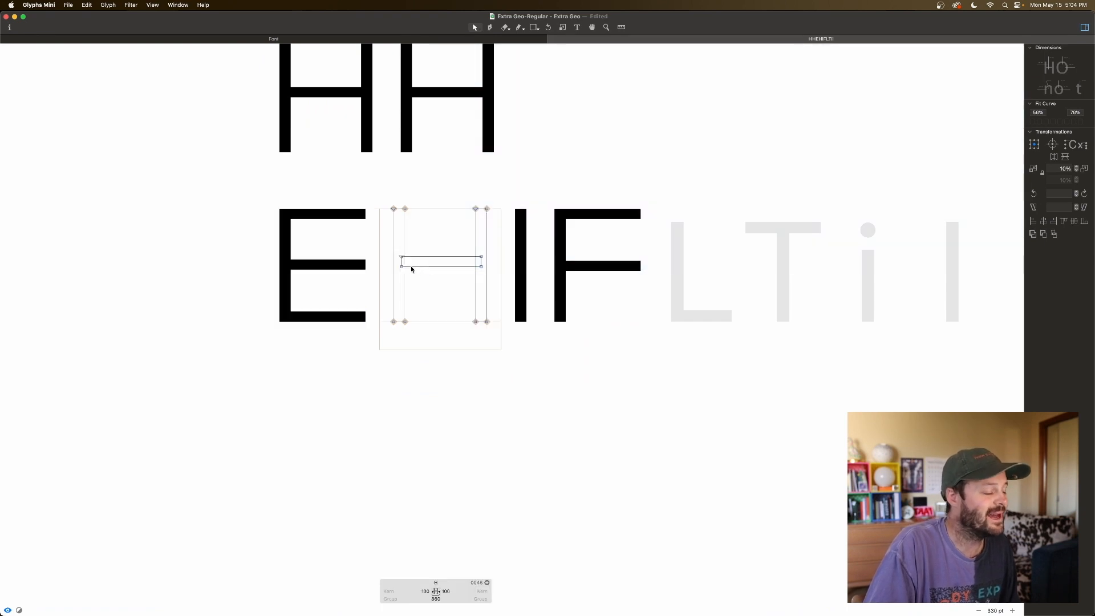
{"action": "double_click", "coordinate": [423, 269]}
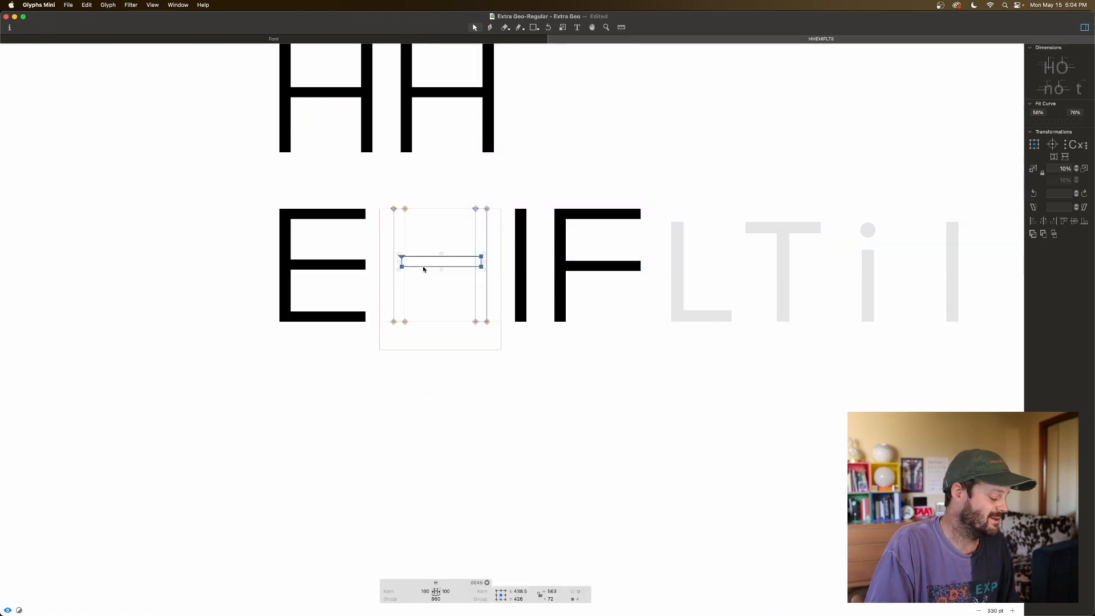
{"action": "left_click", "coordinate": [381, 279]}
{"action": "scroll", "coordinate": [422, 279], "scroll_direction": "down", "scroll_amount": 1}
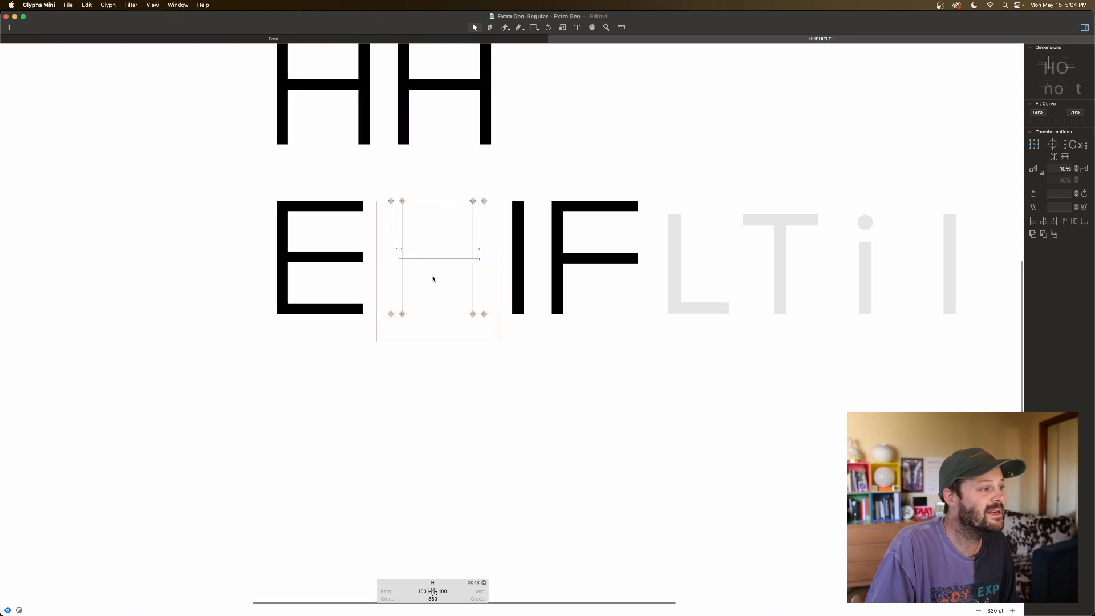
{"action": "left_click", "coordinate": [398, 258]}
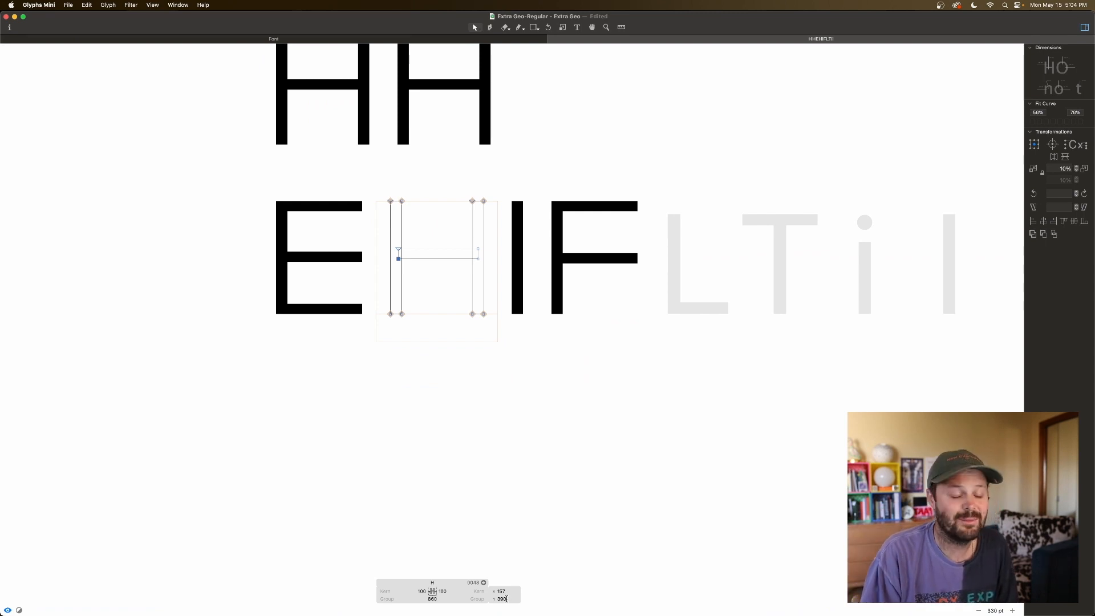
{"action": "double_click", "coordinate": [359, 274]}
{"action": "left_click", "coordinate": [362, 262]}
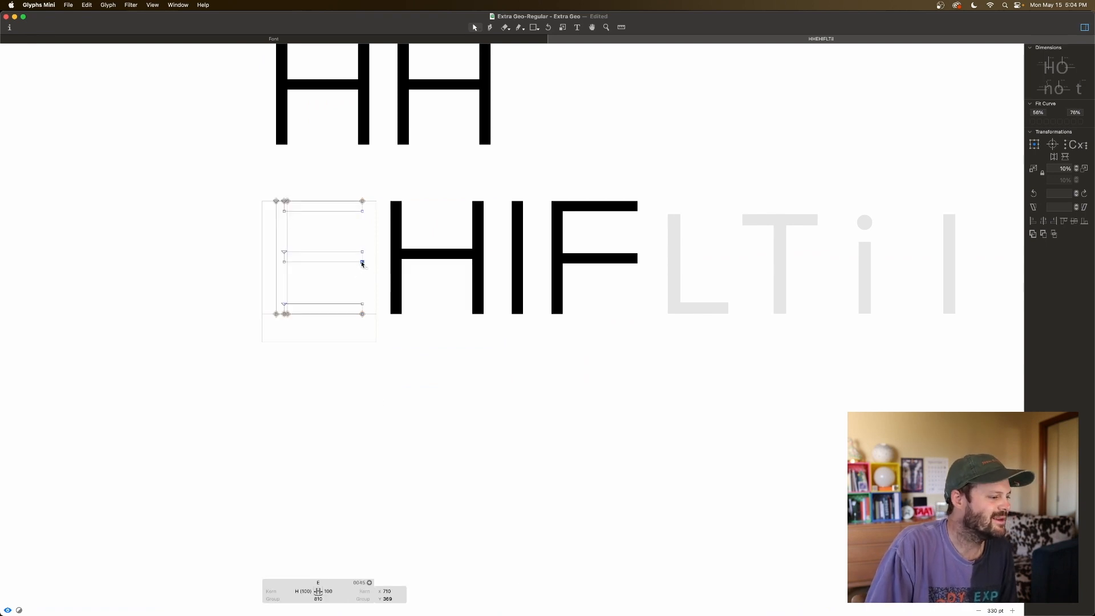
Raise the E's middle arm to Y 426, level with the H's crossbar, and preview the letters filled
{"action": "left_click_drag", "start_coordinate": [370, 246], "coordinate": [280, 269]}
{"action": "key", "text": "Up"}
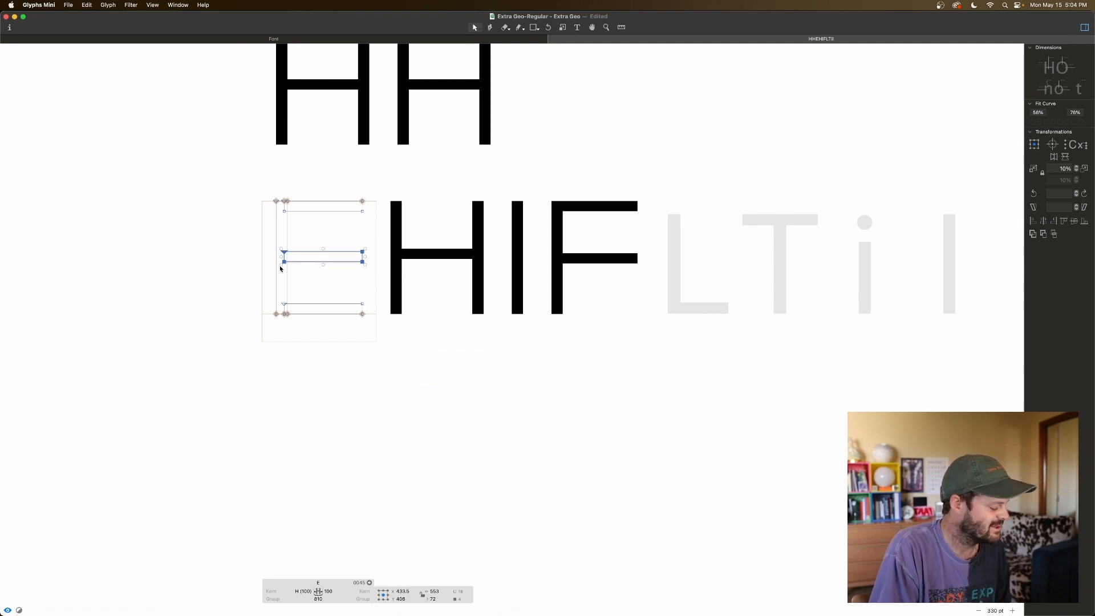
{"action": "key", "text": "shift+Up"}
{"action": "key", "text": "shift+Up"}
{"action": "key", "text": "Escape"}
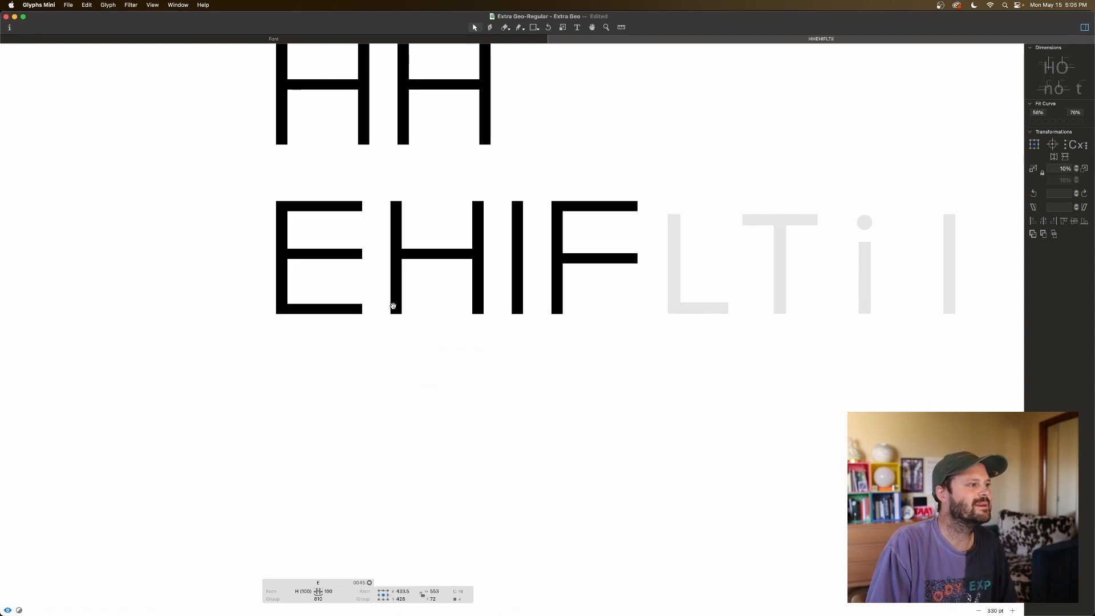
{"action": "scroll", "coordinate": [412, 308], "scroll_direction": "left", "scroll_amount": 3}
{"action": "scroll", "coordinate": [414, 307], "scroll_direction": "left", "scroll_amount": 3}
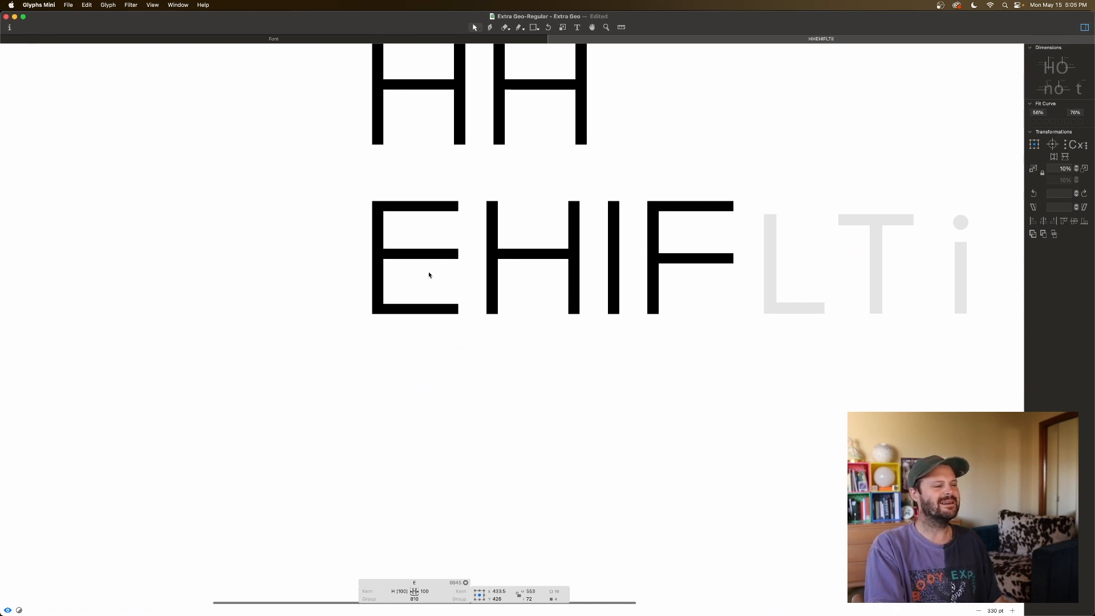
Lower the E's middle arm to Y 406
{"action": "double_click", "coordinate": [417, 285]}
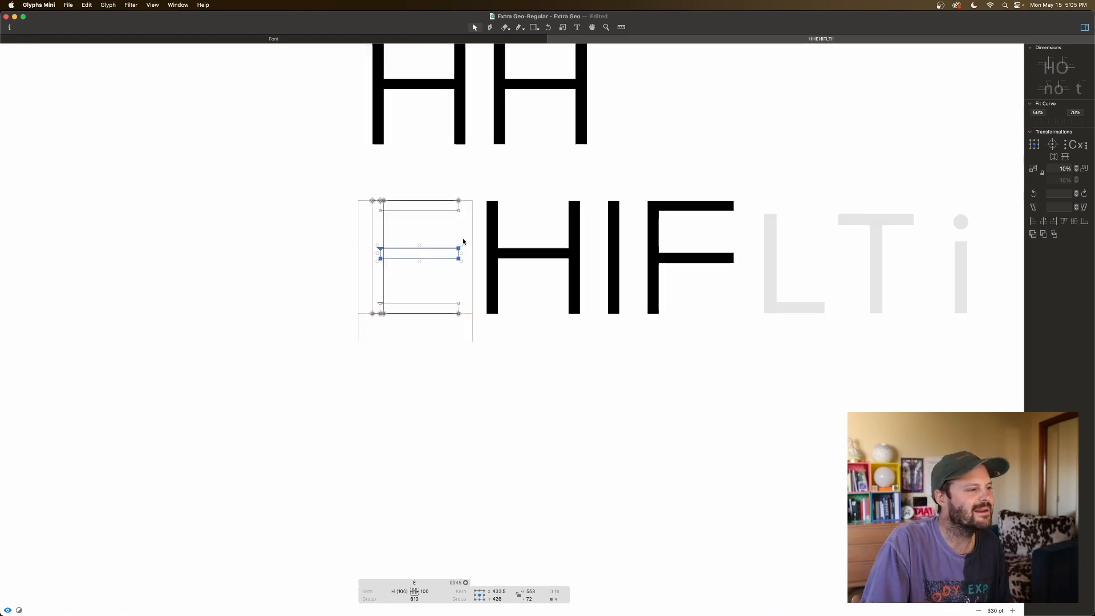
{"action": "left_click_drag", "start_coordinate": [464, 240], "coordinate": [377, 269]}
{"action": "key", "text": "shift+Down"}
{"action": "left_click", "coordinate": [459, 261]}
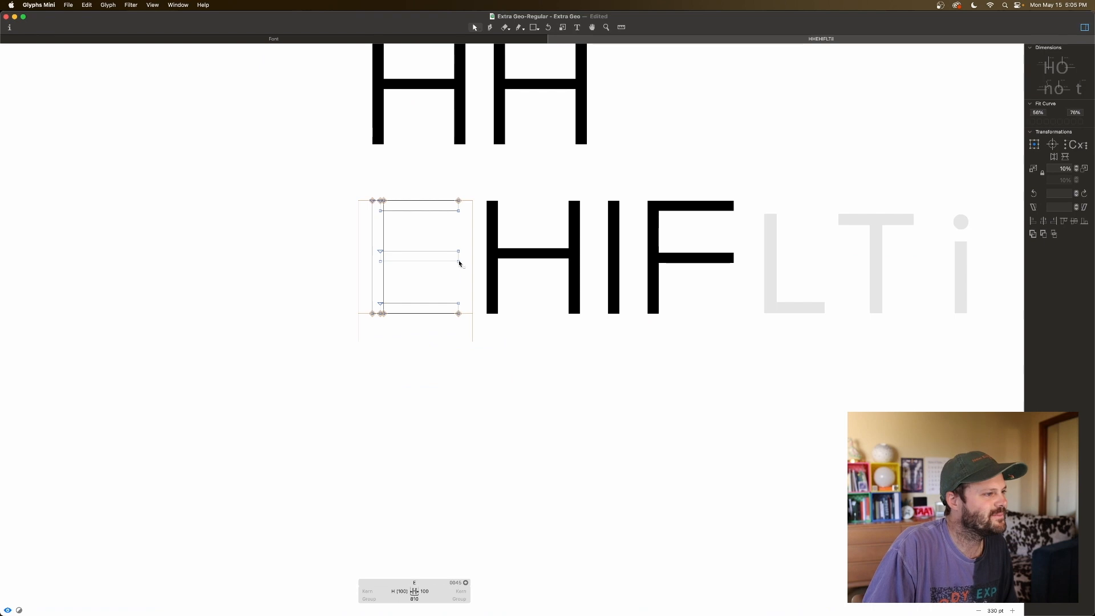
Lower the H's crossbar to Y 406 so it lines up with the E's middle arm, and preview the letters filled
{"action": "double_click", "coordinate": [533, 273]}
{"action": "double_click", "coordinate": [526, 259]}
{"action": "mouse_move", "coordinate": [525, 265]}
{"action": "left_mouse_down"}
{"action": "mouse_move", "coordinate": [518, 290]}
{"action": "mouse_move", "coordinate": [511, 267]}
{"action": "left_mouse_up"}
{"action": "double_click", "coordinate": [509, 258]}
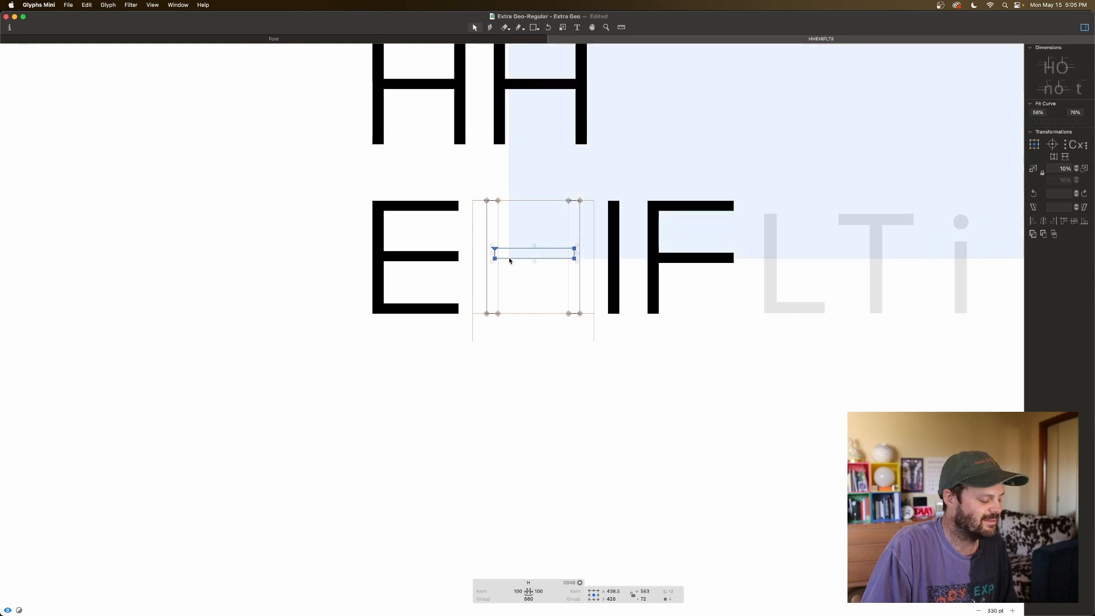
{"action": "key", "text": "shift+Down"}
{"action": "key", "text": "shift+Down"}
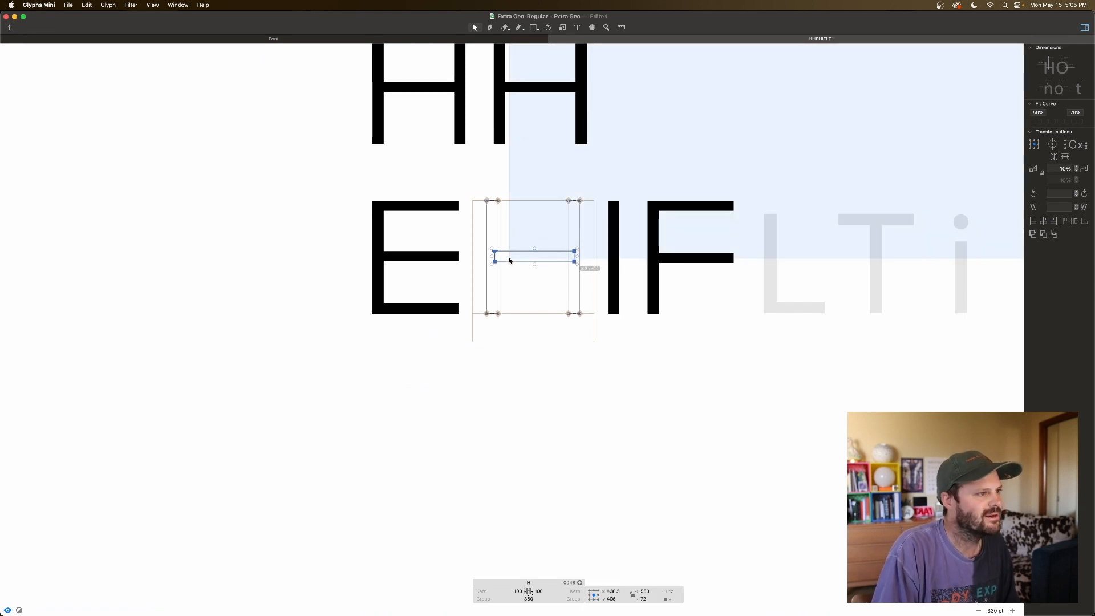
{"action": "left_click", "coordinate": [511, 283]}
{"action": "key", "text": "space"}
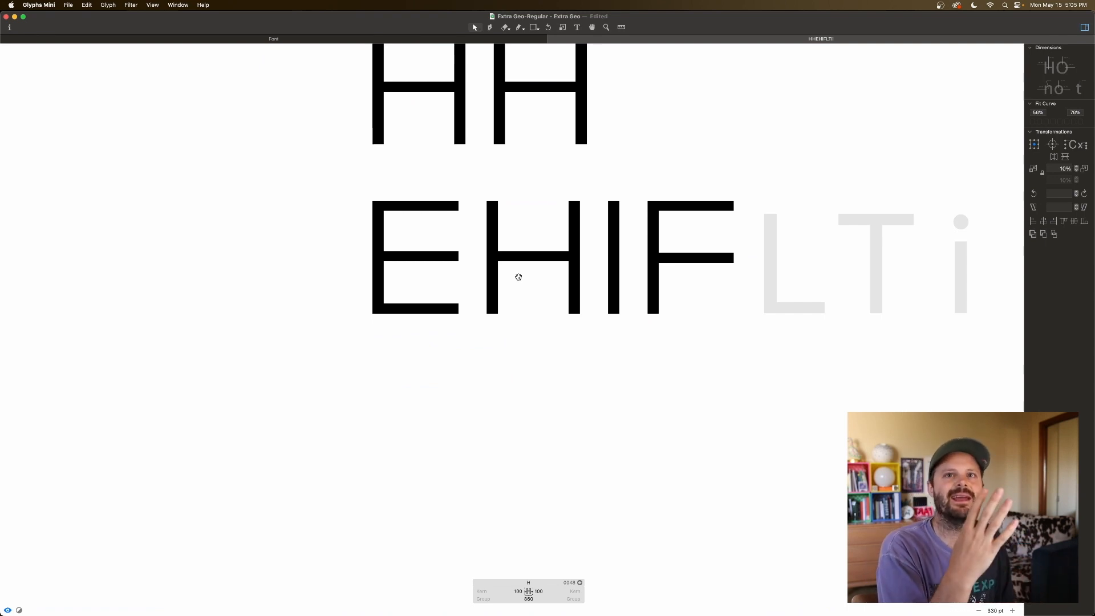
{"action": "key", "text": "space"}
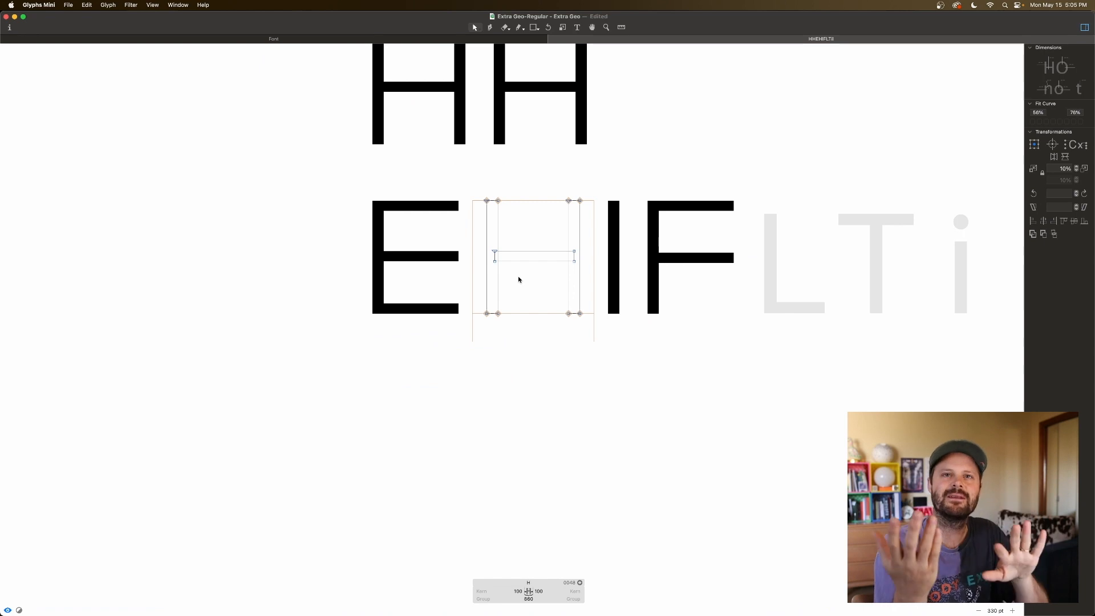
{"action": "key", "text": "space"}
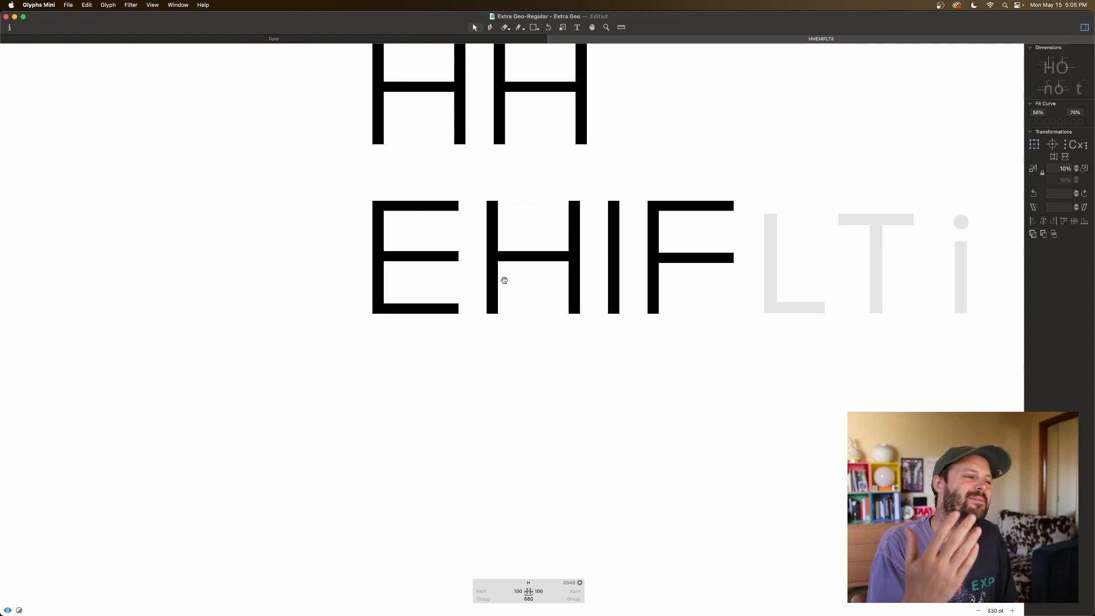
Copy the E's stem and bottom arm, paste them into the empty L glyph, and preview it filled
{"action": "scroll", "coordinate": [525, 276], "scroll_direction": "right", "scroll_amount": 5}
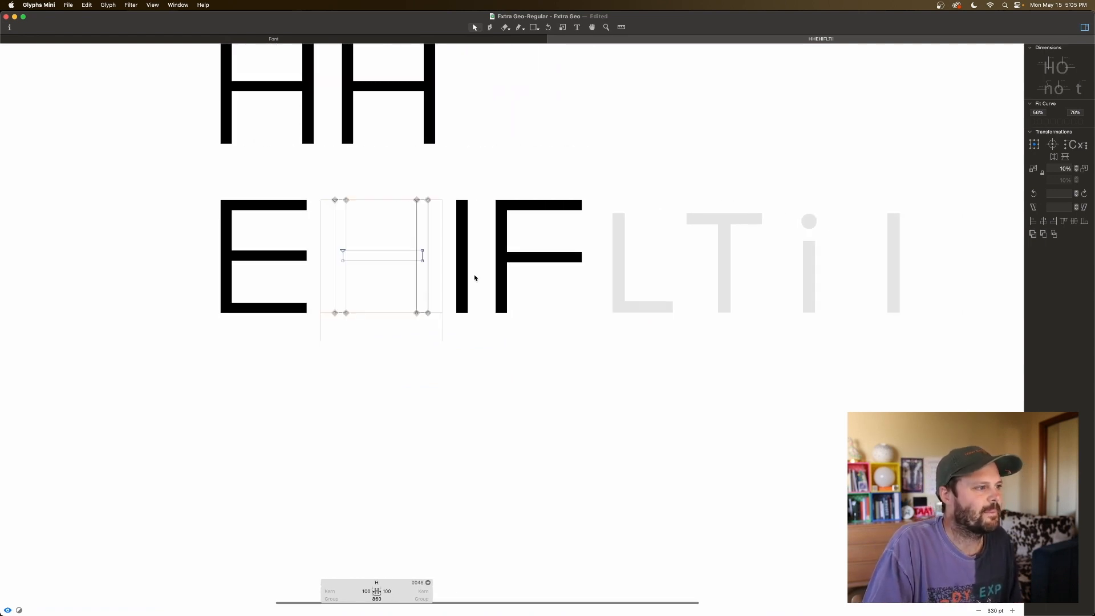
{"action": "double_click", "coordinate": [270, 294]}
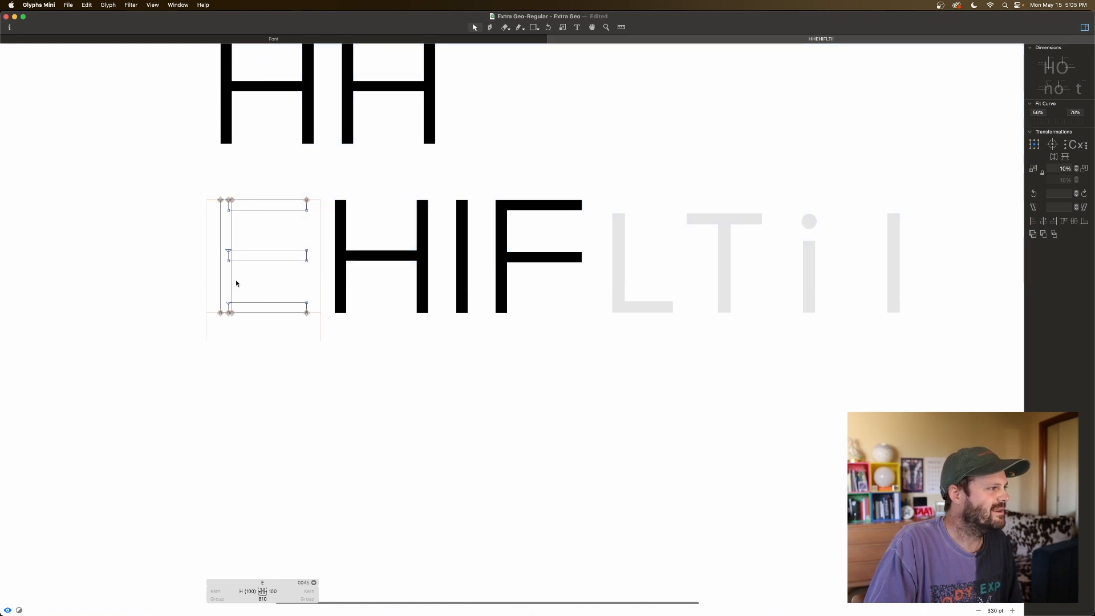
{"action": "left_click", "coordinate": [232, 284]}
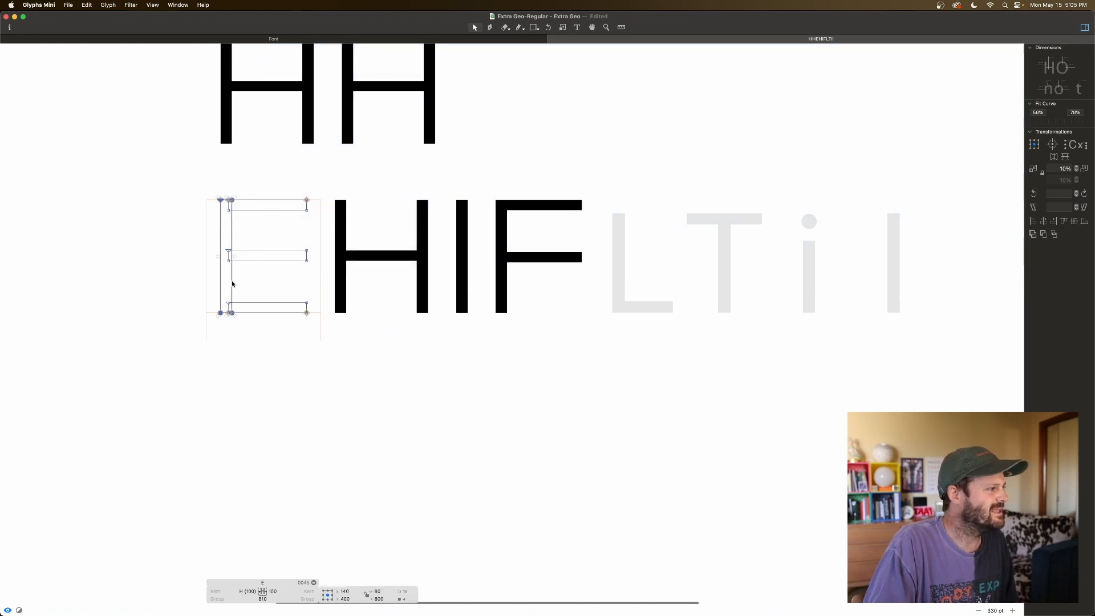
{"action": "left_click", "coordinate": [272, 305], "text": "shift"}
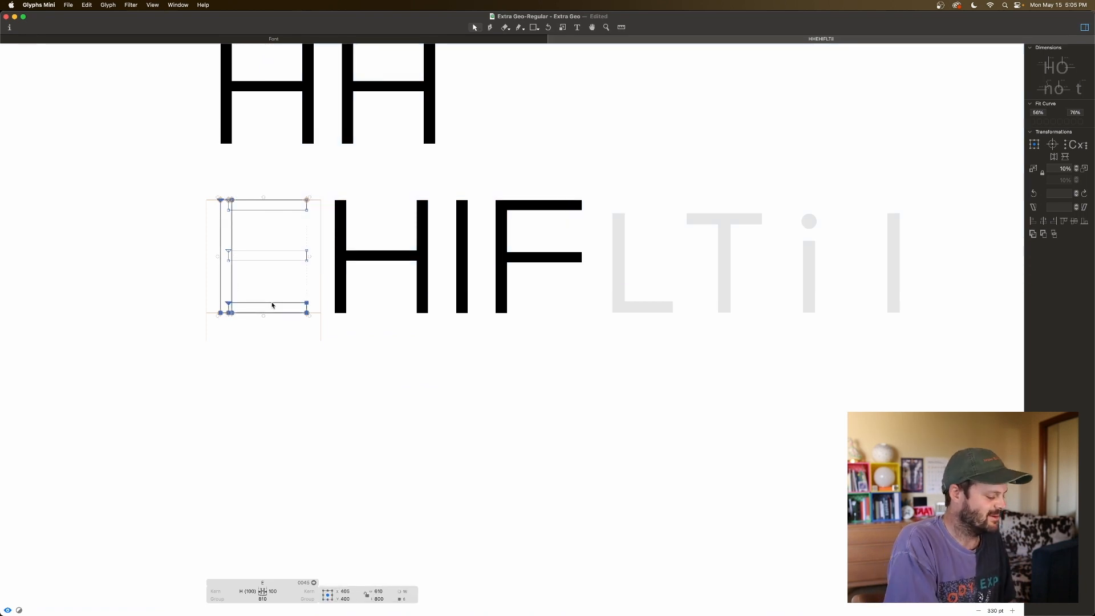
{"action": "double_click", "coordinate": [642, 291]}
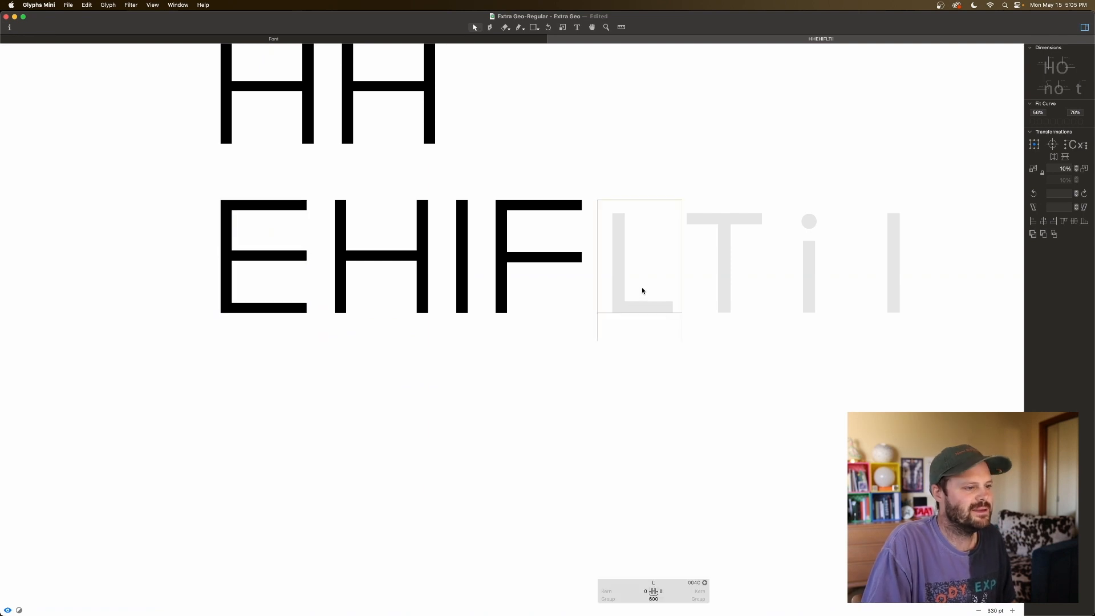
{"action": "key", "text": "super+v"}
{"action": "key", "text": "space"}
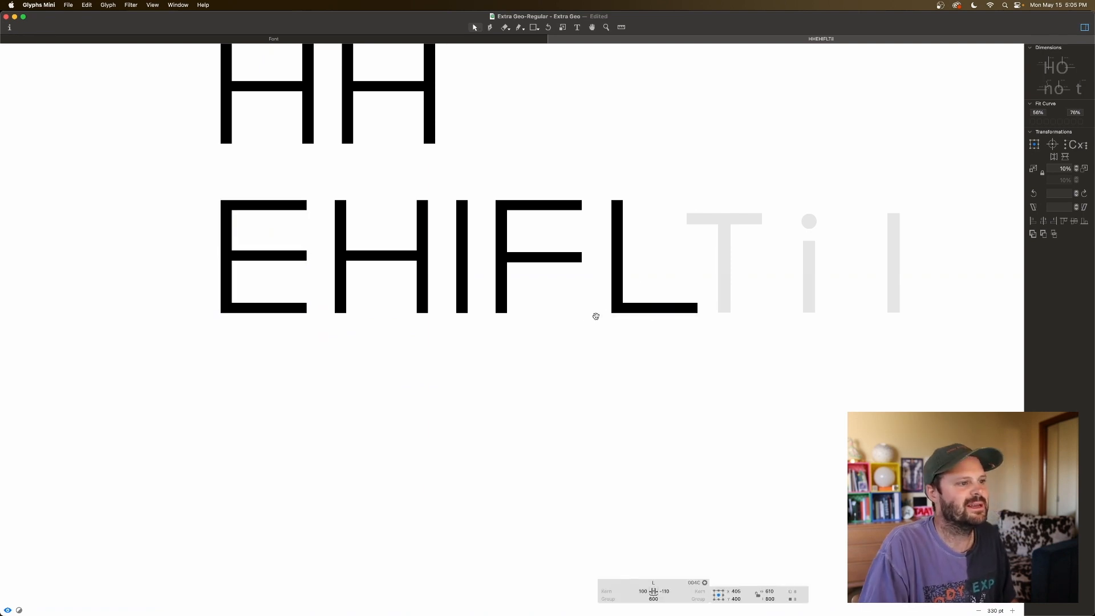
Set the L's right sidebearing to 10 and preview its spacing with the letters filled
{"action": "left_click", "coordinate": [641, 592]}
{"action": "key", "text": "Tab"}
{"action": "key", "text": "Tab"}
{"action": "left_click", "coordinate": [664, 592]}
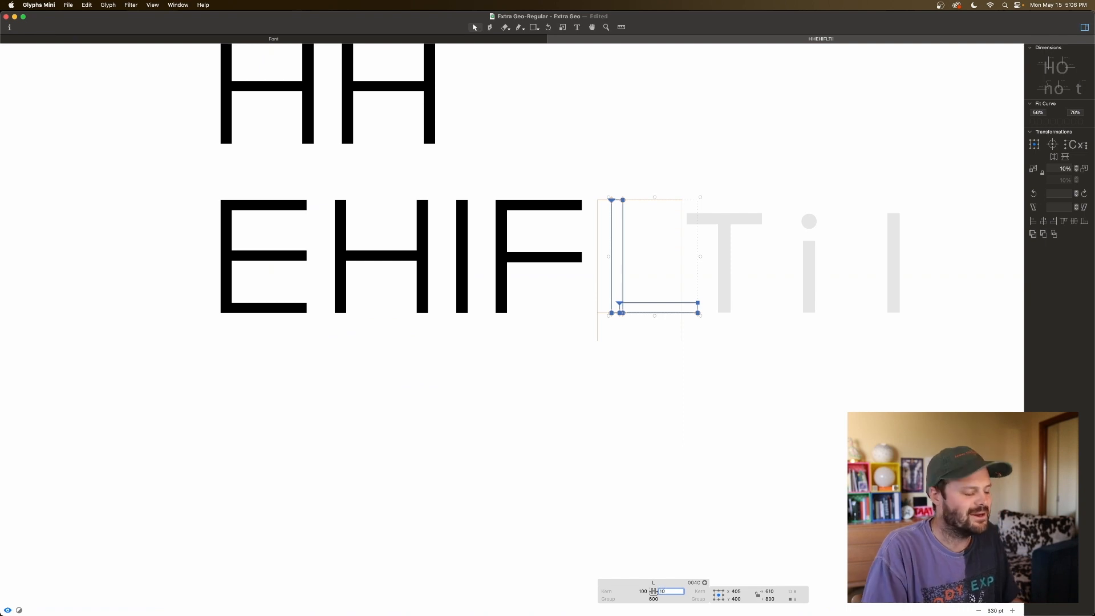
{"action": "key", "text": "Tab"}
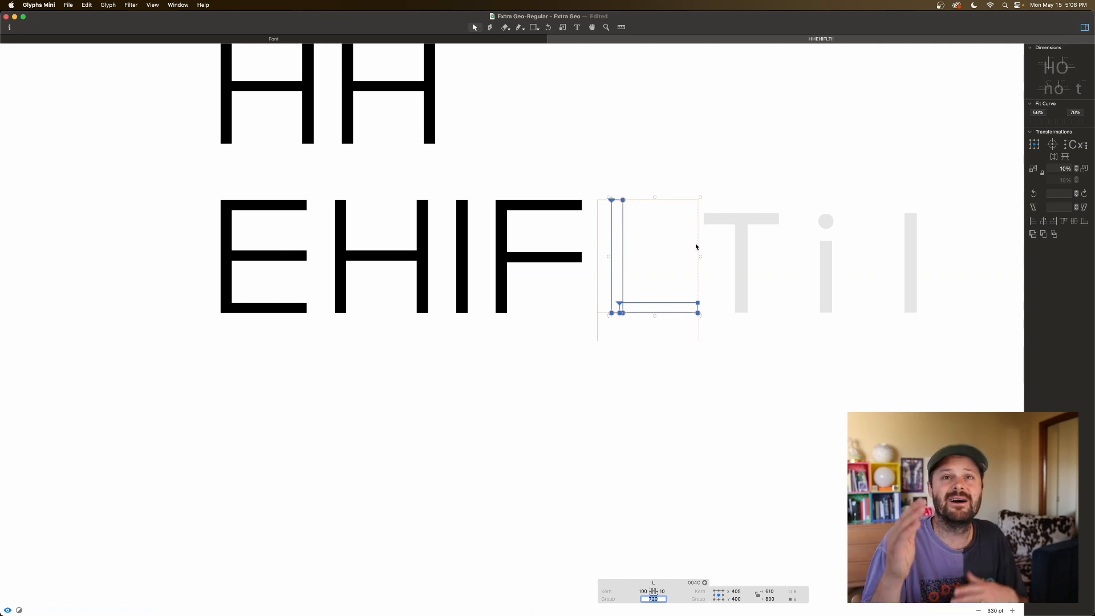
{"action": "left_click", "coordinate": [695, 409]}
{"action": "key", "text": "space"}
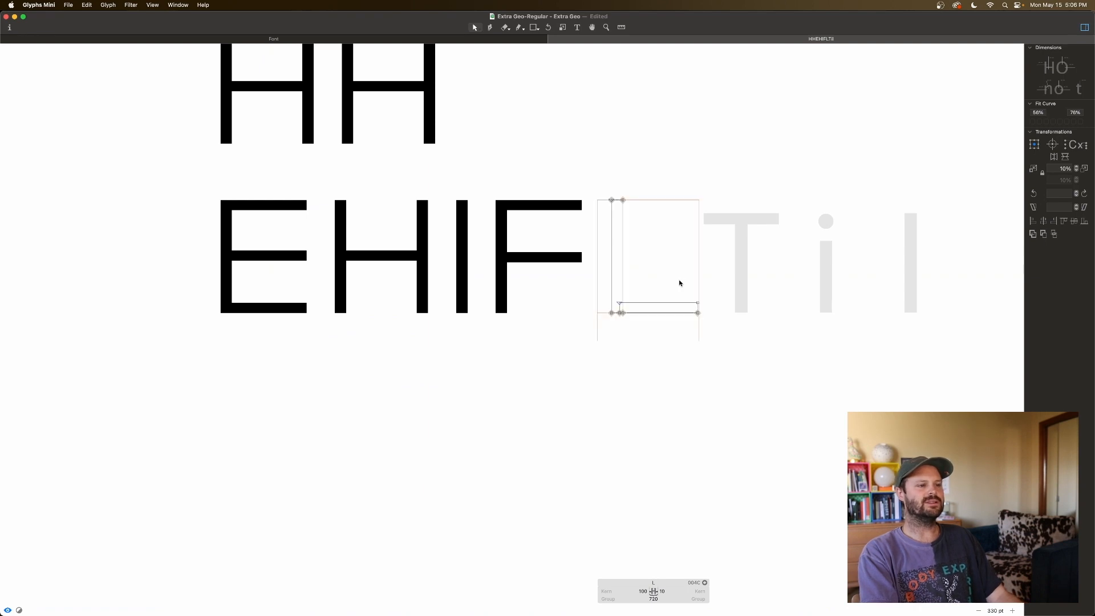
{"action": "left_click_drag", "start_coordinate": [681, 285], "coordinate": [716, 341]}
{"action": "key", "text": "space"}
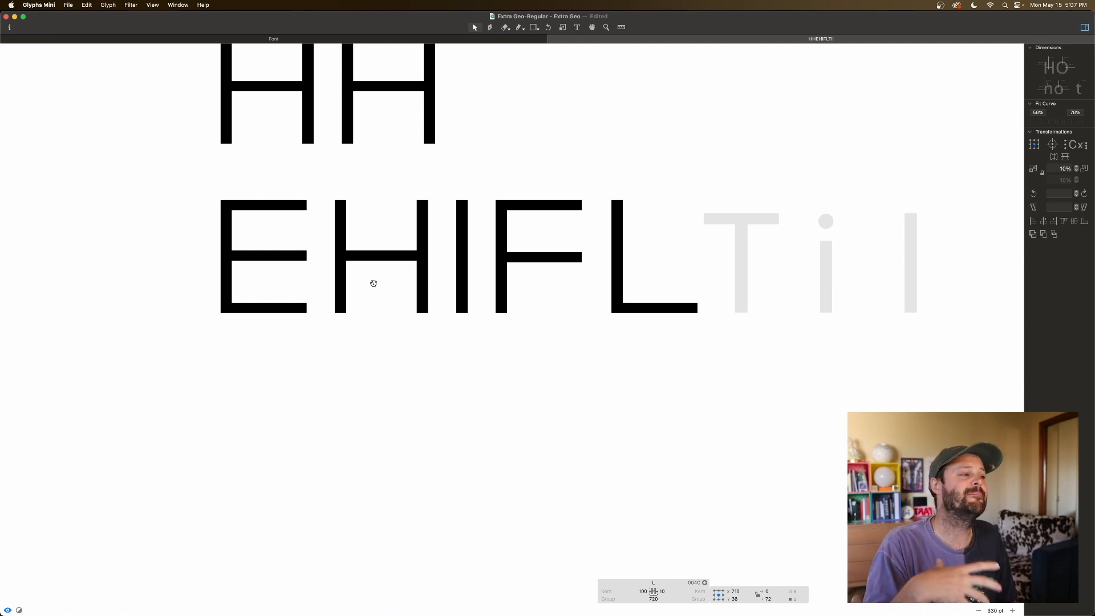
Copy all of the L's outlines and paste them into the empty T glyph
{"action": "double_click", "coordinate": [660, 264]}
{"action": "scroll", "coordinate": [660, 264], "scroll_direction": "right", "scroll_amount": 2}
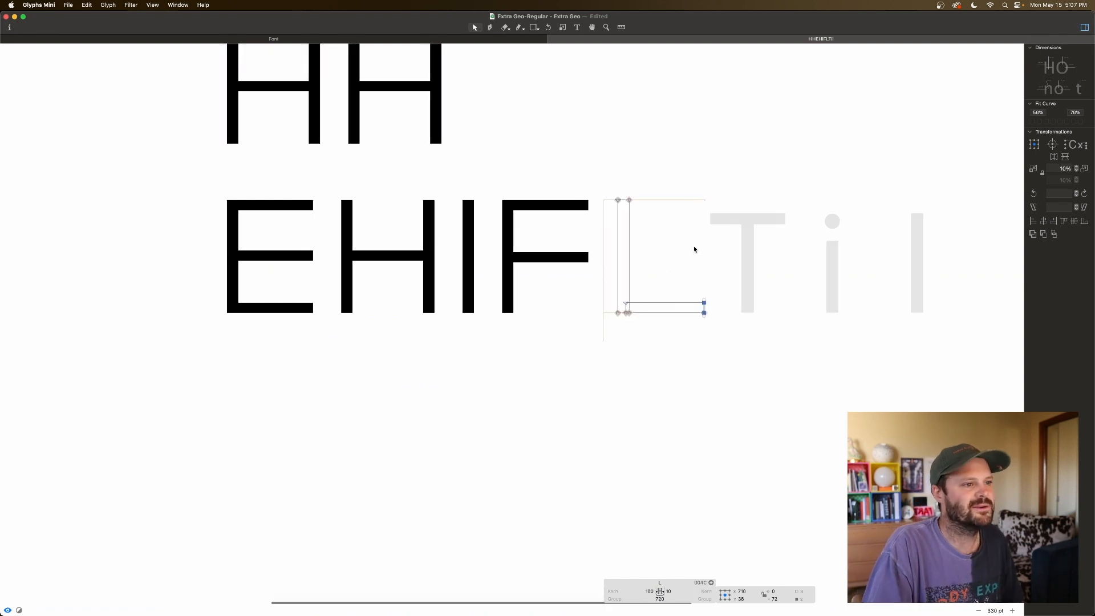
{"action": "key", "text": "super+a"}
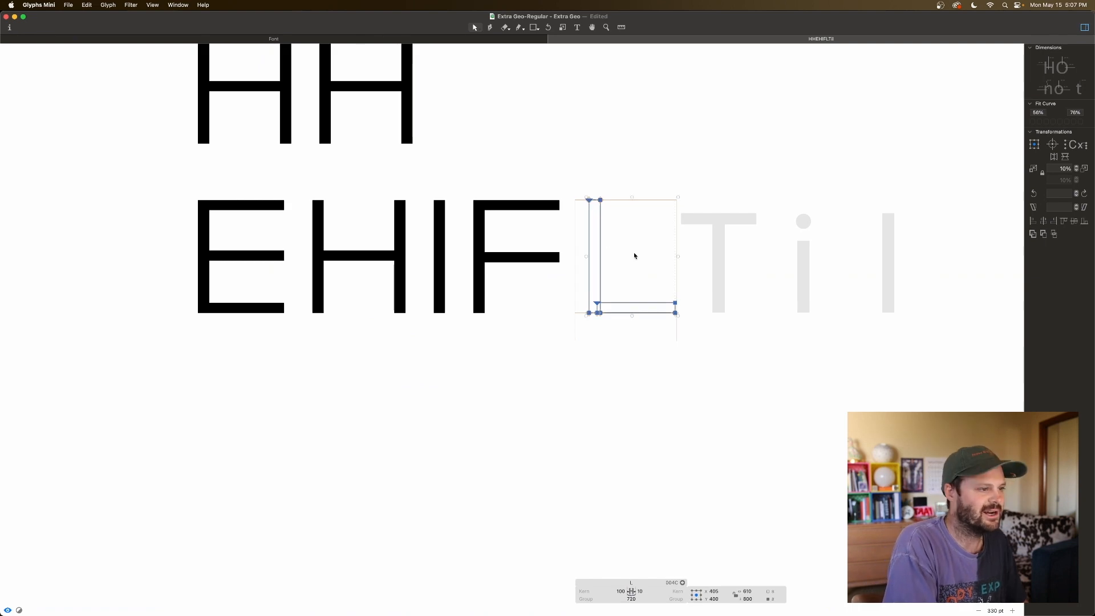
{"action": "double_click", "coordinate": [708, 258]}
{"action": "key", "text": "super+v"}
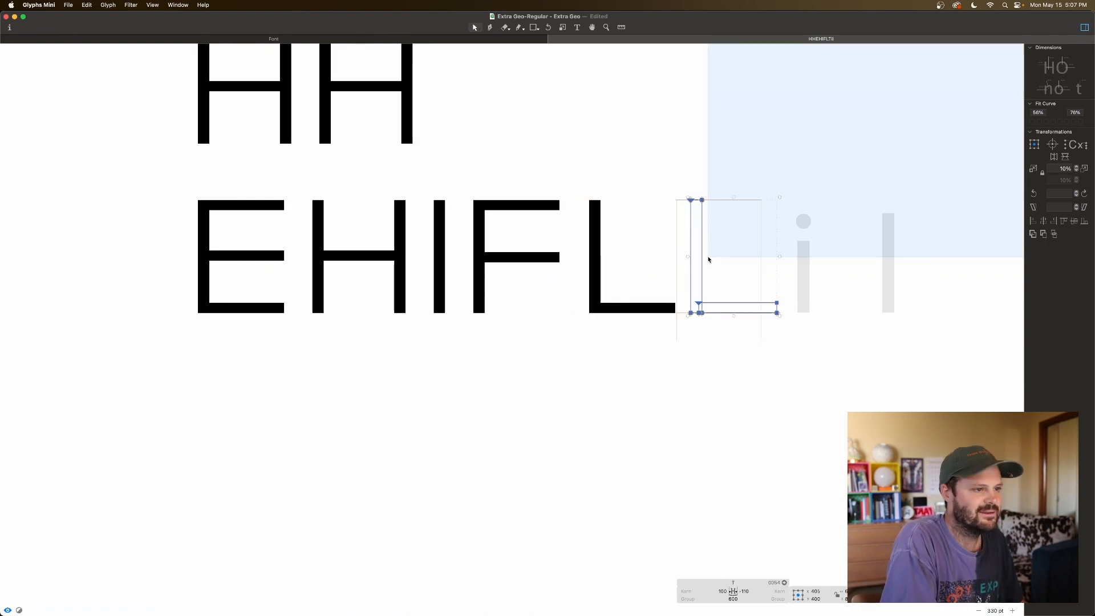
Raise the horizontal arm in the T glyph to Y 764 at the cap line, and preview it filled
{"action": "left_click", "coordinate": [718, 281]}
{"action": "scroll", "coordinate": [720, 283], "scroll_direction": "left", "scroll_amount": 1}
{"action": "double_click", "coordinate": [748, 305]}
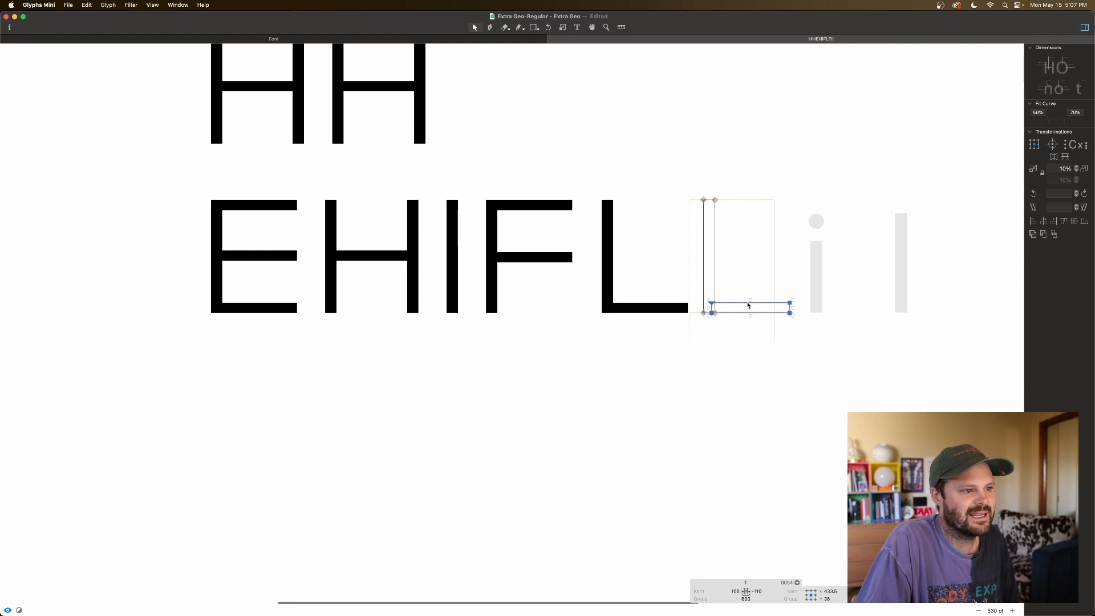
{"action": "key", "text": "super+shift+Up"}
{"action": "key", "text": "super+shift+Up"}
{"action": "key", "text": "super+shift+Up"}
{"action": "key", "text": "super+shift+Up"}
{"action": "key", "text": "super+shift+Up"}
{"action": "key", "text": "super+shift+Up"}
{"action": "key", "text": "super+shift+Up"}
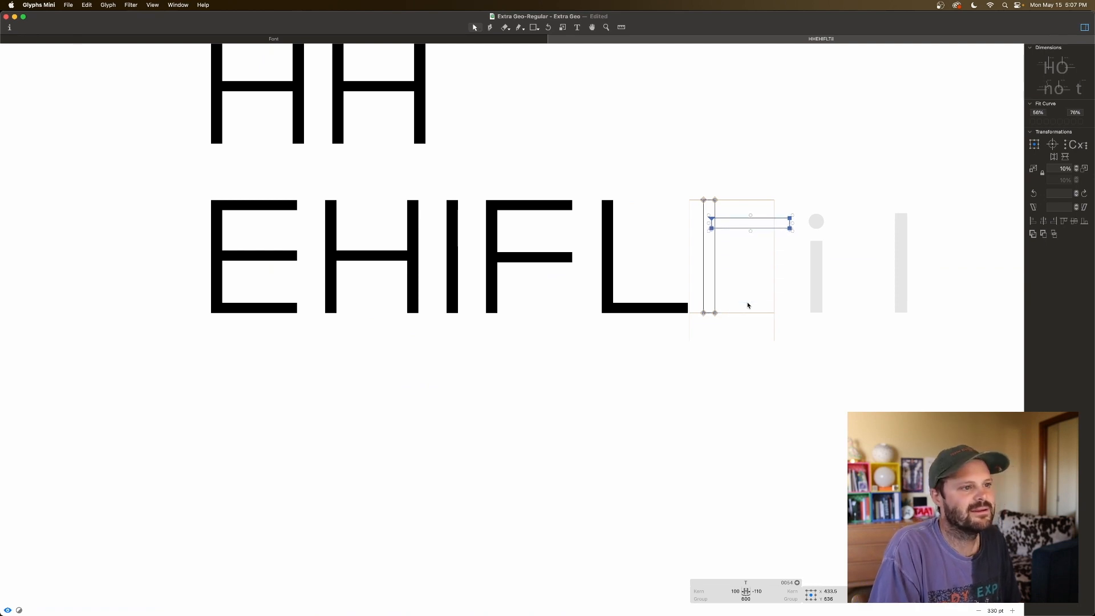
{"action": "key", "text": "shift+Up"}
{"action": "key", "text": "shift+Up"}
{"action": "key", "text": "shift+Up"}
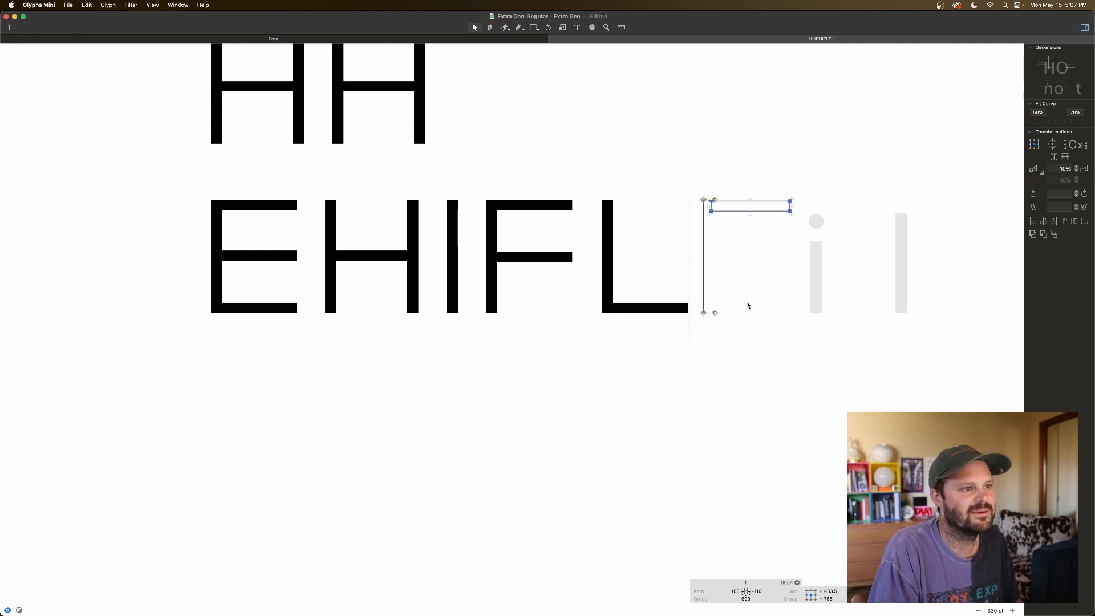
{"action": "key", "text": "Down"}
{"action": "key", "text": "Down"}
{"action": "key", "text": "space"}
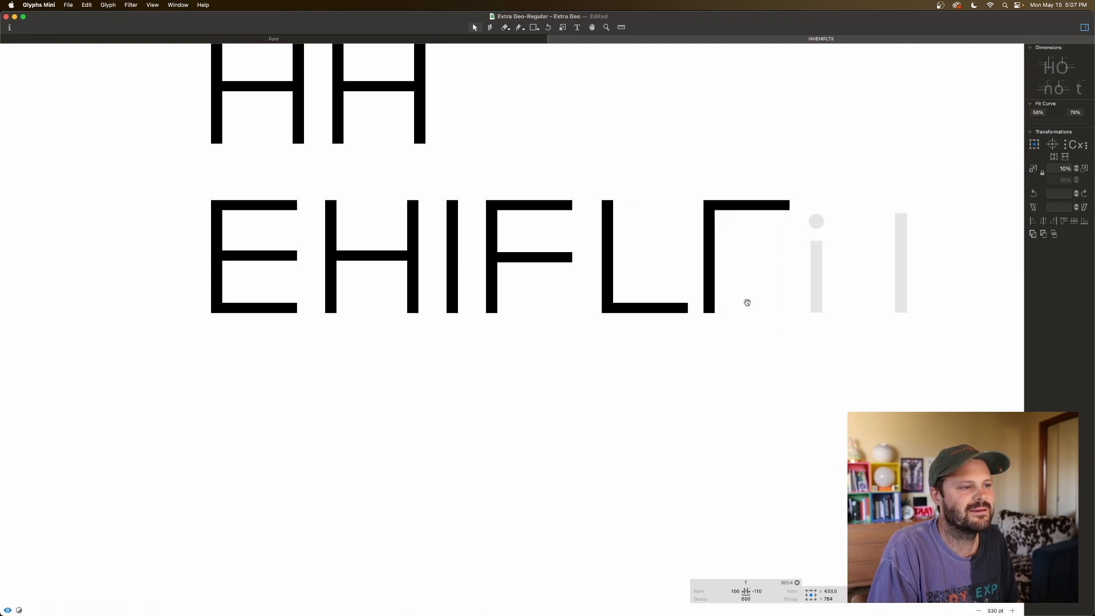
Shift the T's vertical stem right to X 440, beneath the middle of the bar
{"action": "double_click", "coordinate": [715, 267]}
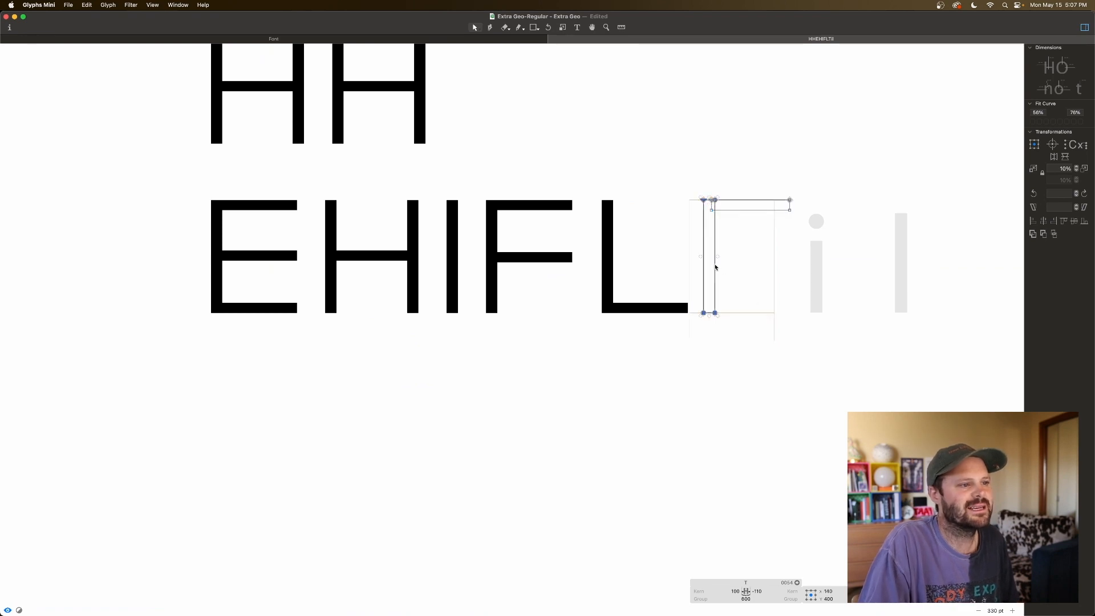
{"action": "key", "text": "super+shift+Right"}
{"action": "key", "text": "super+shift+Right"}
{"action": "key", "text": "super+shift+Right"}
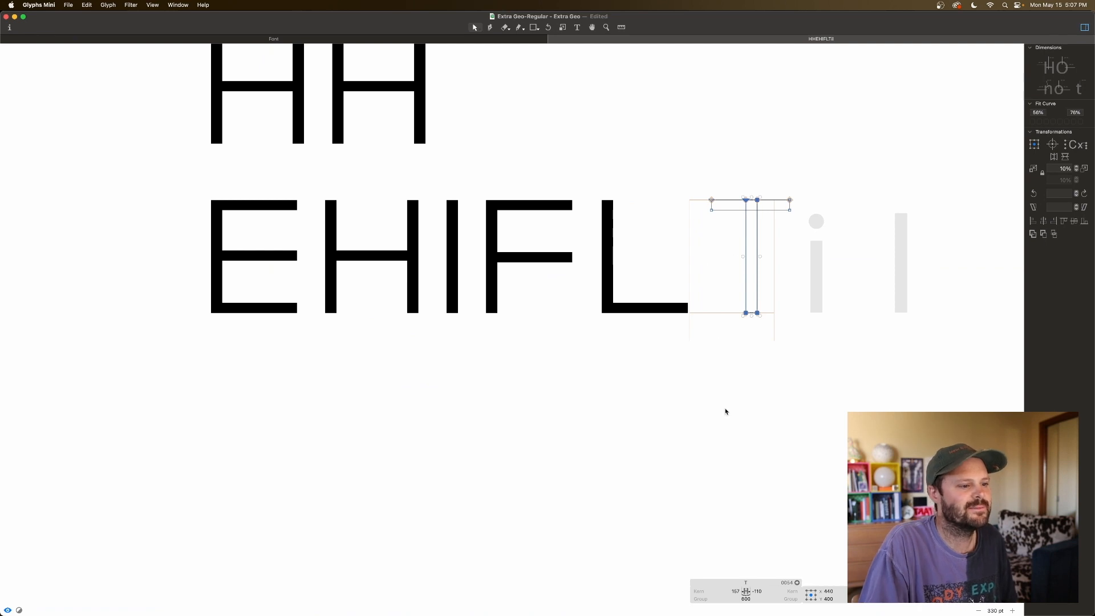
Set the T's left and right sidebearings to 10 and preview the letter filled
{"action": "double_click", "coordinate": [734, 590]}
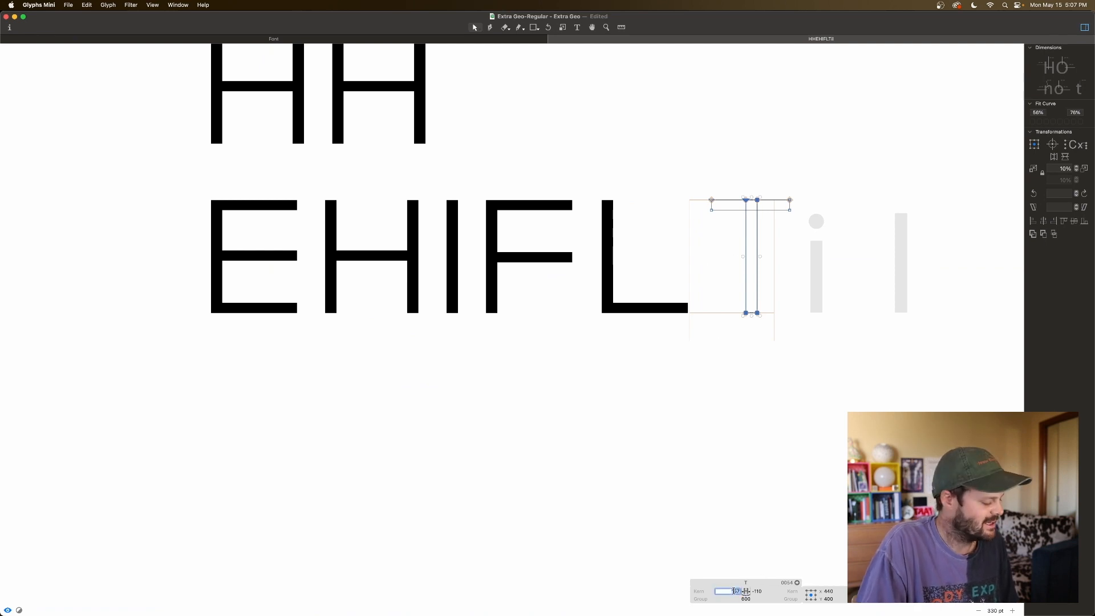
{"action": "type", "text": "1"}
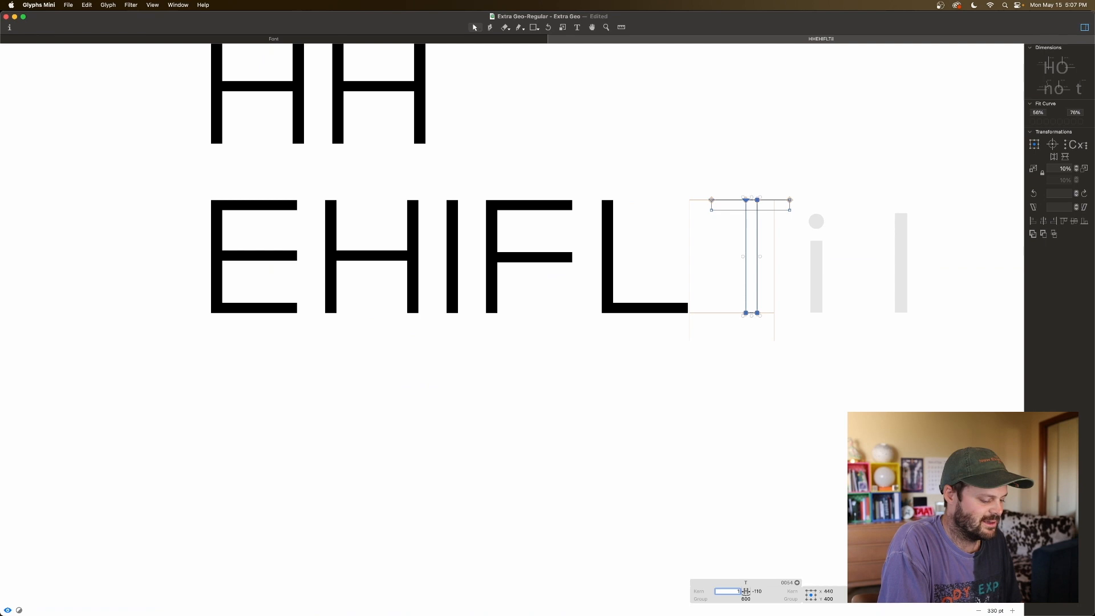
{"action": "type", "text": "0"}
{"action": "key", "text": "Tab"}
{"action": "type", "text": "21"}
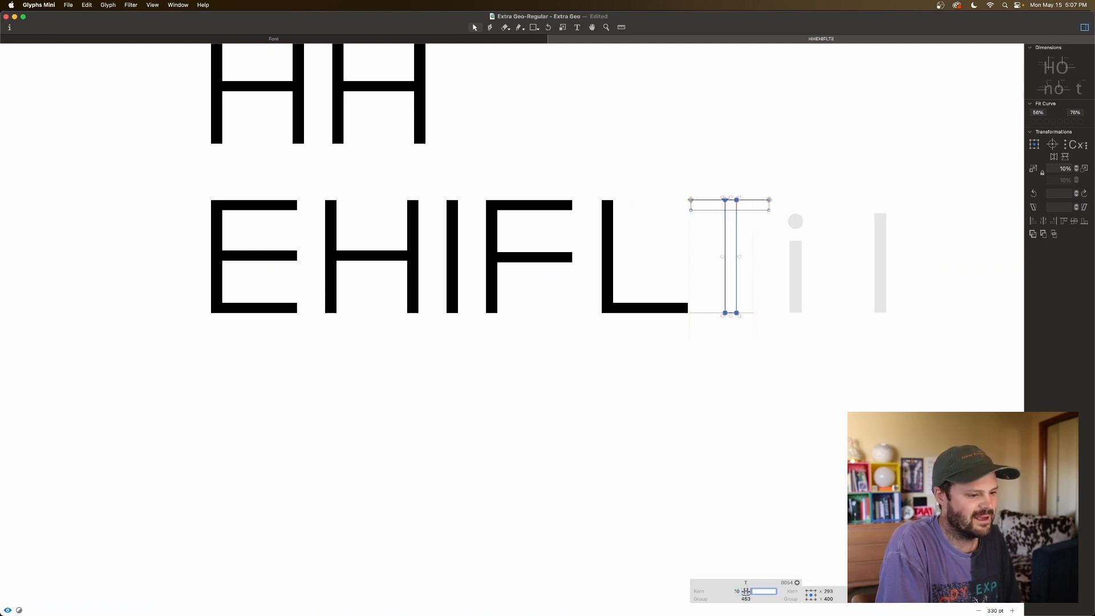
{"action": "key", "text": "Tab"}
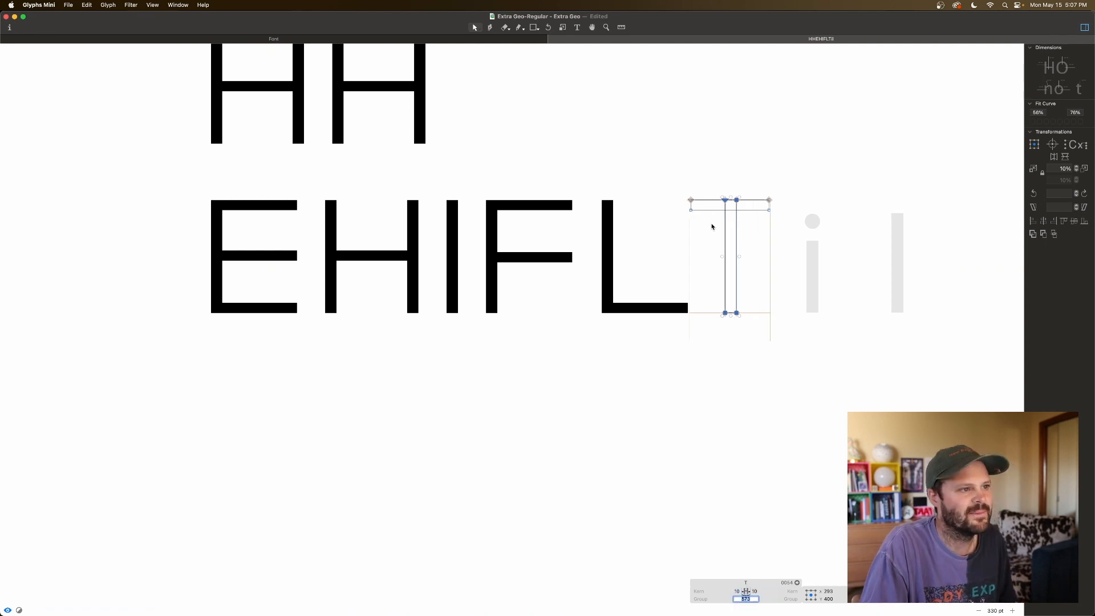
{"action": "left_click", "coordinate": [712, 226]}
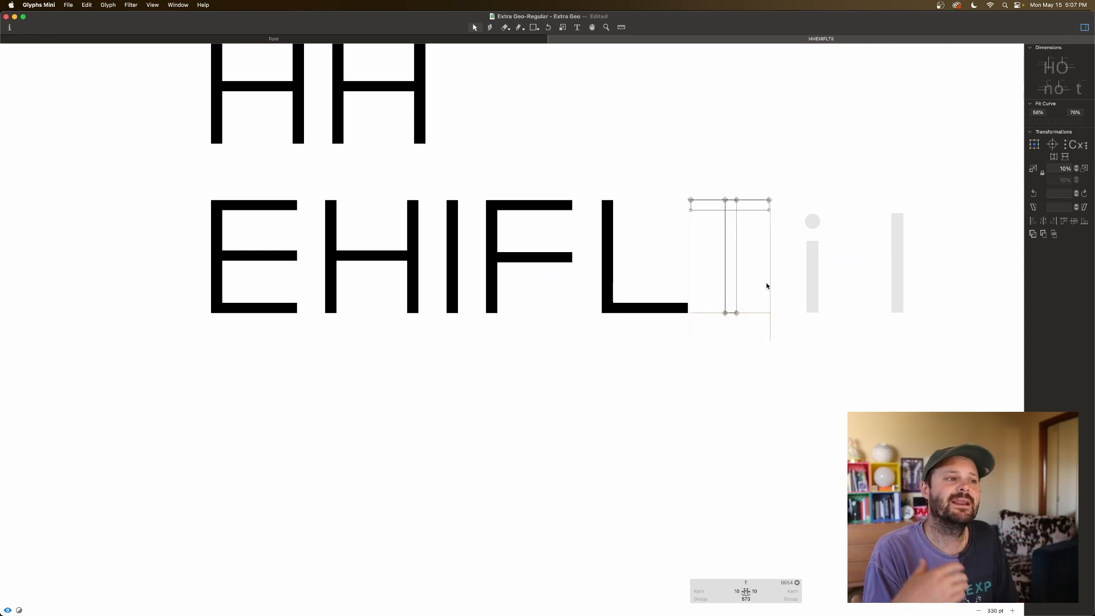
{"action": "key", "text": "space"}
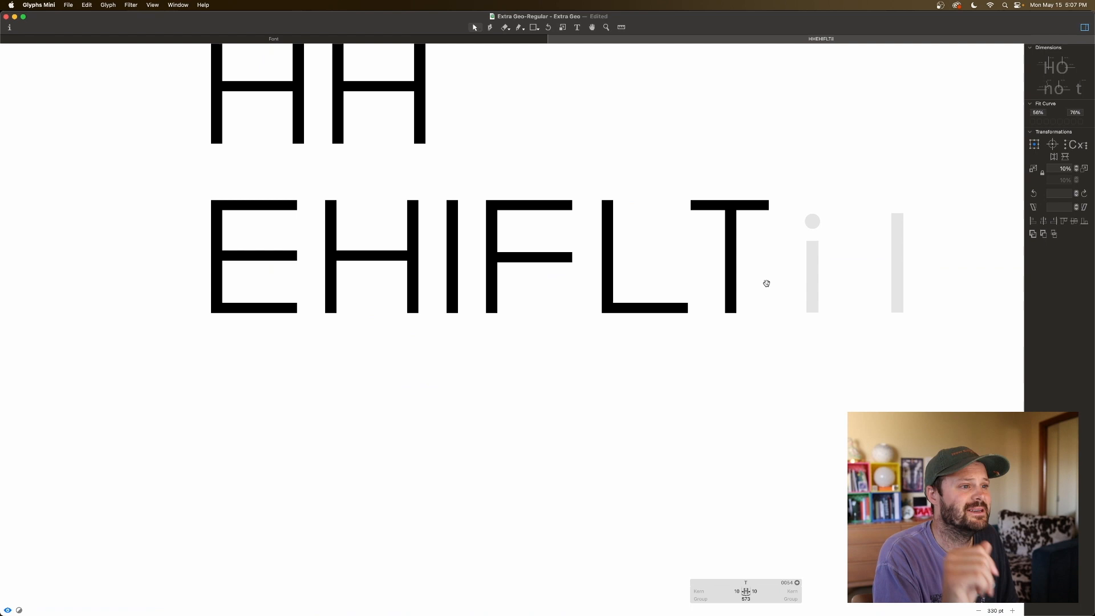
Extend the right end of the T's bar to X 570 and preview the letters filled
{"action": "left_click_drag", "start_coordinate": [680, 190], "coordinate": [810, 225]}
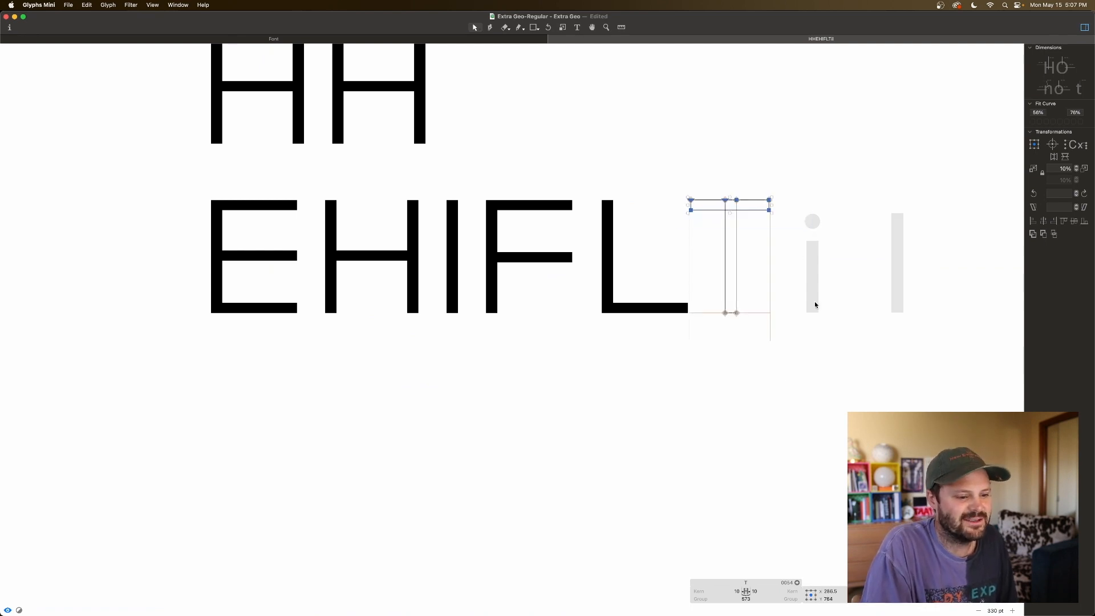
{"action": "left_click_drag", "start_coordinate": [785, 179], "coordinate": [748, 240]}
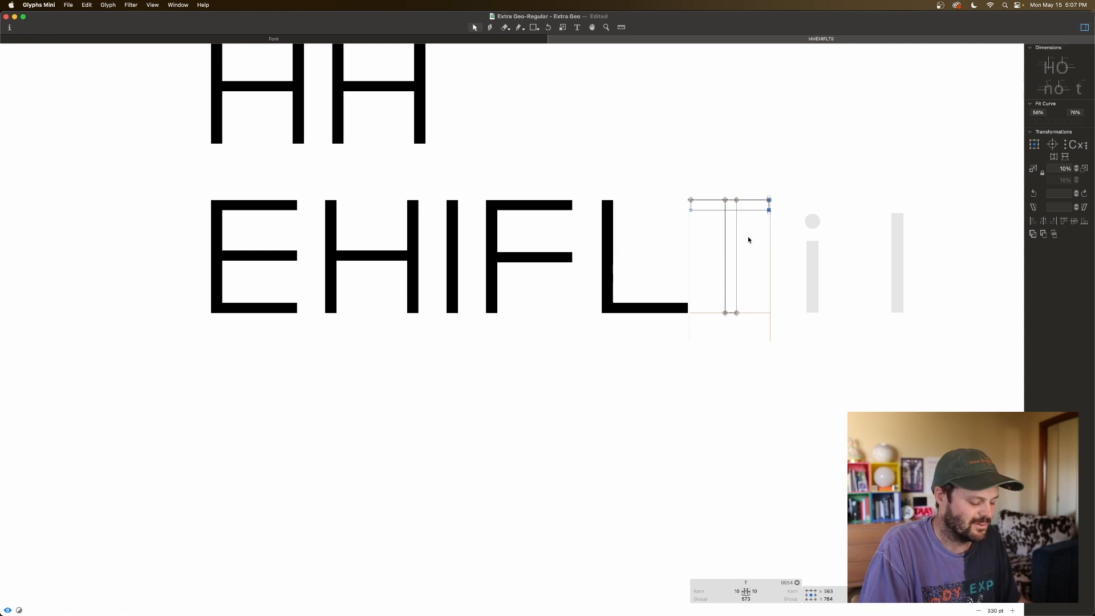
{"action": "key", "text": "Right"}
{"action": "key", "text": "space"}
{"action": "scroll", "coordinate": [786, 183], "scroll_direction": "down", "scroll_amount": 1}
{"action": "left_click_drag", "start_coordinate": [786, 182], "coordinate": [662, 198]}
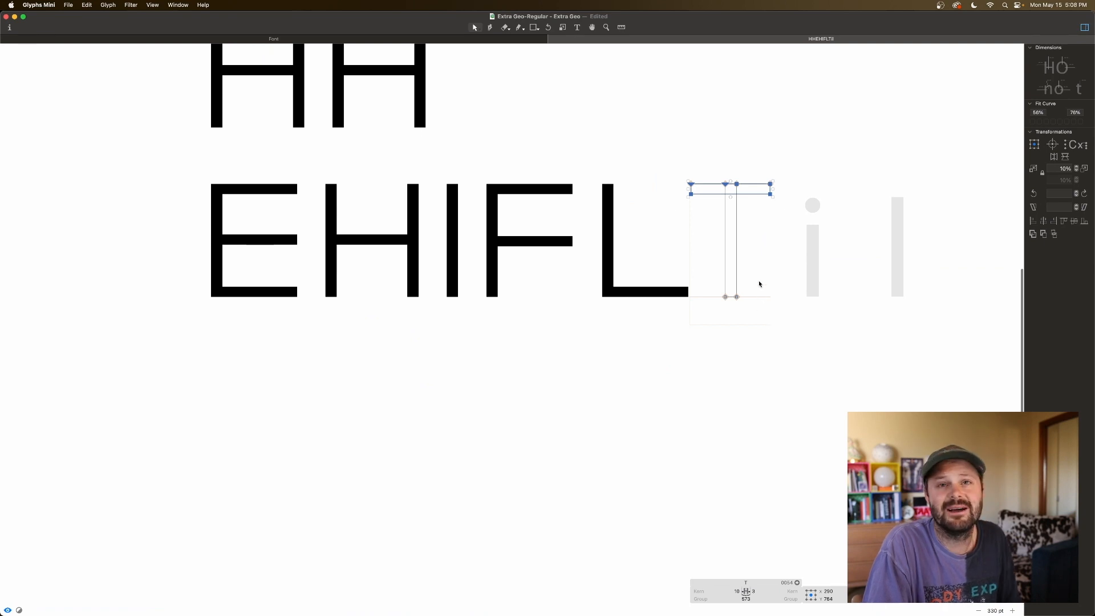
{"action": "key", "text": "space"}
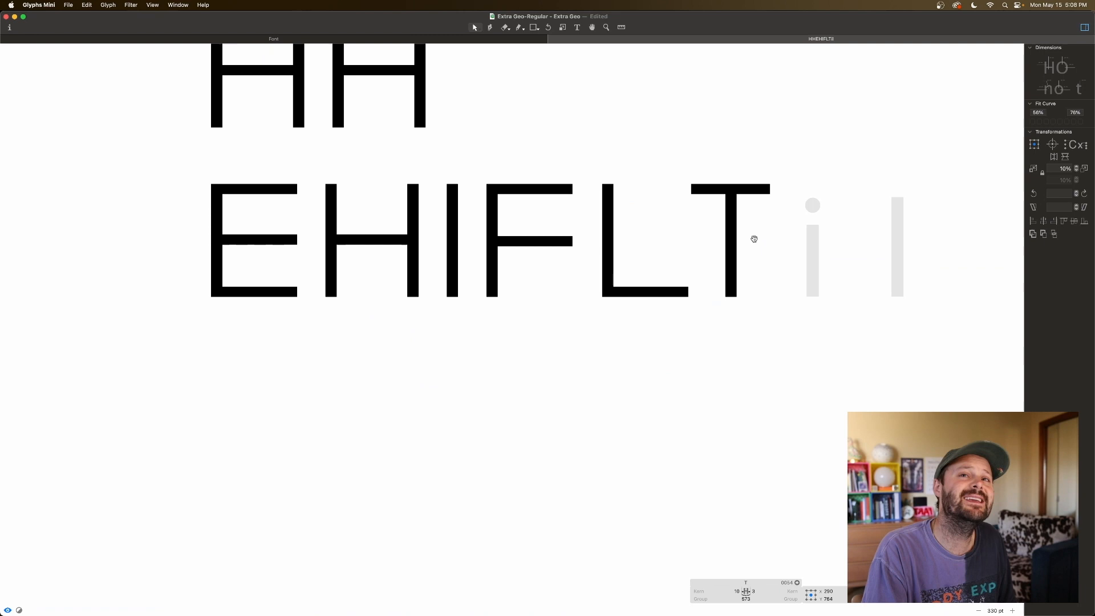
Check the H's outlines for comparison, and extend the right end of the T's bar to X 670
{"action": "double_click", "coordinate": [397, 226]}
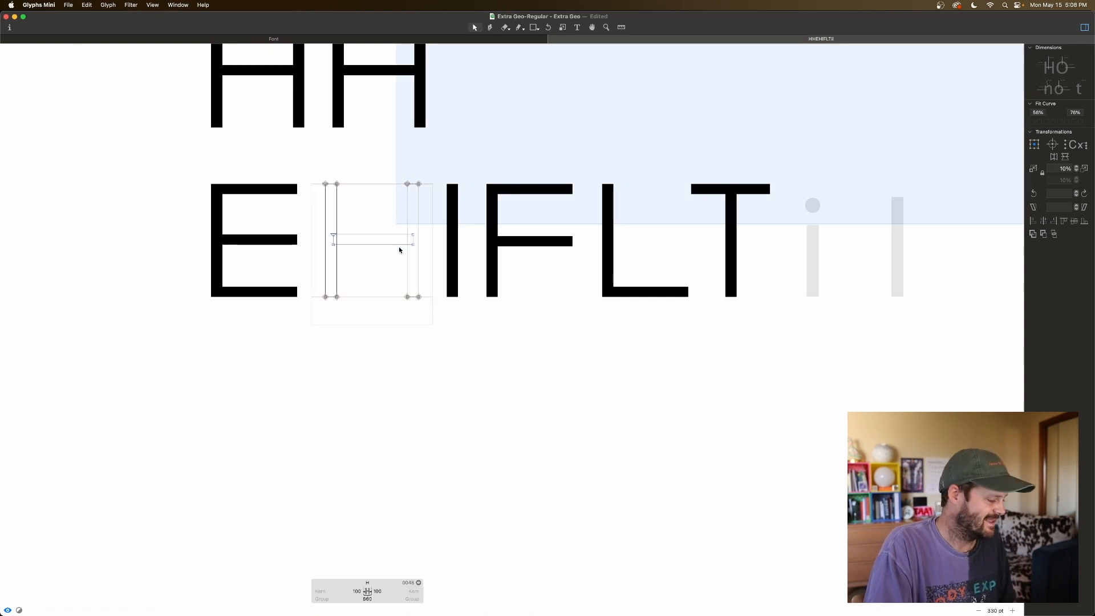
{"action": "key", "text": "super+a"}
{"action": "key", "text": "space"}
{"action": "double_click", "coordinate": [746, 234]}
{"action": "left_click_drag", "start_coordinate": [780, 168], "coordinate": [749, 216]}
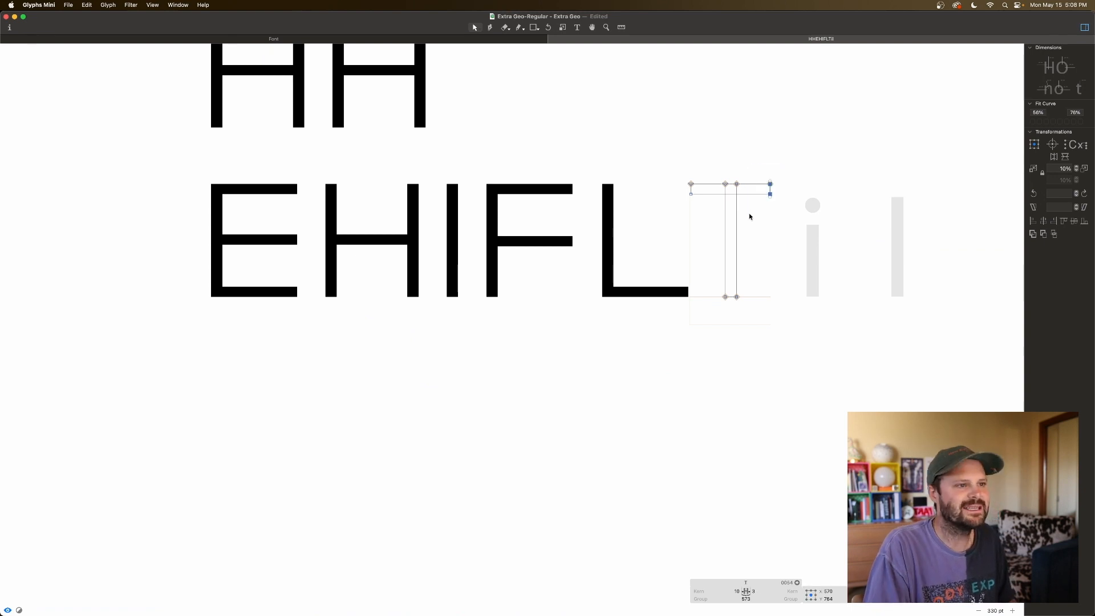
{"action": "key", "text": "super+shift+Right"}
{"action": "scroll", "coordinate": [782, 181], "scroll_direction": "right", "scroll_amount": 1}
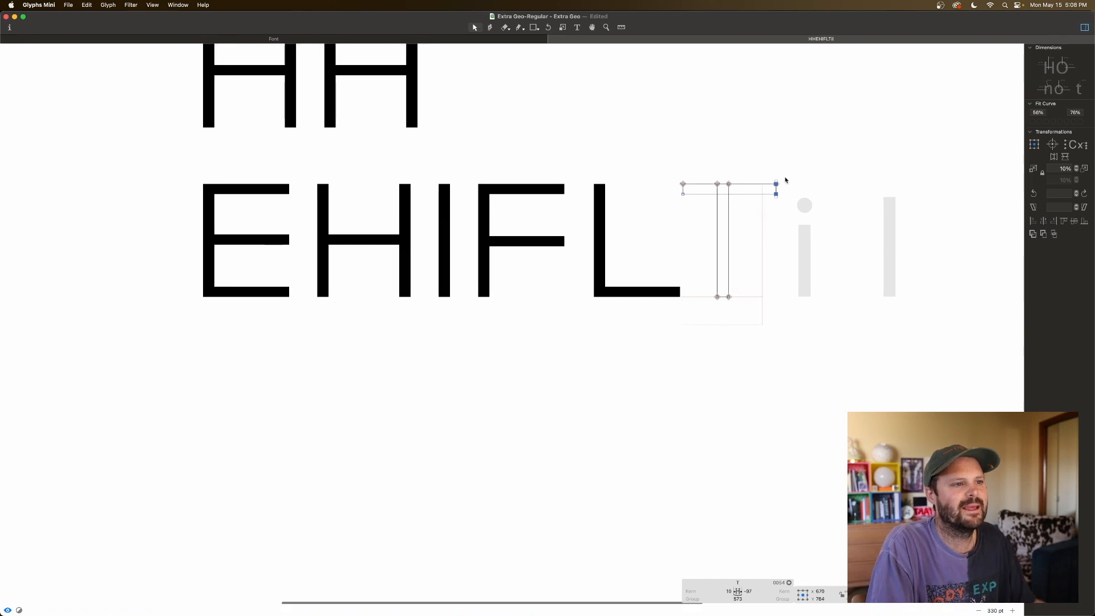
Compare the T's centre and the bar's two overhangs, and move the stem right to X 343
{"action": "left_click", "coordinate": [744, 221]}
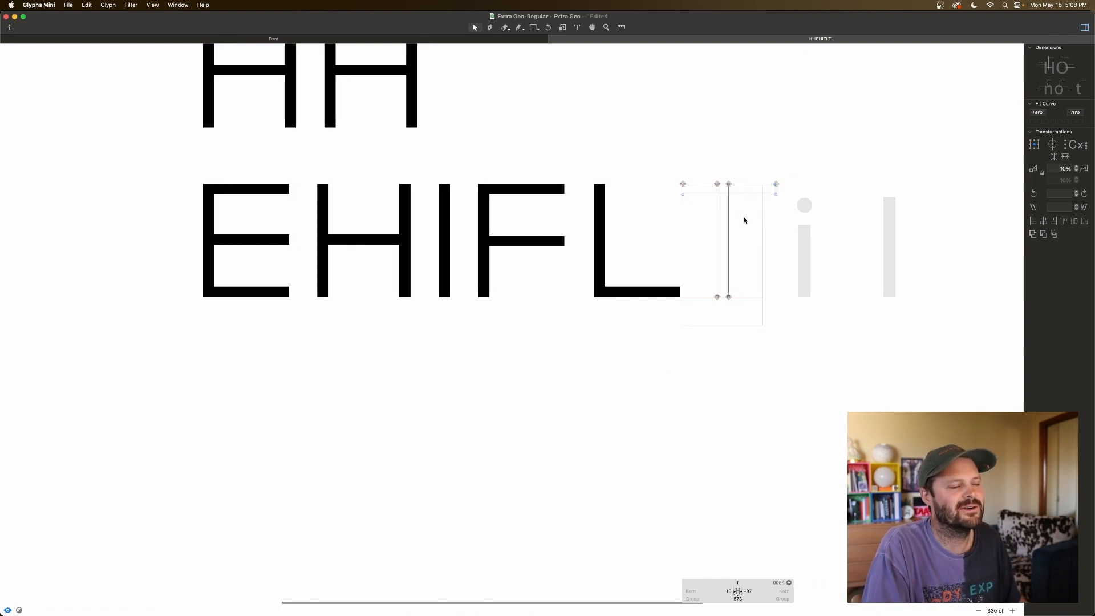
{"action": "key", "text": "super+a"}
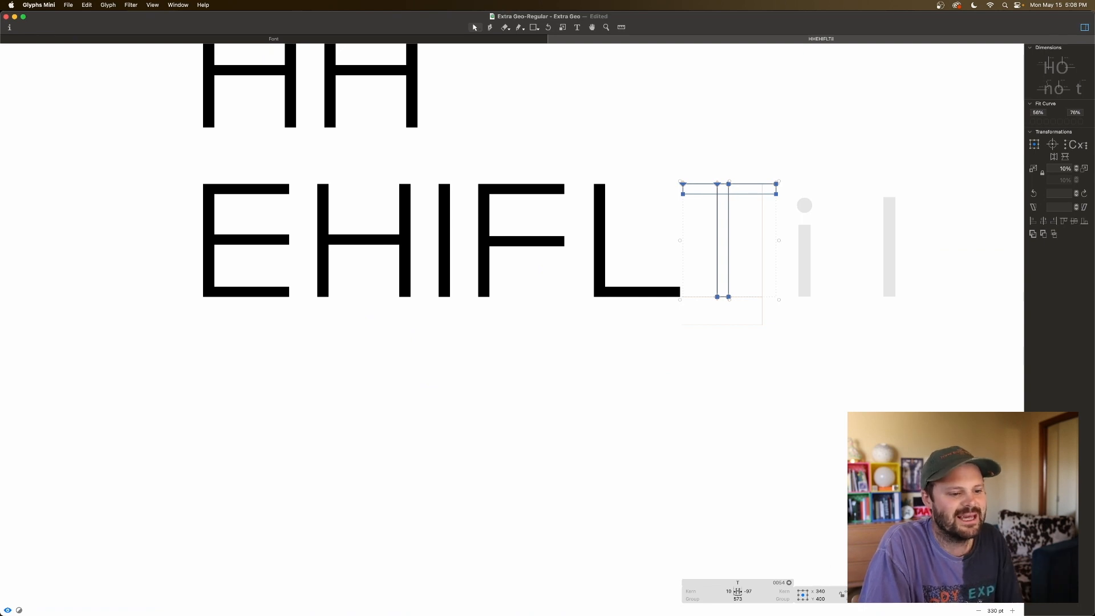
{"action": "key", "text": "space"}
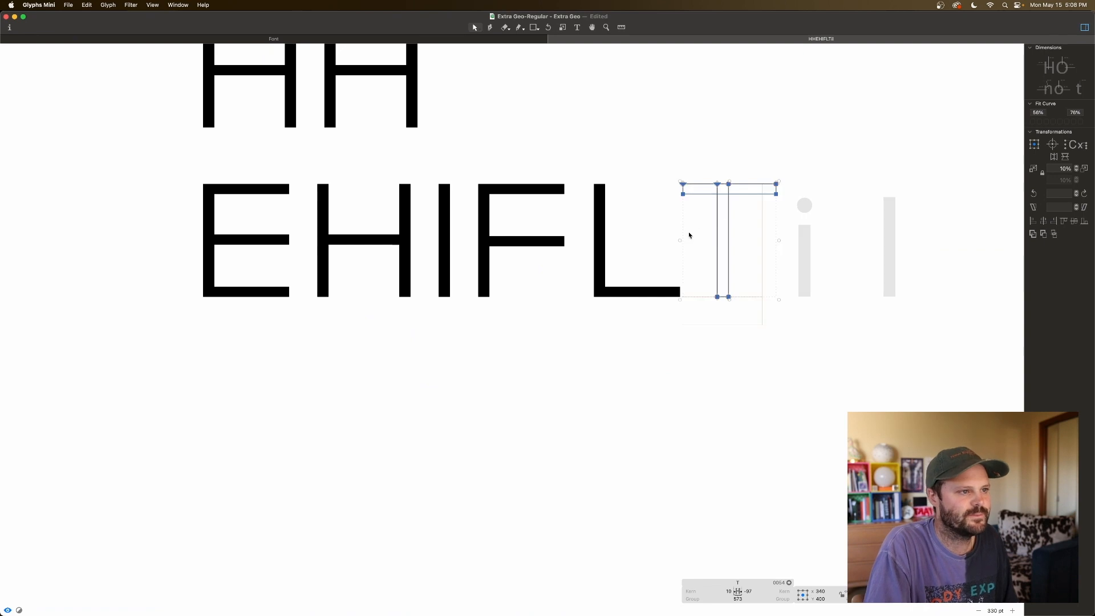
{"action": "left_click", "coordinate": [718, 168]}
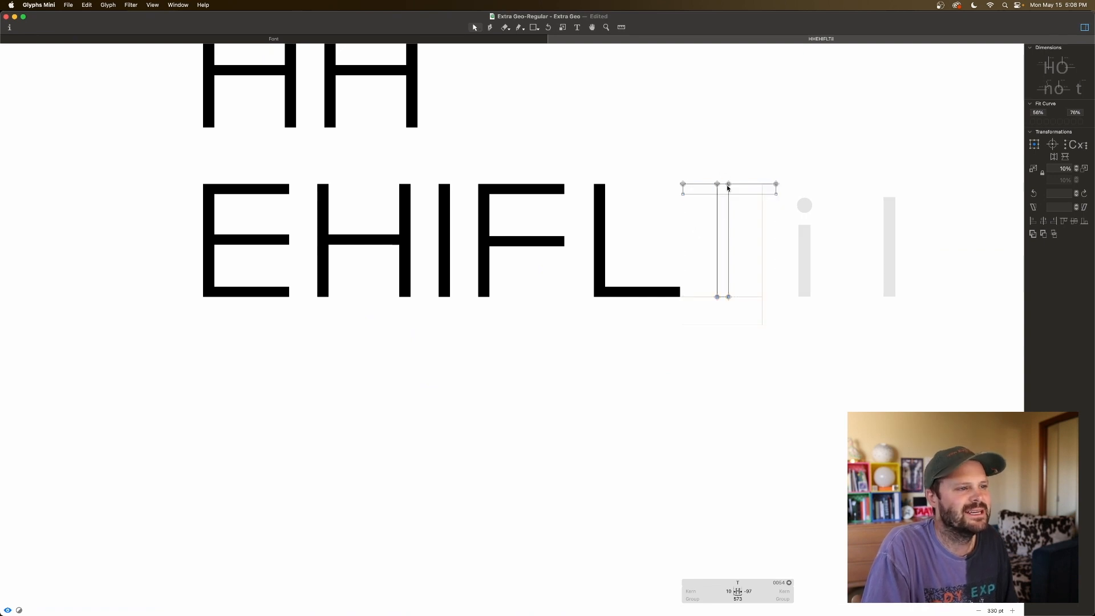
{"action": "left_click_drag", "start_coordinate": [754, 188], "coordinate": [794, 186]}
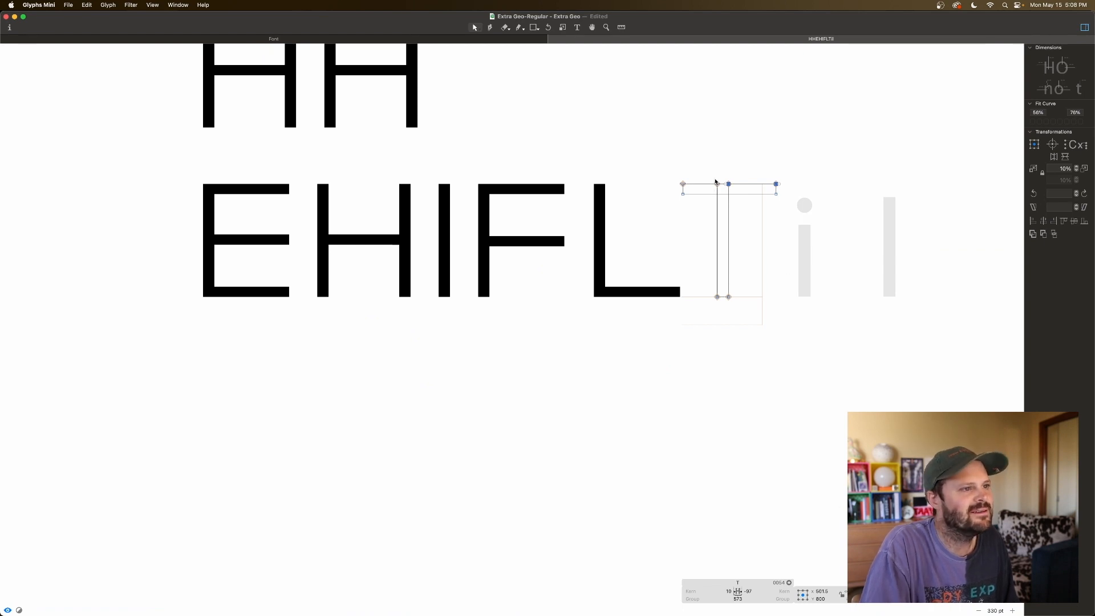
{"action": "left_click_drag", "start_coordinate": [722, 175], "coordinate": [666, 188]}
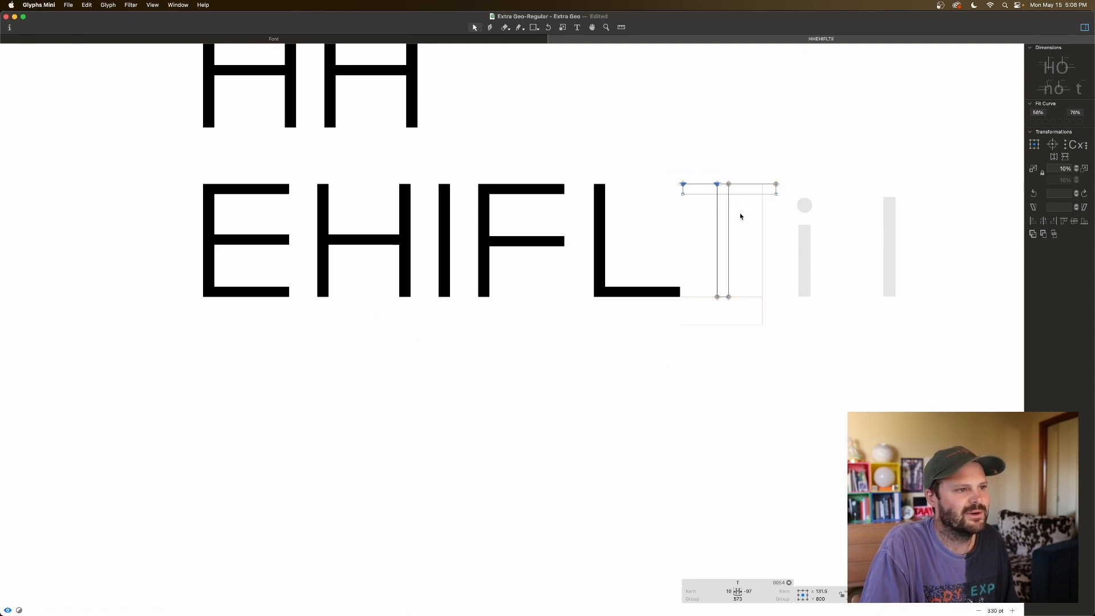
{"action": "left_click_drag", "start_coordinate": [741, 173], "coordinate": [705, 309]}
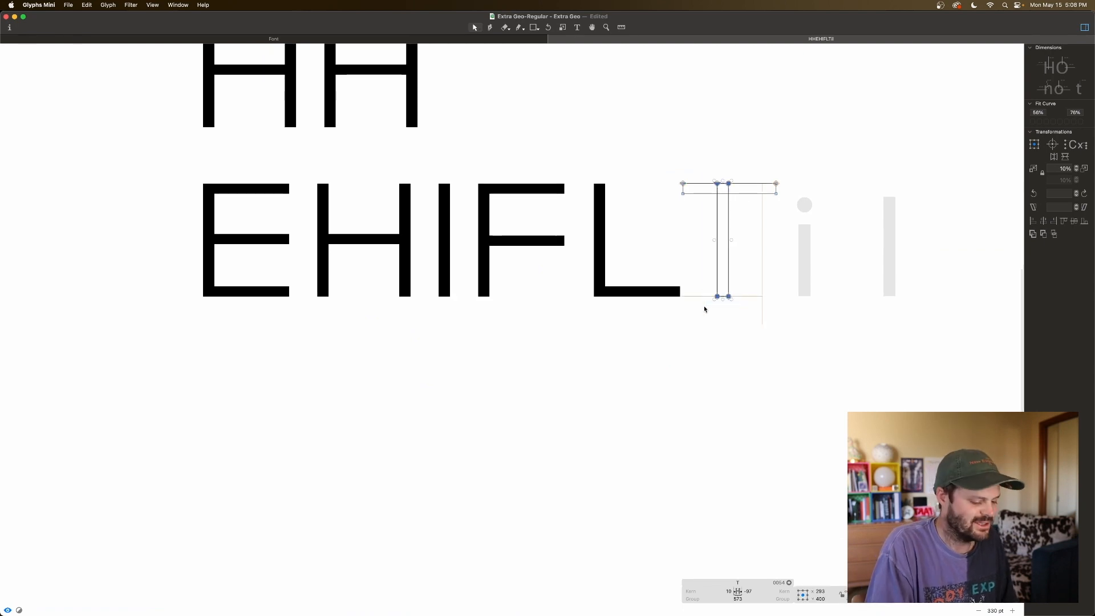
{"action": "key", "text": "shift+Right"}
{"action": "key", "text": "shift+Right"}
{"action": "key", "text": "shift+Right"}
{"action": "key", "text": "shift+Right"}
{"action": "key", "text": "shift+Right"}
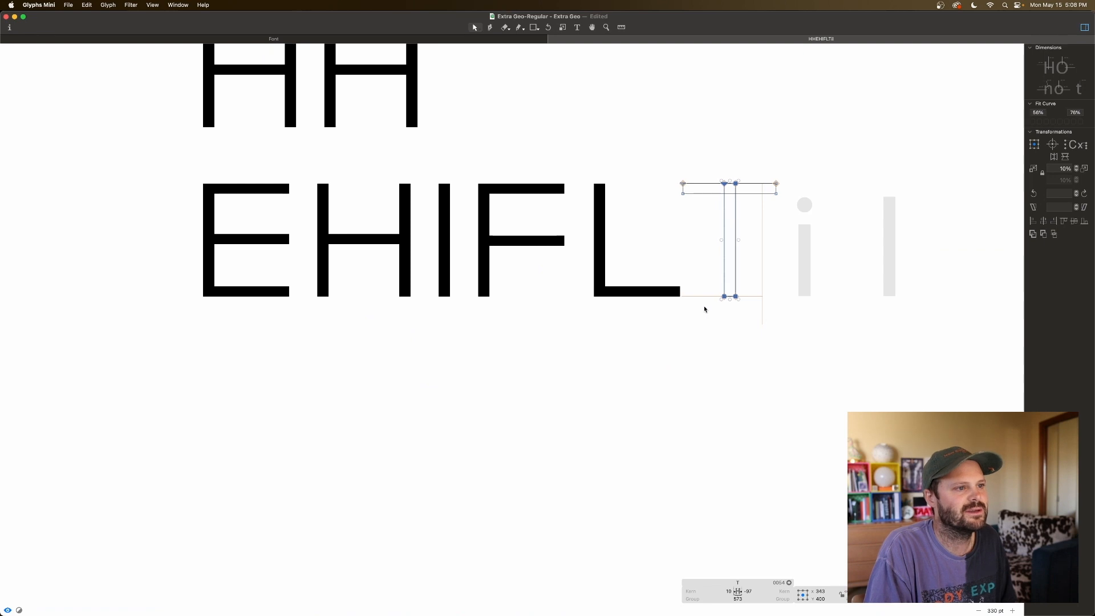
Nudge the T's stem 3 units left to centre it under the bar, and compare the overhangs on both sides
{"action": "left_click_drag", "start_coordinate": [785, 161], "coordinate": [669, 189]}
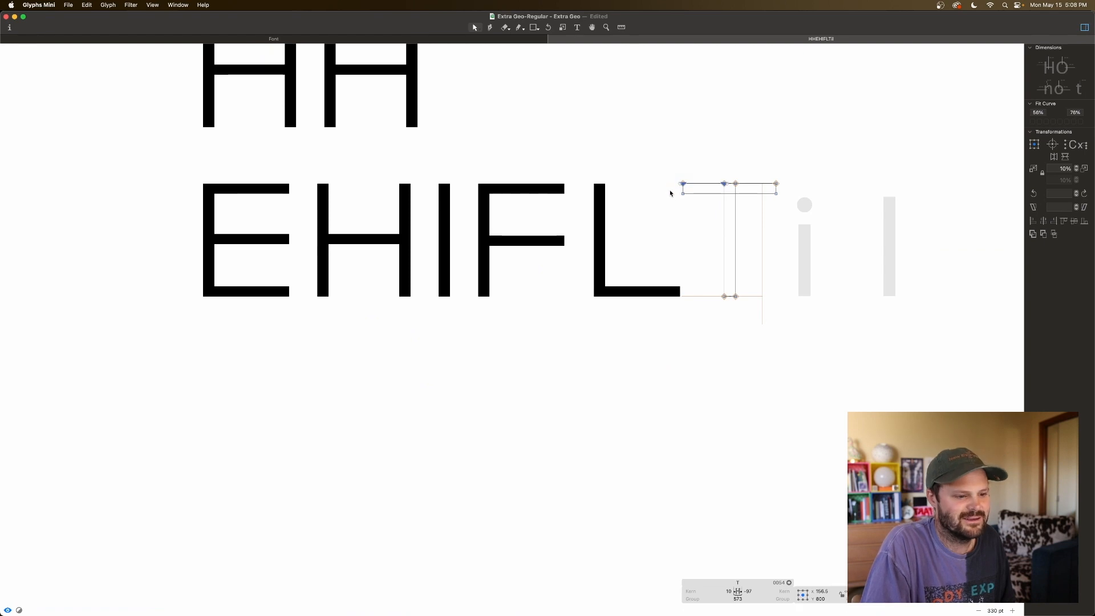
{"action": "left_click", "coordinate": [708, 245]}
{"action": "double_click", "coordinate": [724, 231]}
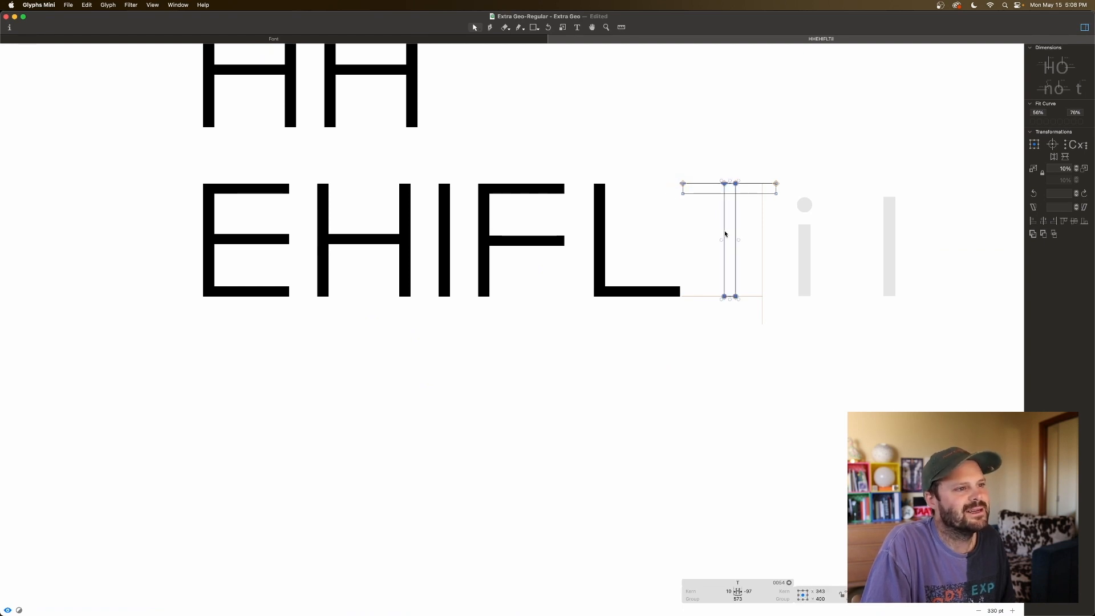
{"action": "key", "text": "Left"}
{"action": "key", "text": "Left"}
{"action": "key", "text": "Left"}
{"action": "left_click", "coordinate": [713, 230]}
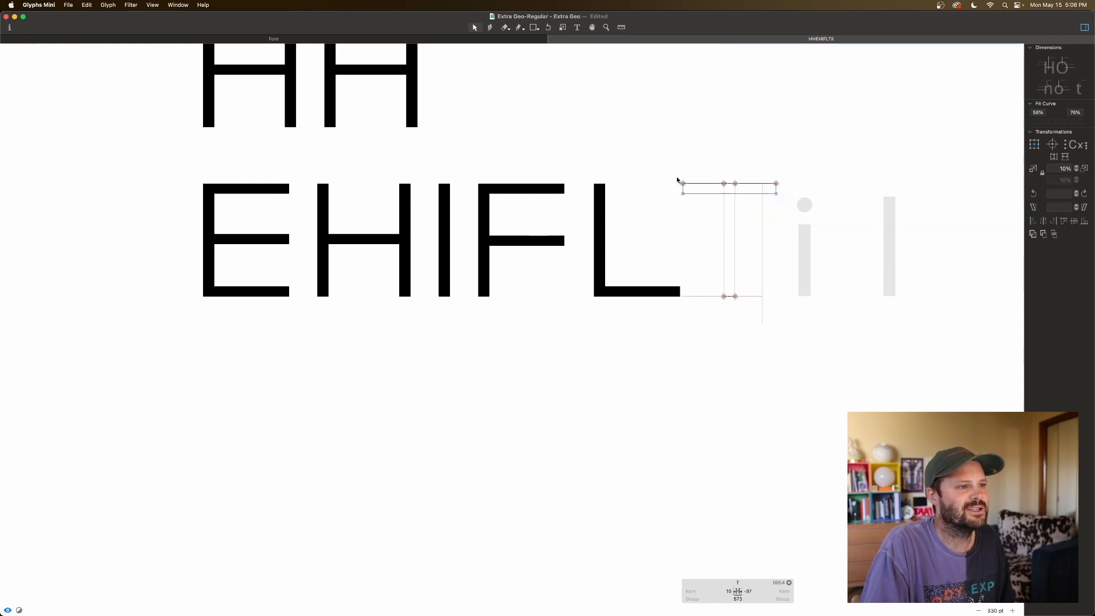
{"action": "left_click_drag", "start_coordinate": [677, 179], "coordinate": [731, 207]}
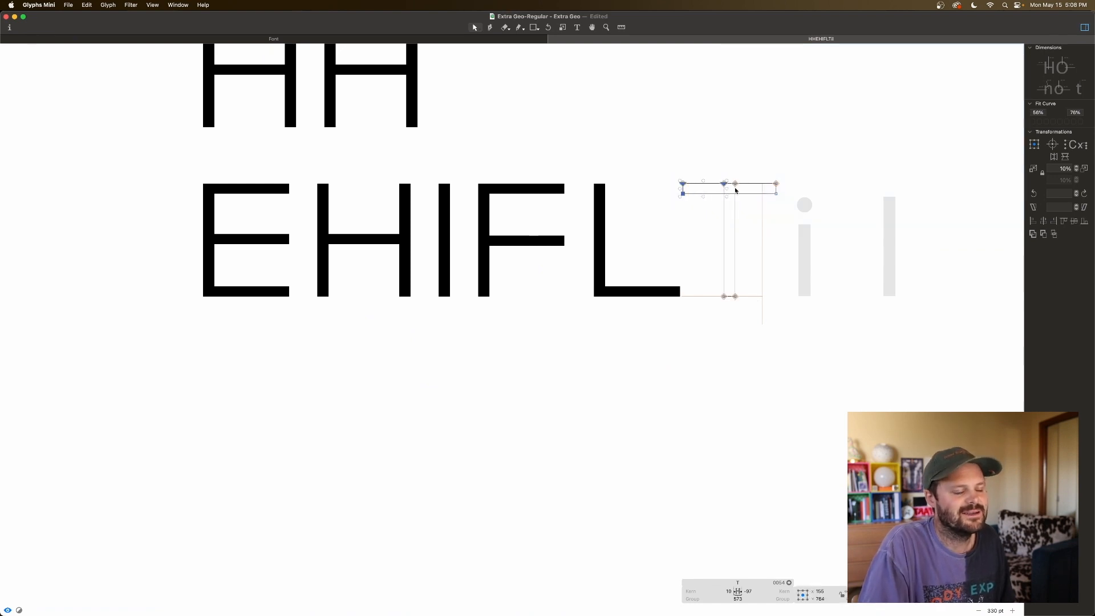
{"action": "left_click_drag", "start_coordinate": [789, 179], "coordinate": [730, 210]}
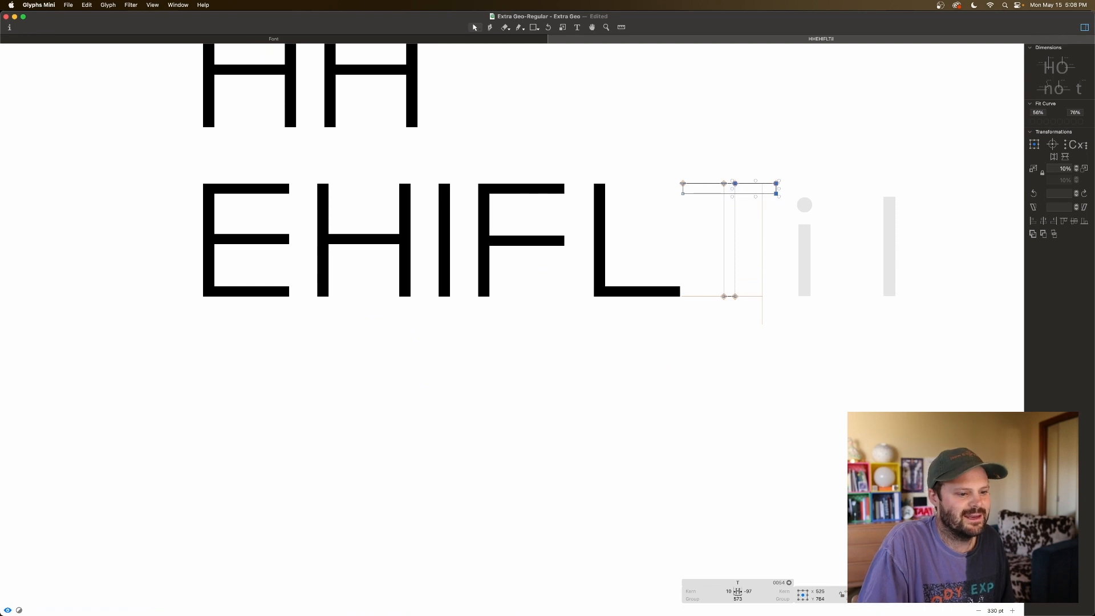
{"action": "left_click", "coordinate": [752, 250]}
Set the T's right sidebearing to 10 and preview the letters filled
{"action": "left_click", "coordinate": [746, 591]}
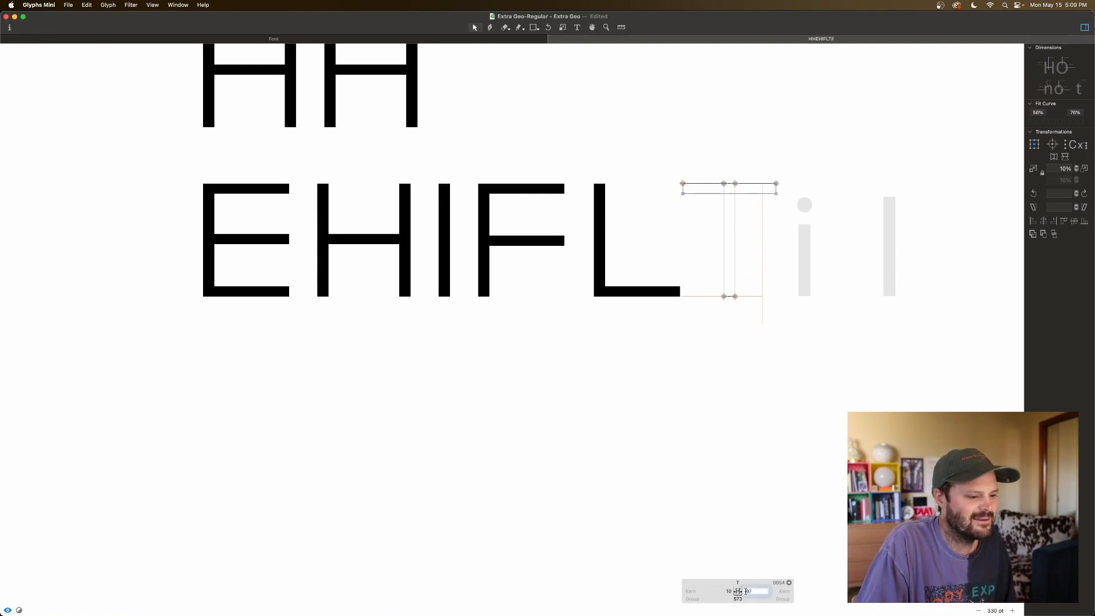
{"action": "key", "text": "Tab"}
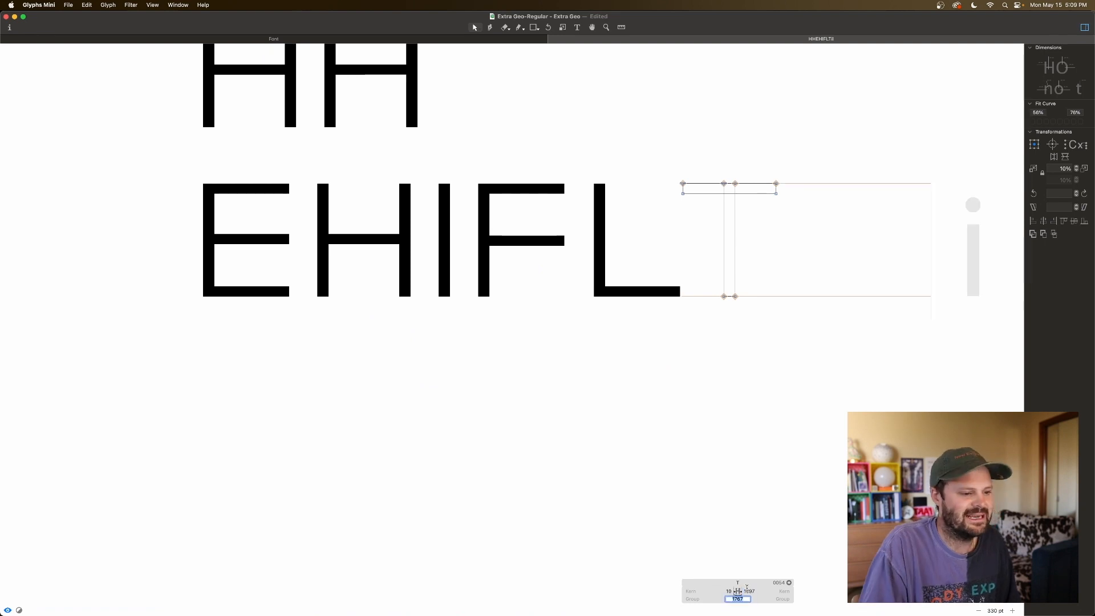
{"action": "left_click", "coordinate": [748, 592]}
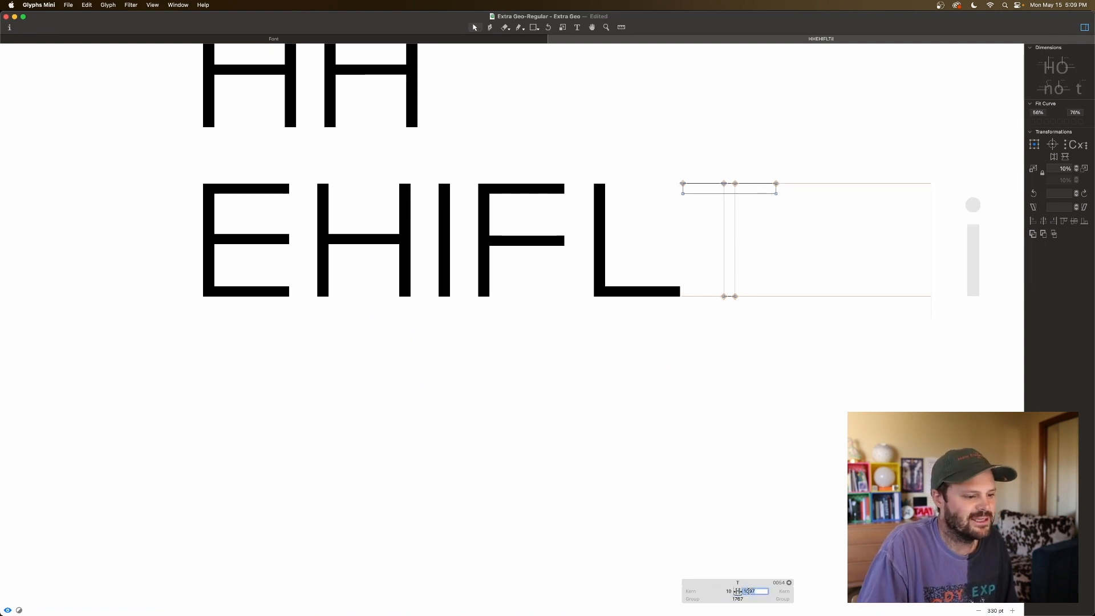
{"action": "type", "text": "10"}
{"action": "key", "text": "Return"}
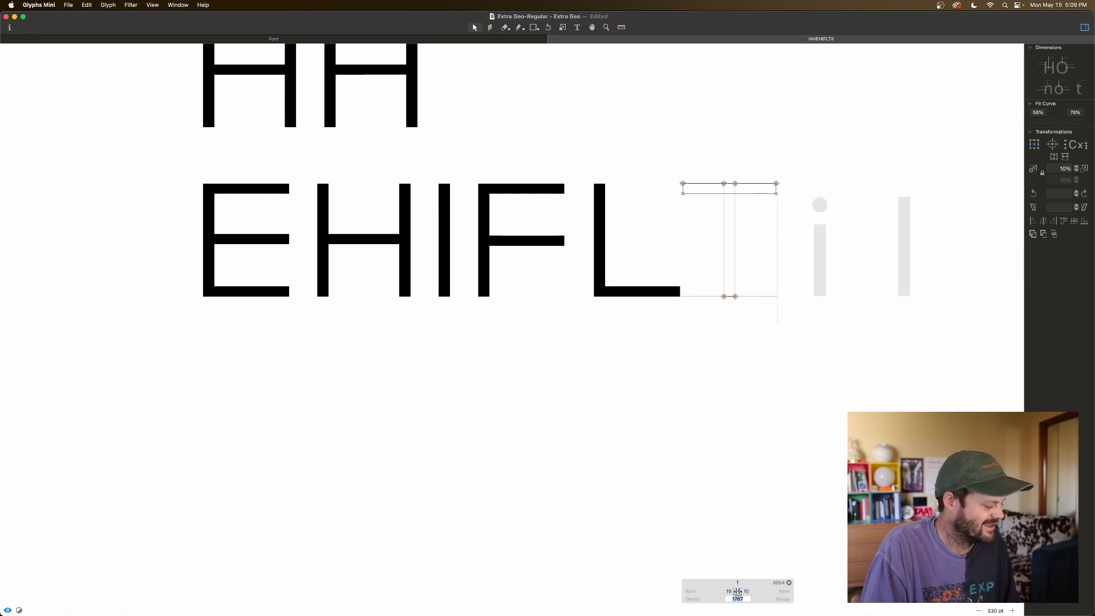
{"action": "key", "text": "space"}
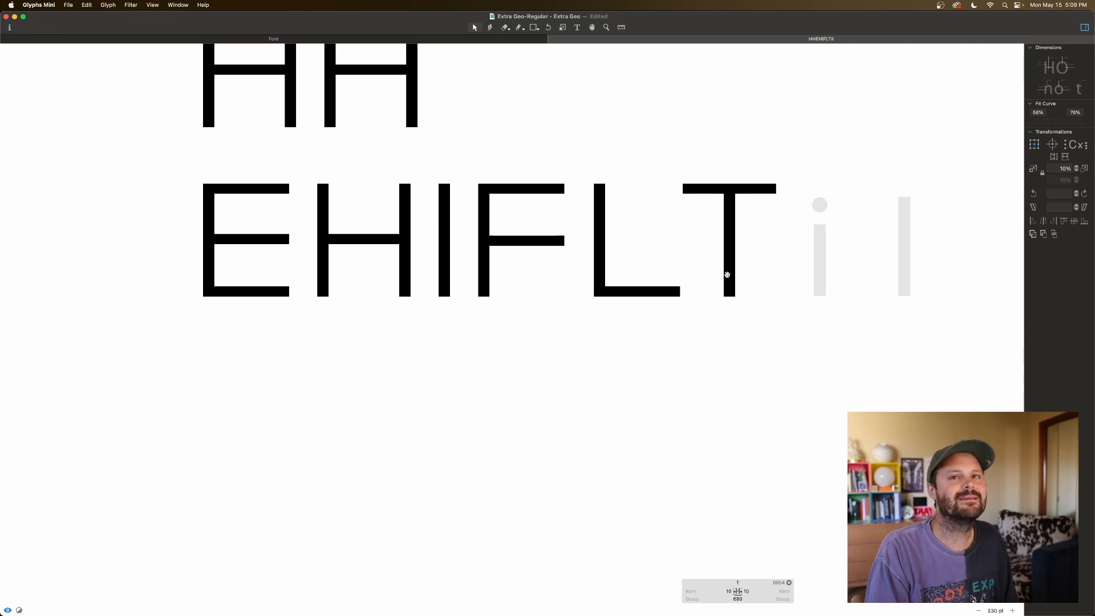
{"action": "key", "text": "space"}
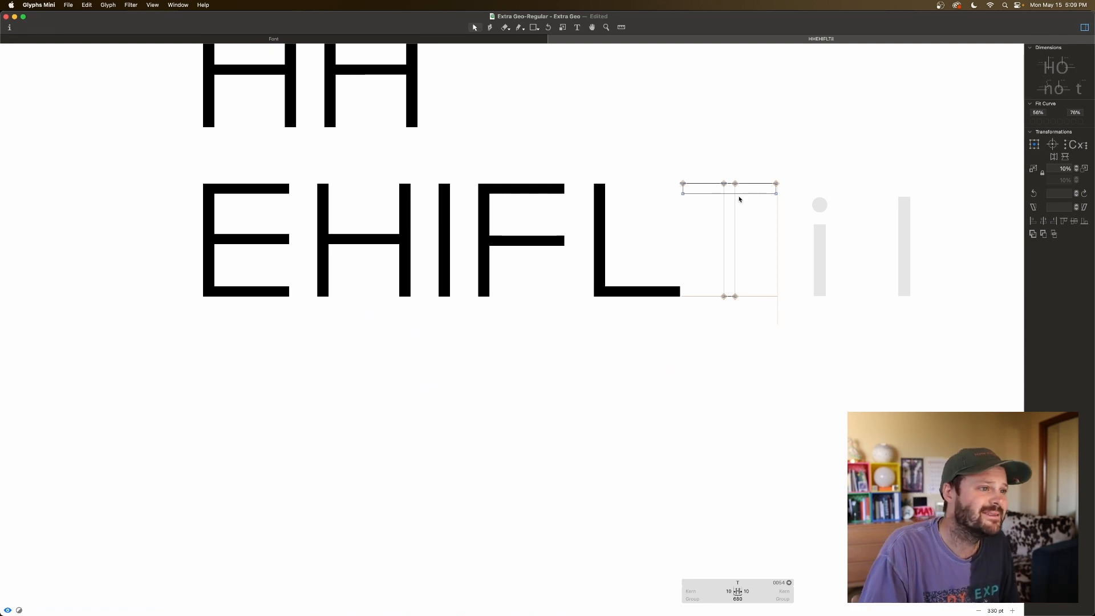
{"action": "key", "text": "space"}
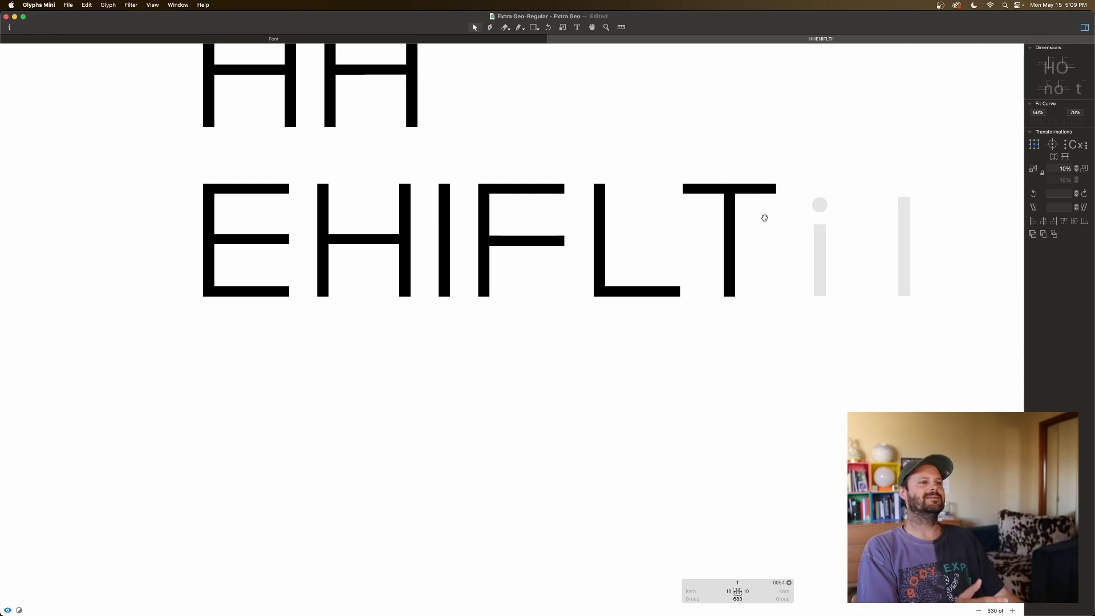
{"action": "key", "text": "space"}
Extend the T's bar outward by 30 units at each end, with the left end at X -20, and preview the letters filled
{"action": "left_click_drag", "start_coordinate": [789, 170], "coordinate": [763, 208]}
{"action": "key", "text": "shift+Right"}
{"action": "key", "text": "shift+Right"}
{"action": "key", "text": "shift+Right"}
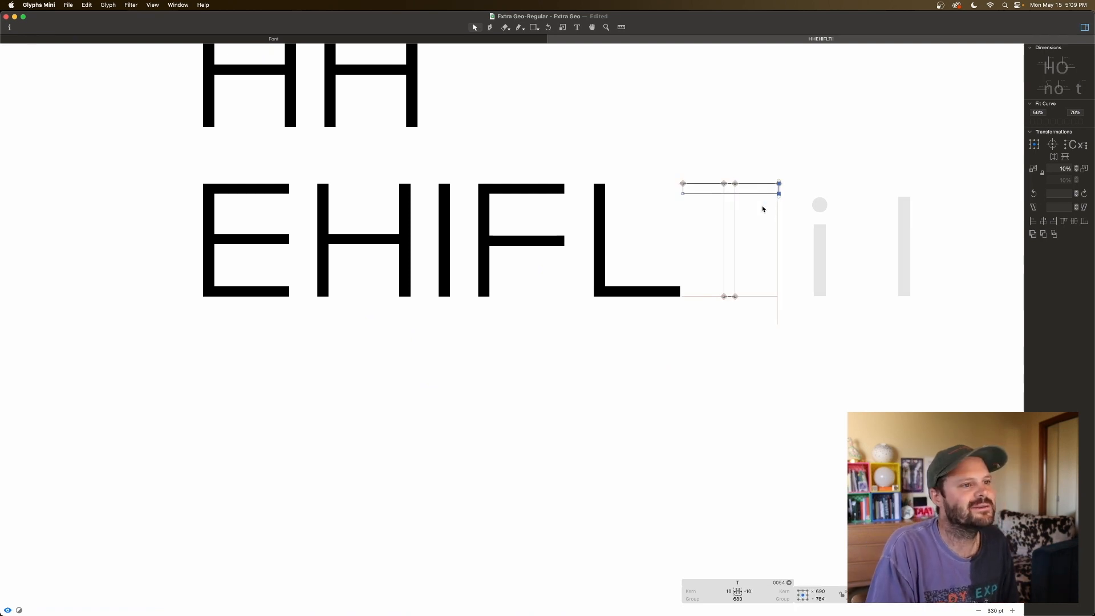
{"action": "left_click_drag", "start_coordinate": [693, 171], "coordinate": [656, 222]}
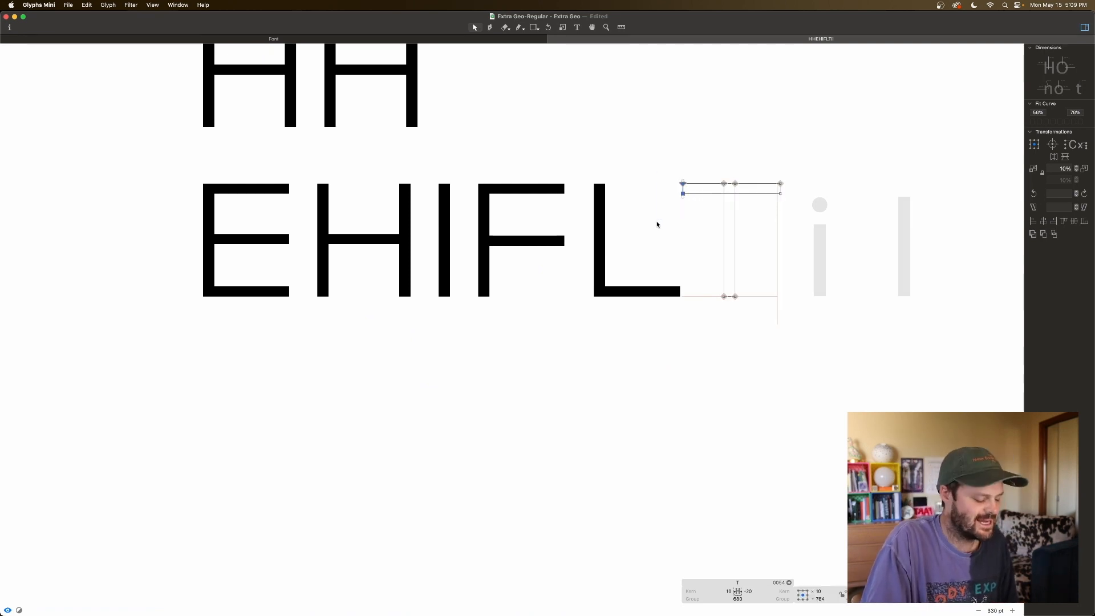
{"action": "key", "text": "shift+Left"}
{"action": "key", "text": "shift+Left"}
{"action": "key", "text": "shift+Left"}
{"action": "key", "text": "space"}
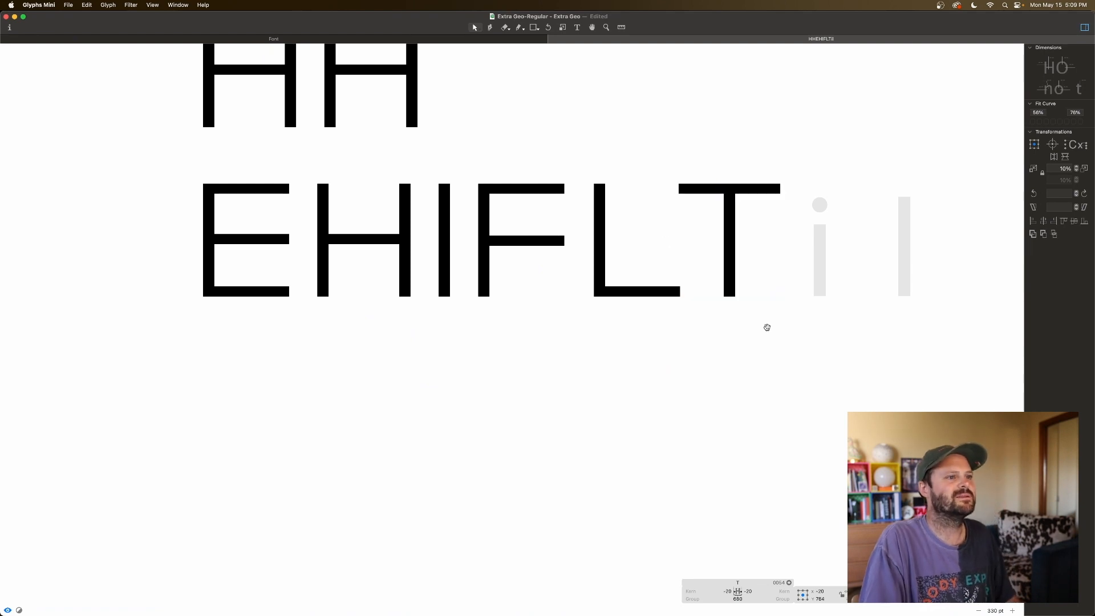
Pull each end of the T's bar inward by 10 units, bringing the right end to X 690, and compare the filled letters
{"action": "left_click_drag", "start_coordinate": [667, 176], "coordinate": [695, 218]}
{"action": "key", "text": "shift+Right"}
{"action": "left_click_drag", "start_coordinate": [792, 173], "coordinate": [763, 207]}
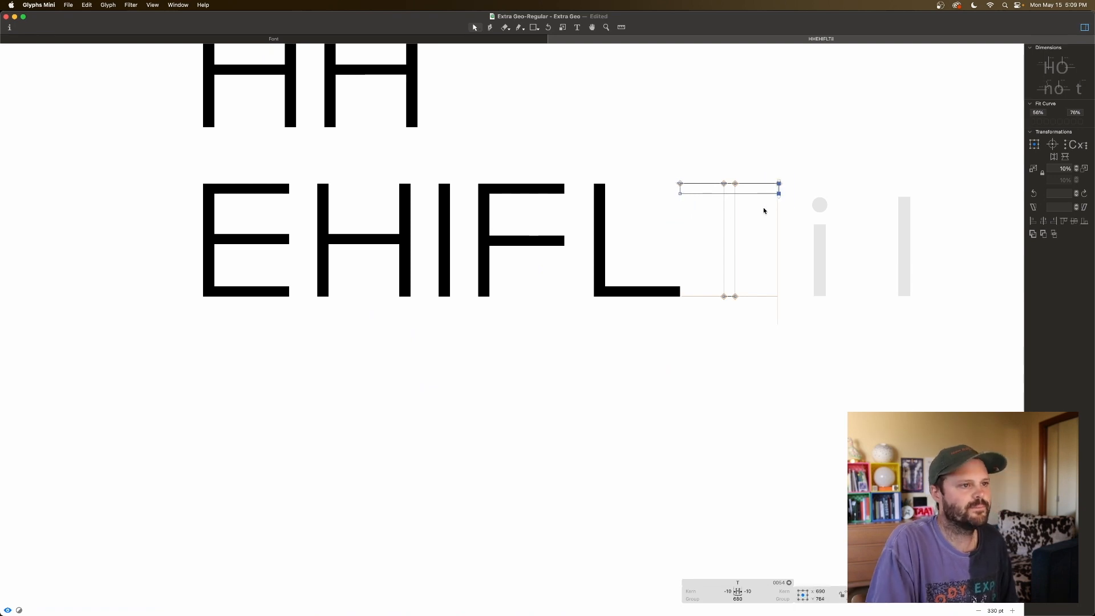
{"action": "key", "text": "shift+Left"}
{"action": "left_click_drag", "start_coordinate": [795, 172], "coordinate": [668, 212]}
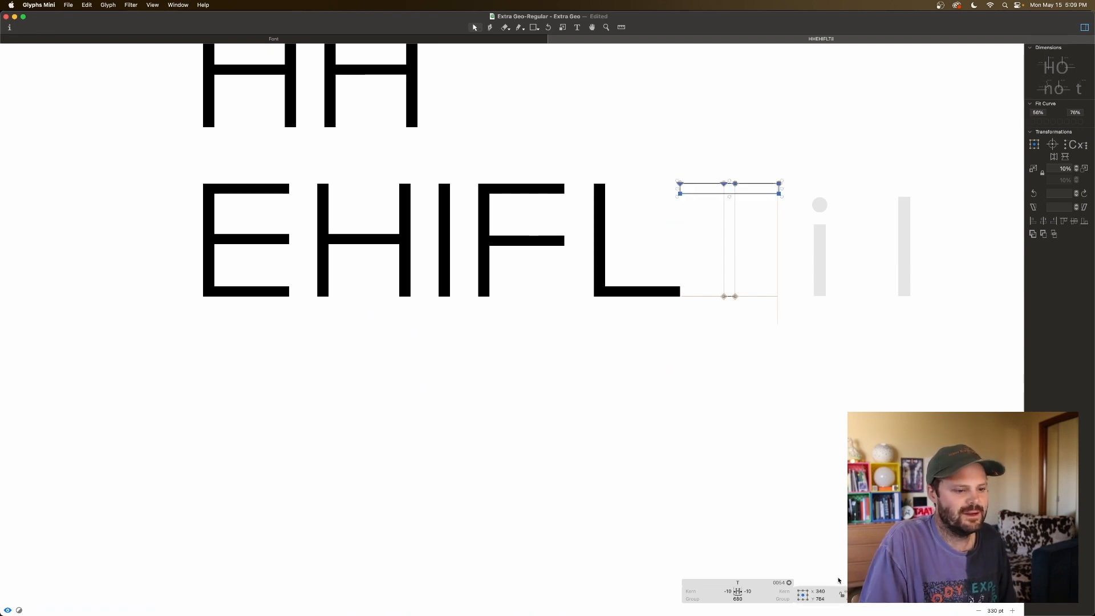
{"action": "key", "text": "space"}
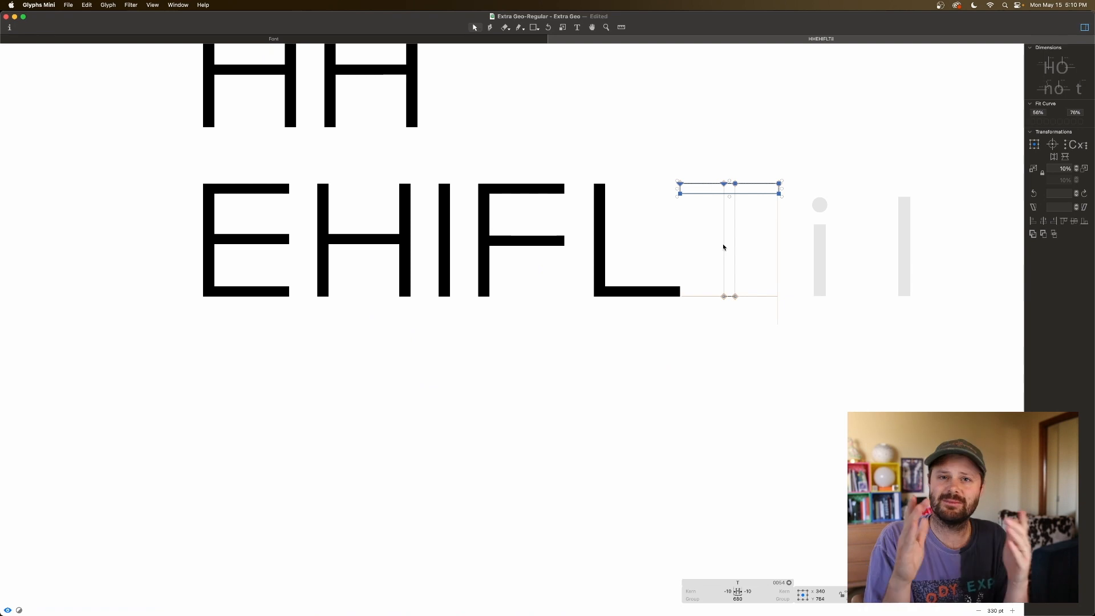
{"action": "key", "text": "space"}
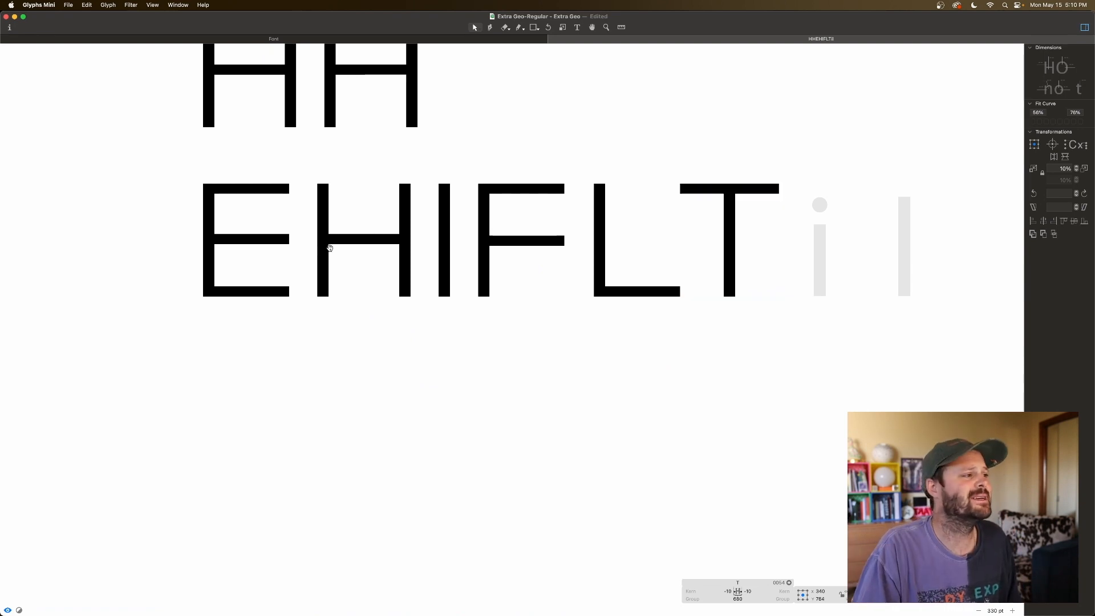
{"action": "left_click", "coordinate": [765, 242]}
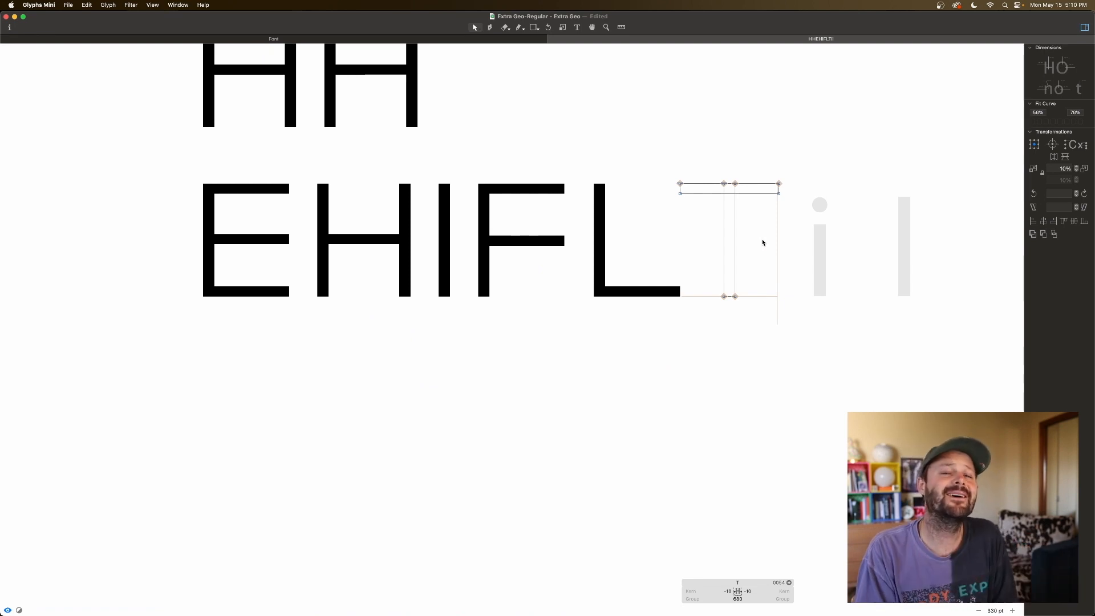
Copy the T's vertical stem into the lowercase i glyph
{"action": "scroll", "coordinate": [763, 242], "scroll_direction": "right", "scroll_amount": 5}
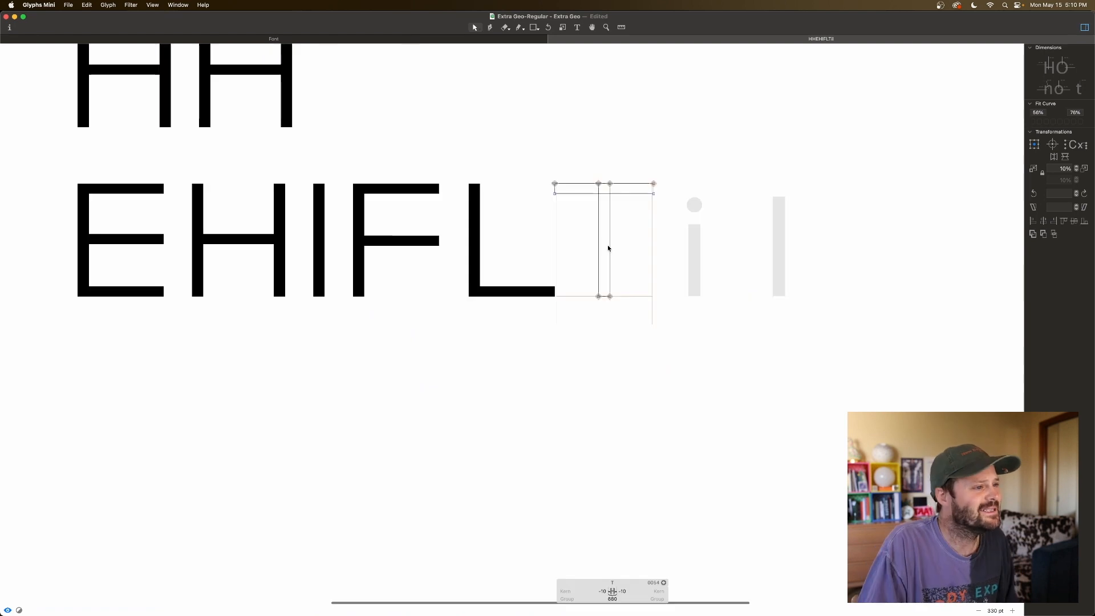
{"action": "double_click", "coordinate": [608, 246]}
{"action": "left_click_drag", "start_coordinate": [612, 253], "coordinate": [612, 254]}
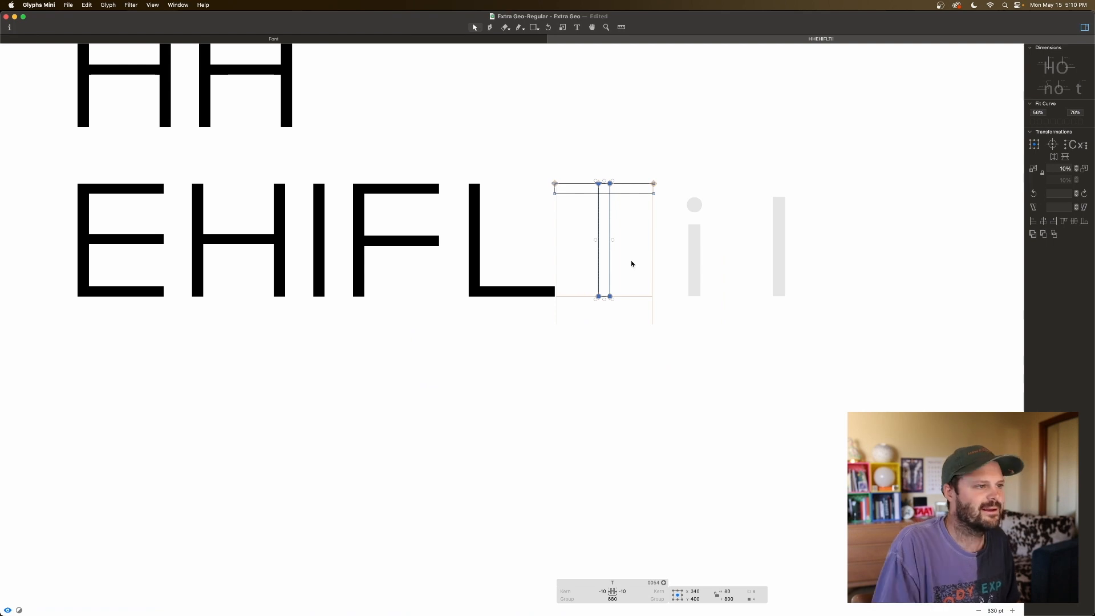
{"action": "double_click", "coordinate": [696, 272]}
{"action": "key", "text": "super+v"}
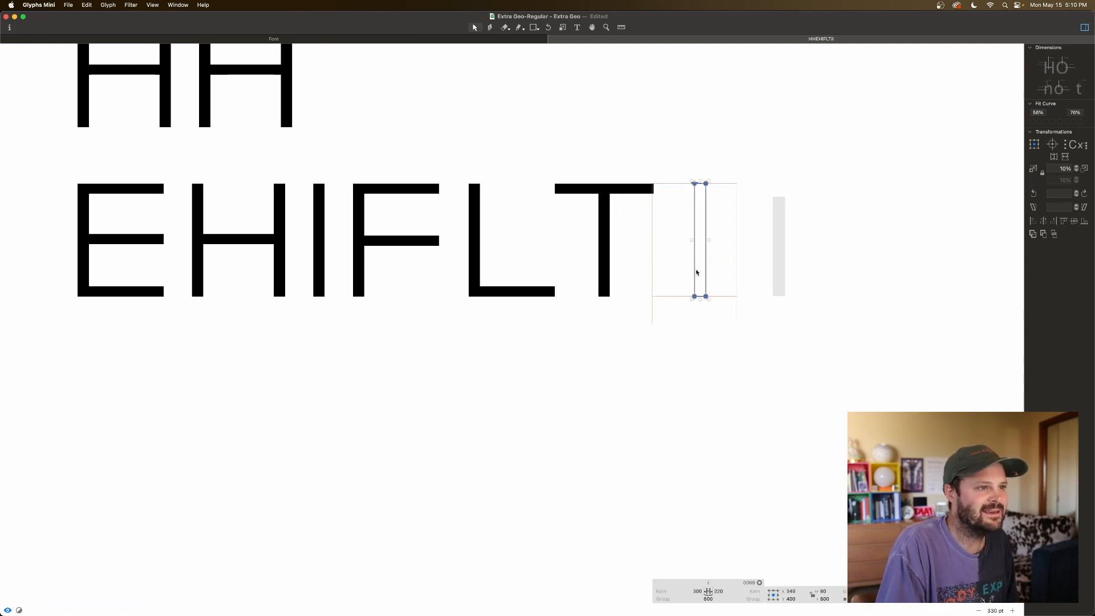
Lower the top edge of the lowercase i's stem to Y 600
{"action": "left_click_drag", "start_coordinate": [728, 174], "coordinate": [692, 186]}
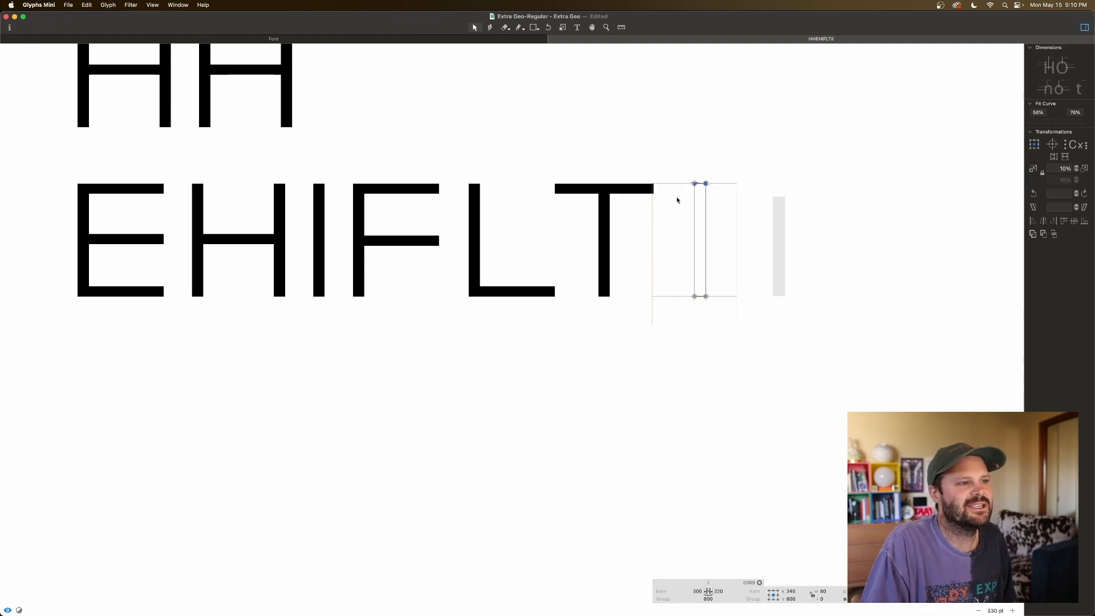
{"action": "key", "text": "super+Down"}
{"action": "key", "text": "super+Down"}
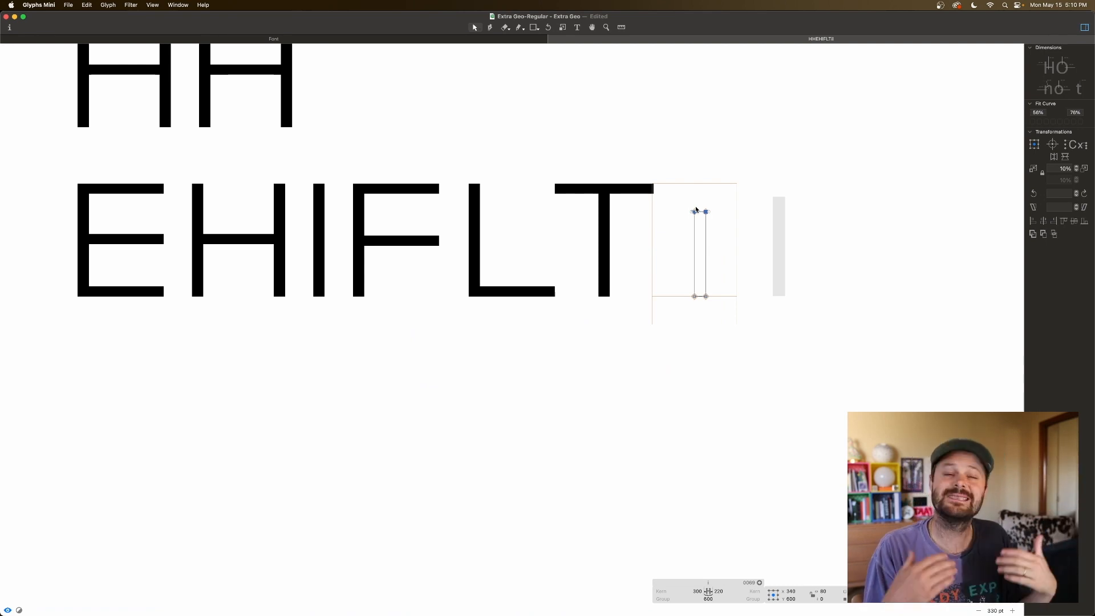
Set both the left and right sidebearings of the T to 10
{"action": "left_click", "coordinate": [722, 168]}
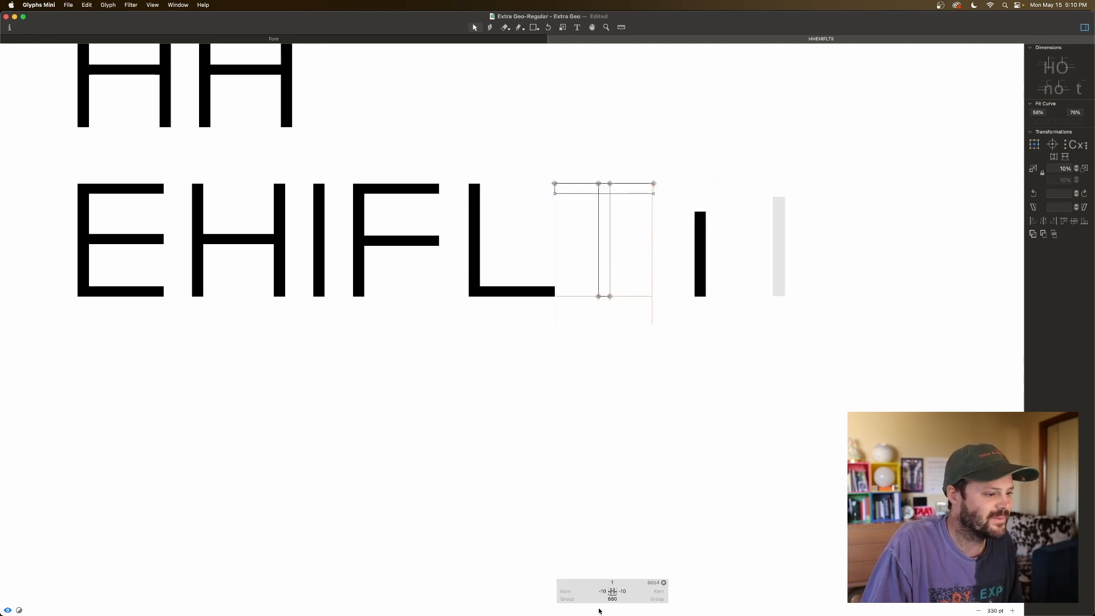
{"action": "double_click", "coordinate": [603, 591]}
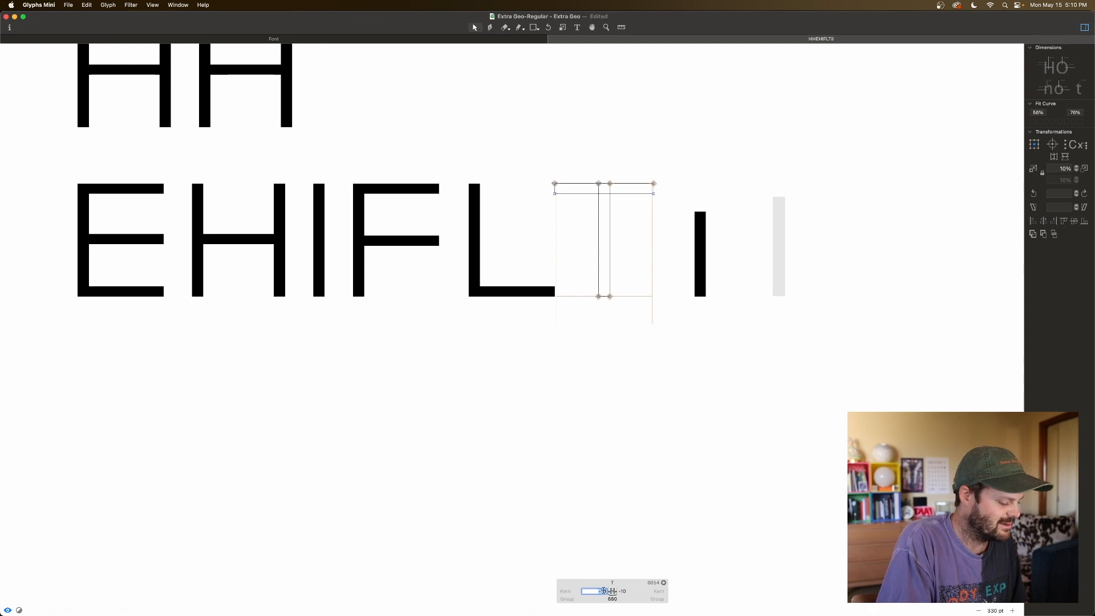
{"action": "type", "text": "10"}
{"action": "key", "text": "Tab"}
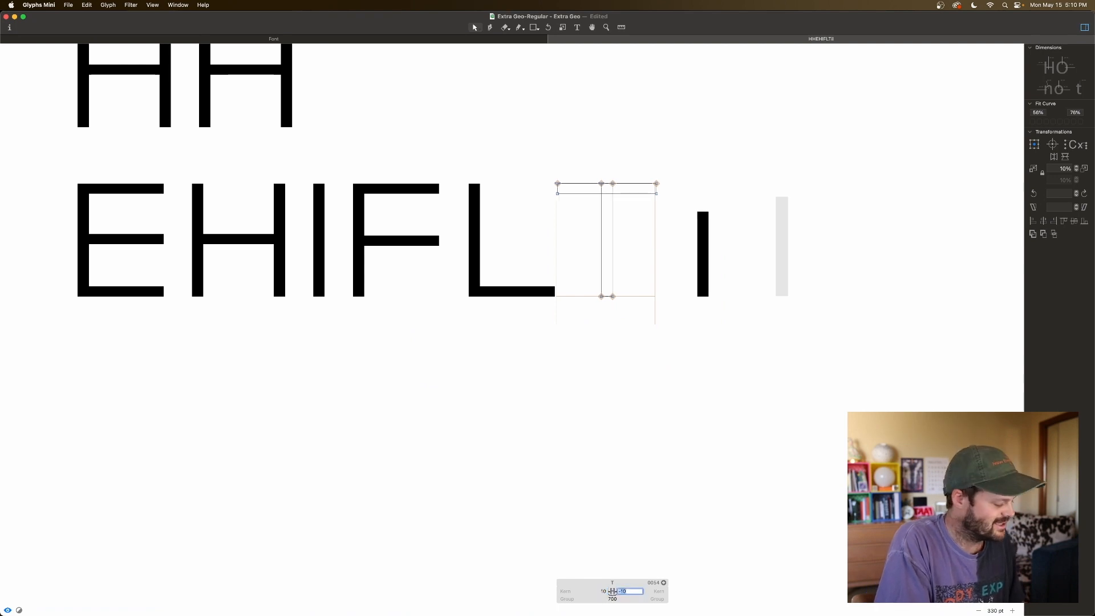
{"action": "type", "text": "10"}
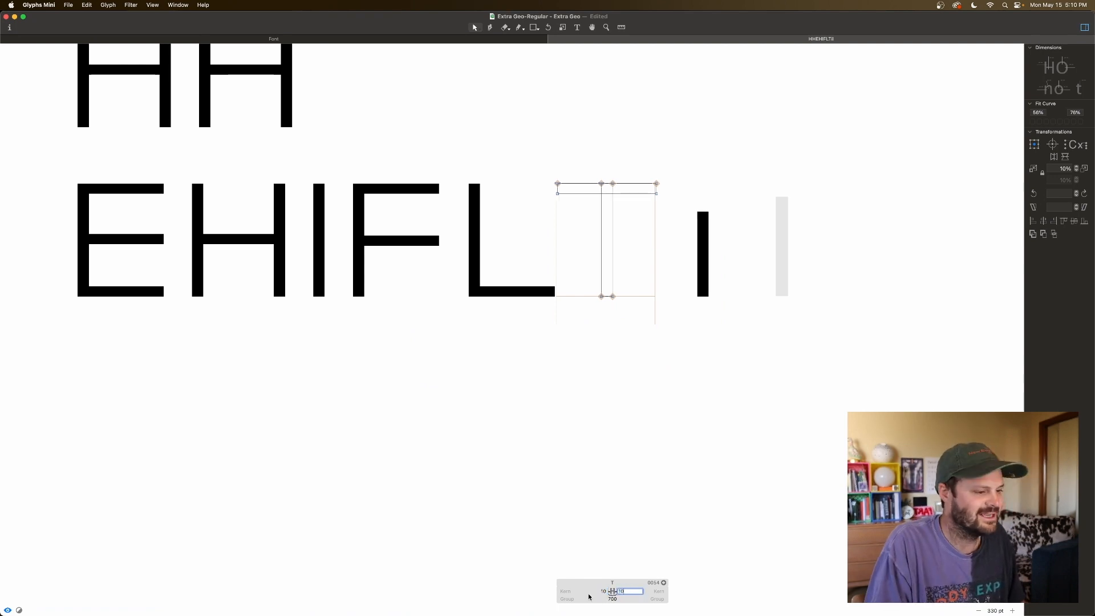
{"action": "key", "text": "Return"}
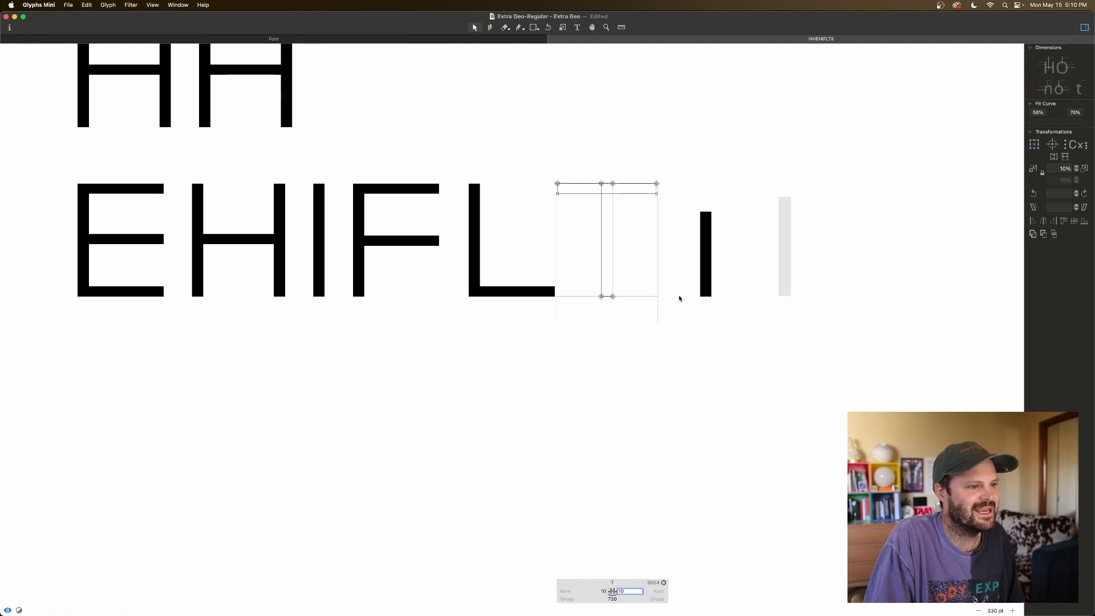
Set both sidebearings of the lowercase i to 100 and preview the letters filled
{"action": "double_click", "coordinate": [680, 285]}
{"action": "left_click", "coordinate": [703, 591]}
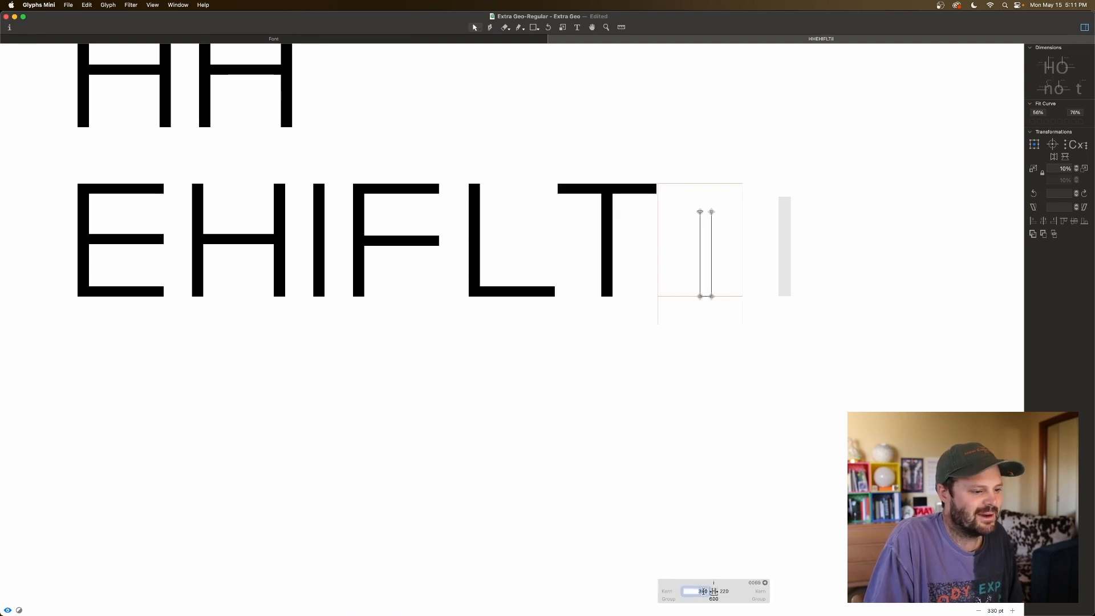
{"action": "key", "text": "Tab"}
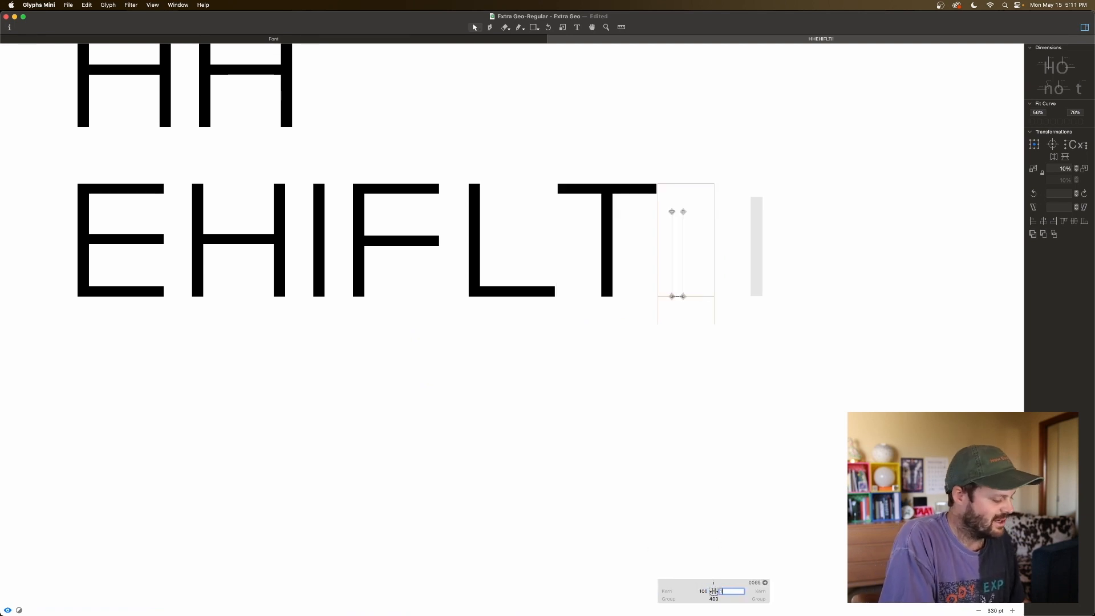
{"action": "type", "text": "100"}
{"action": "key", "text": "Return"}
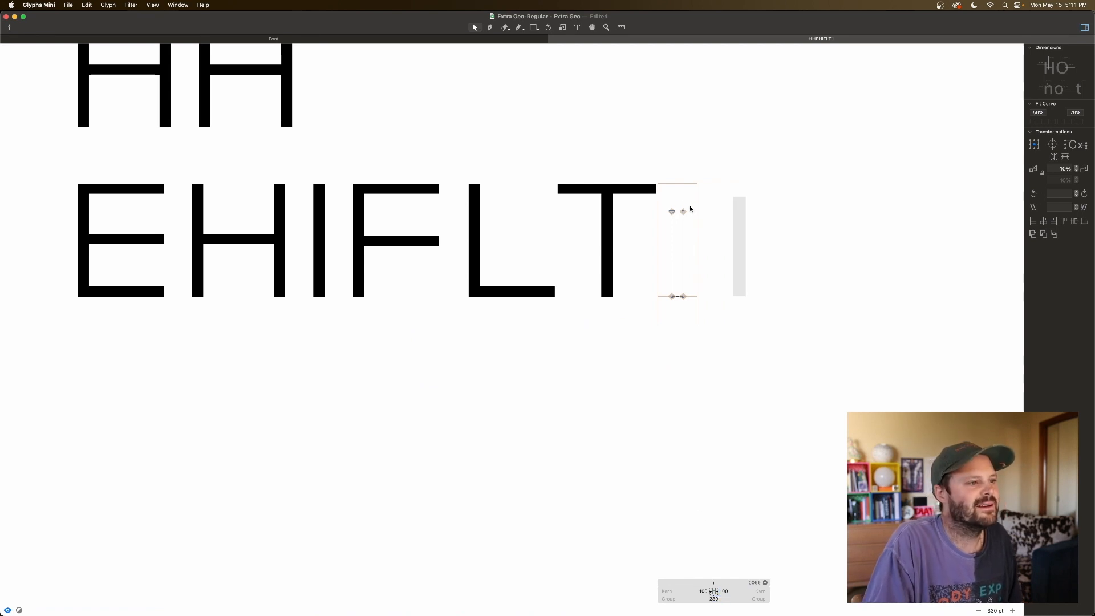
{"action": "key", "text": "space"}
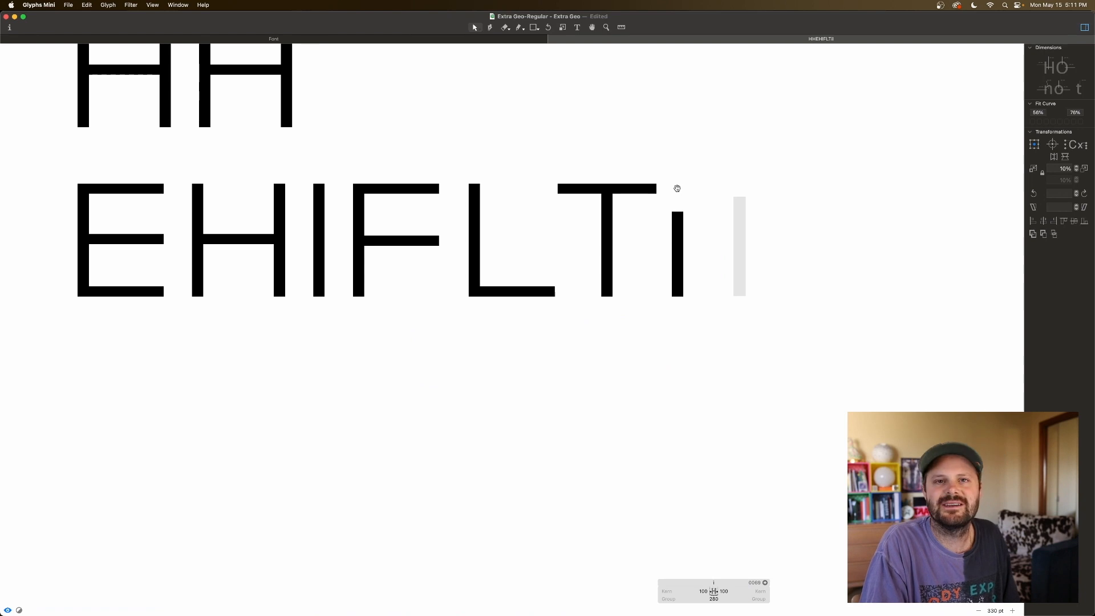
Duplicate the lowercase i's stem and move the copy up 700 units
{"action": "left_click_drag", "start_coordinate": [692, 202], "coordinate": [662, 321]}
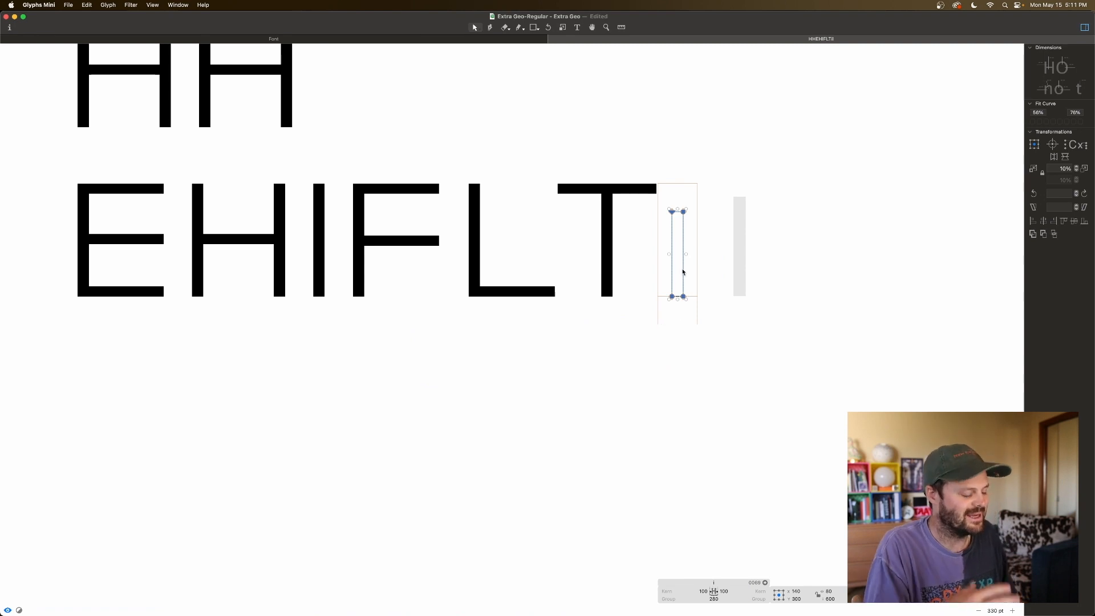
{"action": "key", "text": "super+Up"}
{"action": "key", "text": "super+Up"}
{"action": "key", "text": "super+Up"}
{"action": "key", "text": "super+Up"}
{"action": "key", "text": "super+Up"}
{"action": "key", "text": "super+Up"}
{"action": "key", "text": "super+Up"}
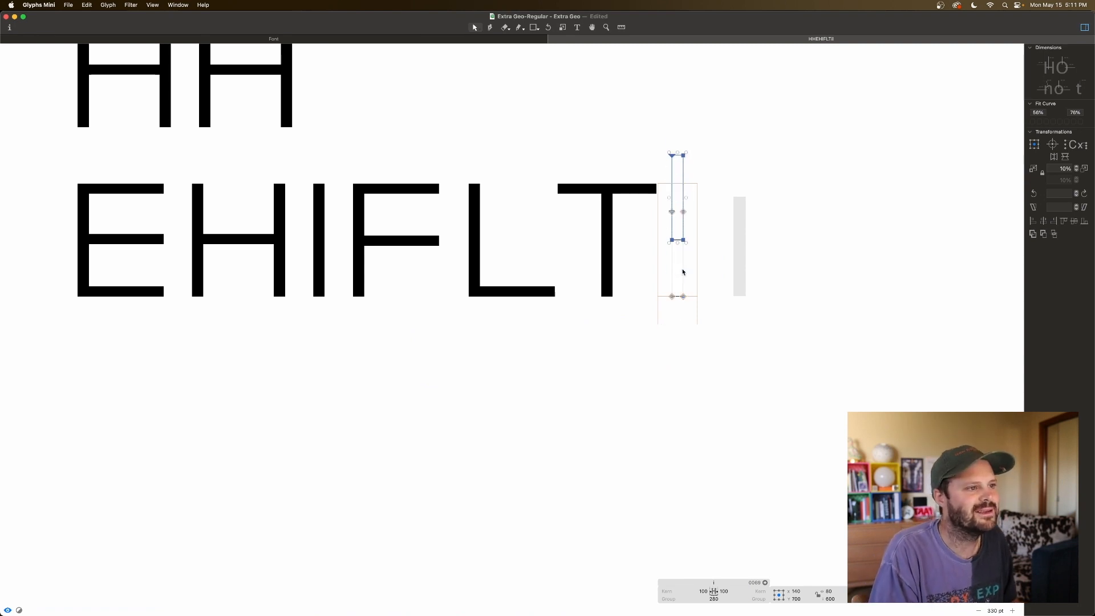
Lower the top edge of the duplicated stem to Y 800 to form the i's square dot, and preview the letters filled
{"action": "left_click", "coordinate": [692, 106]}
{"action": "left_click_drag", "start_coordinate": [702, 100], "coordinate": [647, 132]}
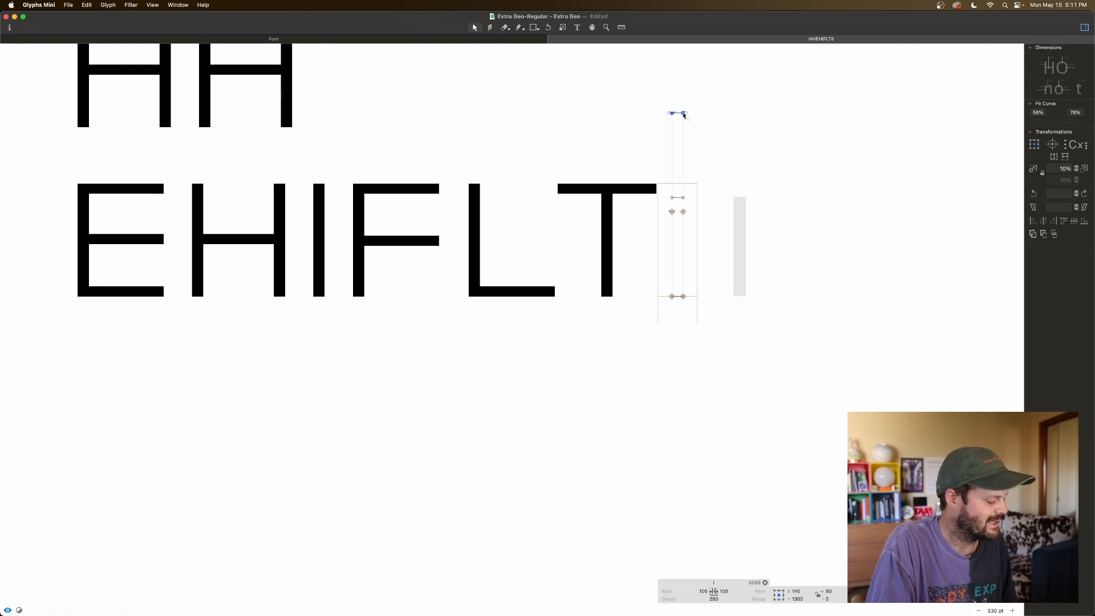
{"action": "left_click_drag", "start_coordinate": [684, 114], "coordinate": [684, 185]}
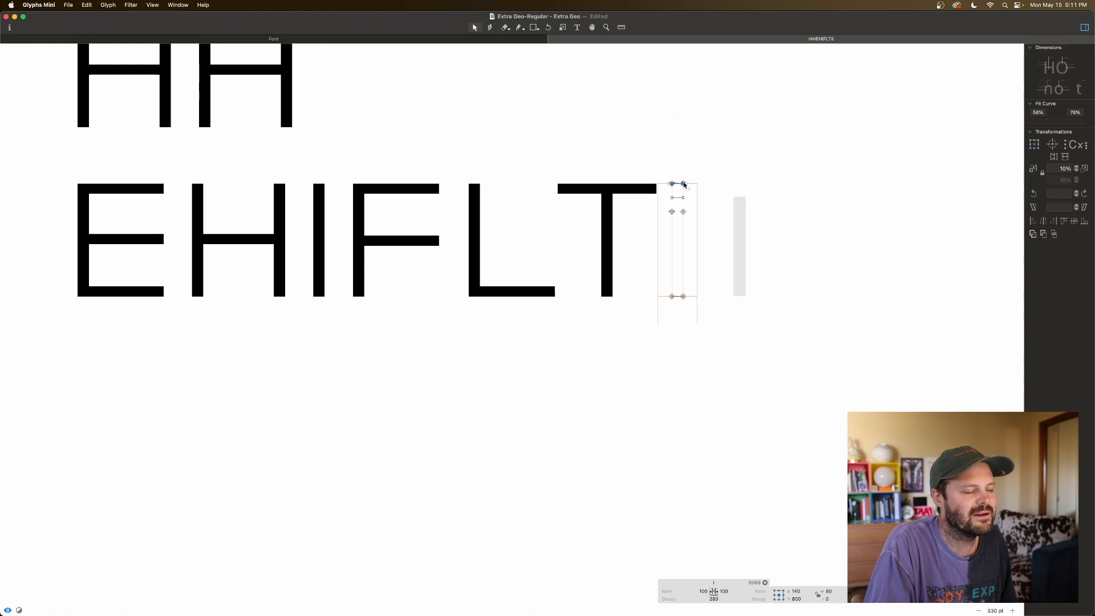
{"action": "key", "text": "space"}
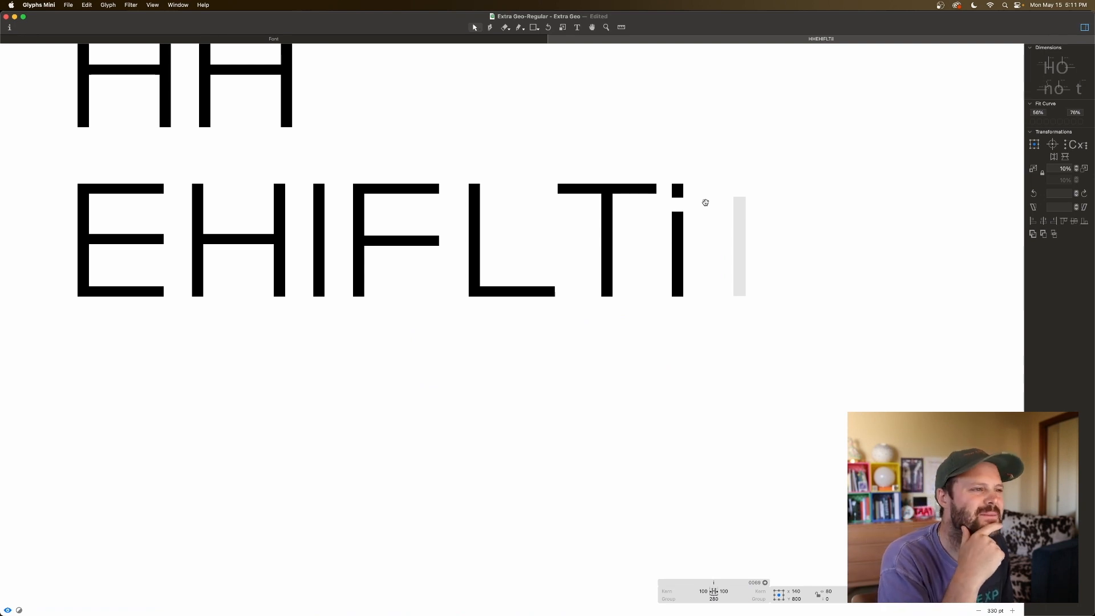
{"action": "key", "text": "super+plus"}
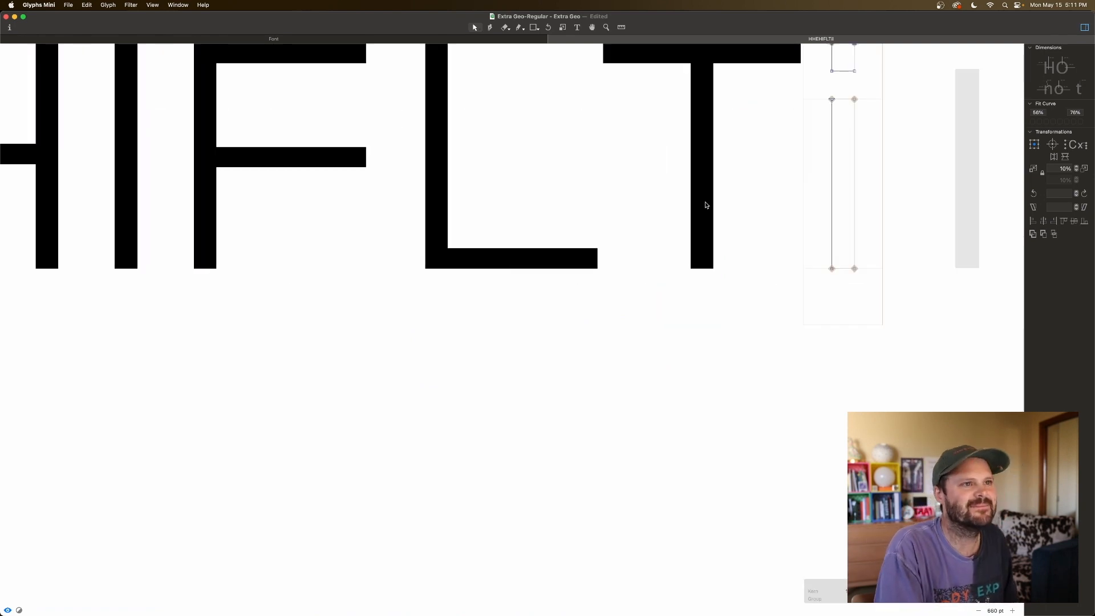
Raise the bottom edge of the lowercase i's square dot by 20 units and preview the letters filled
{"action": "scroll", "coordinate": [697, 207], "scroll_direction": "up", "scroll_amount": 5}
{"action": "scroll", "coordinate": [798, 240], "scroll_direction": "right", "scroll_amount": 2}
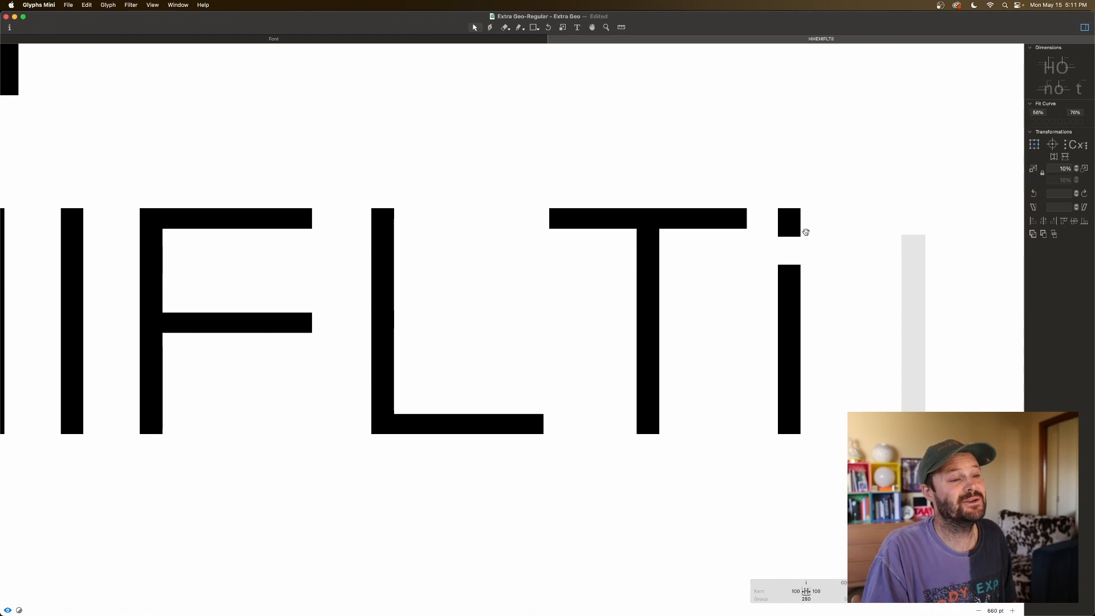
{"action": "left_click", "coordinate": [801, 230]}
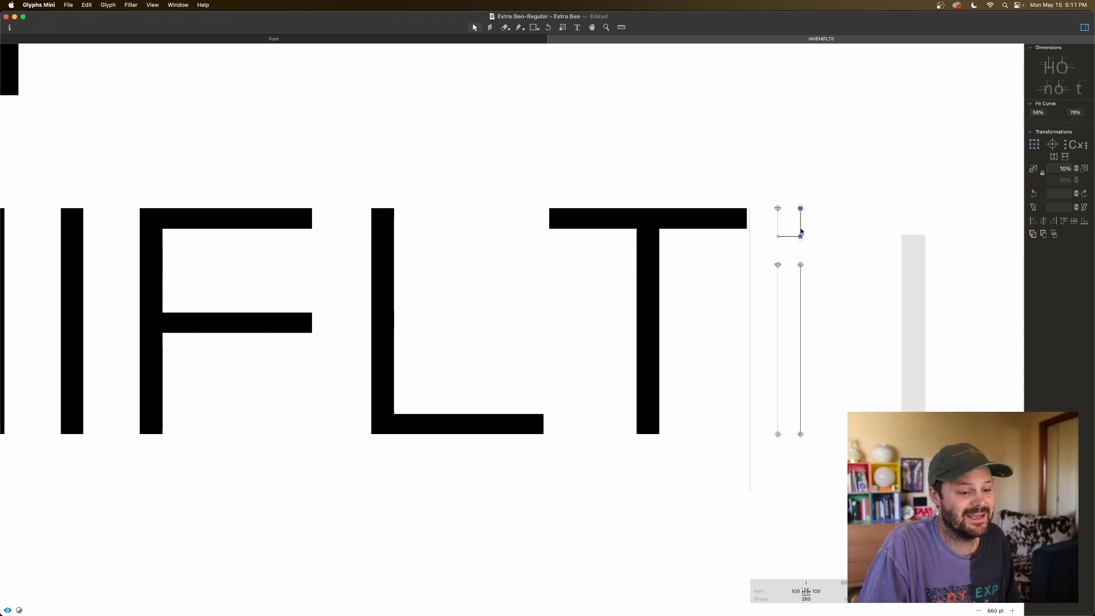
{"action": "left_click_drag", "start_coordinate": [809, 230], "coordinate": [761, 243]}
{"action": "key", "text": "shift+Up"}
{"action": "key", "text": "shift+Up"}
{"action": "left_click_drag", "start_coordinate": [813, 204], "coordinate": [758, 242]}
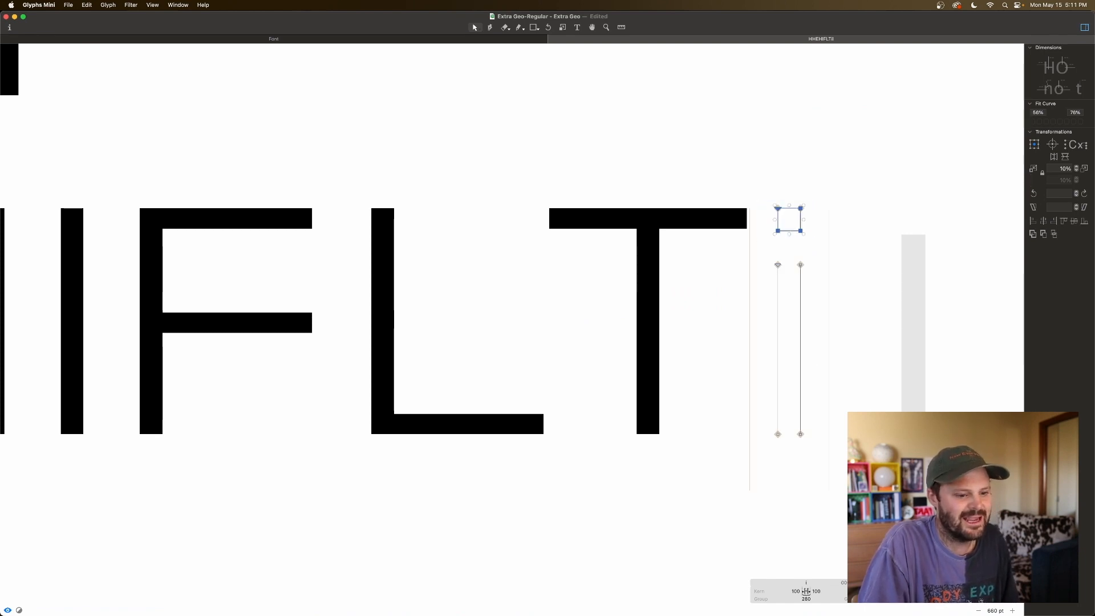
{"action": "key", "text": "space"}
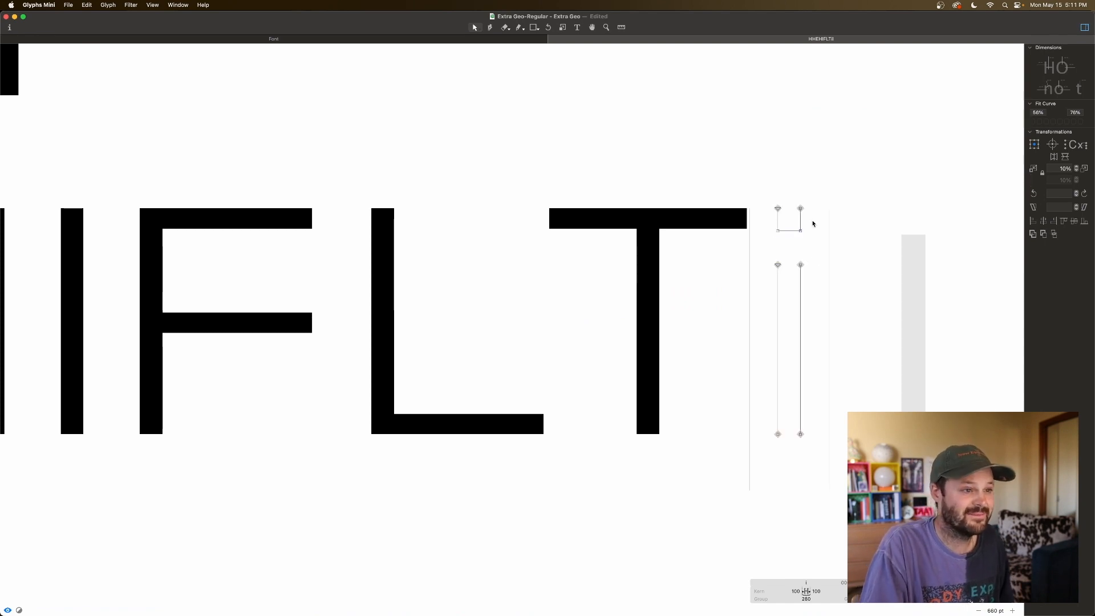
{"action": "key", "text": "space"}
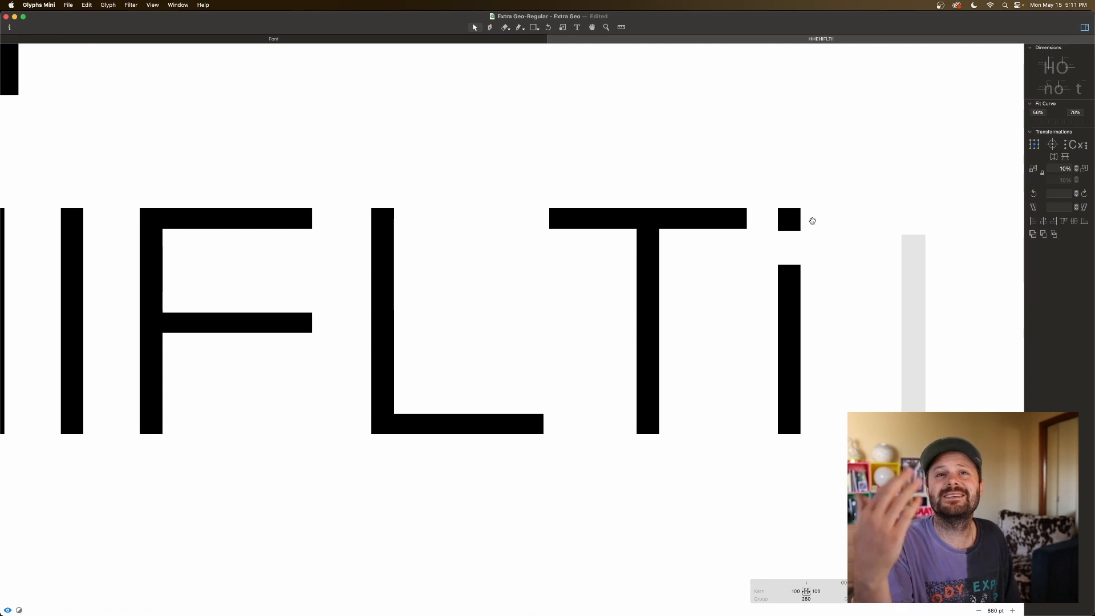
Delete the square dot of the lowercase i, keeping only its stem
{"action": "left_click_drag", "start_coordinate": [822, 199], "coordinate": [768, 241]}
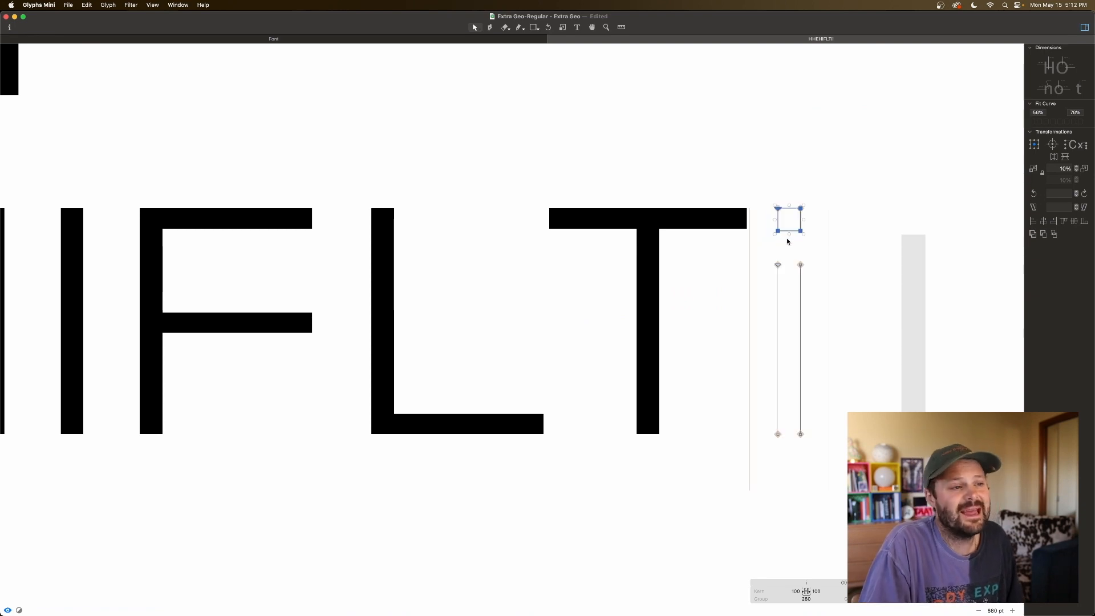
{"action": "left_click", "coordinate": [804, 247]}
{"action": "left_click_drag", "start_coordinate": [821, 203], "coordinate": [762, 244]}
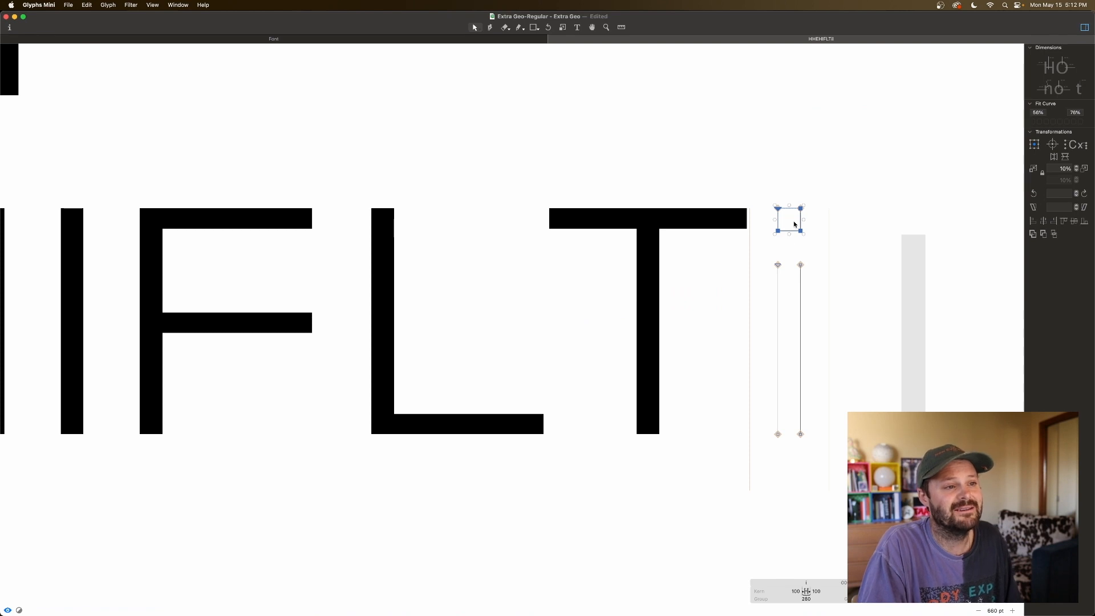
{"action": "key", "text": "BackSpace"}
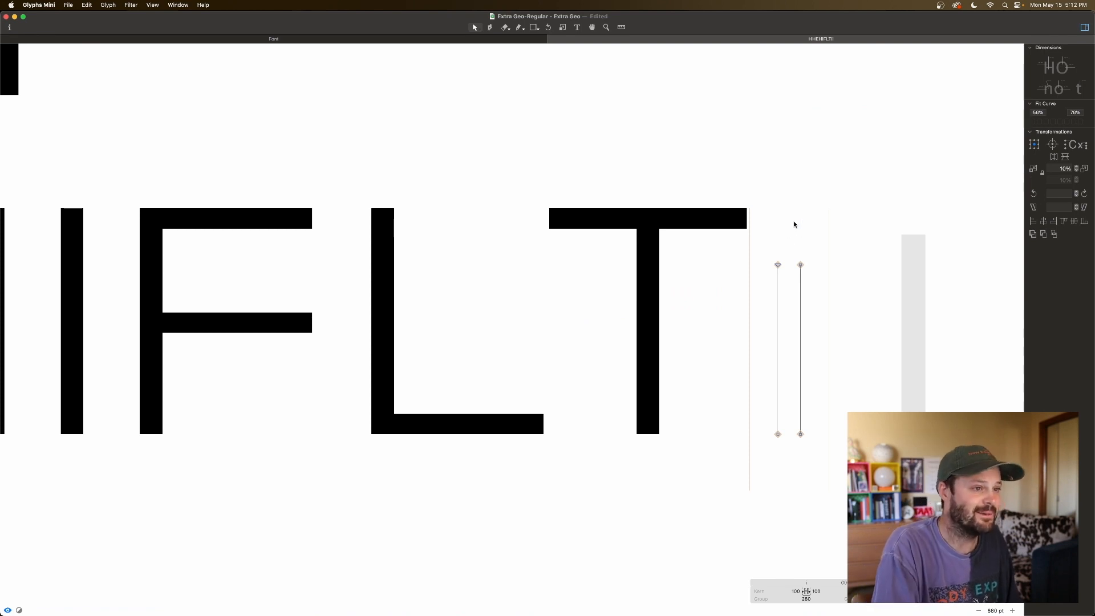
Add a circle 100 wide and 100 high above the lowercase i's stem as a round dot
{"action": "key", "text": "f"}
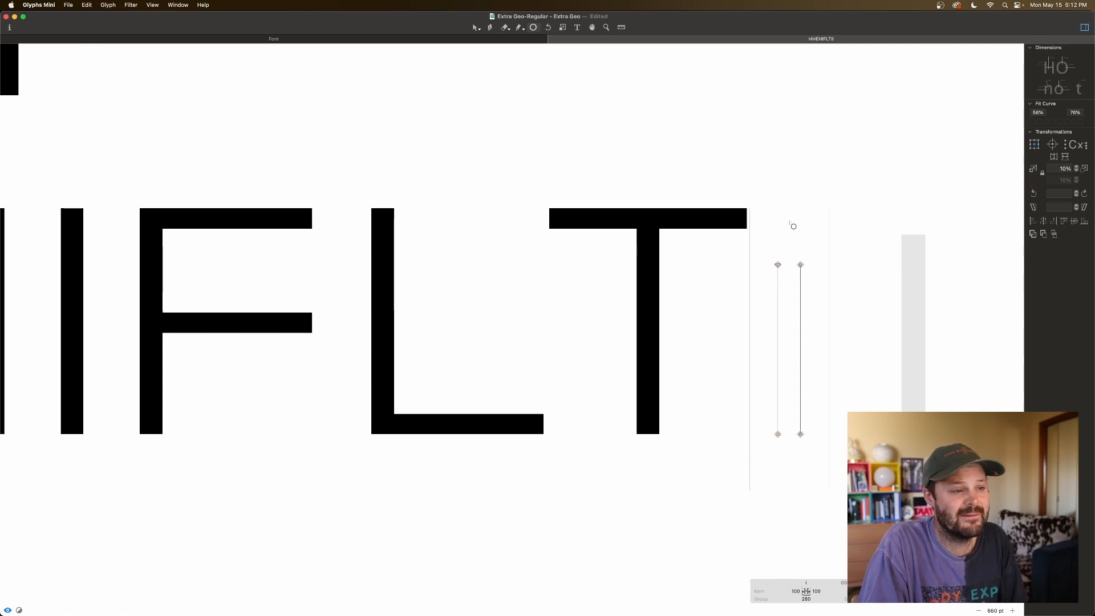
{"action": "left_click", "coordinate": [790, 223]}
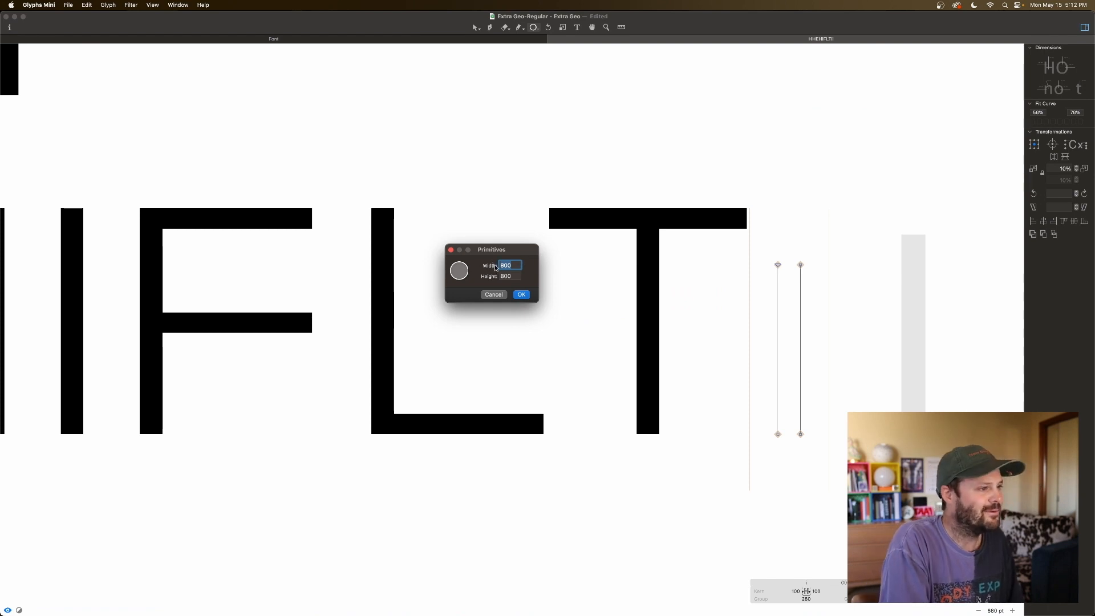
{"action": "type", "text": "1"}
{"action": "key", "text": "Tab"}
{"action": "type", "text": "1"}
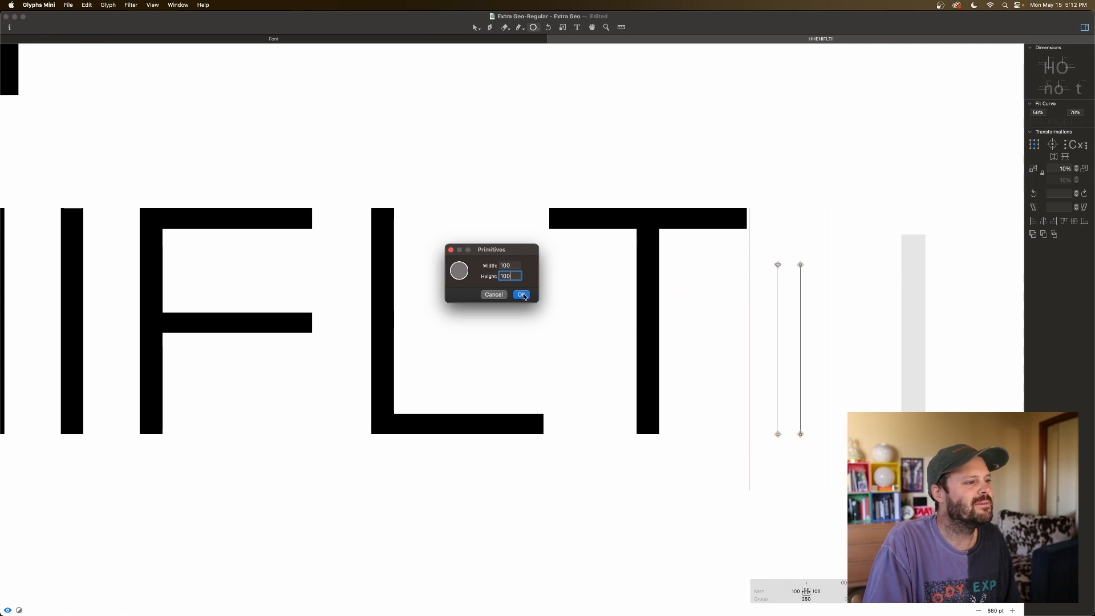
{"action": "left_click", "coordinate": [522, 294]}
Lower the round dot towards the stem and nudge it 2 units left to center it over the lowercase i's stem
{"action": "key", "text": "v"}
{"action": "left_click_drag", "start_coordinate": [811, 224], "coordinate": [797, 244]}
{"action": "key", "text": "super+z"}
{"action": "left_click_drag", "start_coordinate": [806, 225], "coordinate": [798, 249]}
{"action": "left_click", "coordinate": [816, 259]}
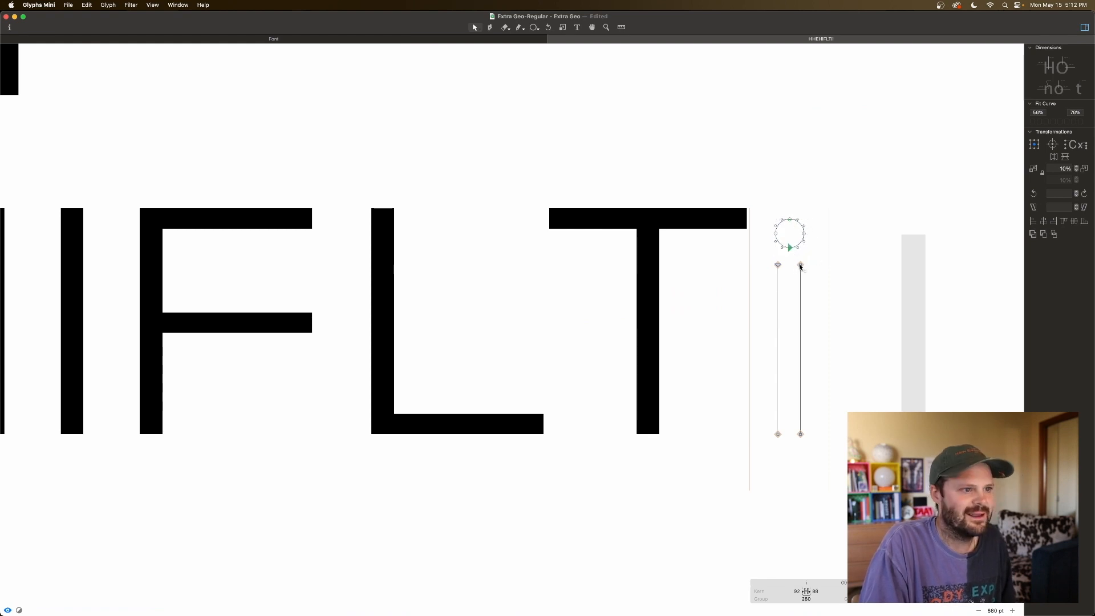
{"action": "left_click", "coordinate": [801, 265]}
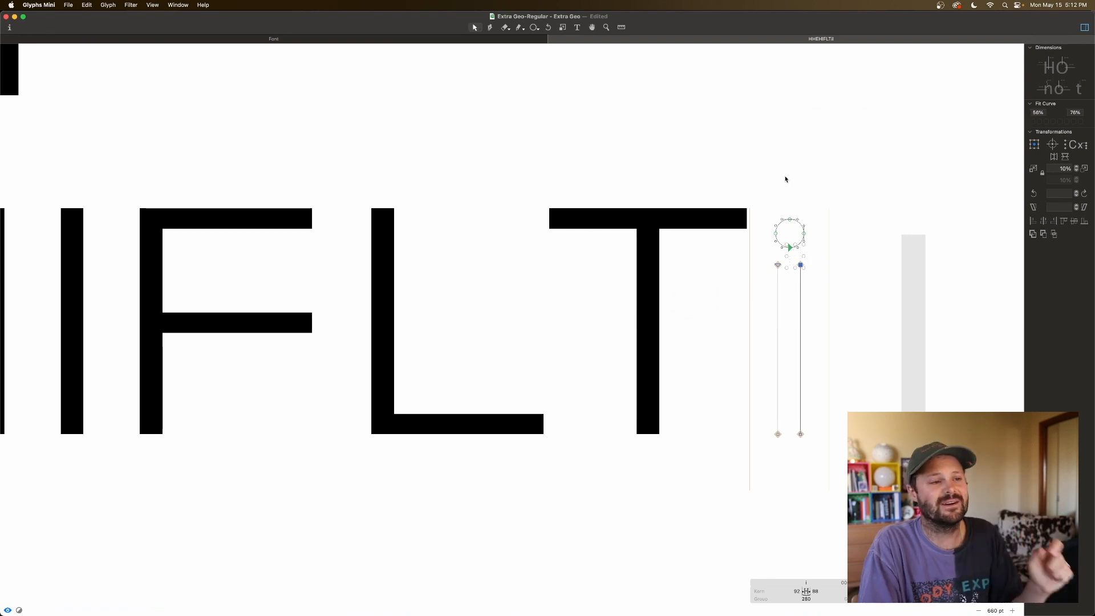
{"action": "left_click_drag", "start_coordinate": [815, 216], "coordinate": [770, 255]}
{"action": "key", "text": "Left"}
{"action": "key", "text": "Left"}
{"action": "left_click", "coordinate": [801, 266]}
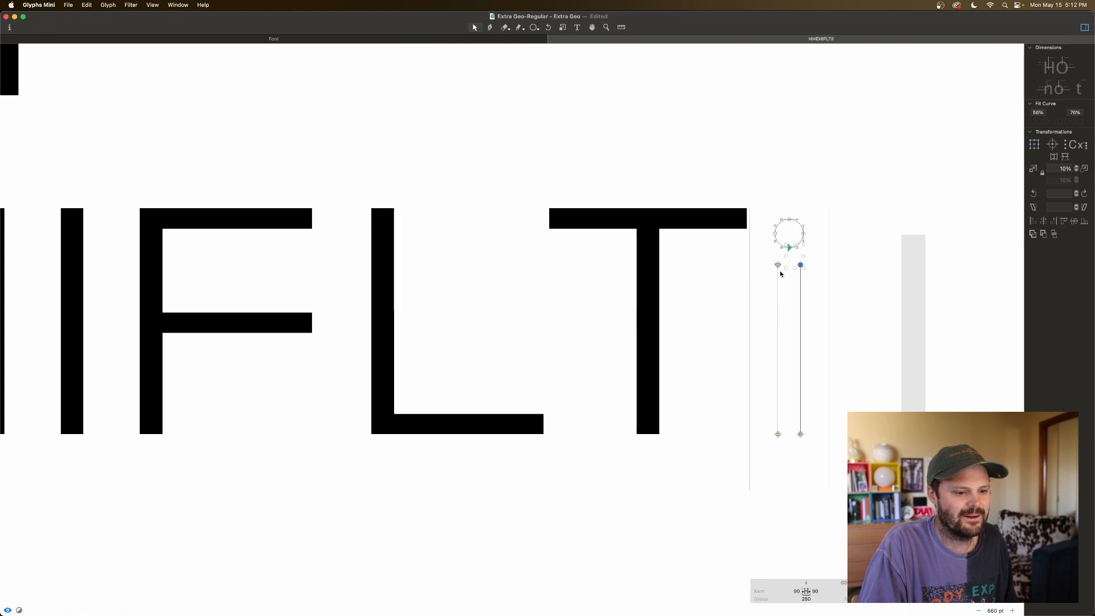
{"action": "left_click", "coordinate": [777, 266]}
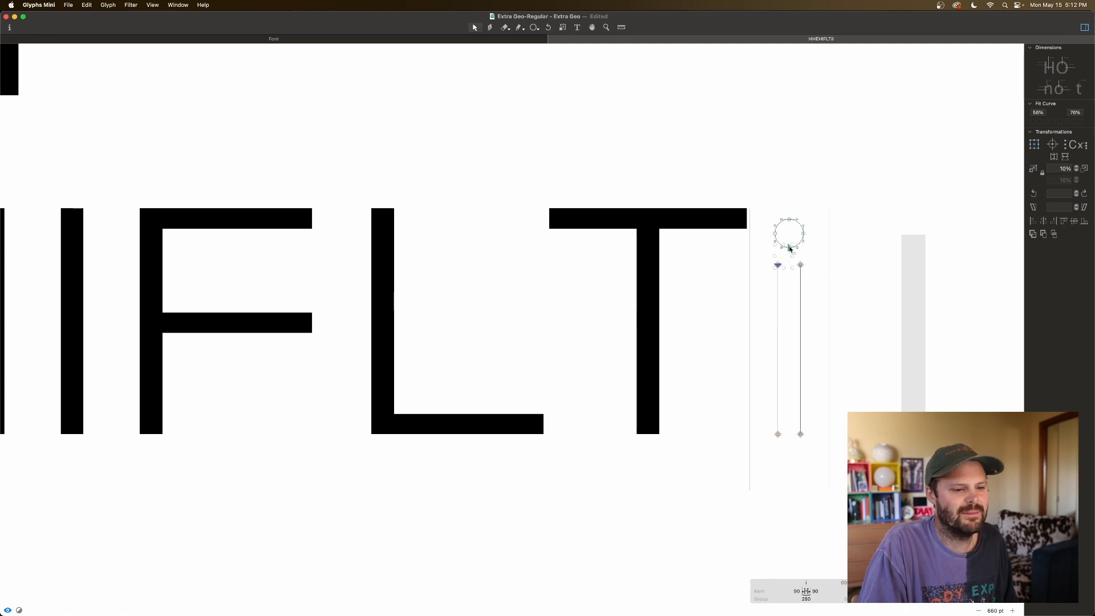
Preview the round-dotted lowercase i filled, both up close and alongside the other letters
{"action": "key", "text": "space"}
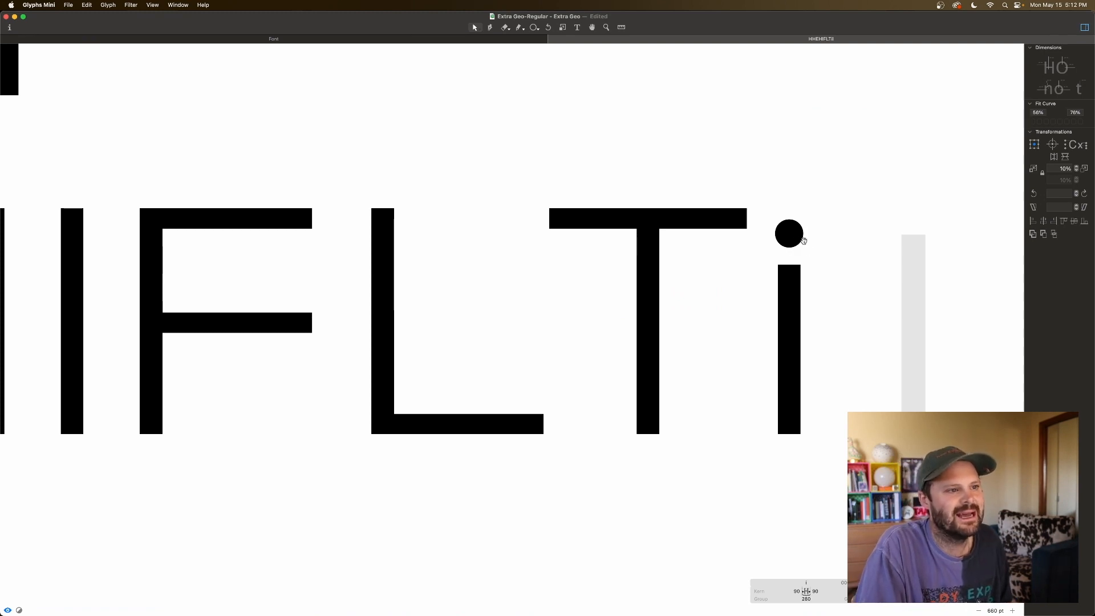
{"action": "key", "text": "space"}
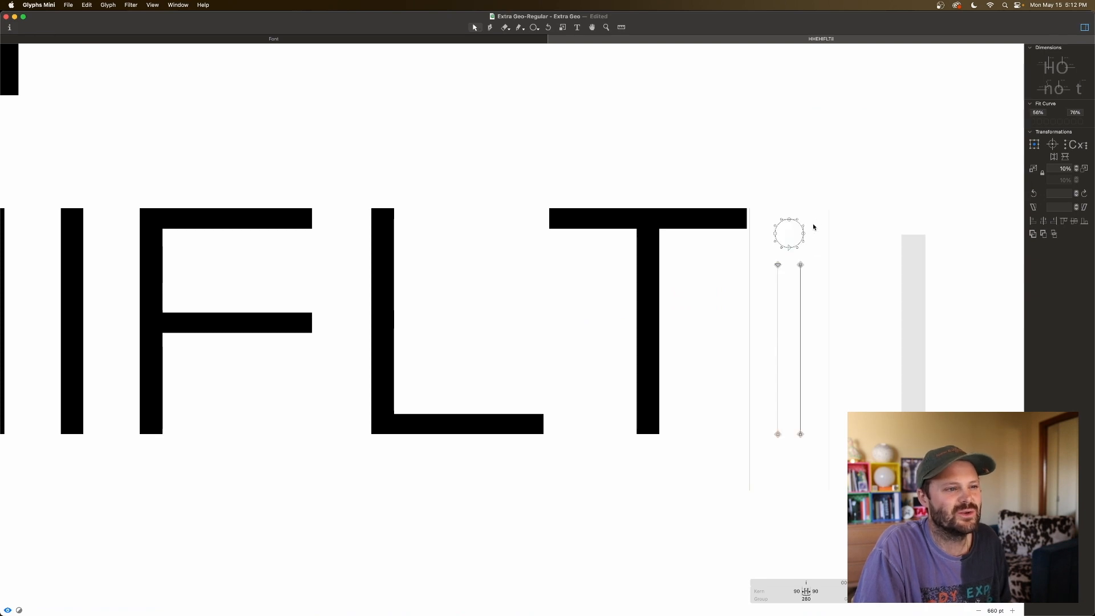
{"action": "left_click_drag", "start_coordinate": [816, 219], "coordinate": [763, 251]}
{"action": "left_click", "coordinate": [811, 261]}
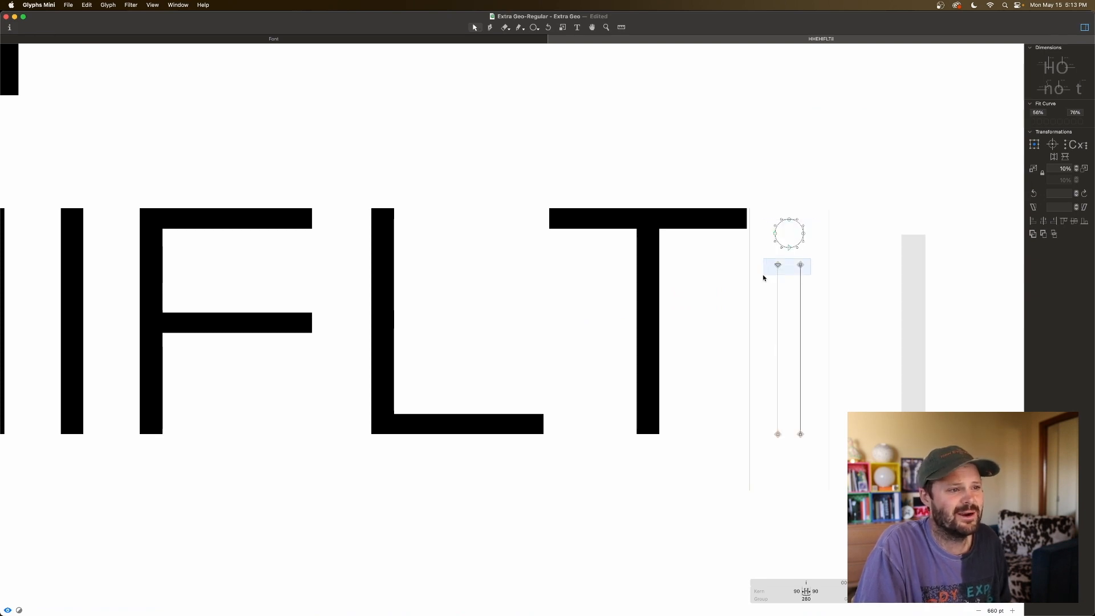
{"action": "key", "text": "space"}
{"action": "scroll", "coordinate": [810, 265], "scroll_direction": "right", "scroll_amount": 3}
{"action": "scroll", "coordinate": [809, 264], "scroll_direction": "down", "scroll_amount": 5}
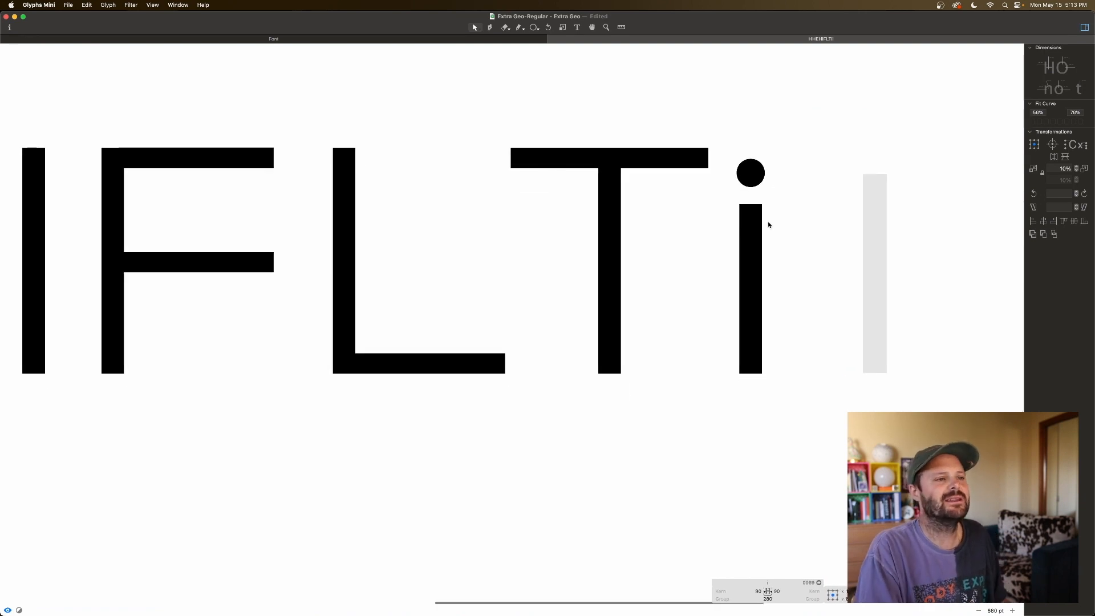
{"action": "key", "text": "super+minus"}
{"action": "key", "text": "space"}
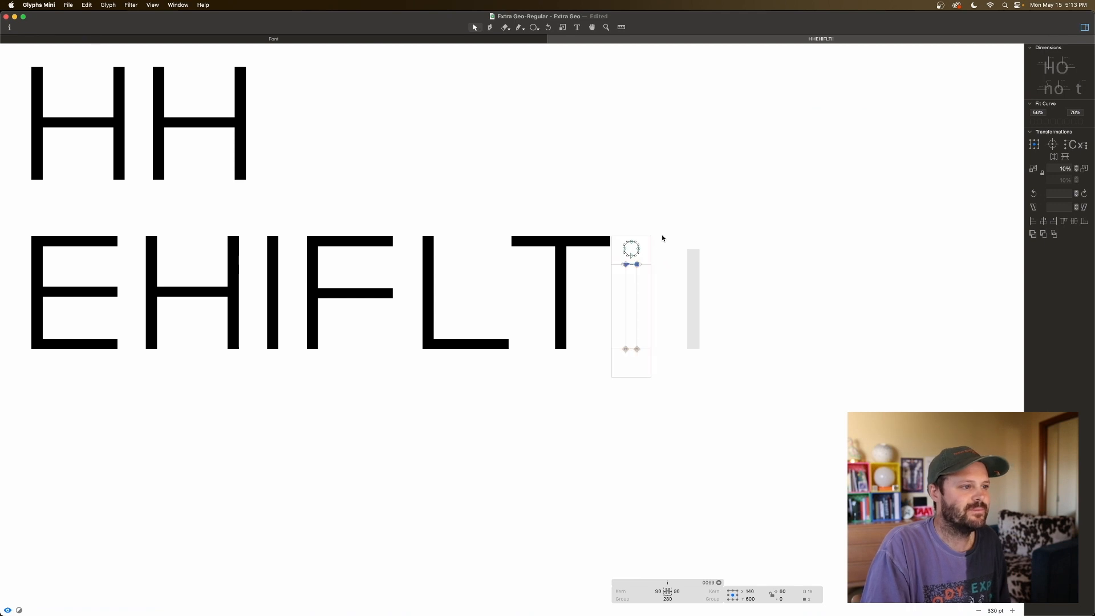
Delete the round dot from the lowercase i
{"action": "key", "text": "super+plus"}
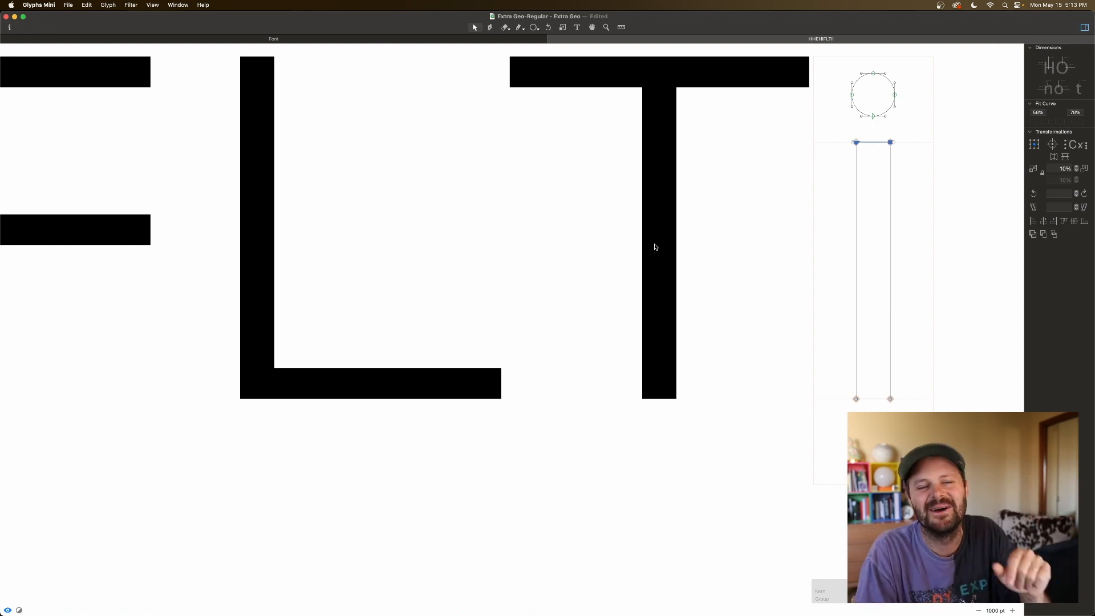
{"action": "scroll", "coordinate": [833, 166], "scroll_direction": "right", "scroll_amount": 2}
{"action": "scroll", "coordinate": [833, 166], "scroll_direction": "up", "scroll_amount": 4}
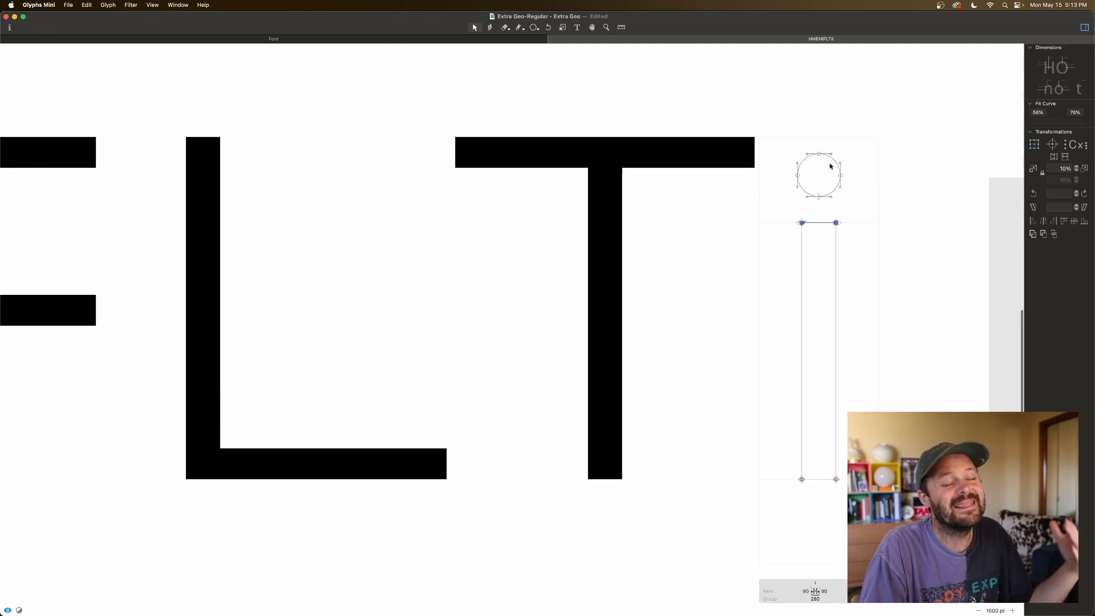
{"action": "left_click_drag", "start_coordinate": [858, 165], "coordinate": [778, 227]}
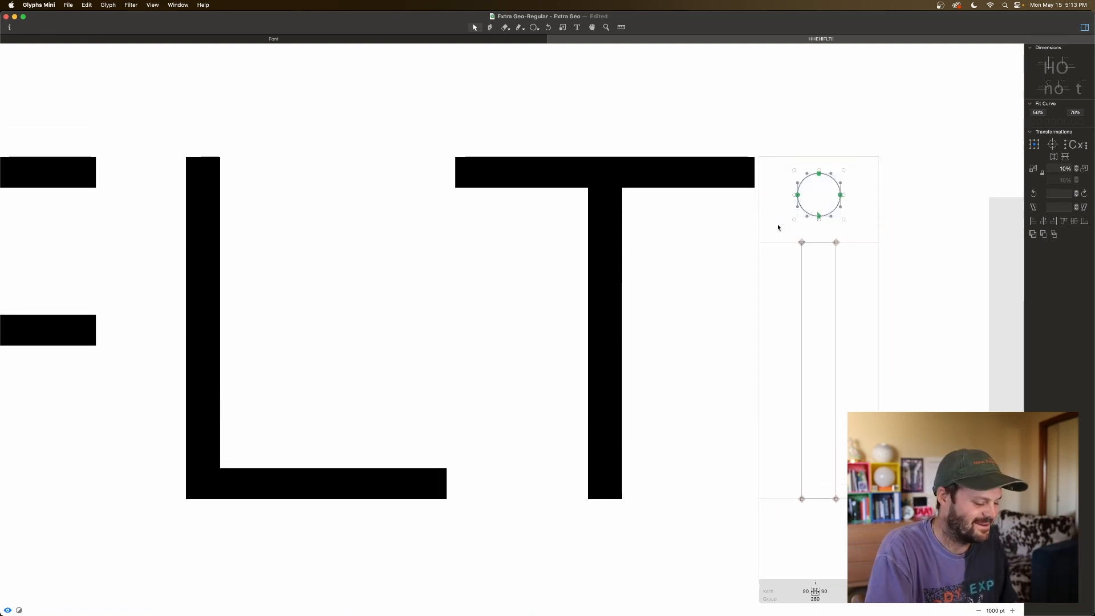
{"action": "key", "text": "Delete"}
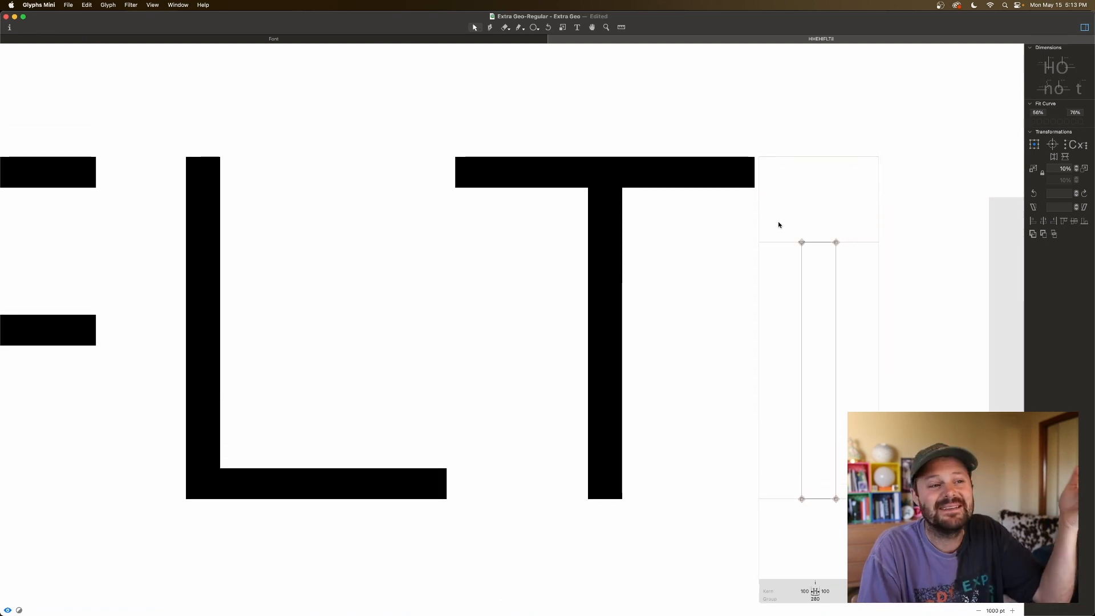
Duplicate the lowercase i's stem and move the copy up 700 units to start a new square dot
{"action": "left_click_drag", "start_coordinate": [869, 229], "coordinate": [785, 523]}
{"action": "key", "text": "super+c"}
{"action": "key", "text": "super+v"}
{"action": "key", "text": "super+Up"}
{"action": "key", "text": "super+Up"}
{"action": "key", "text": "super+Up"}
{"action": "key", "text": "super+Up"}
{"action": "key", "text": "super+Up"}
{"action": "key", "text": "super+Up"}
{"action": "key", "text": "super+Up"}
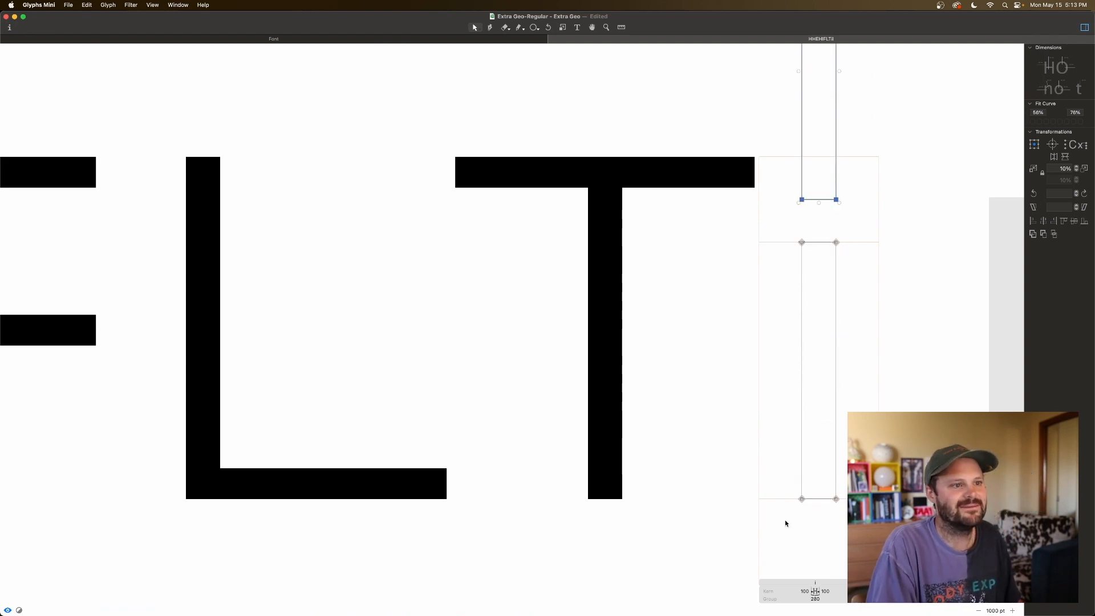
Form the square dot by lowering the copied stem's top edge to Y 800 and raising its bottom edge to Y 720, and preview it
{"action": "scroll", "coordinate": [855, 337], "scroll_direction": "up", "scroll_amount": 5}
{"action": "left_click_drag", "start_coordinate": [835, 80], "coordinate": [790, 314]}
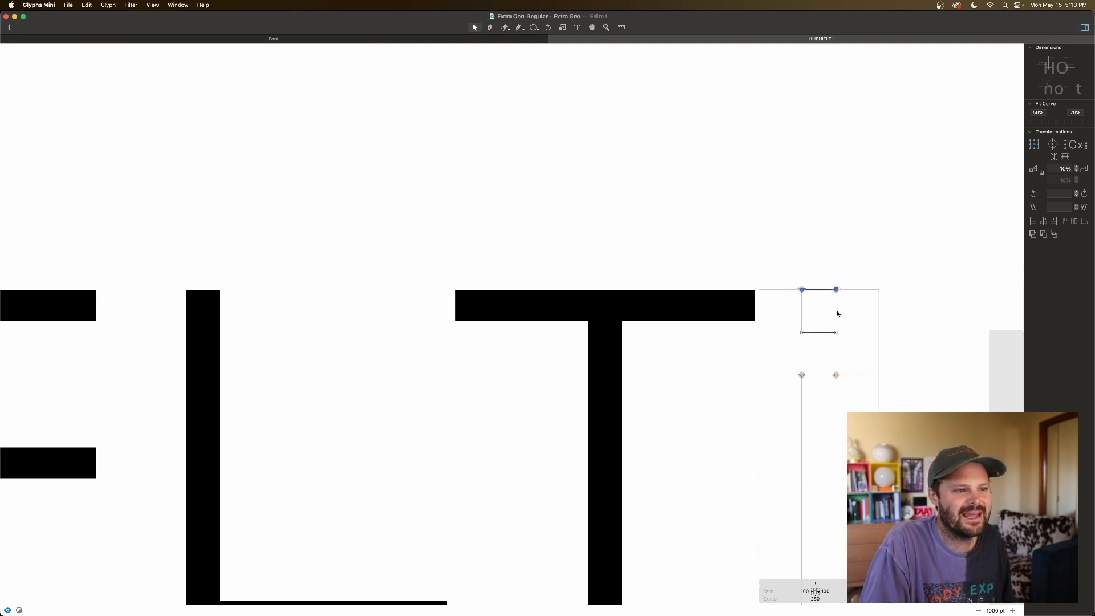
{"action": "left_click_drag", "start_coordinate": [855, 327], "coordinate": [778, 341]}
{"action": "key", "text": "shift+Up"}
{"action": "key", "text": "shift+Up"}
{"action": "key", "text": "space"}
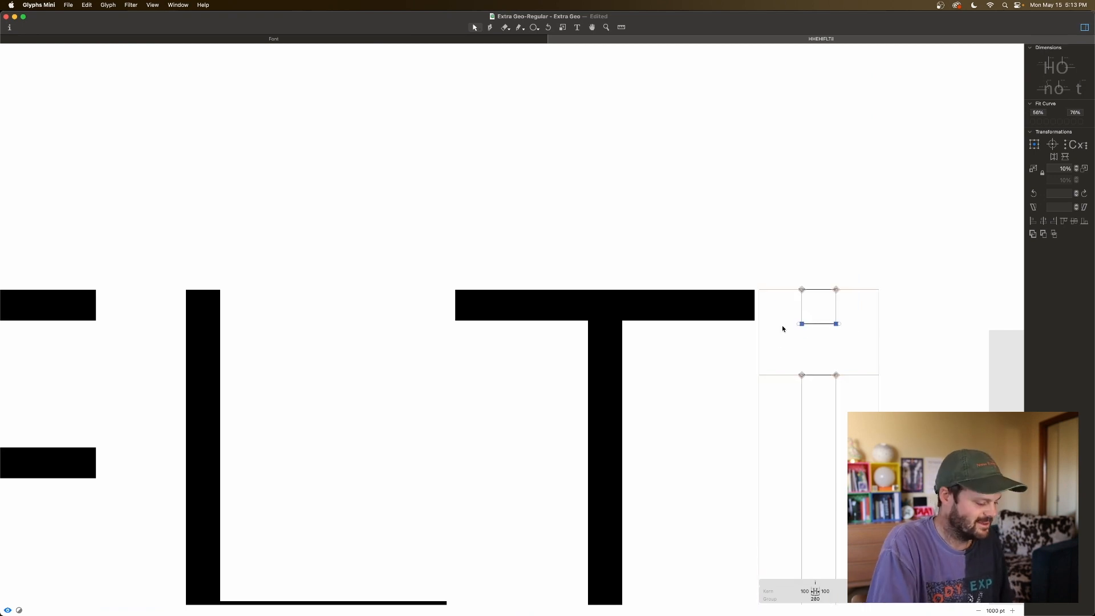
{"action": "key", "text": "super+minus"}
{"action": "key", "text": "super+minus"}
{"action": "key", "text": "space"}
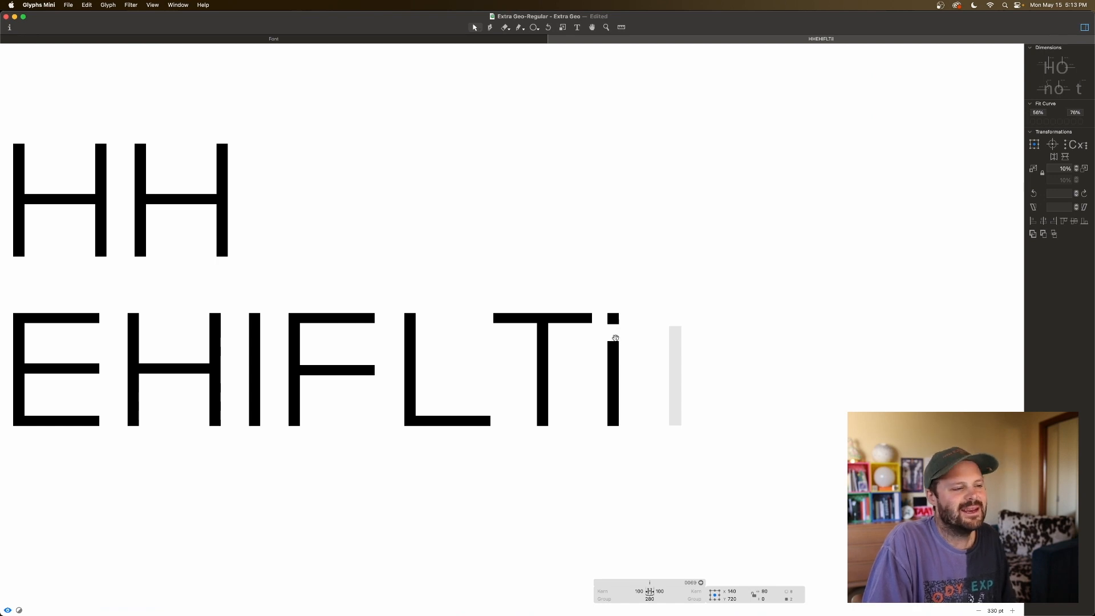
Move the lowercase i's square dot down 50 units and preview the letters filled
{"action": "left_click_drag", "start_coordinate": [619, 311], "coordinate": [592, 333]}
{"action": "key", "text": "shift+Down"}
{"action": "key", "text": "shift+Down"}
{"action": "key", "text": "shift+Down"}
{"action": "key", "text": "shift+Down"}
{"action": "key", "text": "shift+Down"}
{"action": "key", "text": "space"}
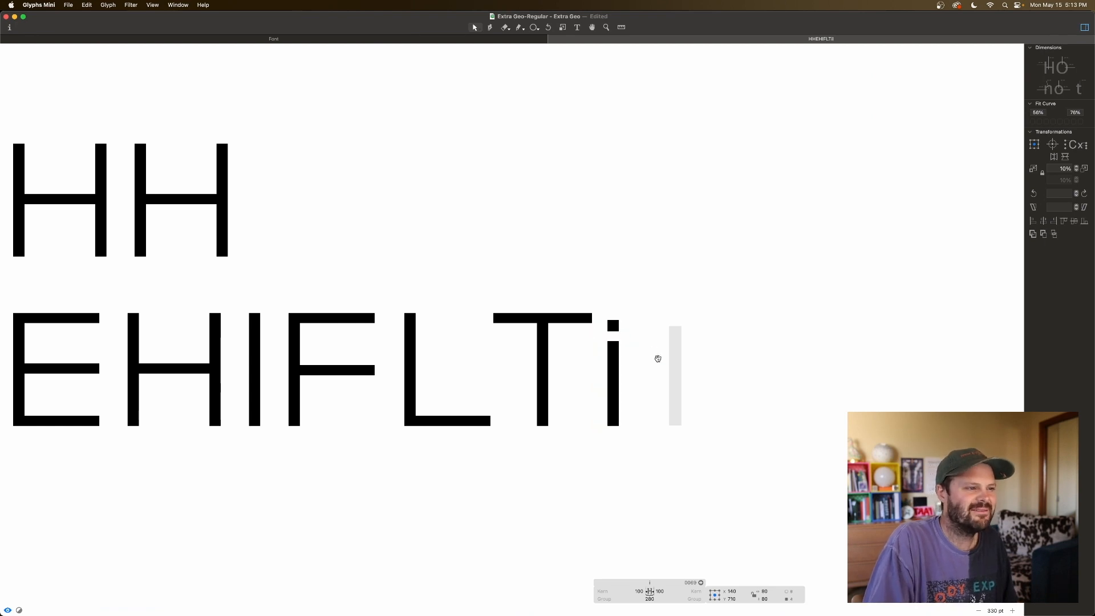
Move the lowercase i's square dot back up 50 units to the cap height and preview the letters filled
{"action": "left_click", "coordinate": [618, 323]}
{"action": "left_click_drag", "start_coordinate": [603, 341], "coordinate": [604, 340]}
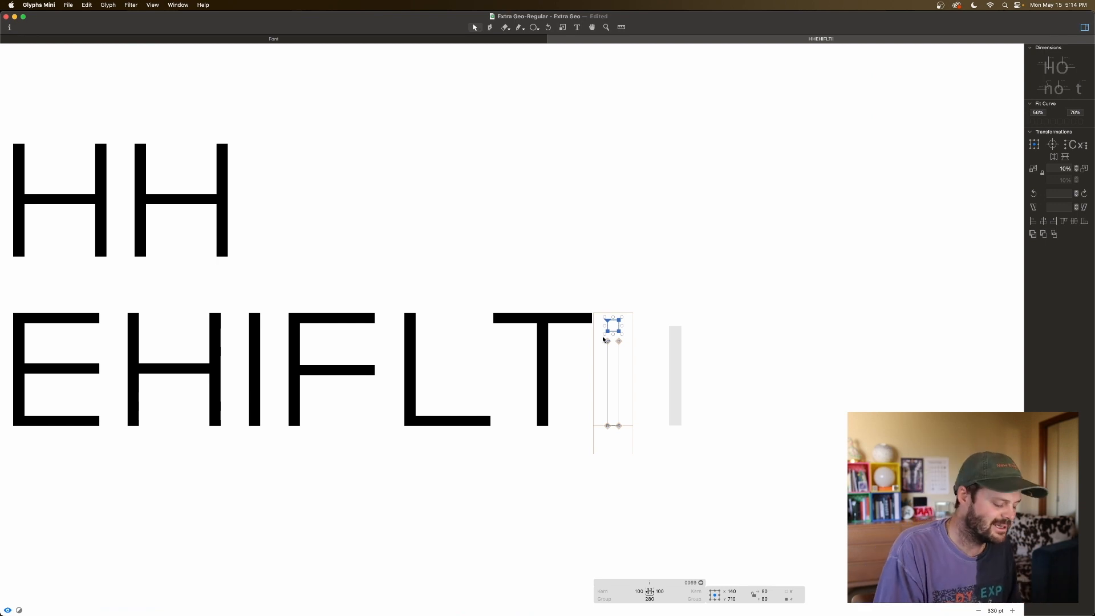
{"action": "key", "text": "shift+Up"}
{"action": "key", "text": "shift+Up"}
{"action": "key", "text": "shift+Up"}
{"action": "key", "text": "shift+Up"}
{"action": "key", "text": "shift+Up"}
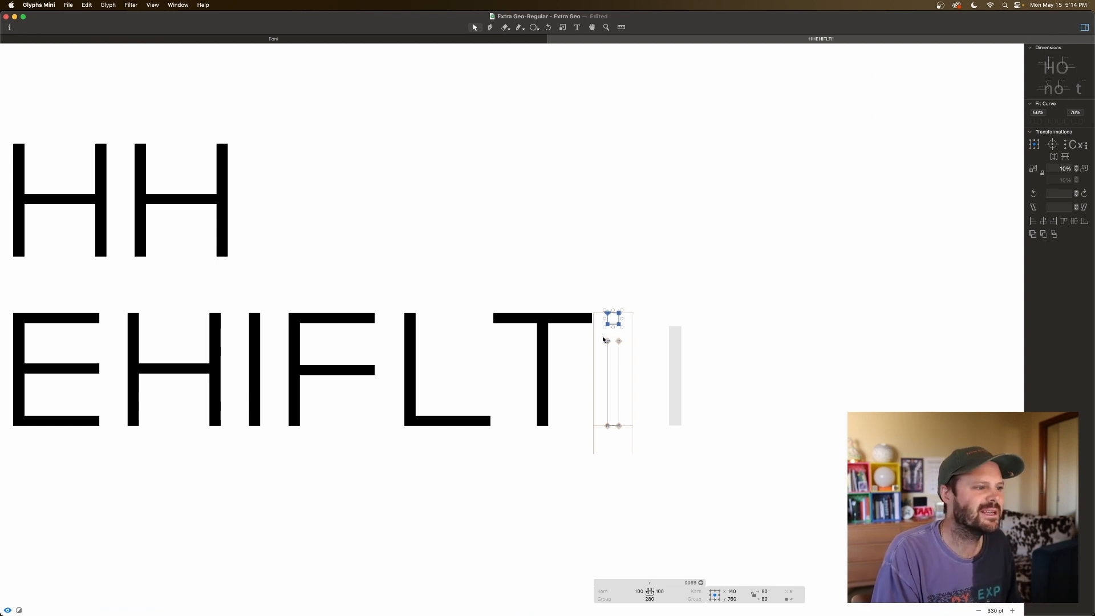
{"action": "key", "text": "space"}
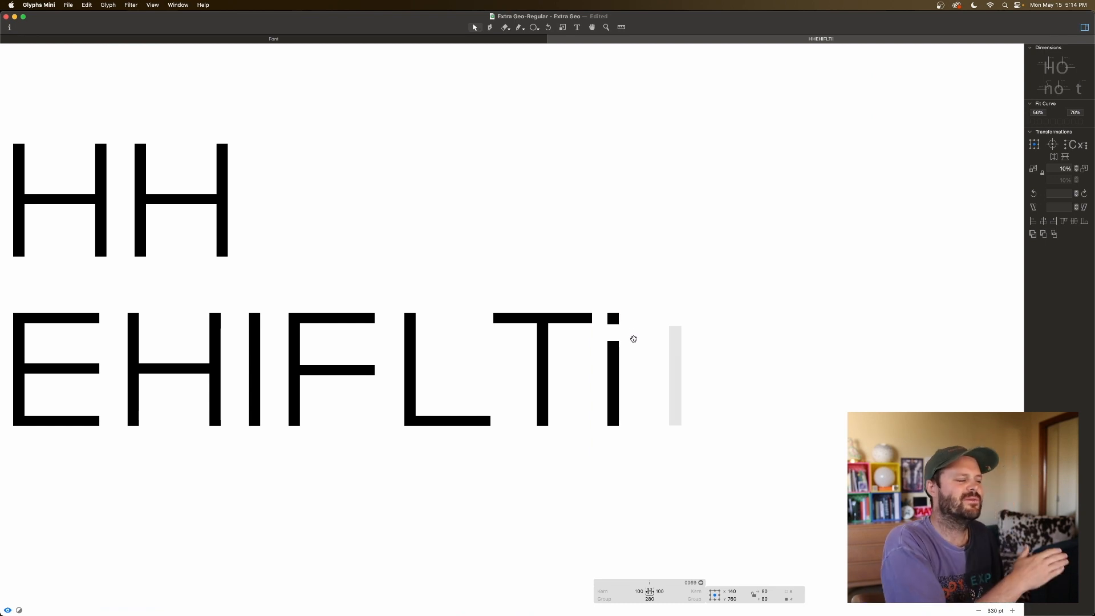
{"action": "scroll", "coordinate": [639, 337], "scroll_direction": "left", "scroll_amount": 5}
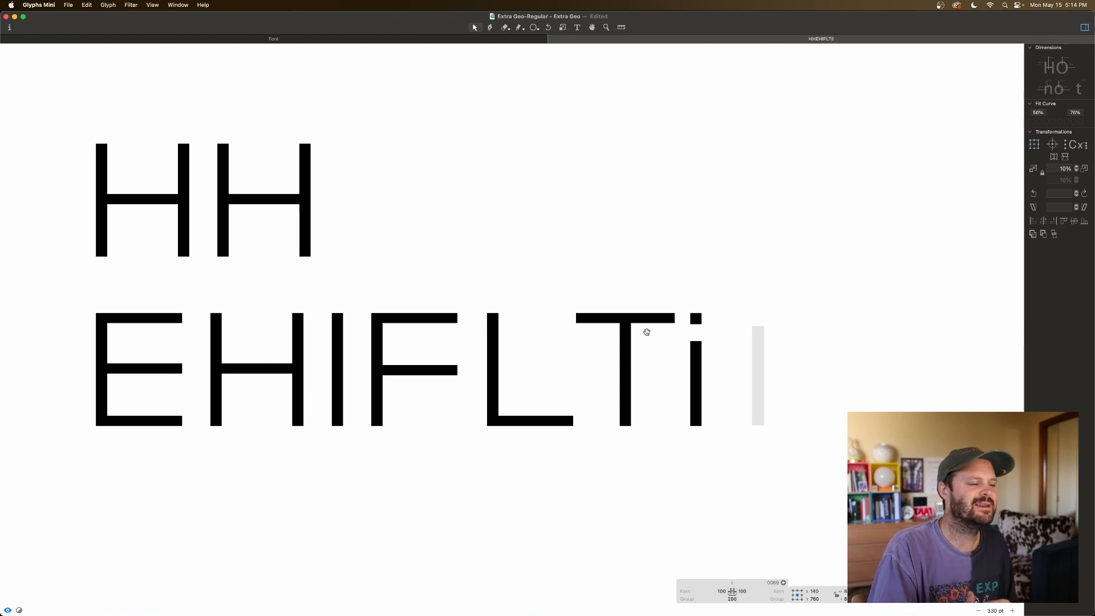
{"action": "scroll", "coordinate": [613, 331], "scroll_direction": "right", "scroll_amount": 2}
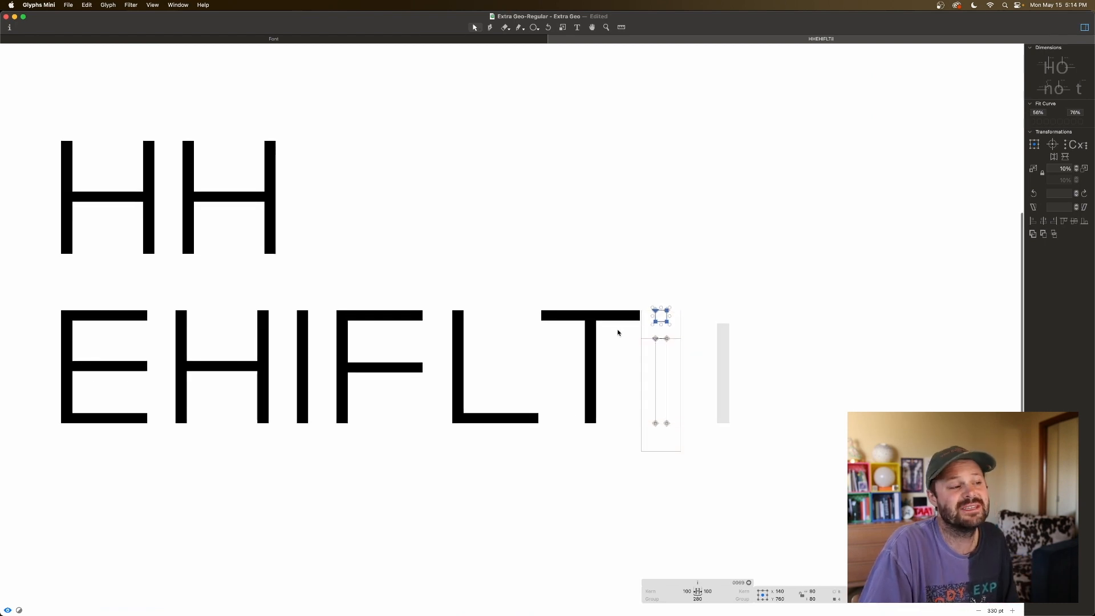
{"action": "scroll", "coordinate": [699, 334], "scroll_direction": "right", "scroll_amount": 1}
{"action": "double_click", "coordinate": [700, 336]}
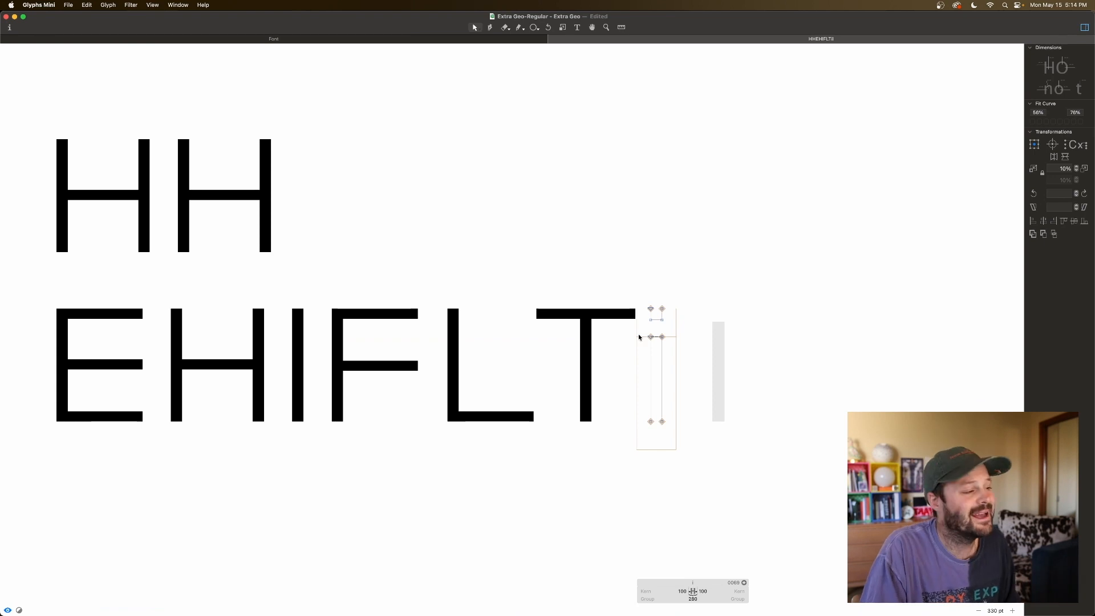
Copy the capital I's stem into the empty lowercase l, key both of its sidebearings to H, and preview the letters filled
{"action": "double_click", "coordinate": [298, 365]}
{"action": "double_click", "coordinate": [303, 372]}
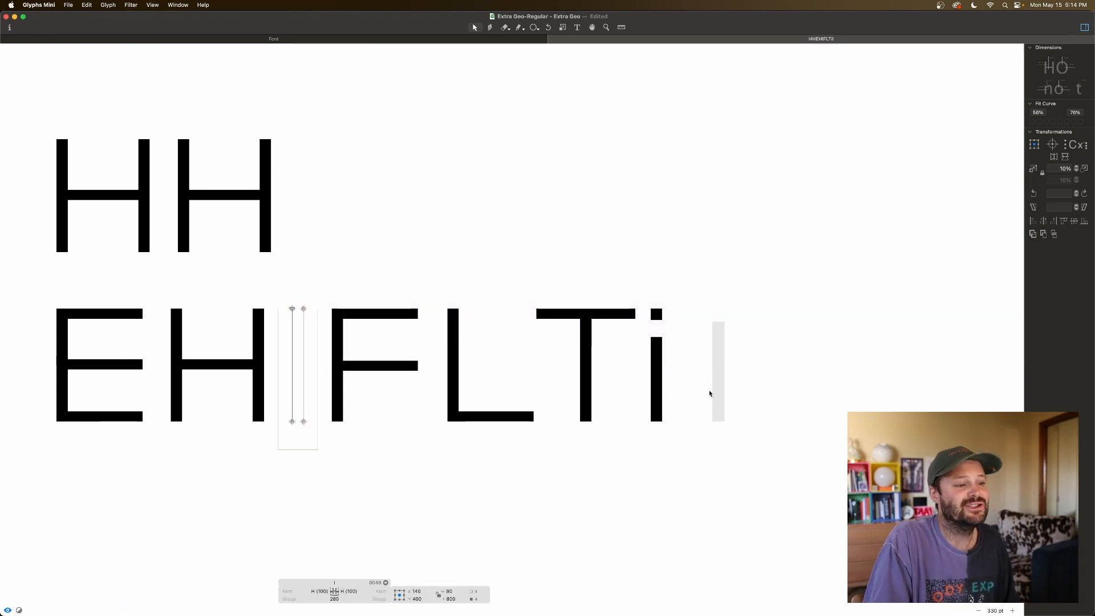
{"action": "double_click", "coordinate": [710, 392]}
{"action": "key", "text": "super+v"}
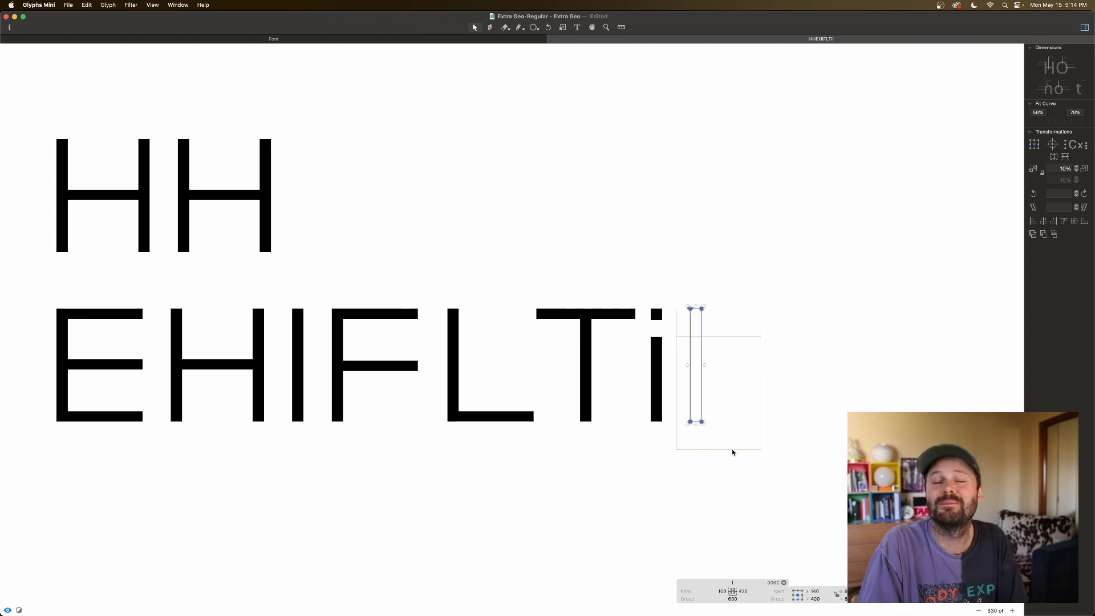
{"action": "key", "text": "Escape"}
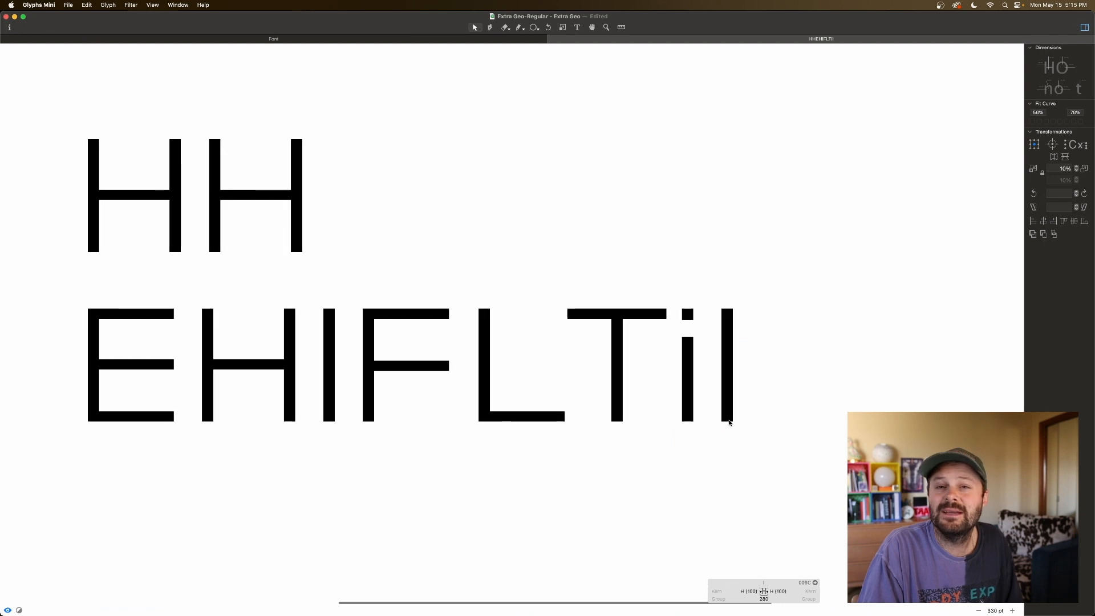
{"action": "scroll", "coordinate": [729, 423], "scroll_direction": "left", "scroll_amount": 1}
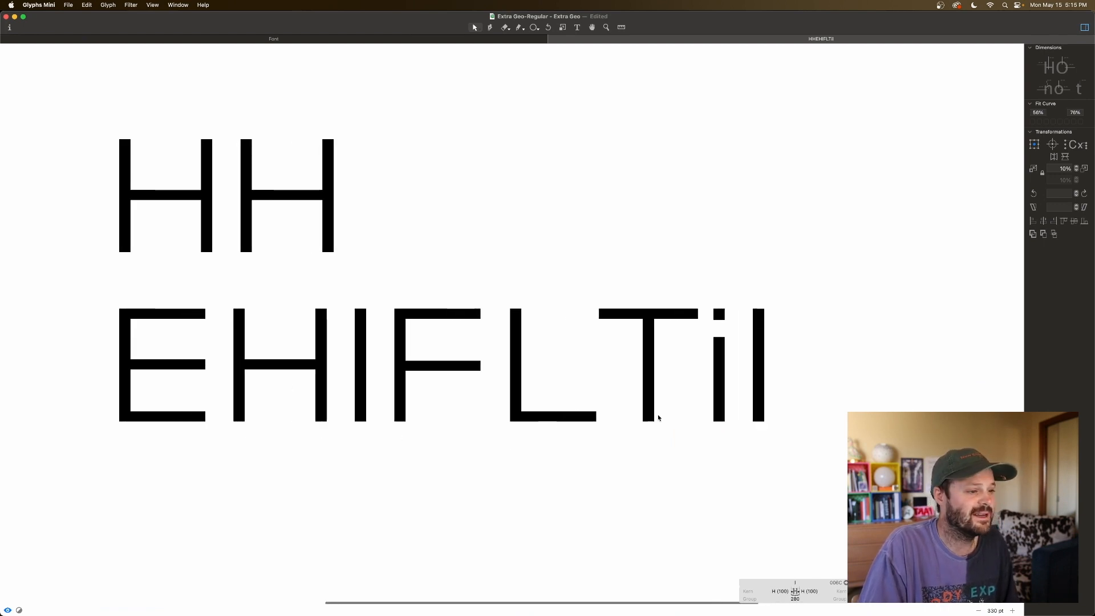
Add the test words "LEFT" and "Hill" on separate new lines below the existing letters using the Text tool
{"action": "double_click", "coordinate": [758, 410]}
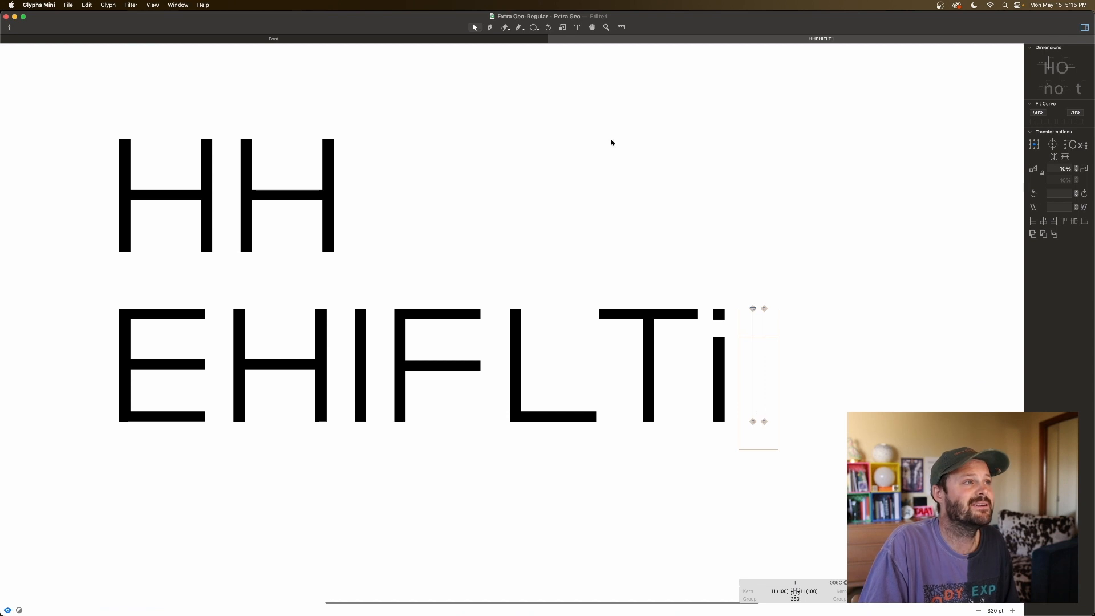
{"action": "left_click", "coordinate": [577, 26]}
{"action": "scroll", "coordinate": [702, 192], "scroll_direction": "down", "scroll_amount": 2}
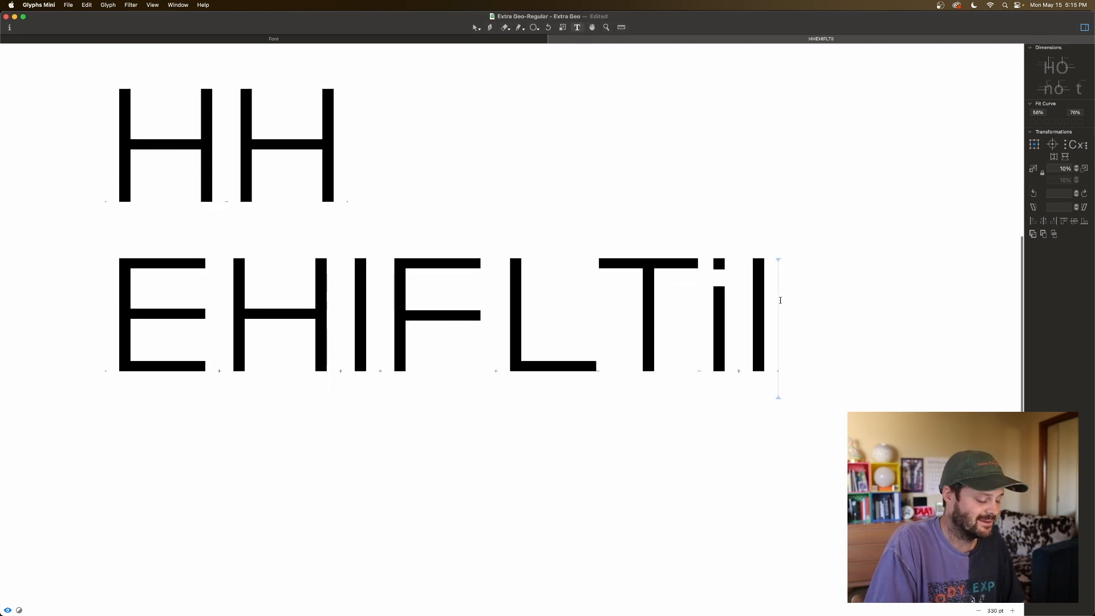
{"action": "key", "text": "Return"}
{"action": "type", "text": "LEFT"}
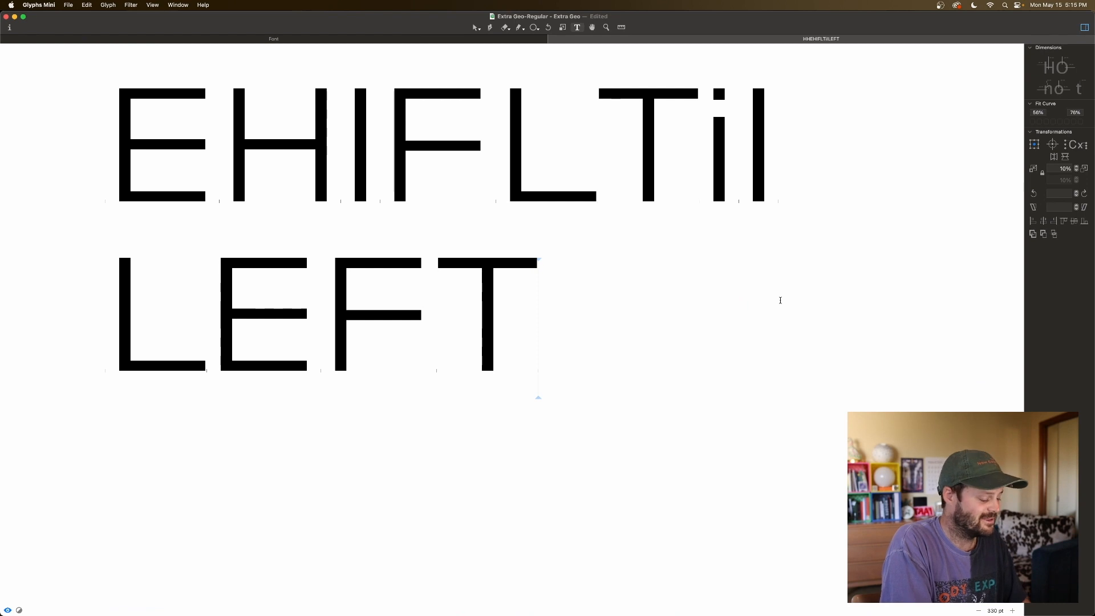
{"action": "key", "text": "Return"}
{"action": "type", "text": "Hill"}
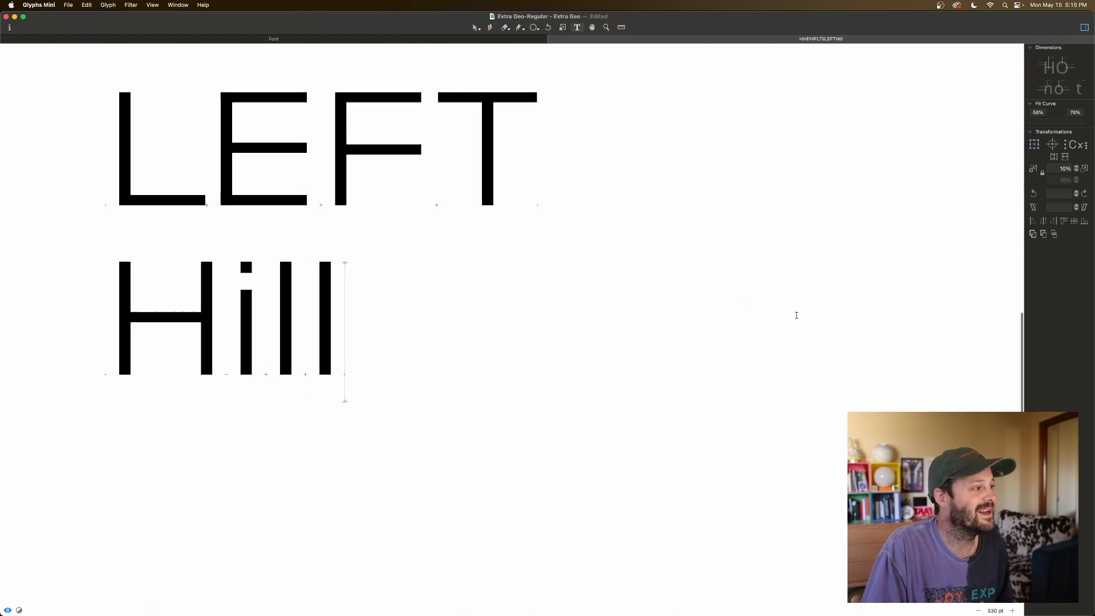
{"action": "scroll", "coordinate": [737, 310], "scroll_direction": "up", "scroll_amount": 2}
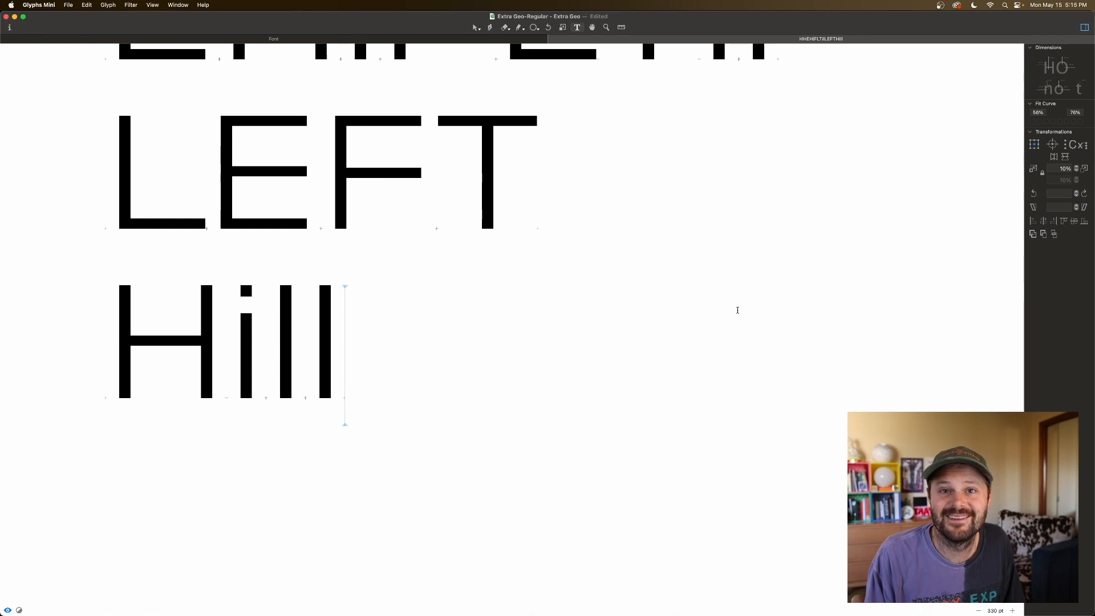